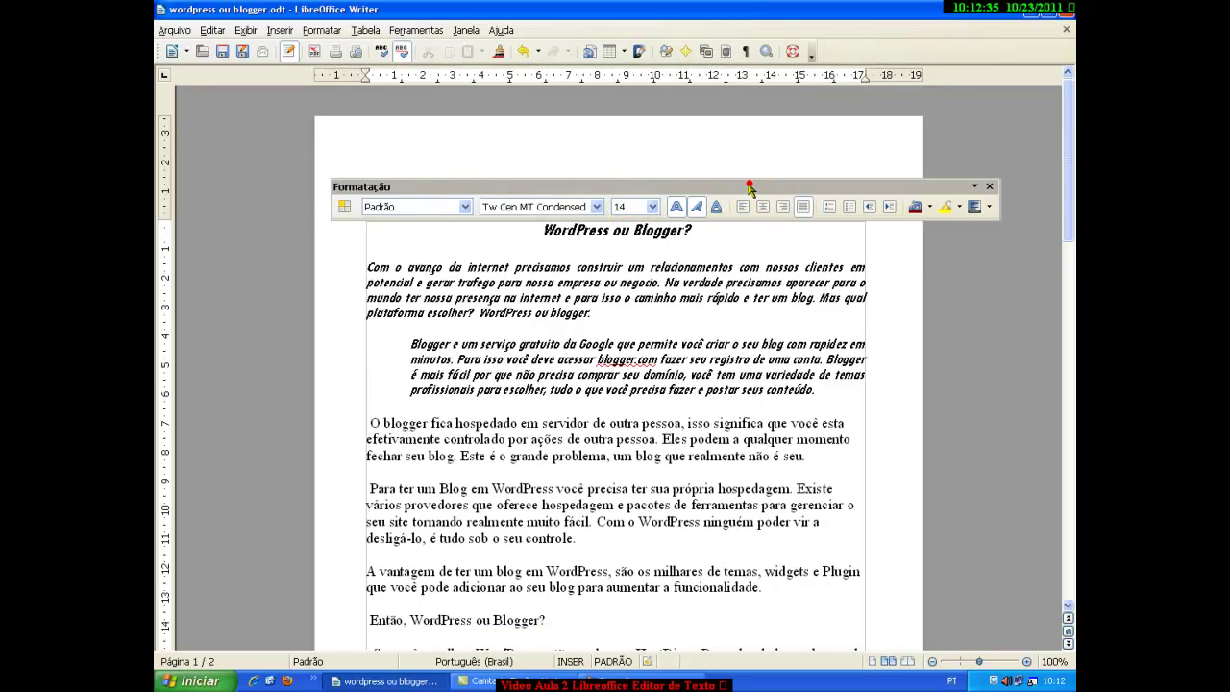
Dock the floating Formatação toolbar beneath the standard toolbar
{"action": "left_click_drag", "start_coordinate": [751, 189], "coordinate": [716, 160]}
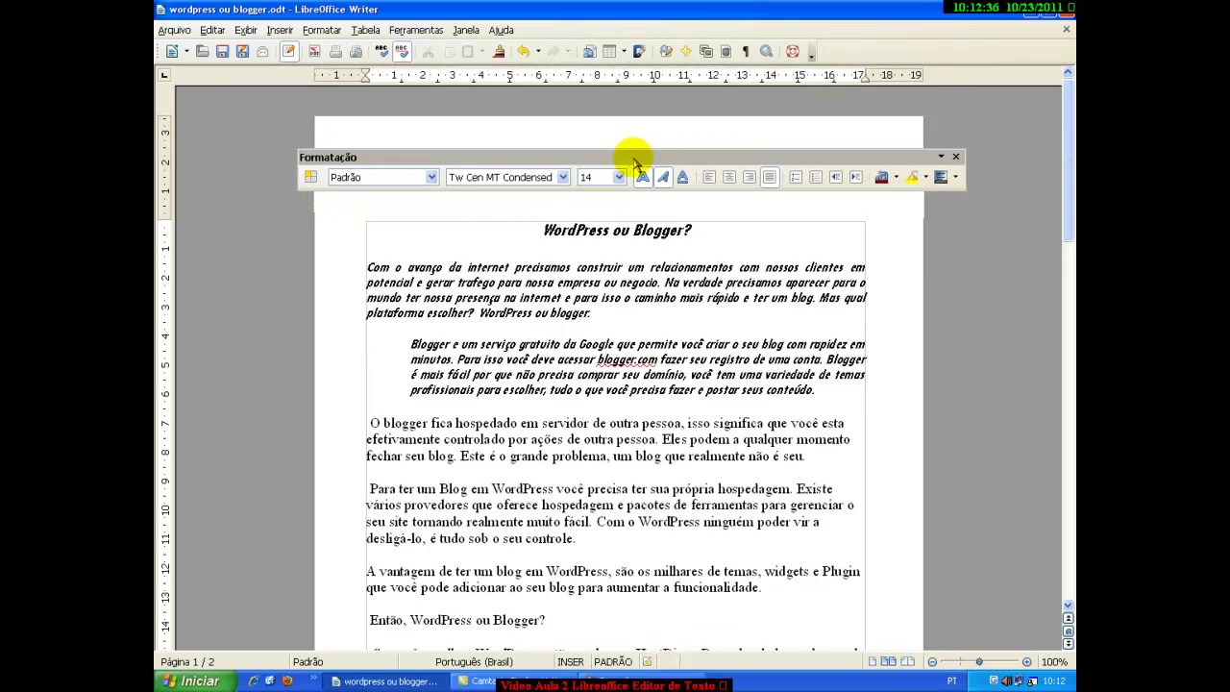
{"action": "double_click", "coordinate": [523, 158]}
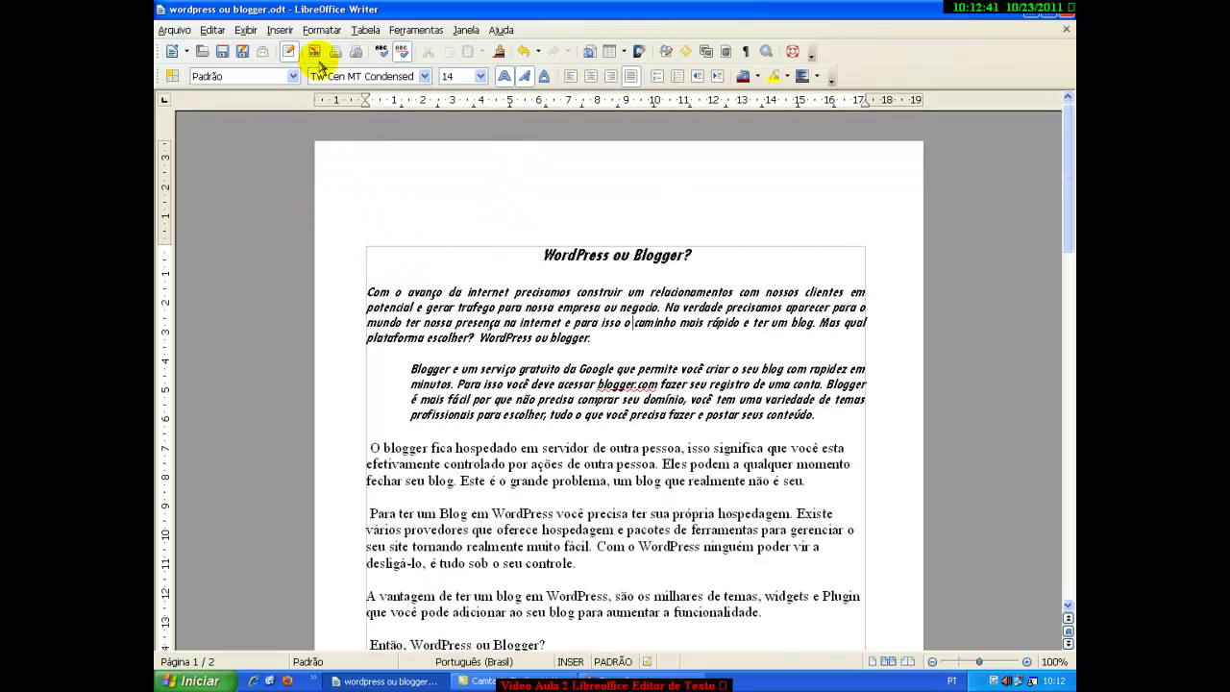
Review the indent and spacing options in the paragraph settings, leaving the values as they are
{"action": "left_click", "coordinate": [321, 30]}
{"action": "left_click", "coordinate": [332, 89]}
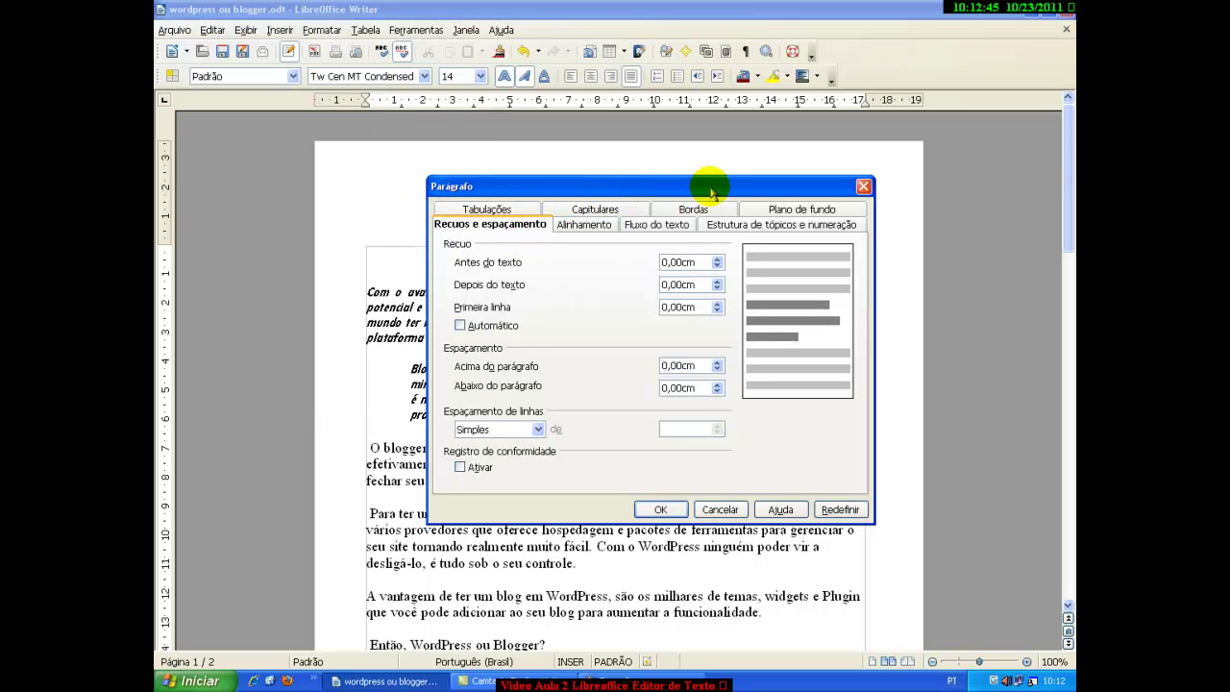
{"action": "left_click_drag", "start_coordinate": [716, 192], "coordinate": [697, 208]}
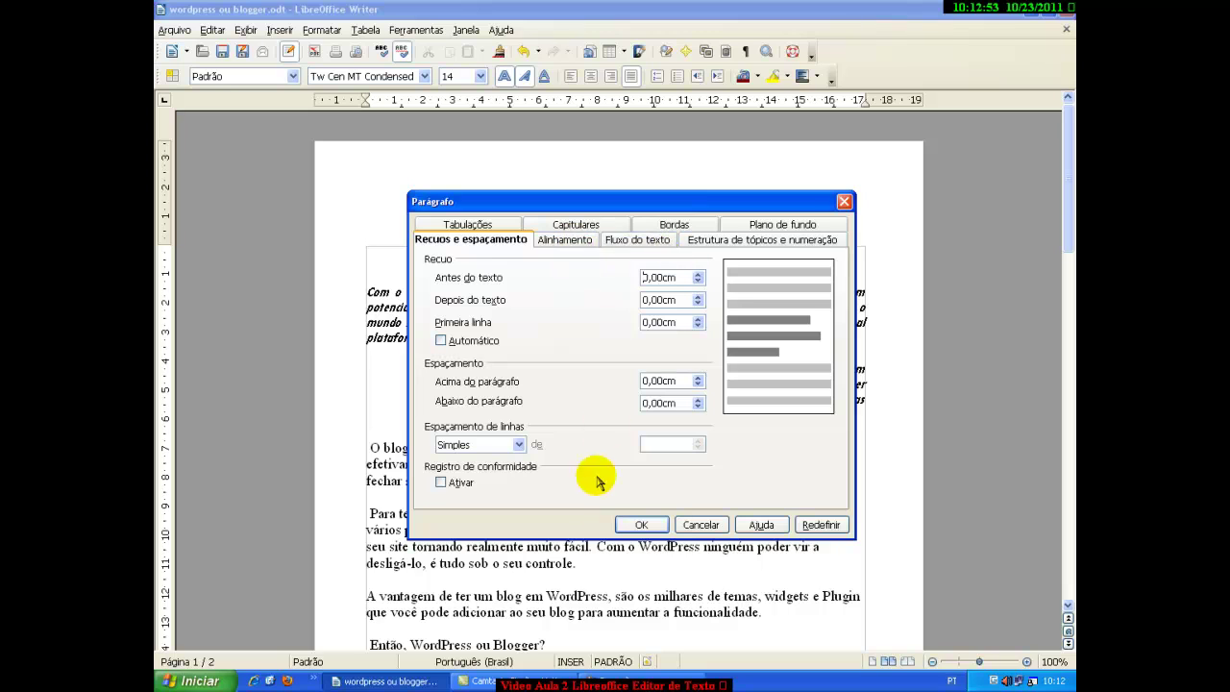
{"action": "left_click", "coordinate": [641, 528]}
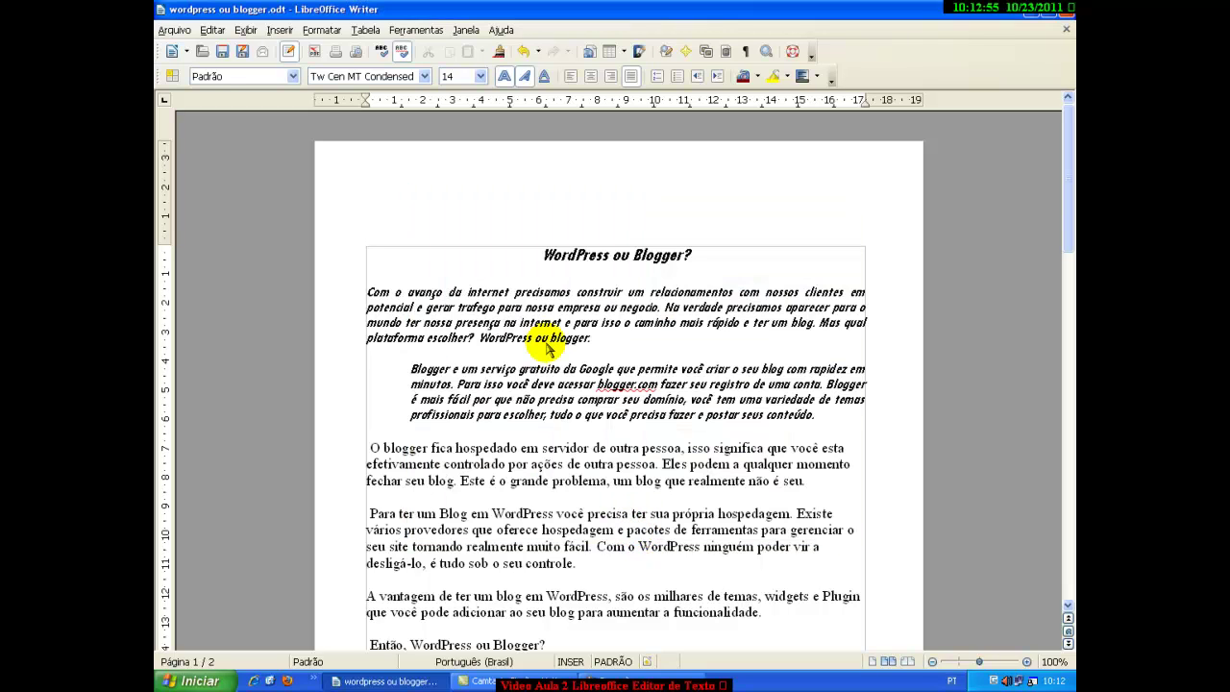
{"action": "left_click", "coordinate": [452, 200]}
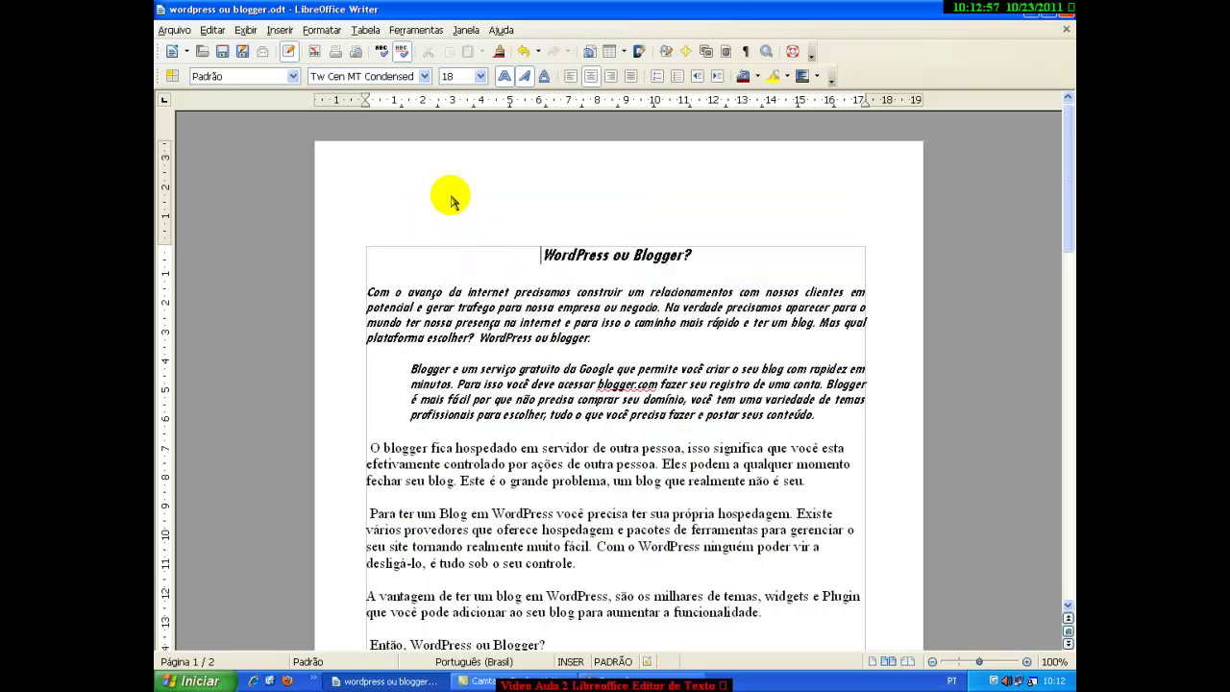
{"action": "scroll", "coordinate": [449, 207], "scroll_direction": "down", "scroll_amount": 3}
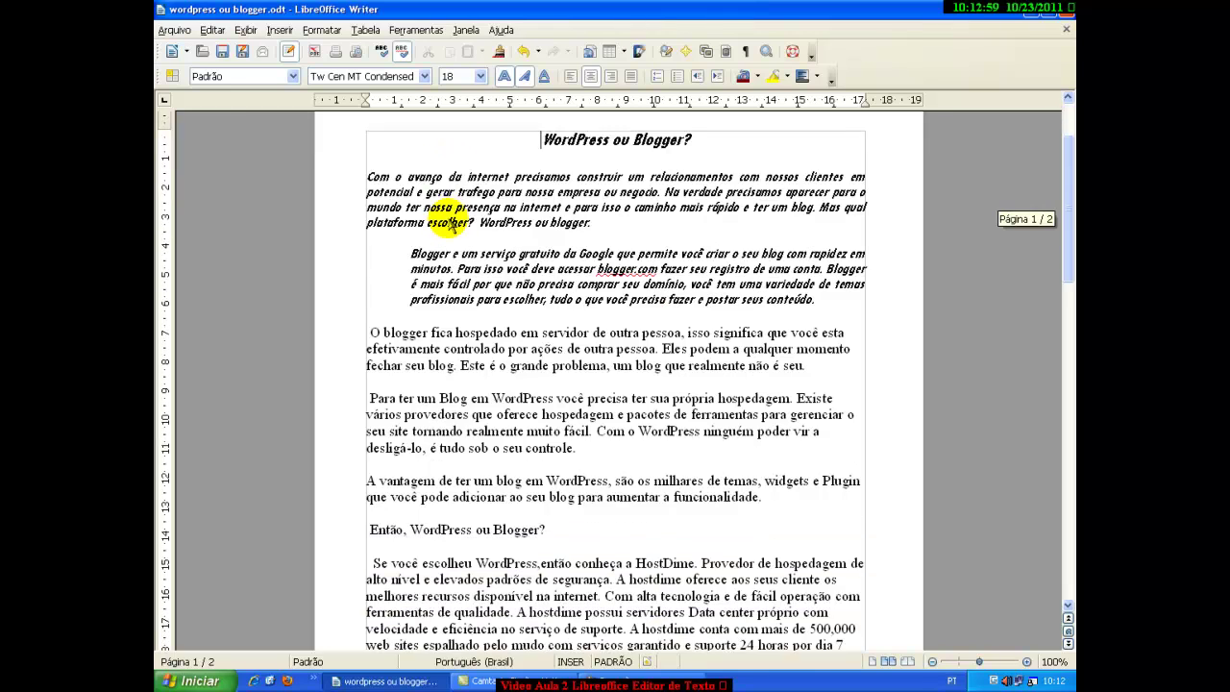
{"action": "scroll", "coordinate": [453, 219], "scroll_direction": "up", "scroll_amount": 3}
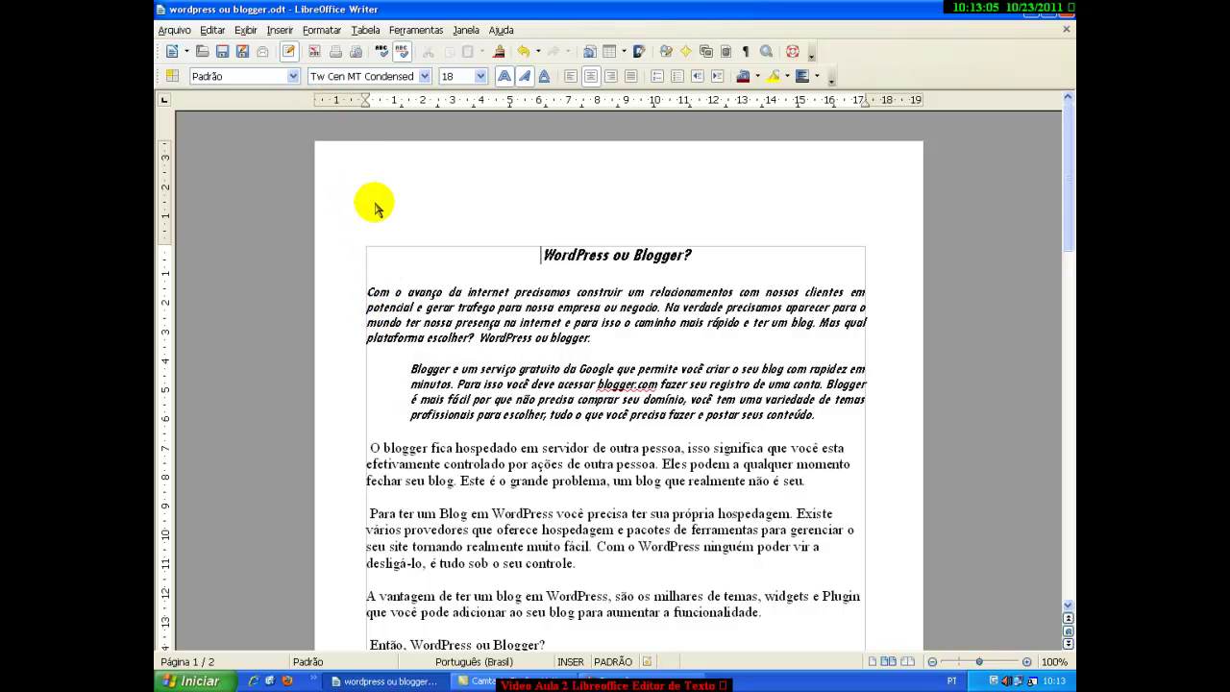
Select the first three paragraphs below the title and set their indent before text to 1,90 cm
{"action": "left_click_drag", "start_coordinate": [367, 292], "coordinate": [803, 492]}
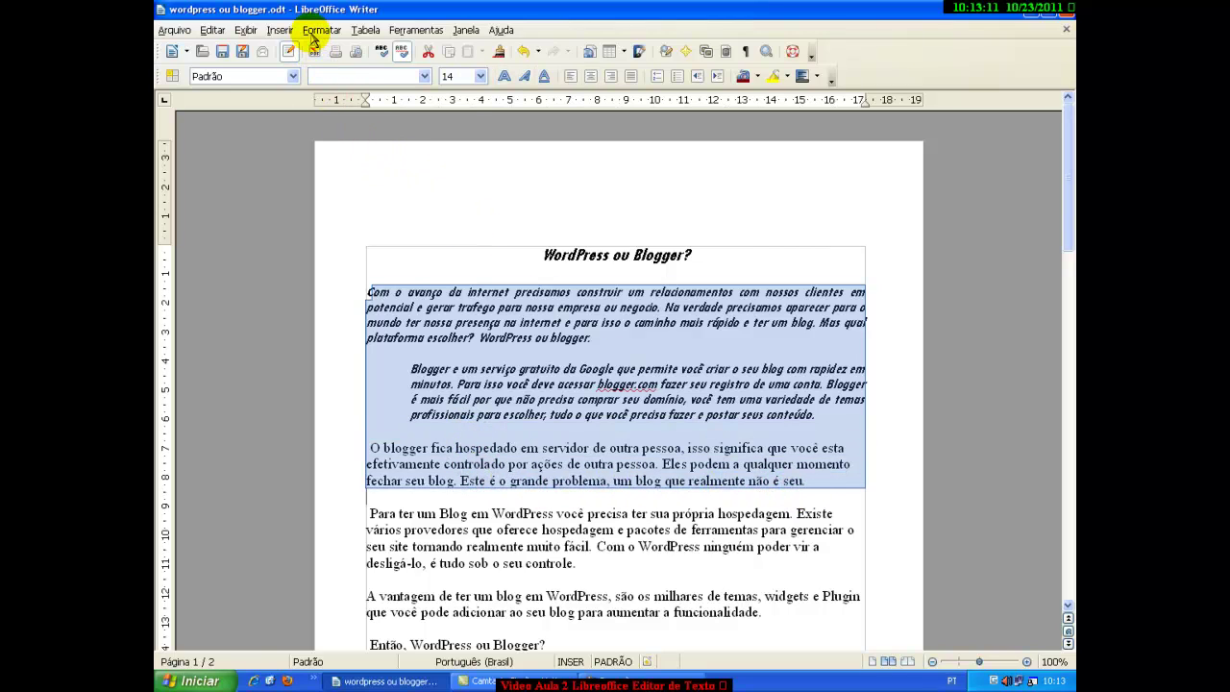
{"action": "left_click", "coordinate": [313, 35]}
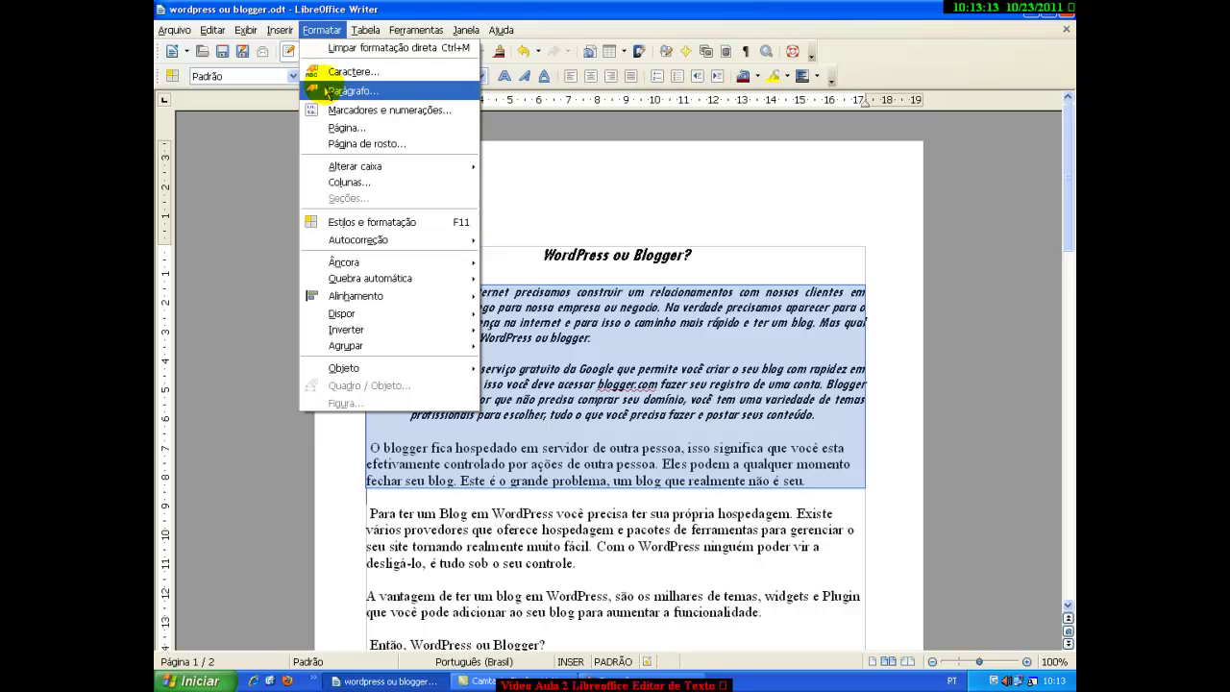
{"action": "left_click", "coordinate": [331, 92]}
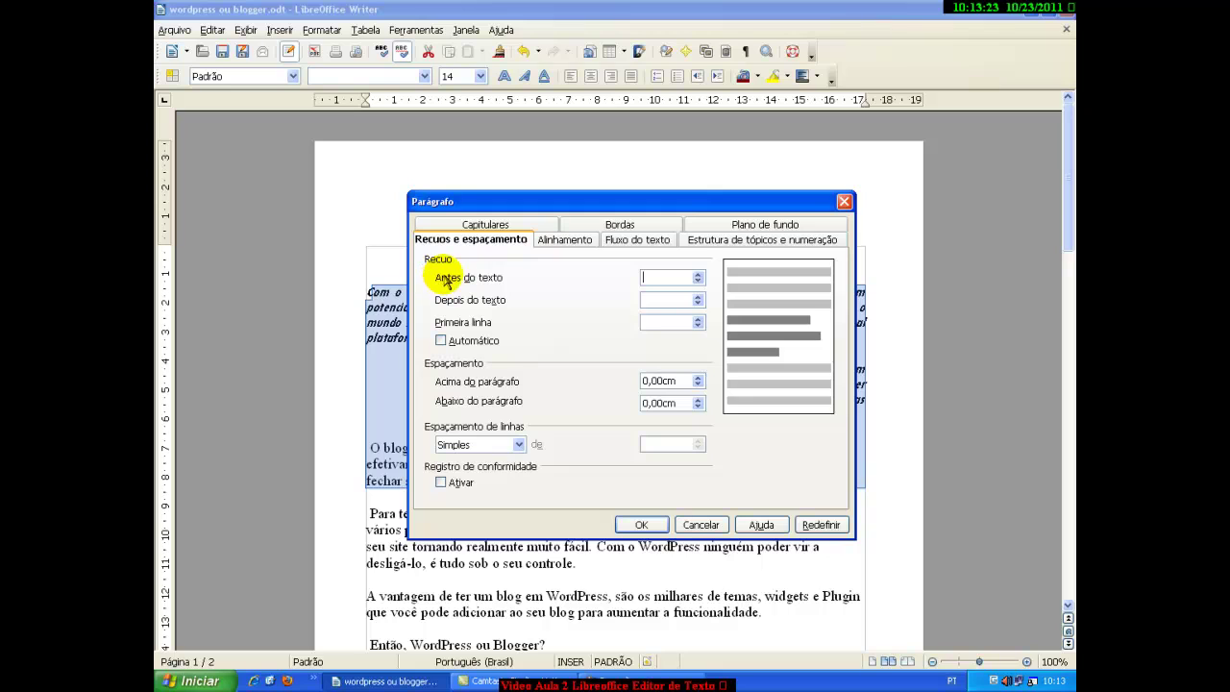
{"action": "left_click", "coordinate": [795, 349]}
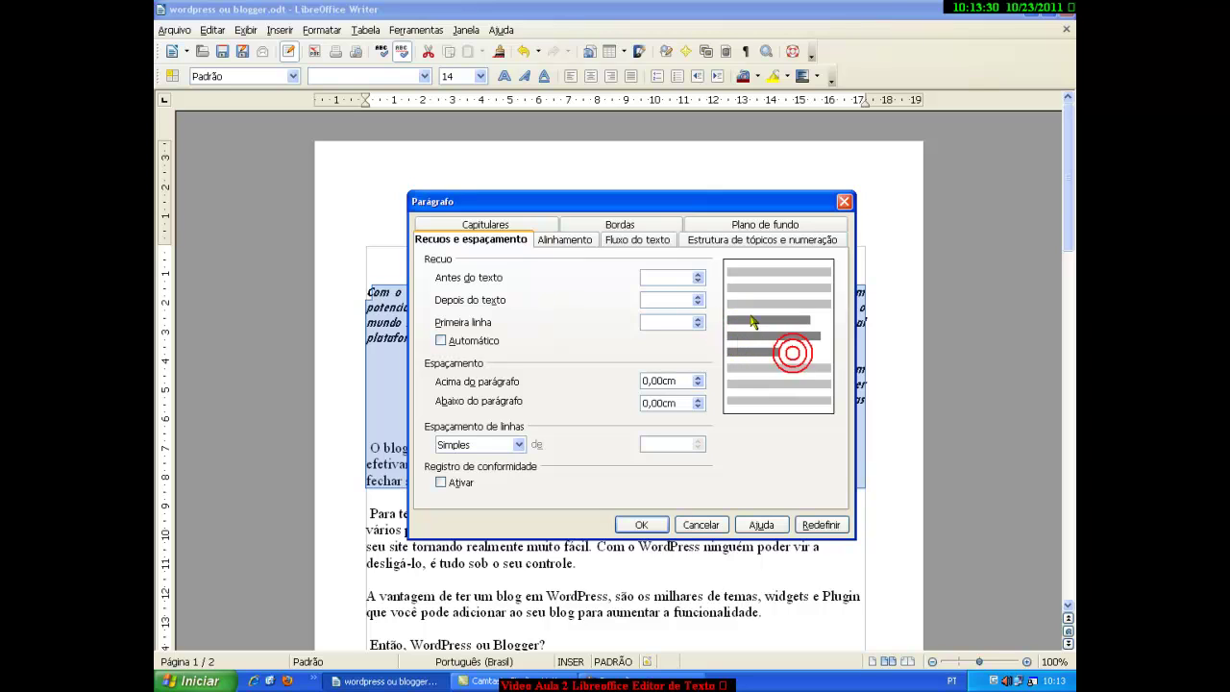
{"action": "left_click", "coordinate": [699, 278]}
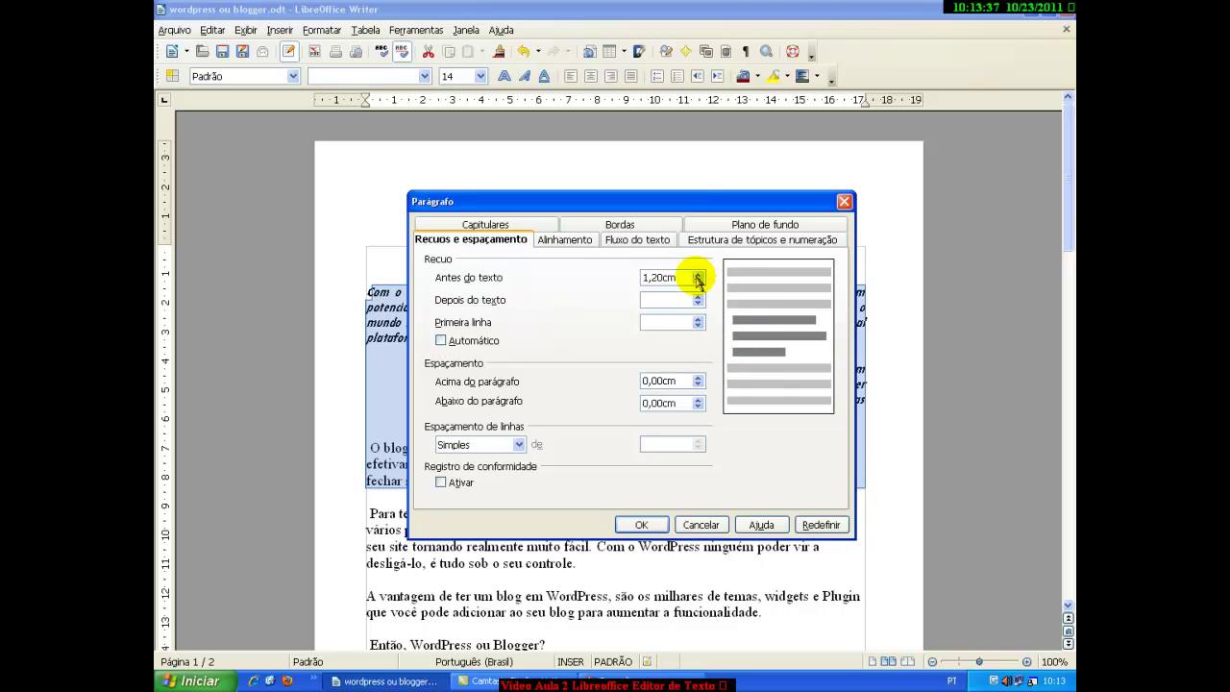
{"action": "left_click", "coordinate": [698, 275]}
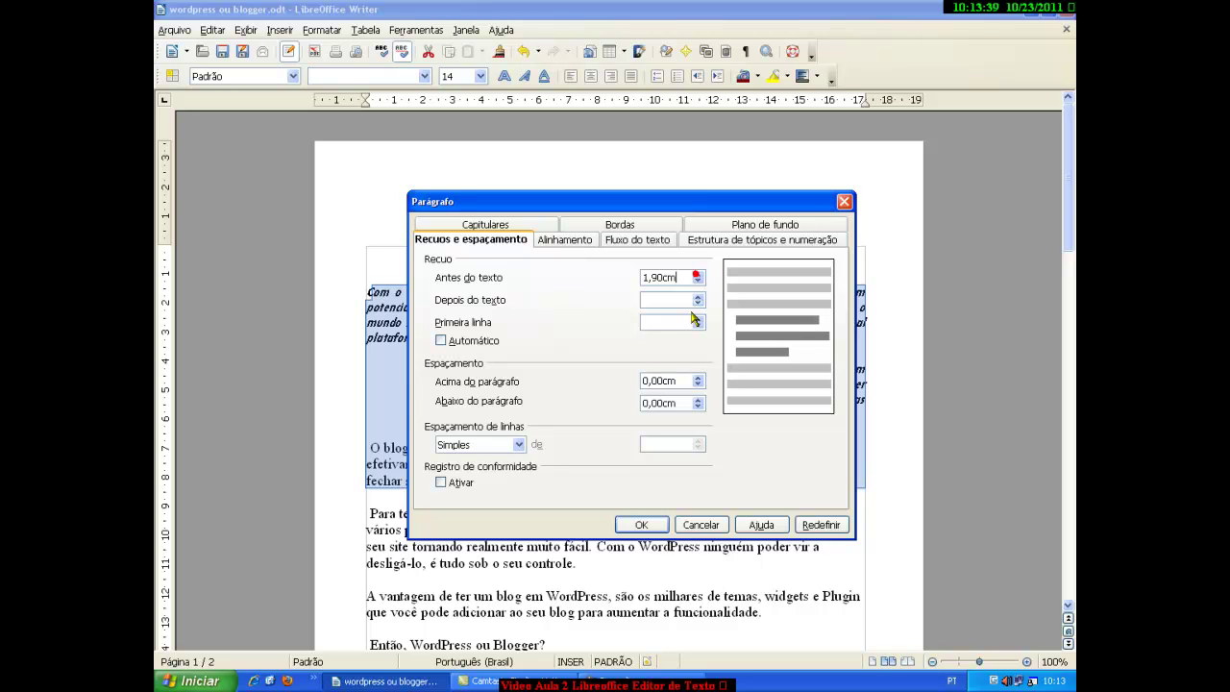
{"action": "left_click", "coordinate": [641, 525]}
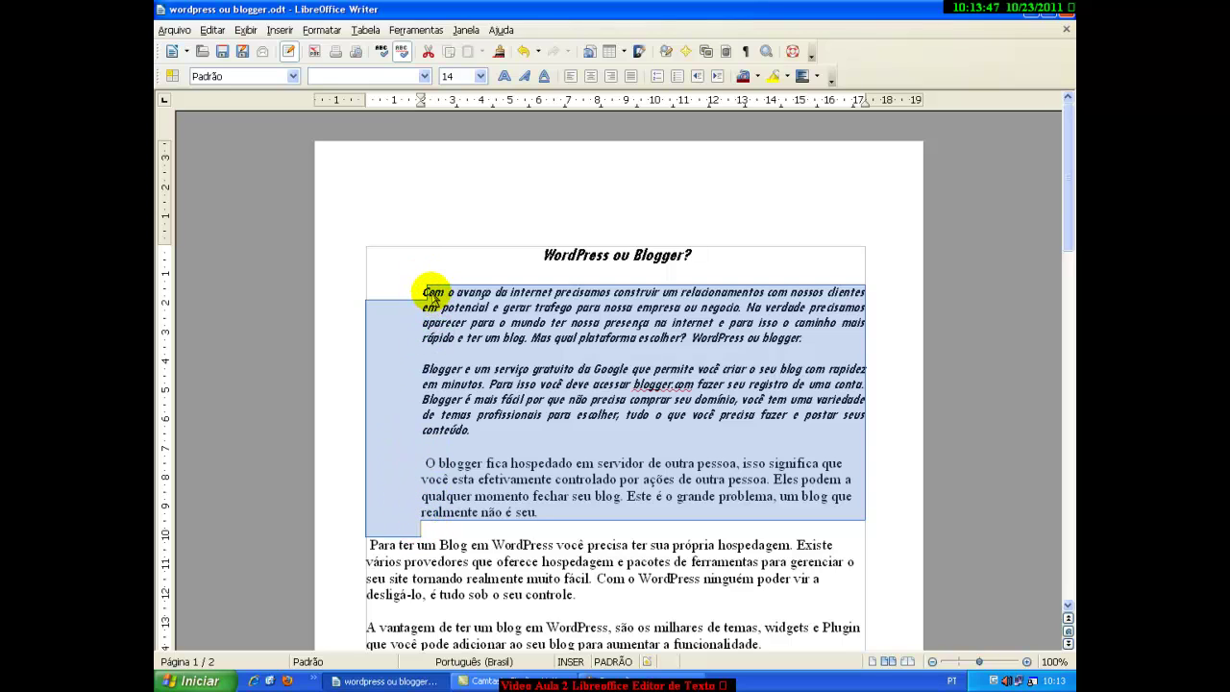
Set the indent before text of the selected paragraphs to 0 cm in the paragraph settings
{"action": "left_click", "coordinate": [324, 30]}
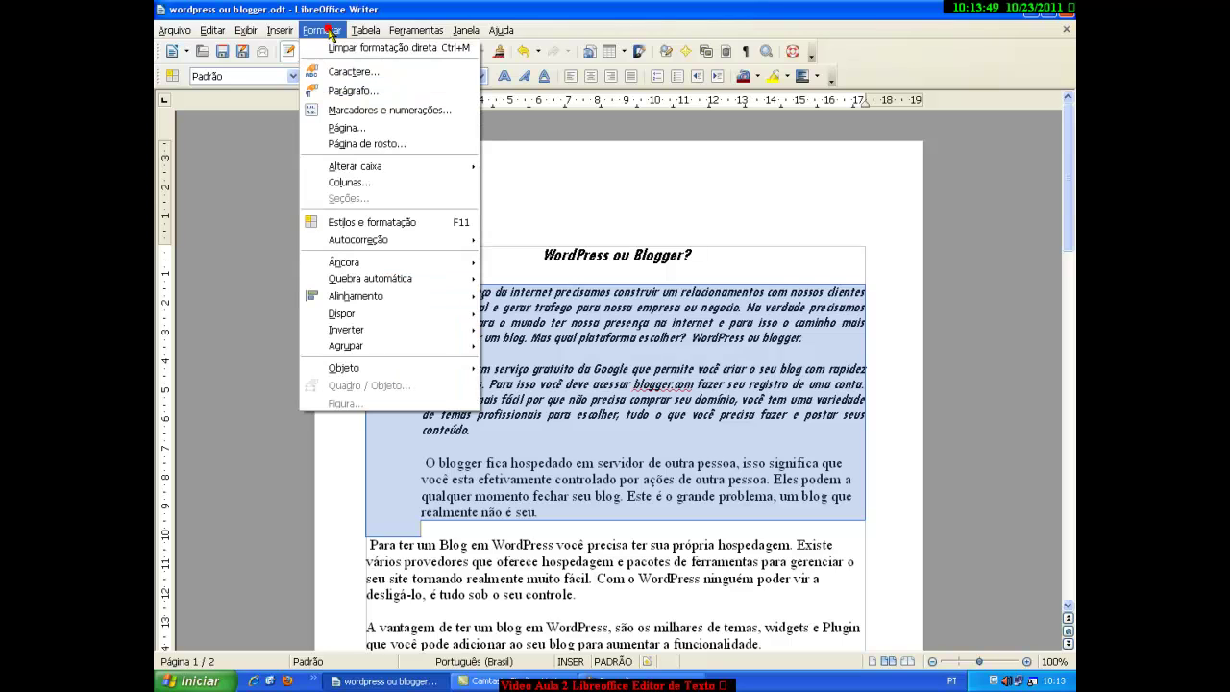
{"action": "left_click", "coordinate": [358, 90]}
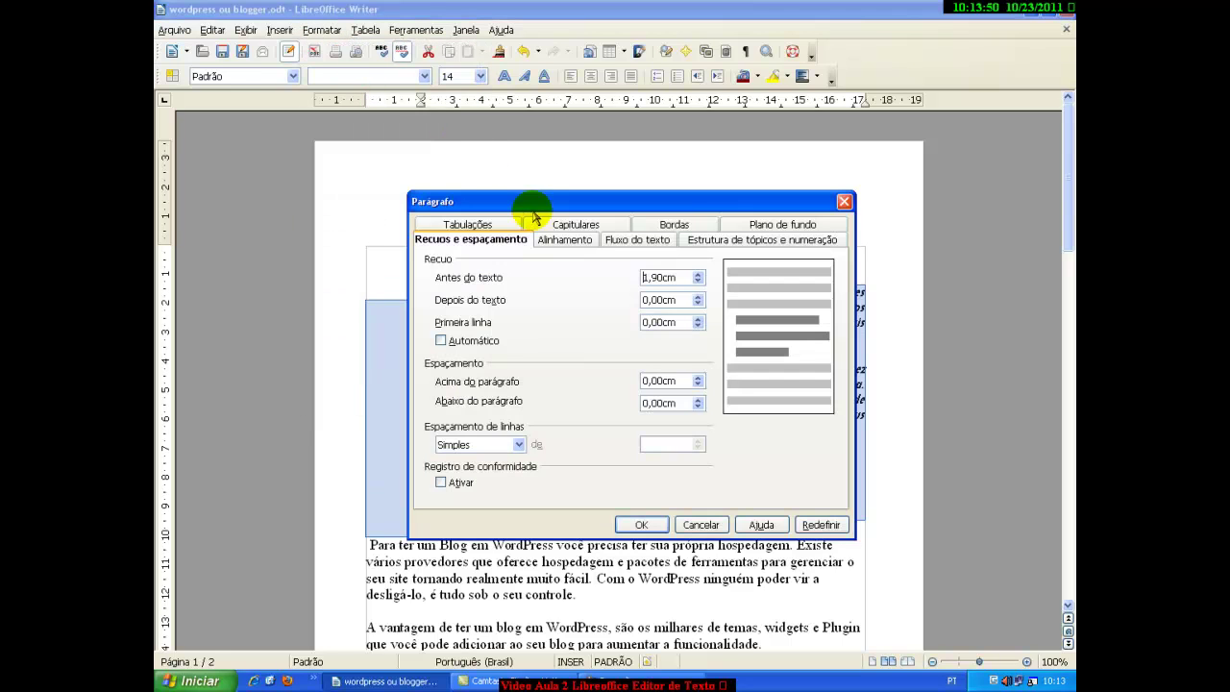
{"action": "left_click", "coordinate": [699, 274]}
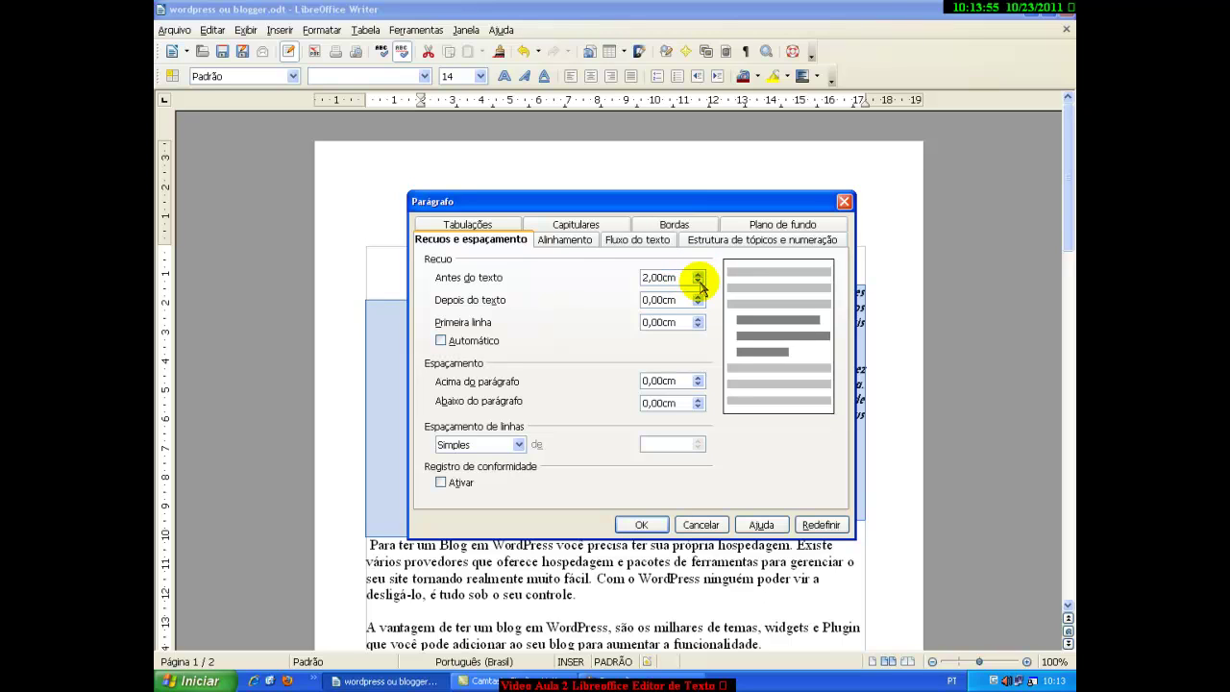
{"action": "left_click", "coordinate": [699, 281]}
{"action": "left_click", "coordinate": [699, 281]}
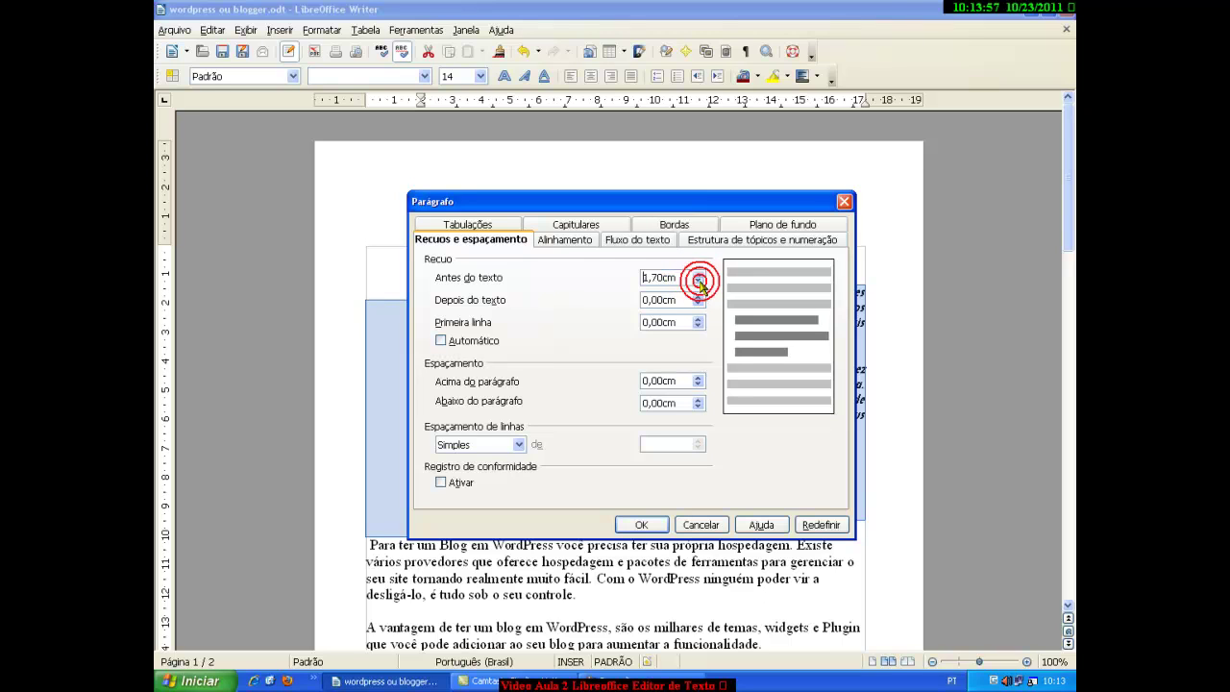
{"action": "left_click", "coordinate": [698, 280]}
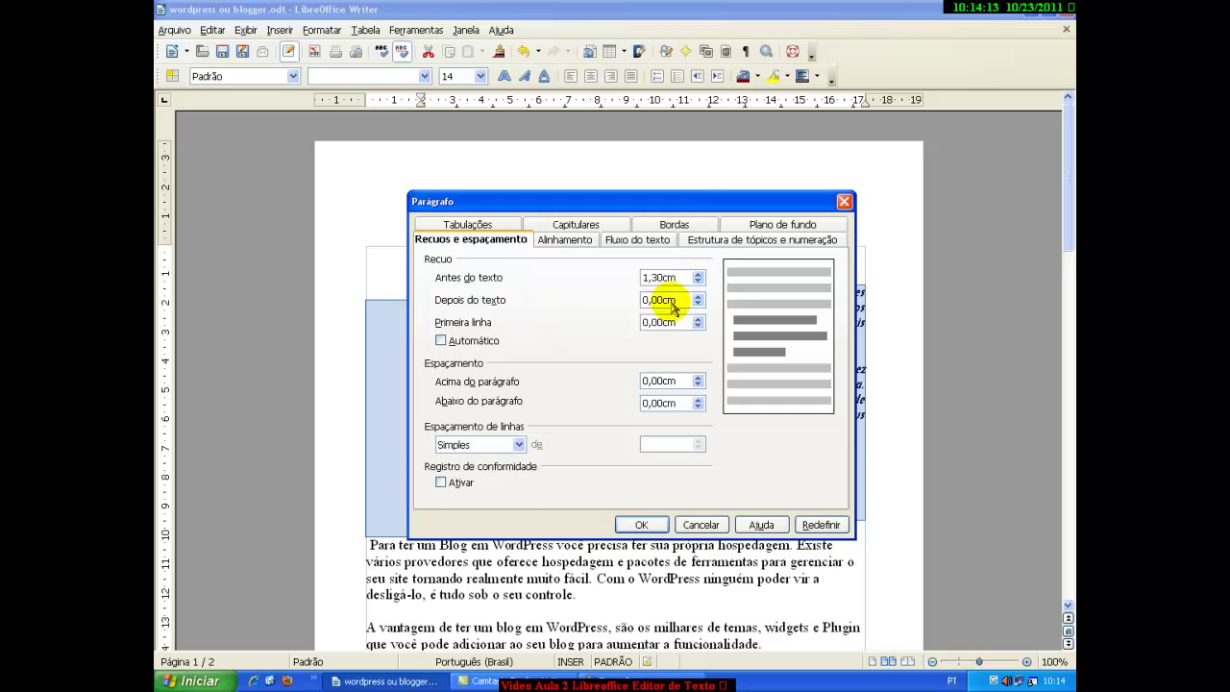
{"action": "double_click", "coordinate": [677, 281]}
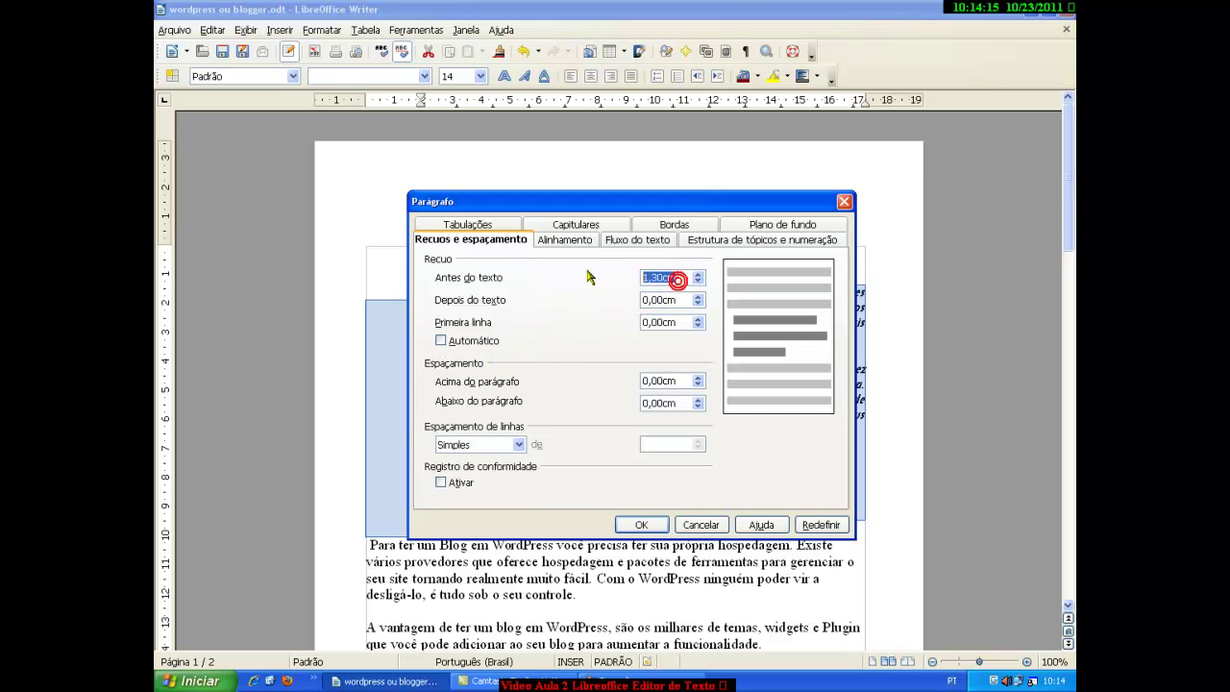
{"action": "type", "text": "0"}
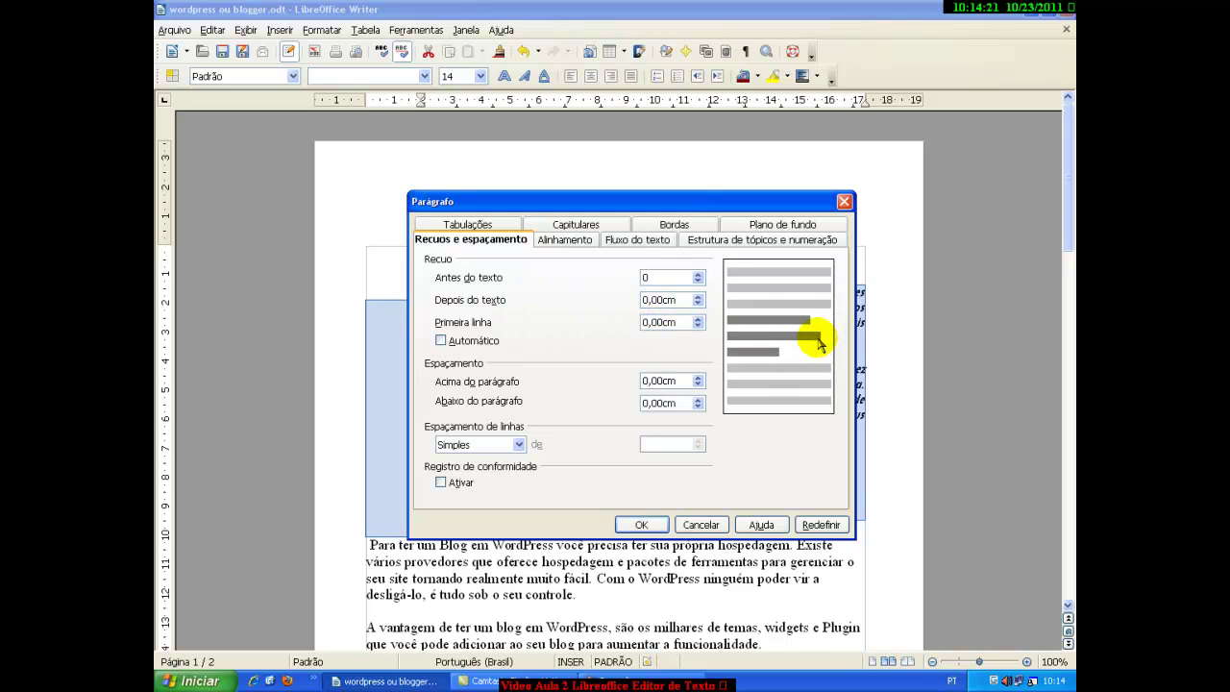
Set the indent after text to 1,30 cm and apply the settings to the selected paragraphs
{"action": "left_click", "coordinate": [699, 303]}
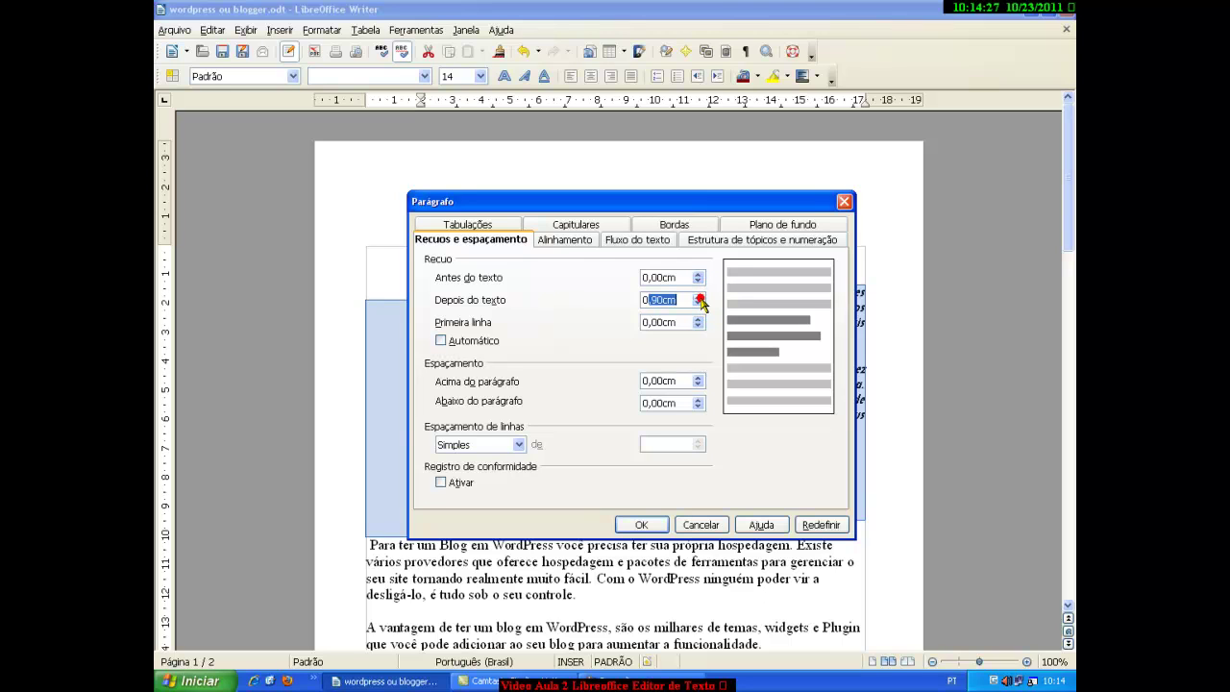
{"action": "left_click", "coordinate": [698, 298]}
{"action": "left_click", "coordinate": [698, 298]}
{"action": "left_click", "coordinate": [699, 299]}
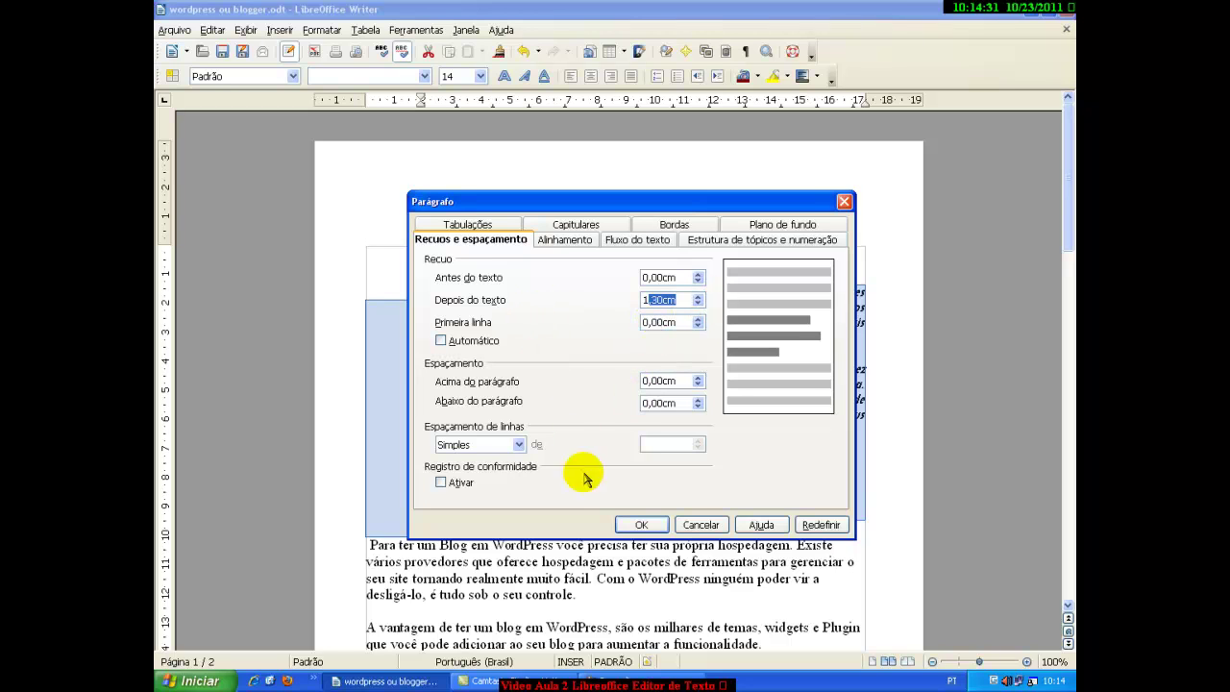
{"action": "left_click", "coordinate": [634, 524]}
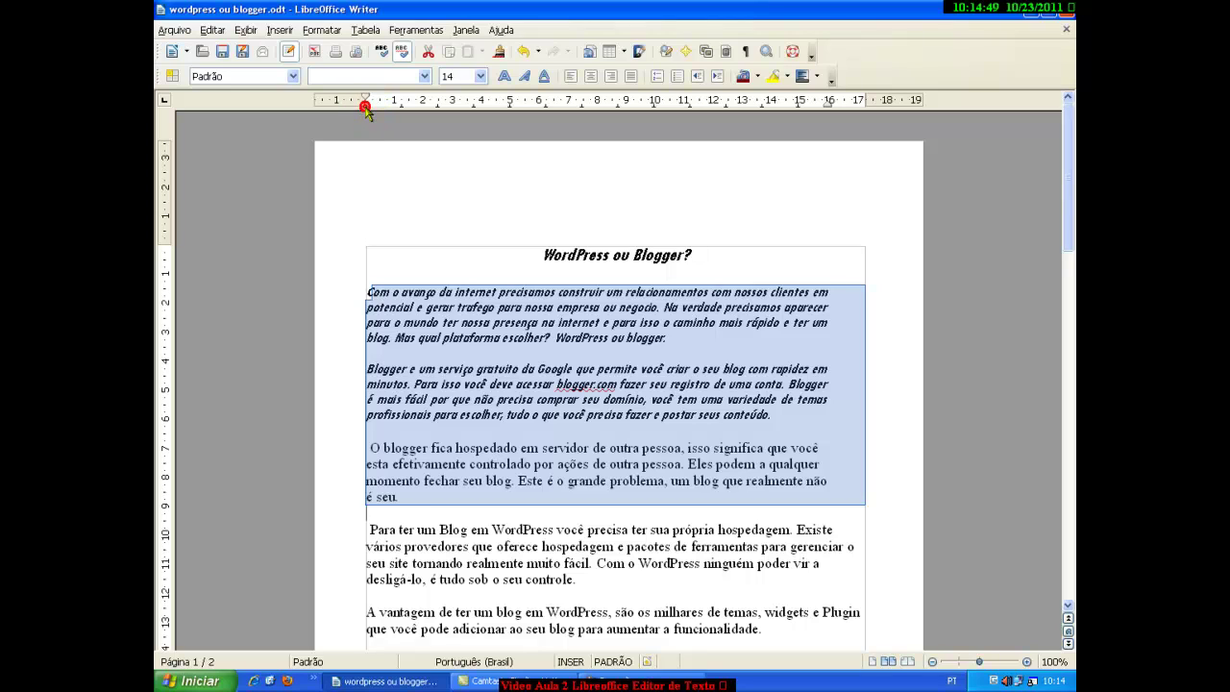
Move the selected paragraphs' left indent to about 2.5 cm and right indent to about 13.7 cm on the ruler
{"action": "left_click_drag", "start_coordinate": [365, 107], "coordinate": [441, 119]}
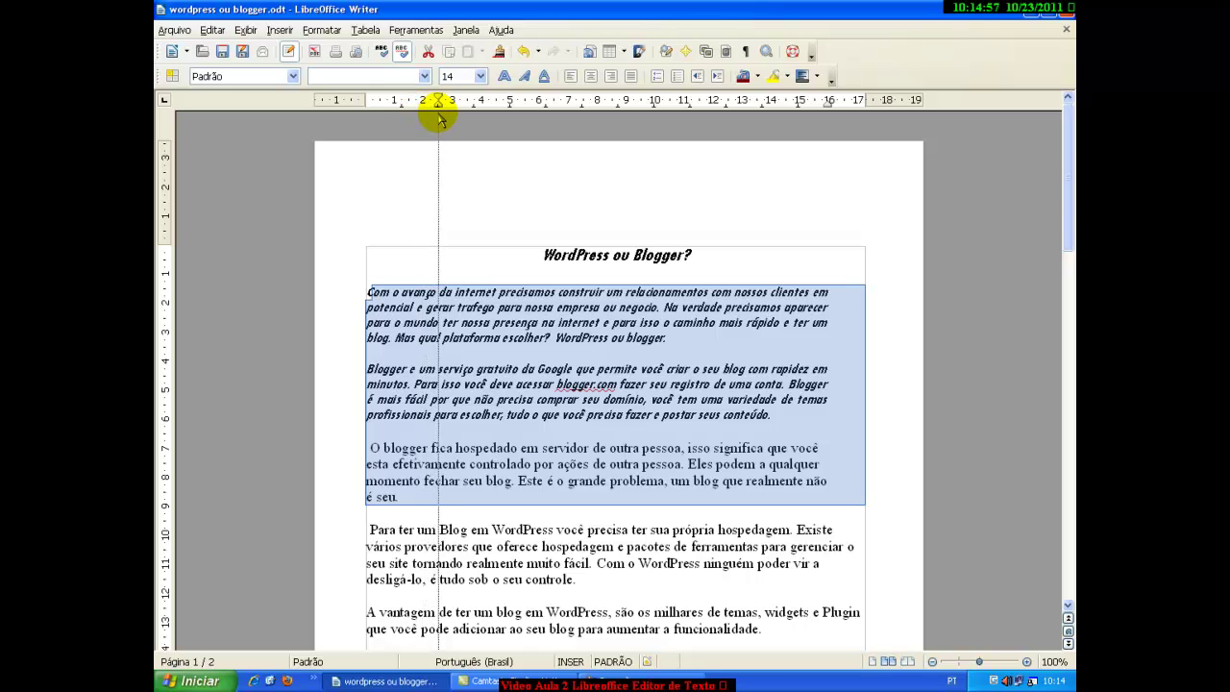
{"action": "left_click_drag", "start_coordinate": [439, 118], "coordinate": [438, 116]}
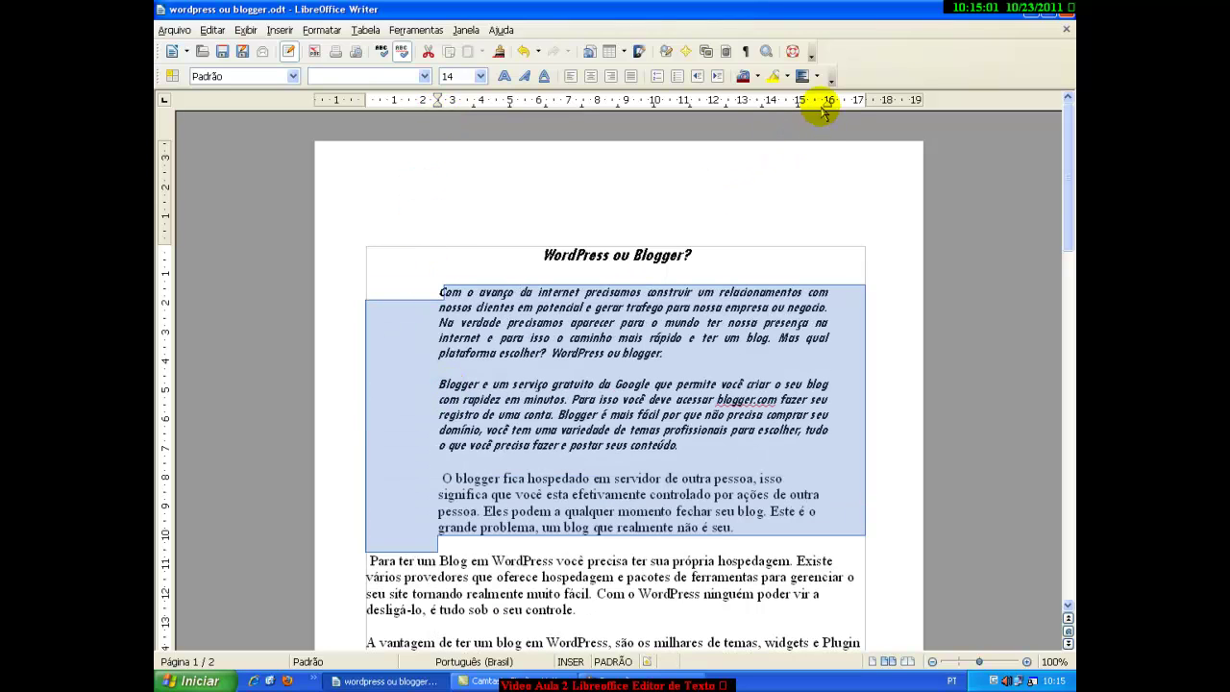
{"action": "left_click_drag", "start_coordinate": [827, 106], "coordinate": [764, 115]}
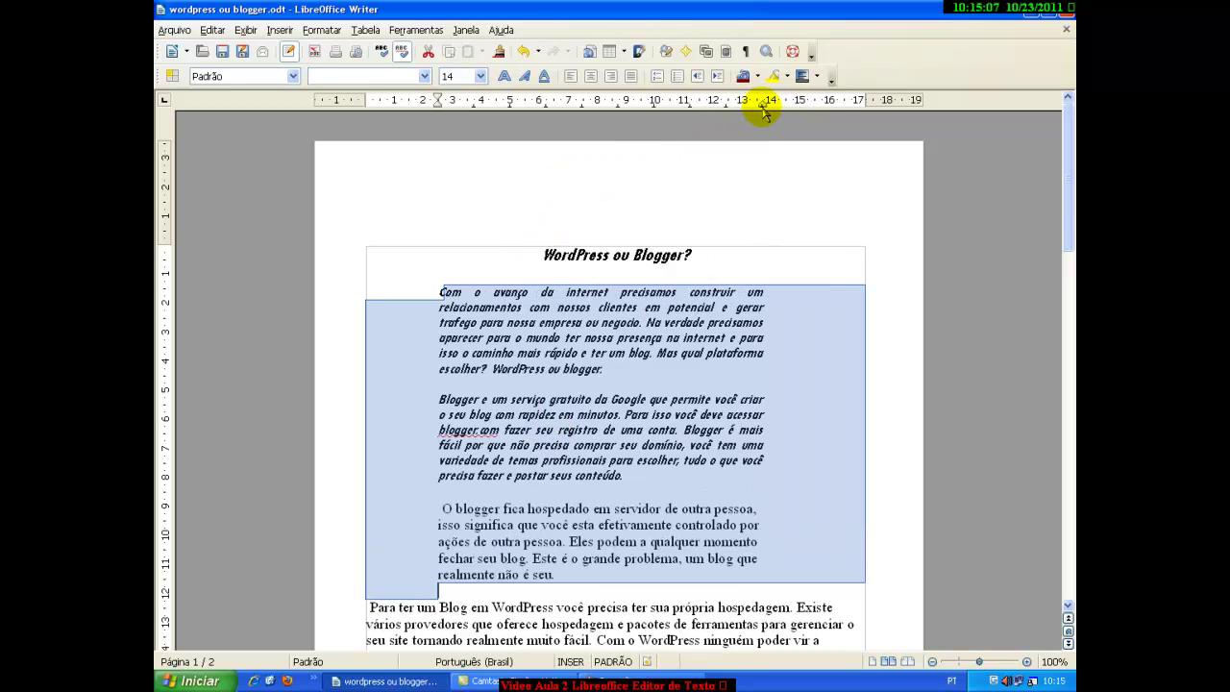
Return the selected paragraphs' right and left indents to the page margins using the ruler
{"action": "left_click_drag", "start_coordinate": [764, 109], "coordinate": [864, 128]}
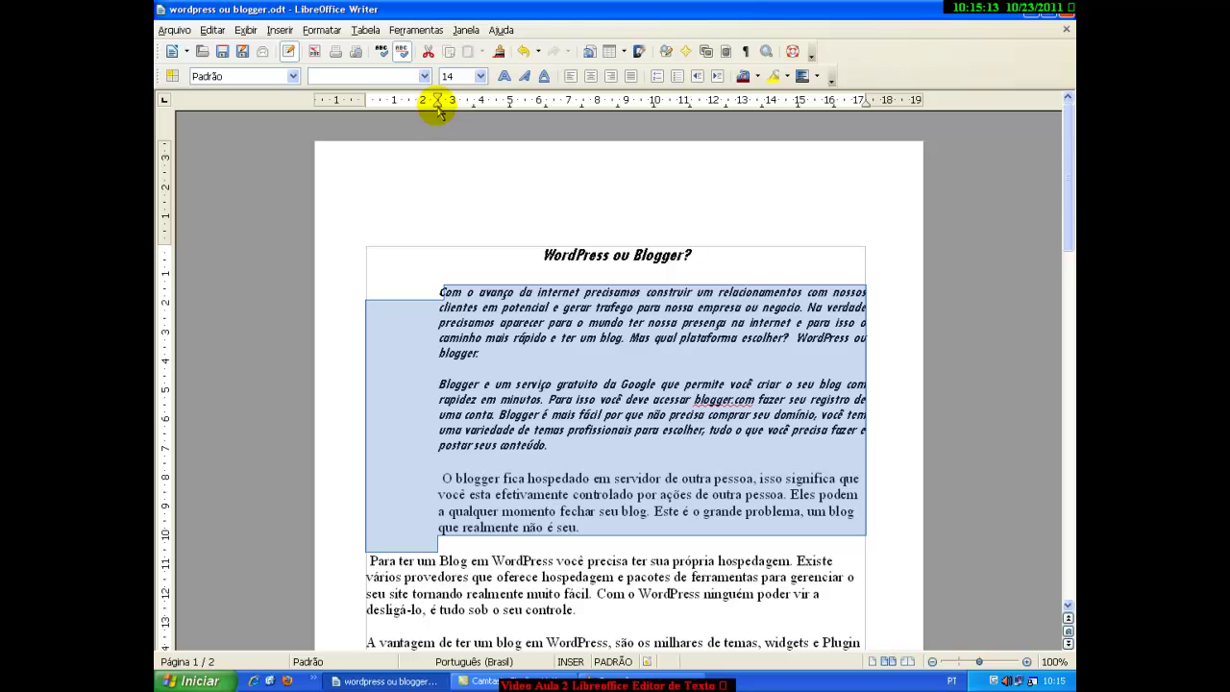
{"action": "mouse_move", "coordinate": [437, 109]}
{"action": "left_mouse_down"}
{"action": "mouse_move", "coordinate": [354, 104]}
{"action": "mouse_move", "coordinate": [367, 123]}
{"action": "left_mouse_up"}
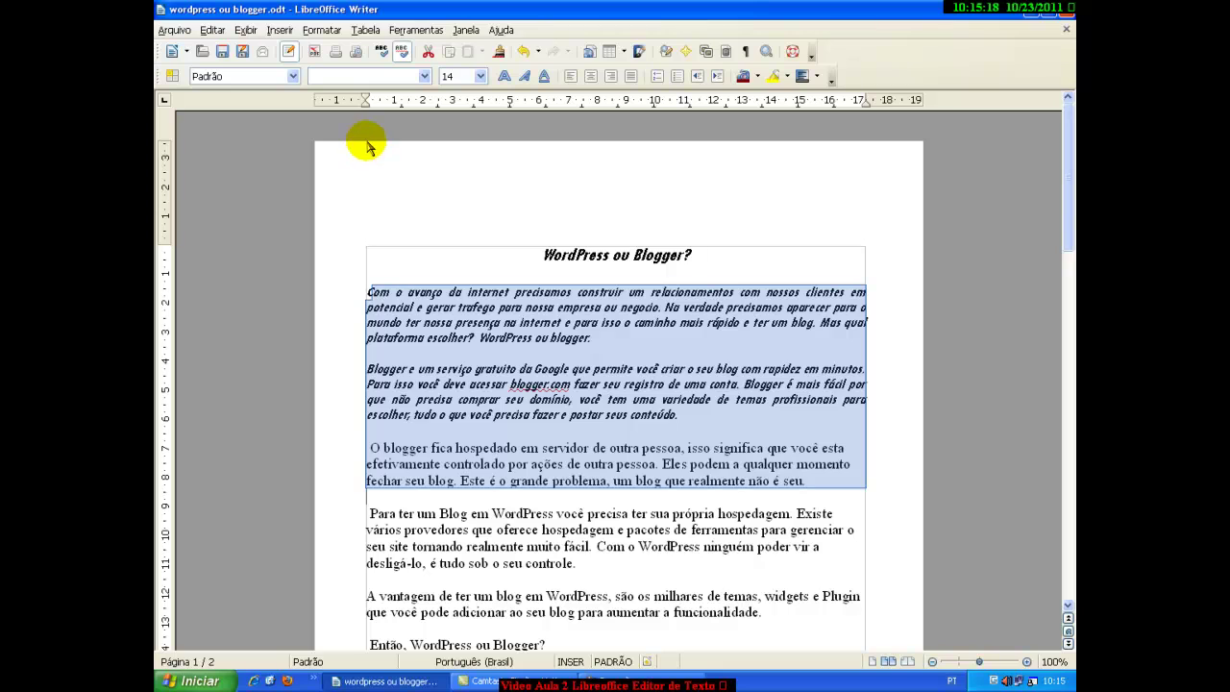
Set the selected paragraphs' indent after text to 0 cm and first-line indent to 5,60 cm, and apply
{"action": "left_click", "coordinate": [328, 30]}
{"action": "left_click", "coordinate": [364, 91]}
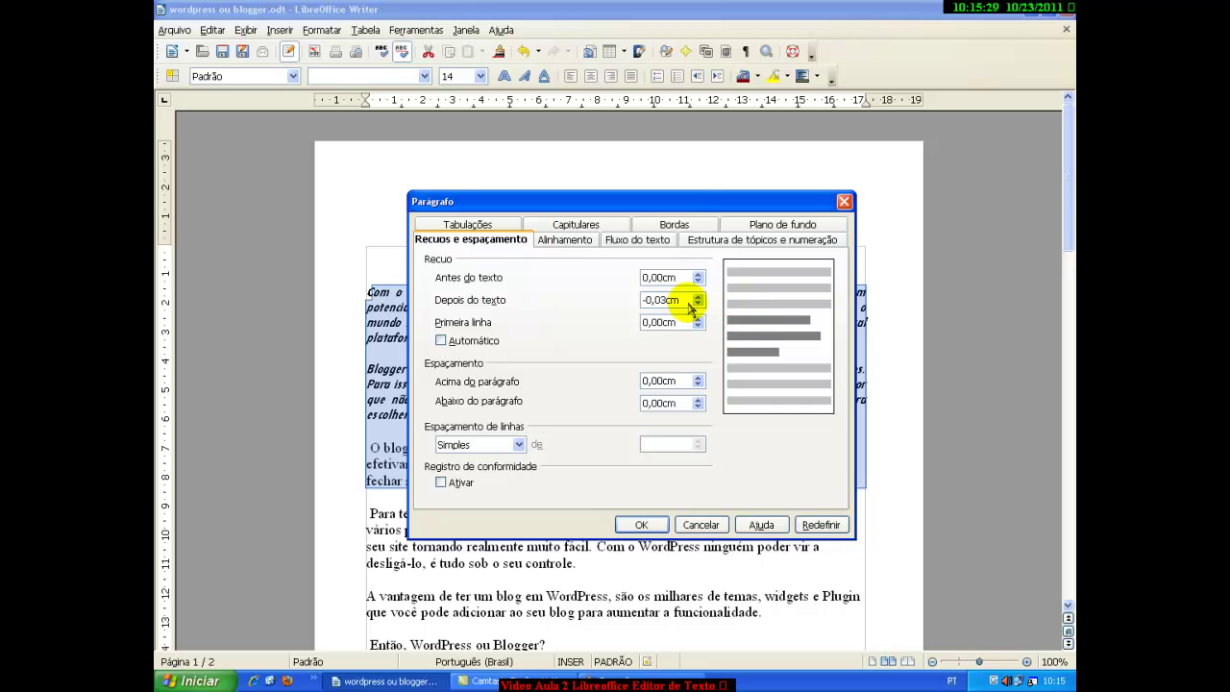
{"action": "key", "text": "Tab"}
{"action": "type", "text": "0"}
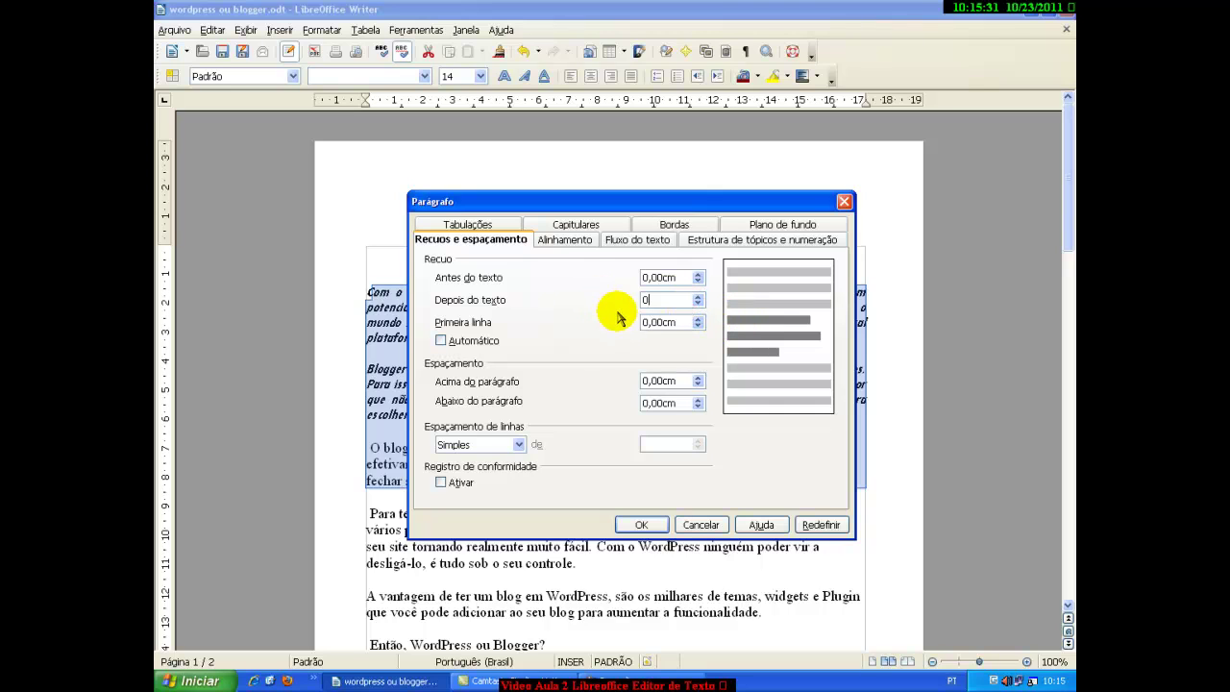
{"action": "left_click", "coordinate": [698, 326]}
{"action": "left_click", "coordinate": [698, 327]}
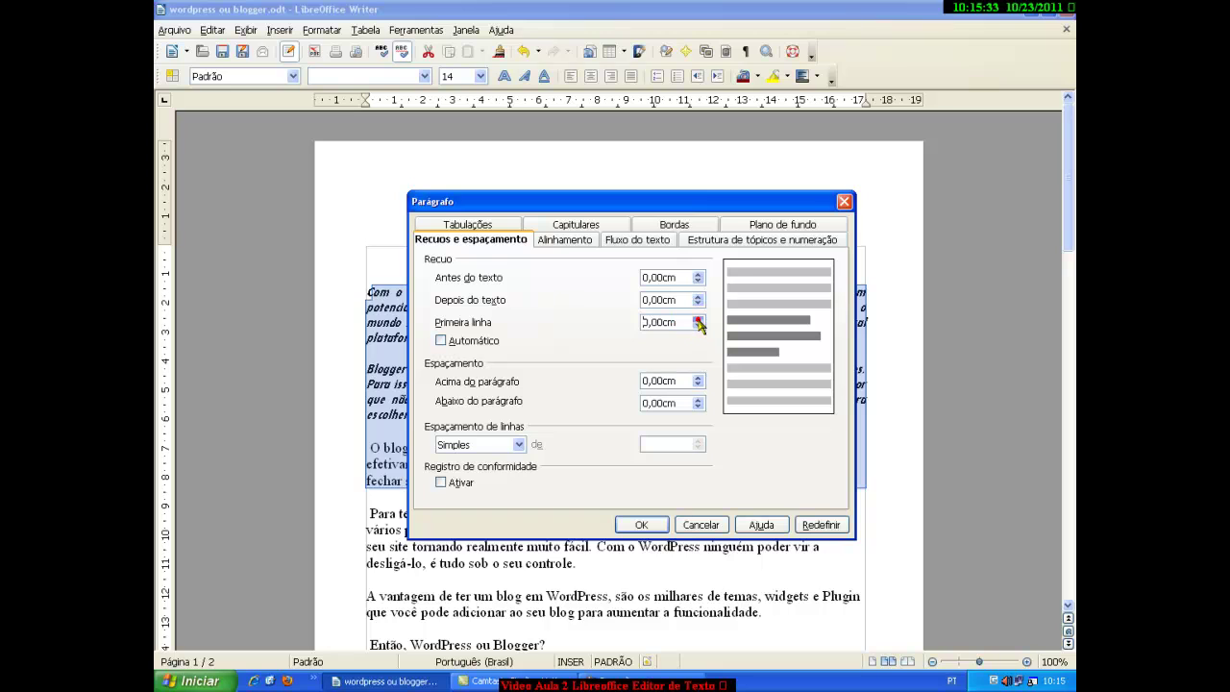
{"action": "left_click", "coordinate": [699, 327]}
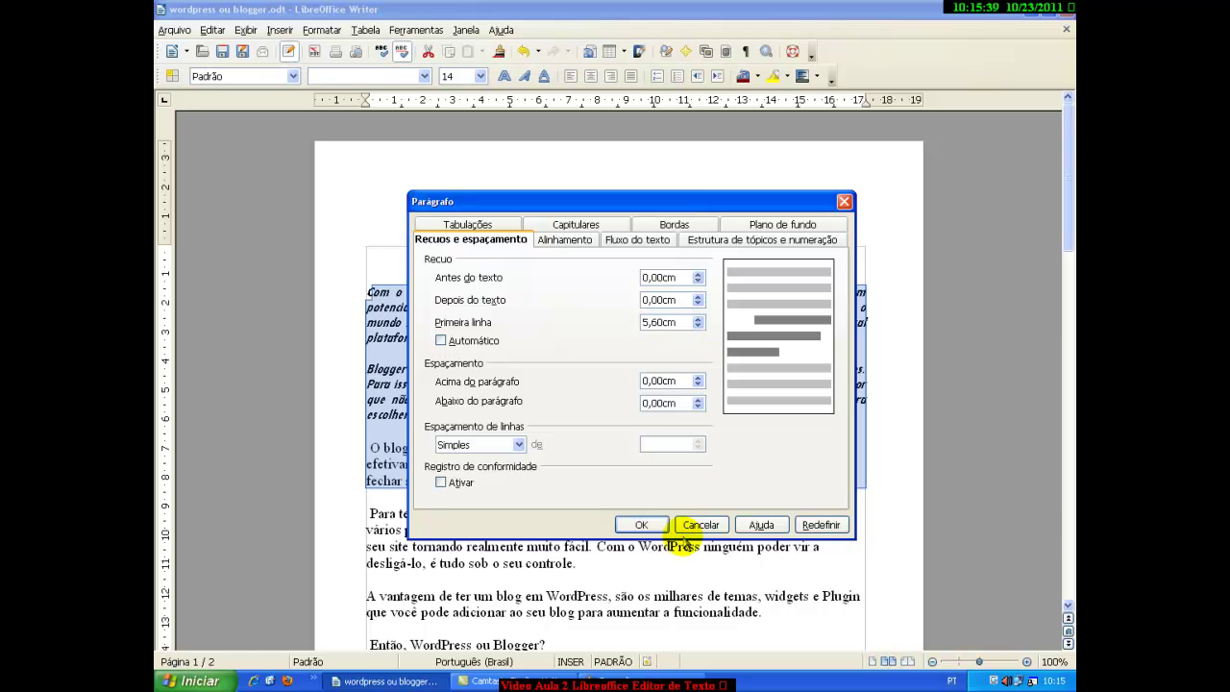
{"action": "left_click", "coordinate": [644, 525]}
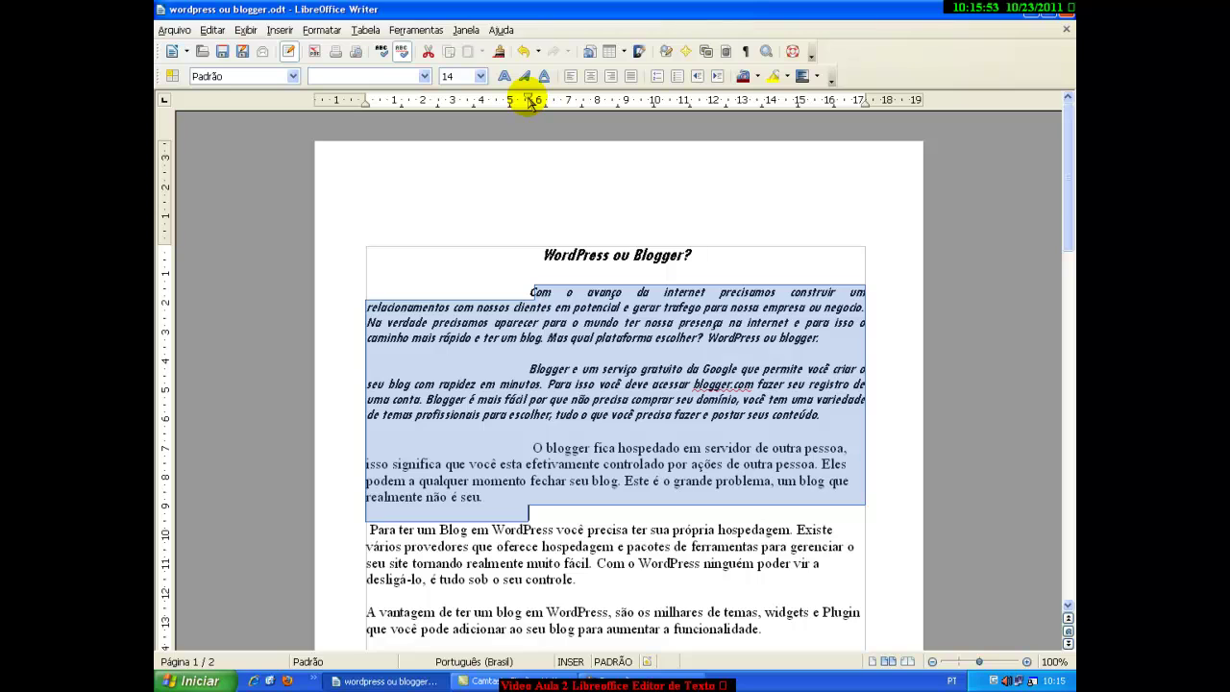
Shift the selected paragraphs' first-line indent to about 2 cm and on to about 9 cm using the ruler
{"action": "left_click_drag", "start_coordinate": [528, 100], "coordinate": [426, 102]}
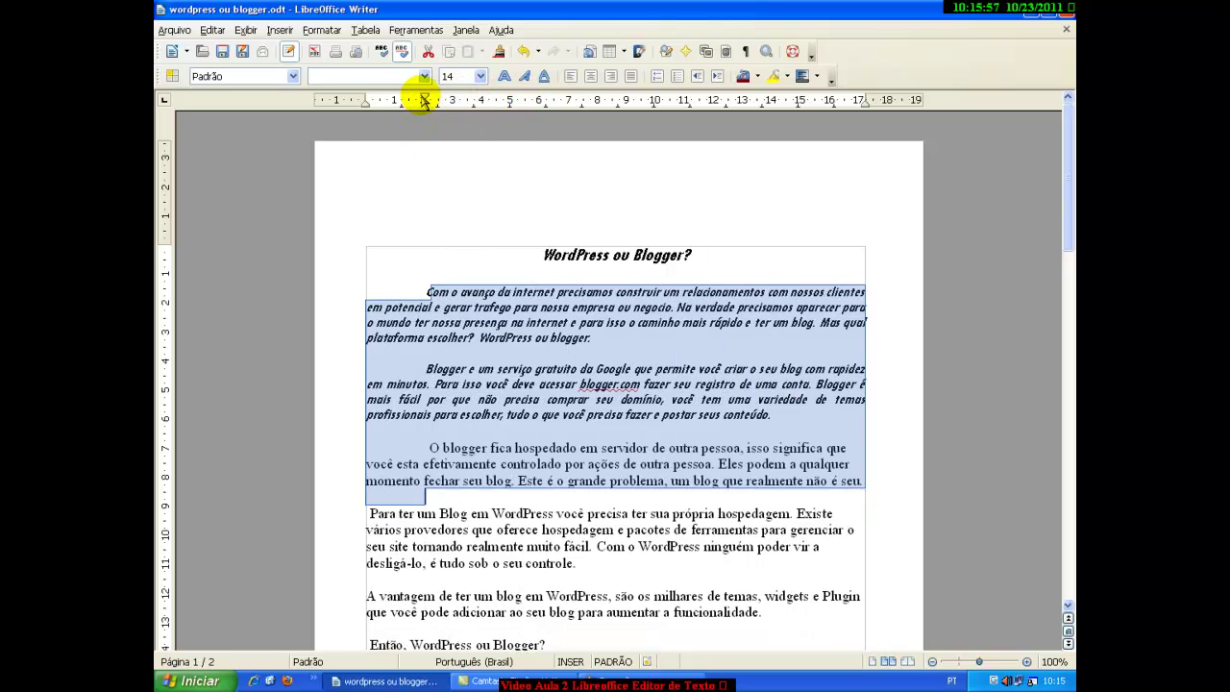
{"action": "mouse_move", "coordinate": [426, 102]}
{"action": "left_mouse_down"}
{"action": "mouse_move", "coordinate": [618, 102]}
{"action": "mouse_move", "coordinate": [627, 112]}
{"action": "left_mouse_up"}
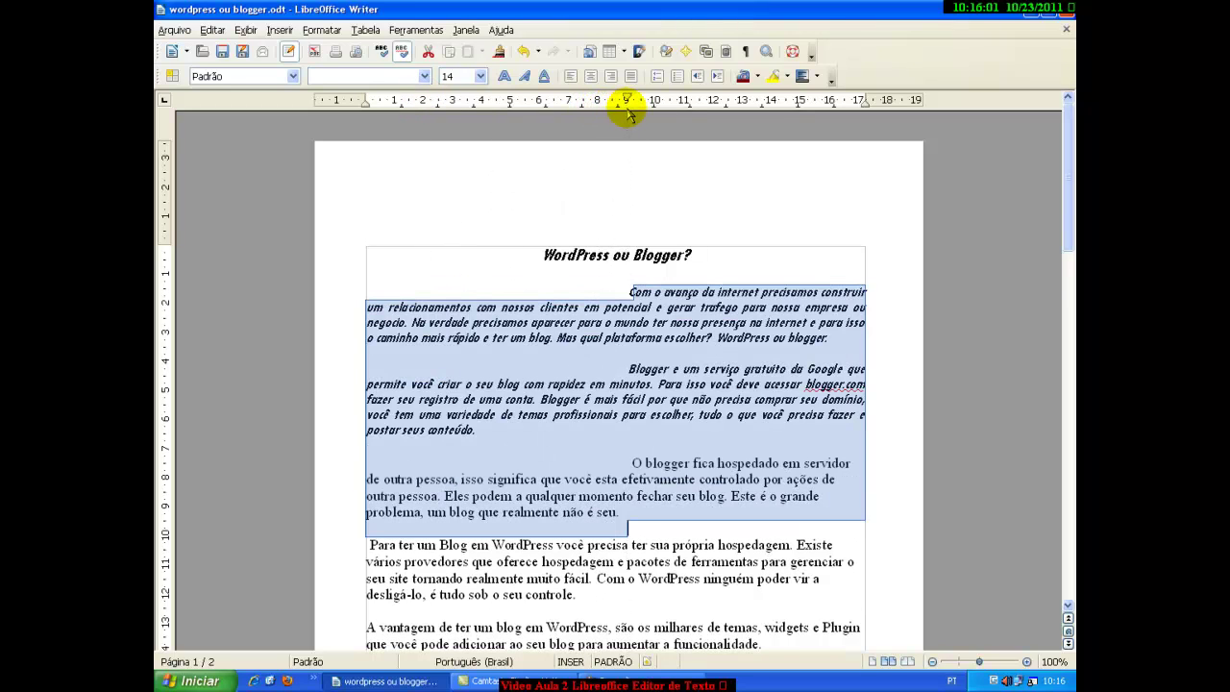
Set the spacing above the selected paragraphs to 3,20 cm and apply it
{"action": "left_click", "coordinate": [341, 34]}
{"action": "left_click", "coordinate": [360, 86]}
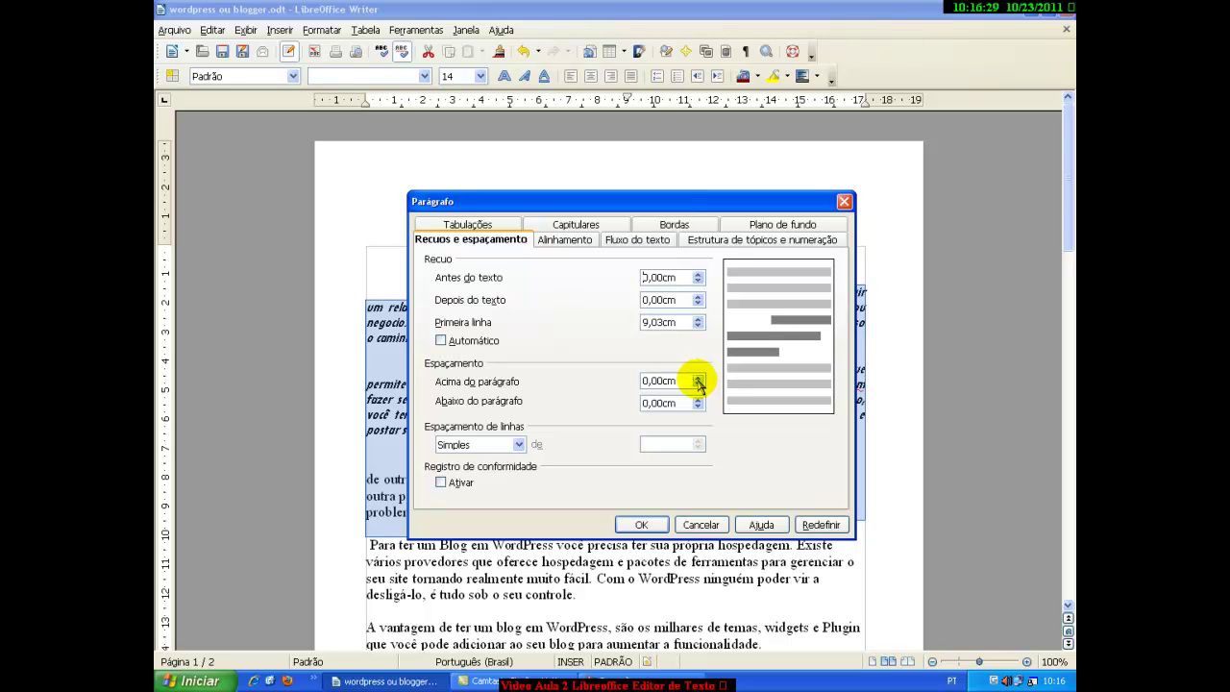
{"action": "left_click_drag", "start_coordinate": [576, 200], "coordinate": [783, 98]}
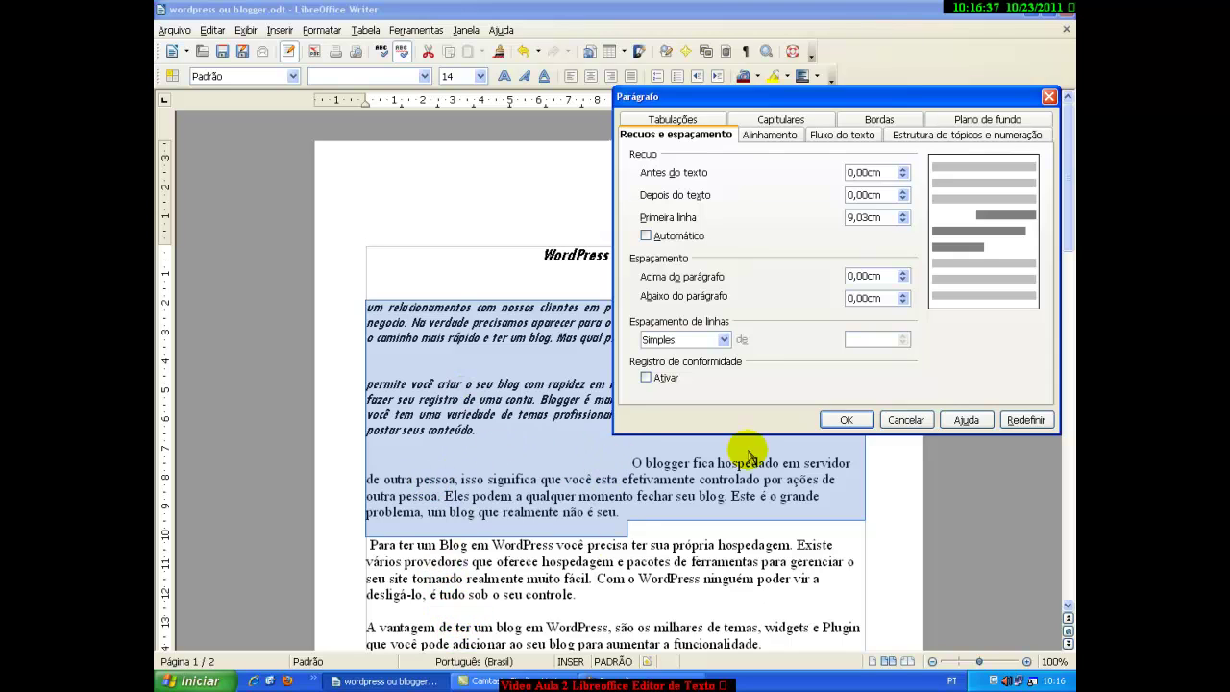
{"action": "left_click", "coordinate": [903, 273]}
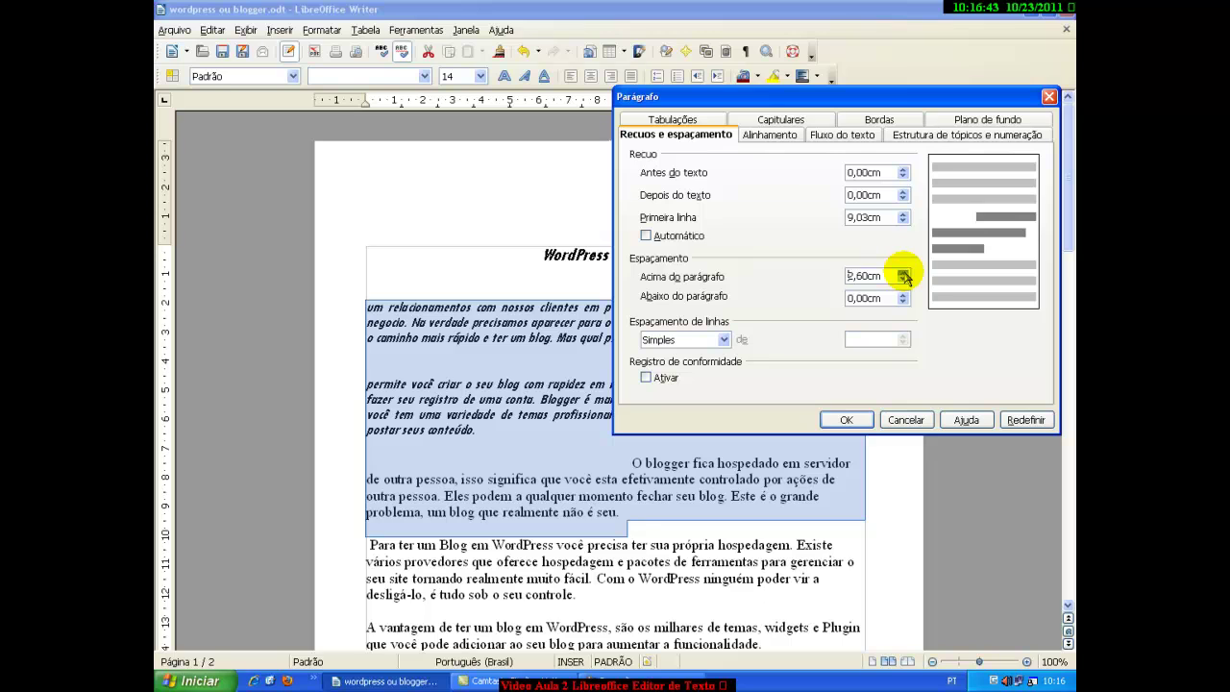
{"action": "left_click", "coordinate": [847, 420]}
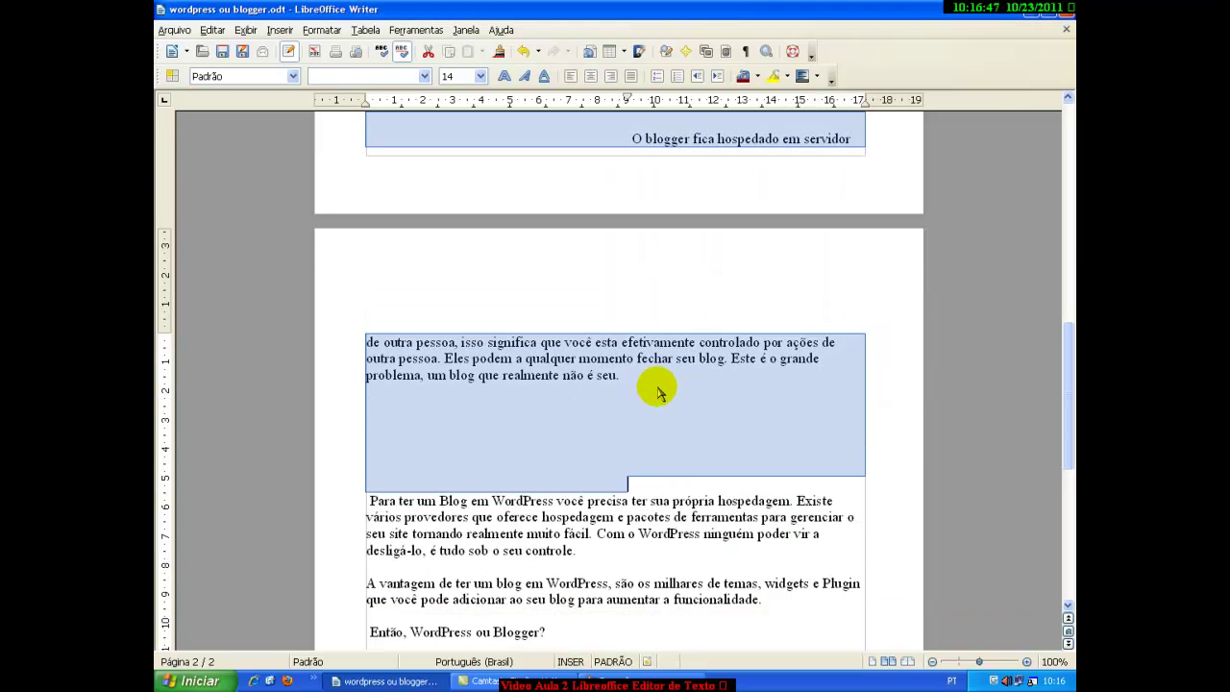
{"action": "scroll", "coordinate": [658, 392], "scroll_direction": "up", "scroll_amount": 9}
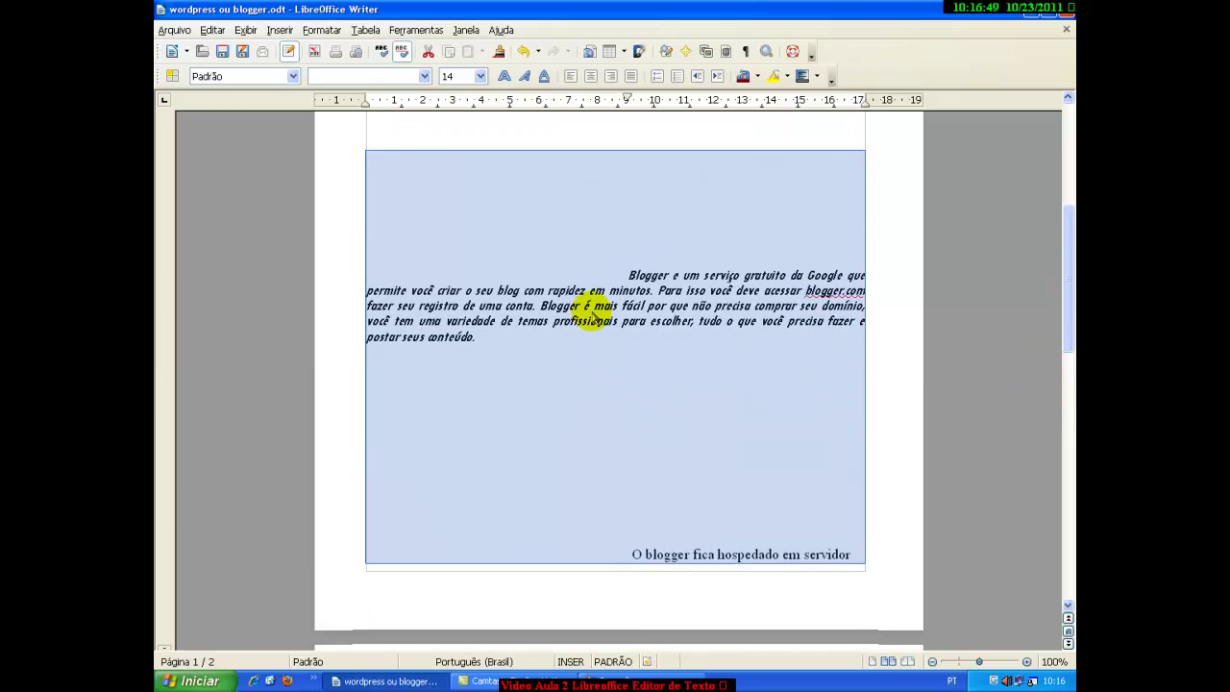
{"action": "scroll", "coordinate": [591, 317], "scroll_direction": "up", "scroll_amount": 4}
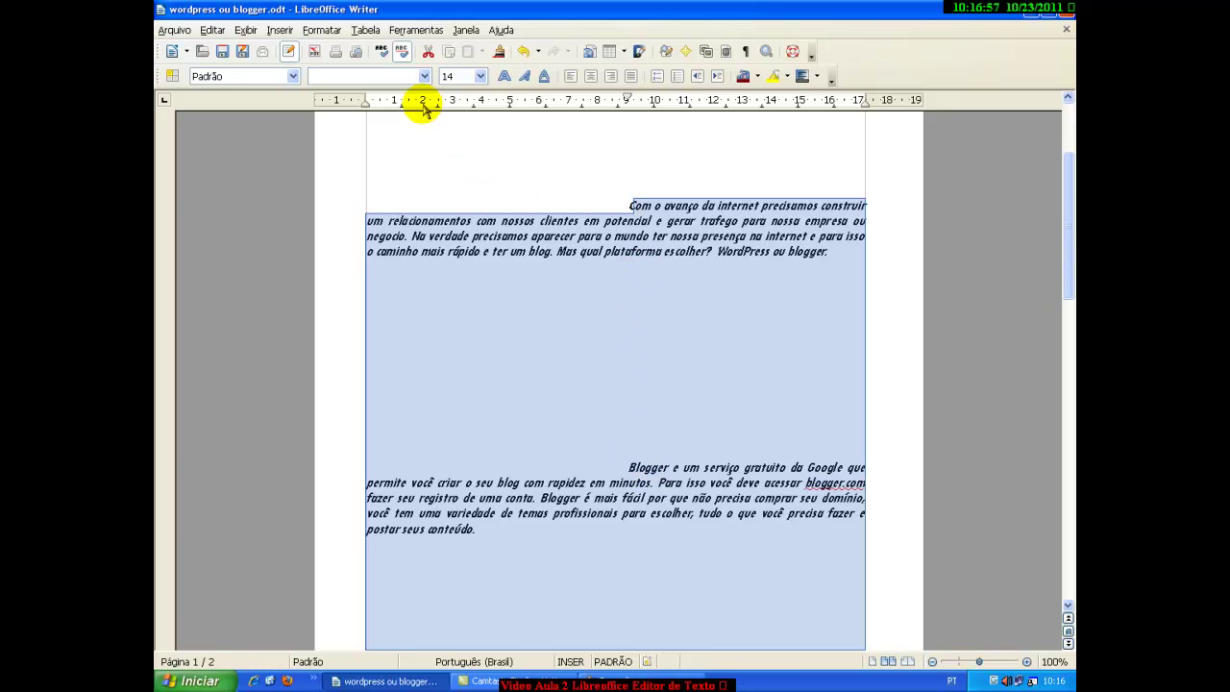
Set the selected paragraphs' spacing above to 0 cm and spacing below to 1,40 cm, and apply
{"action": "left_click", "coordinate": [327, 32]}
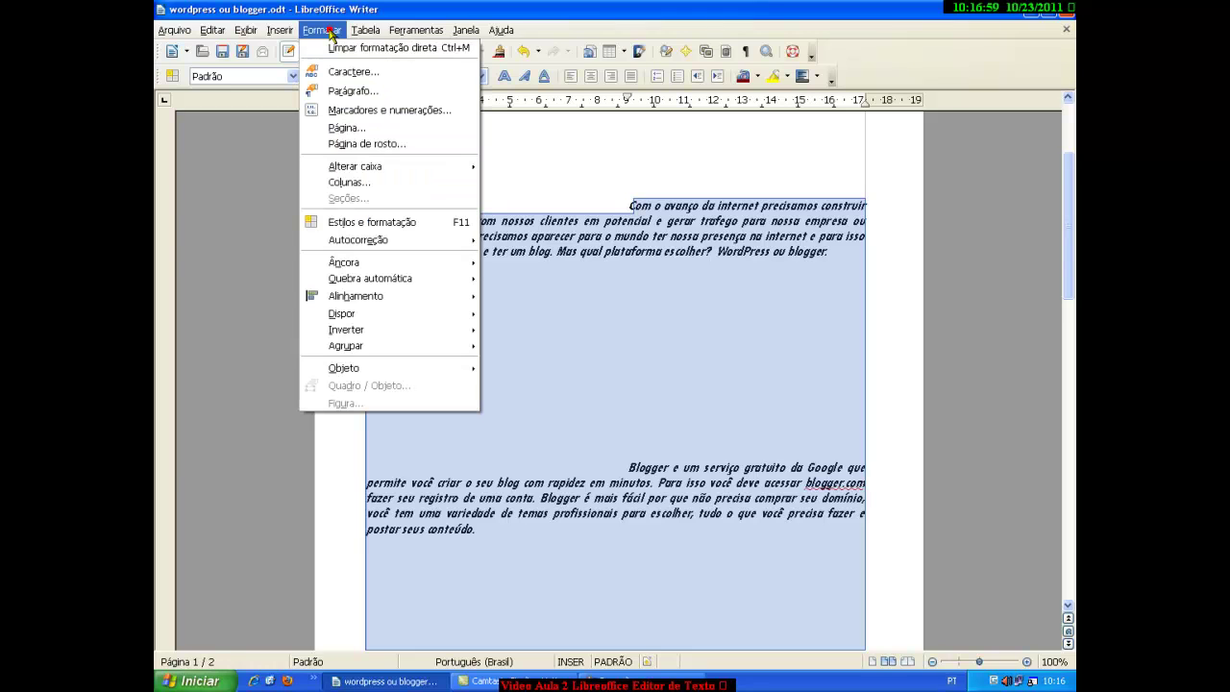
{"action": "left_click", "coordinate": [344, 92]}
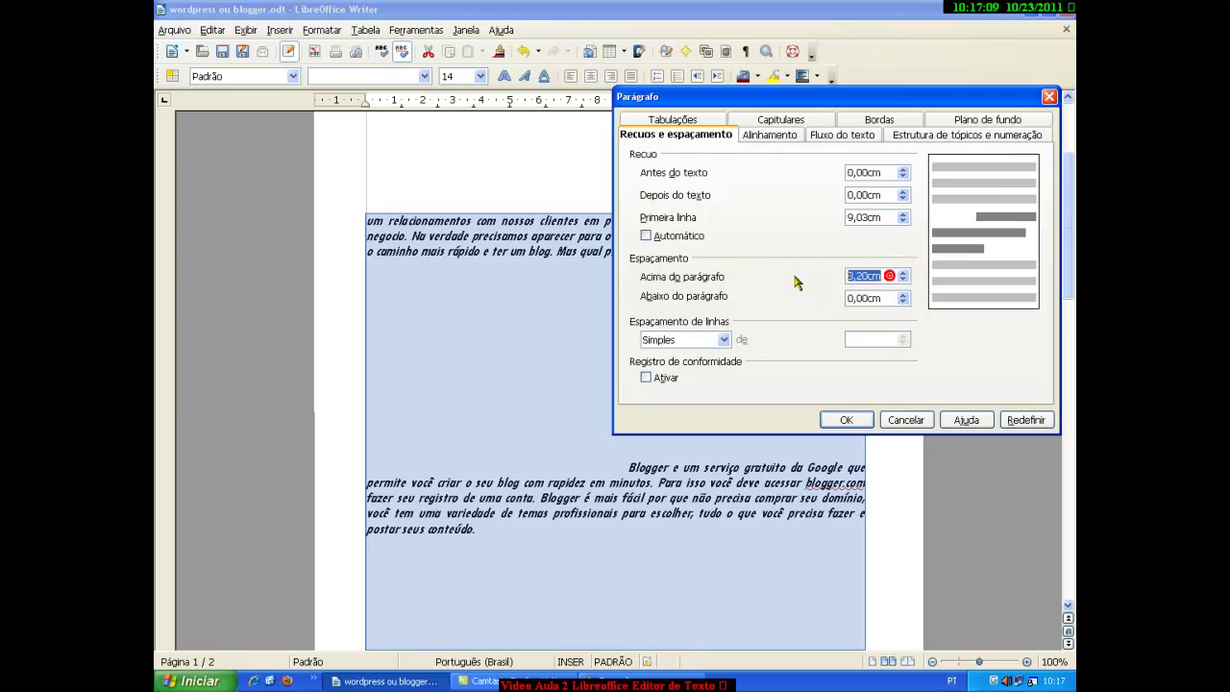
{"action": "type", "text": "0"}
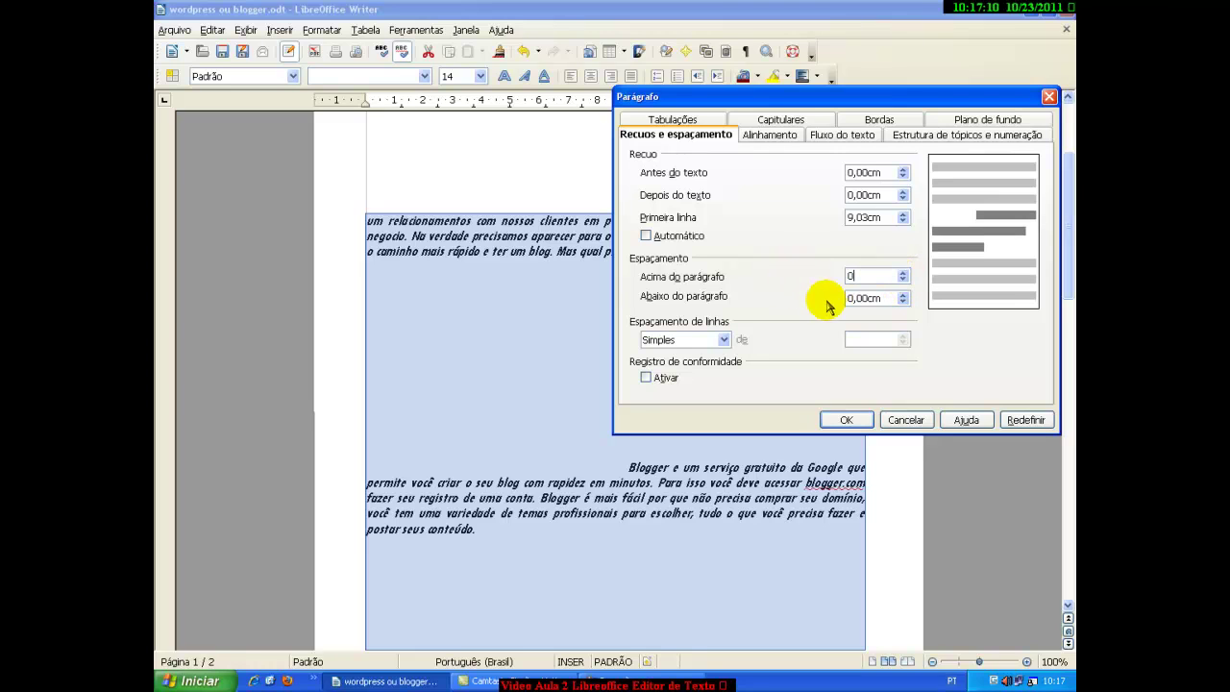
{"action": "left_click", "coordinate": [902, 297]}
{"action": "left_click", "coordinate": [902, 298]}
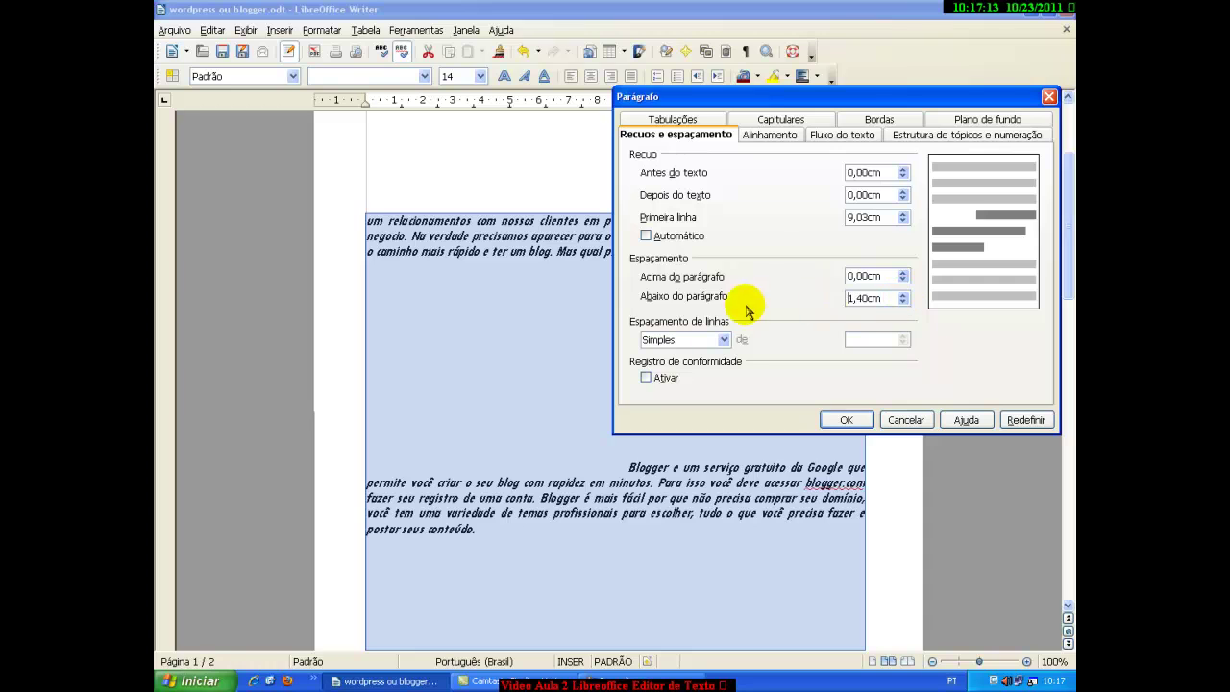
{"action": "left_click", "coordinate": [843, 420]}
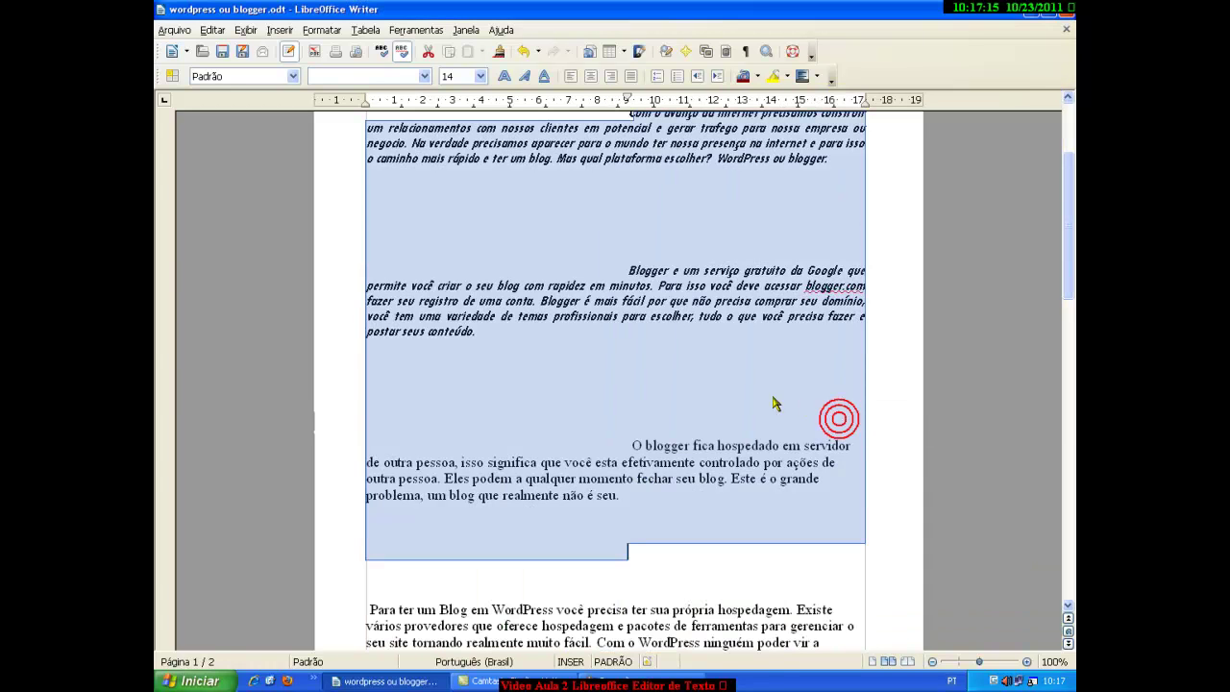
{"action": "scroll", "coordinate": [613, 425], "scroll_direction": "up", "scroll_amount": 4}
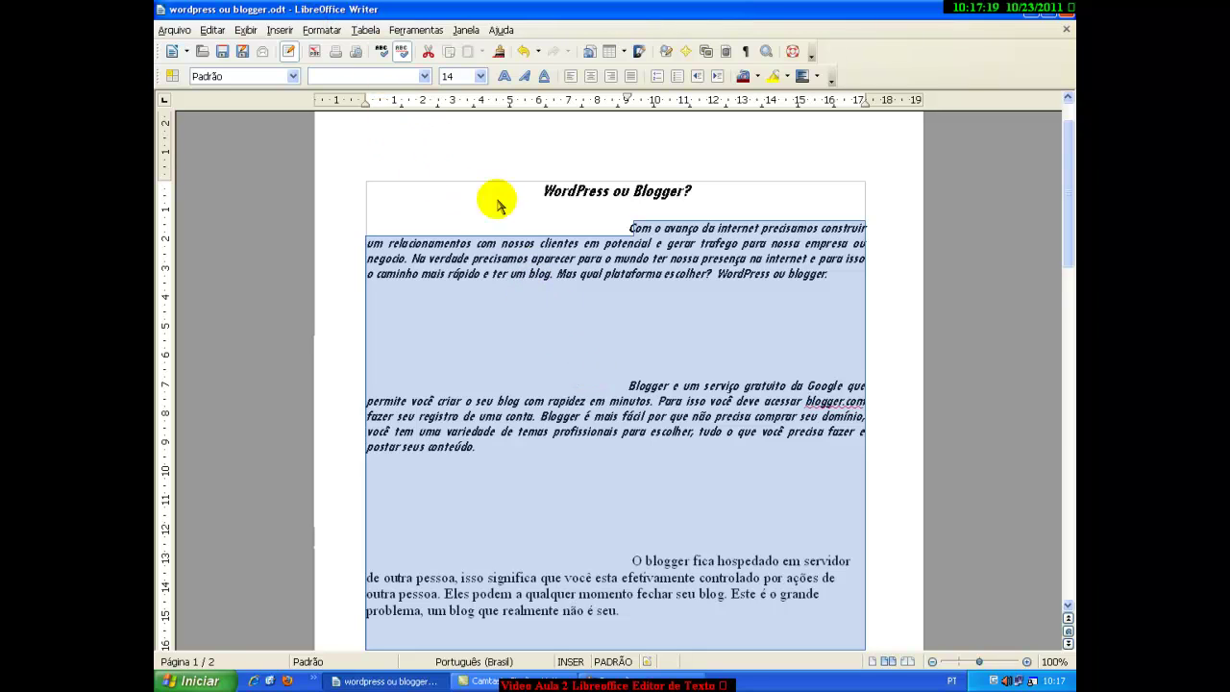
Examine the gap between the first and second paragraphs by placing the cursor on the empty line and the paragraph start
{"action": "left_click", "coordinate": [631, 323]}
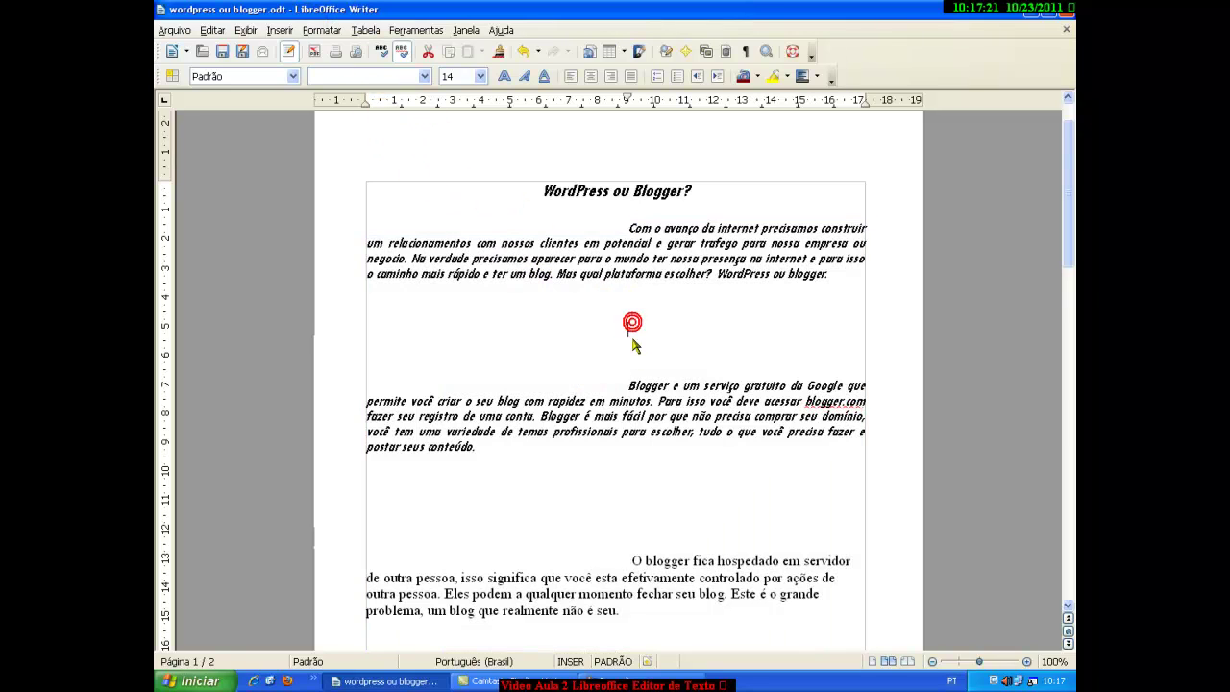
{"action": "left_click", "coordinate": [629, 341]}
{"action": "left_click", "coordinate": [630, 384]}
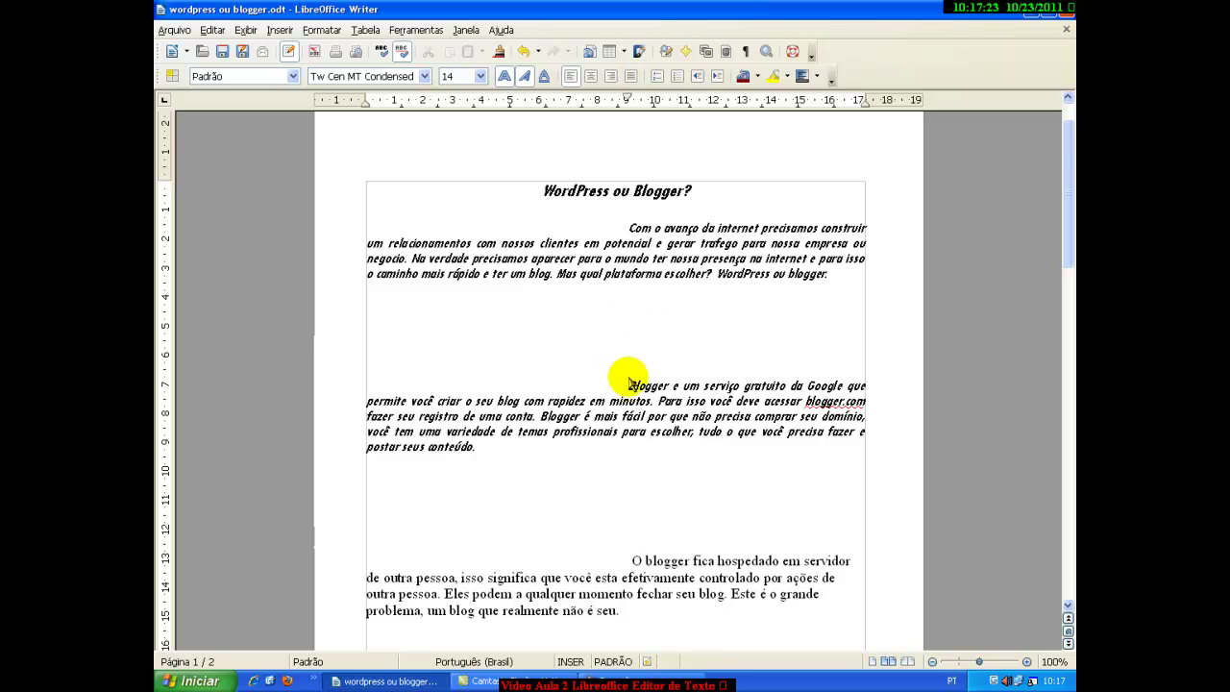
{"action": "left_click", "coordinate": [630, 343]}
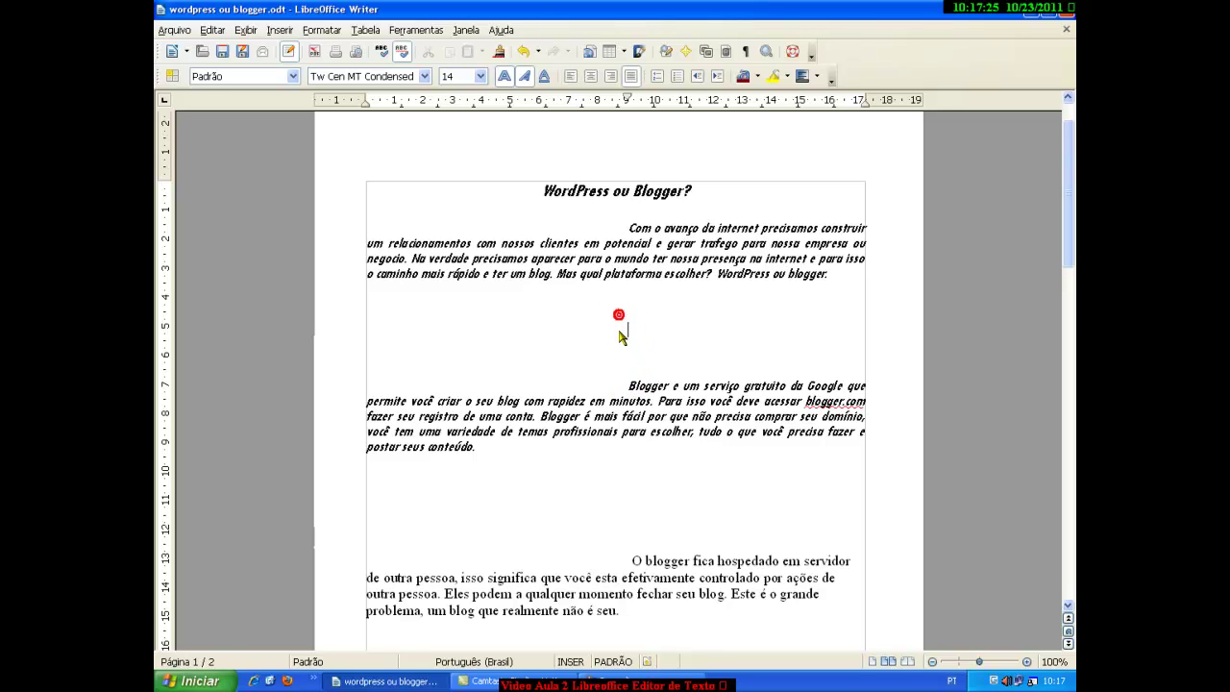
{"action": "left_click", "coordinate": [624, 348]}
{"action": "mouse_move", "coordinate": [620, 346]}
{"action": "left_mouse_down"}
{"action": "mouse_move", "coordinate": [624, 332]}
{"action": "mouse_move", "coordinate": [626, 382]}
{"action": "mouse_move", "coordinate": [631, 329]}
{"action": "left_mouse_up"}
{"action": "left_click", "coordinate": [629, 329]}
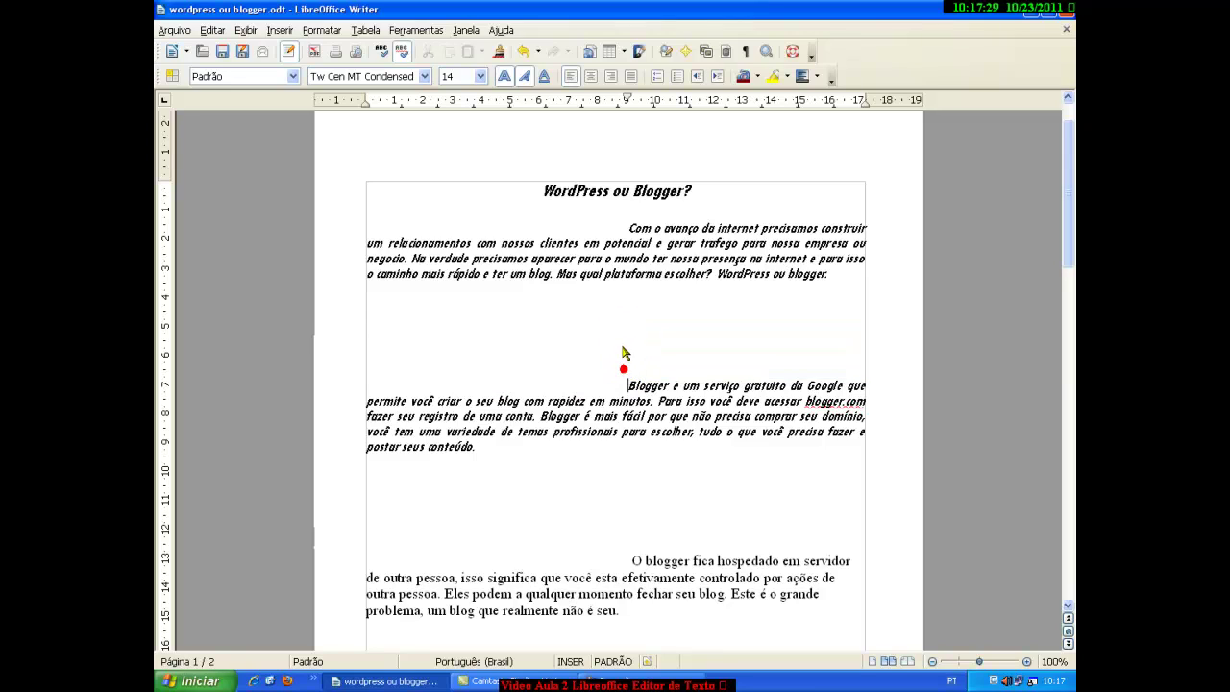
{"action": "left_click", "coordinate": [387, 346]}
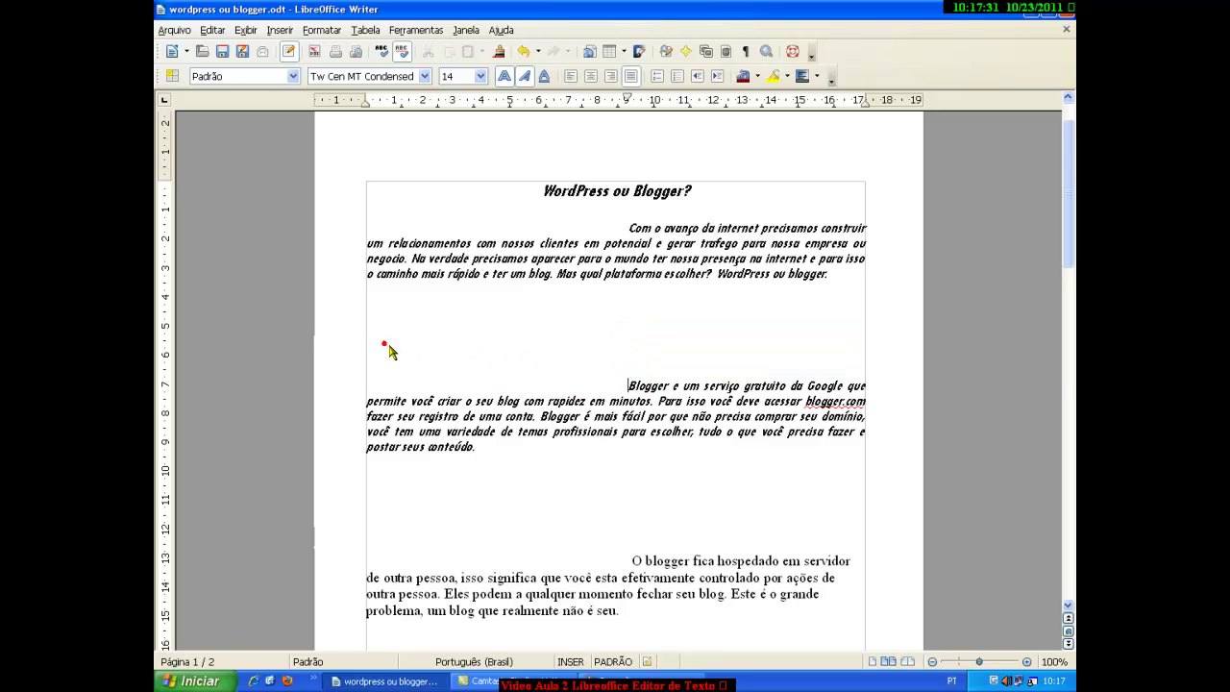
{"action": "left_click", "coordinate": [548, 356]}
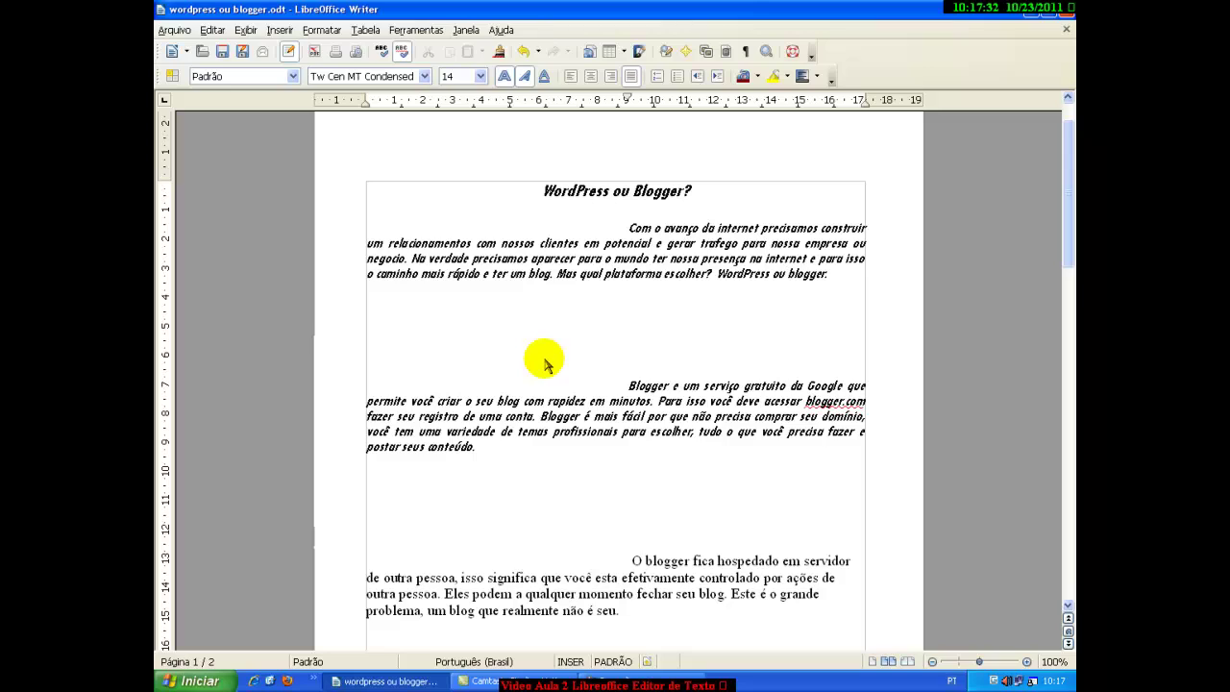
{"action": "left_click", "coordinate": [626, 327]}
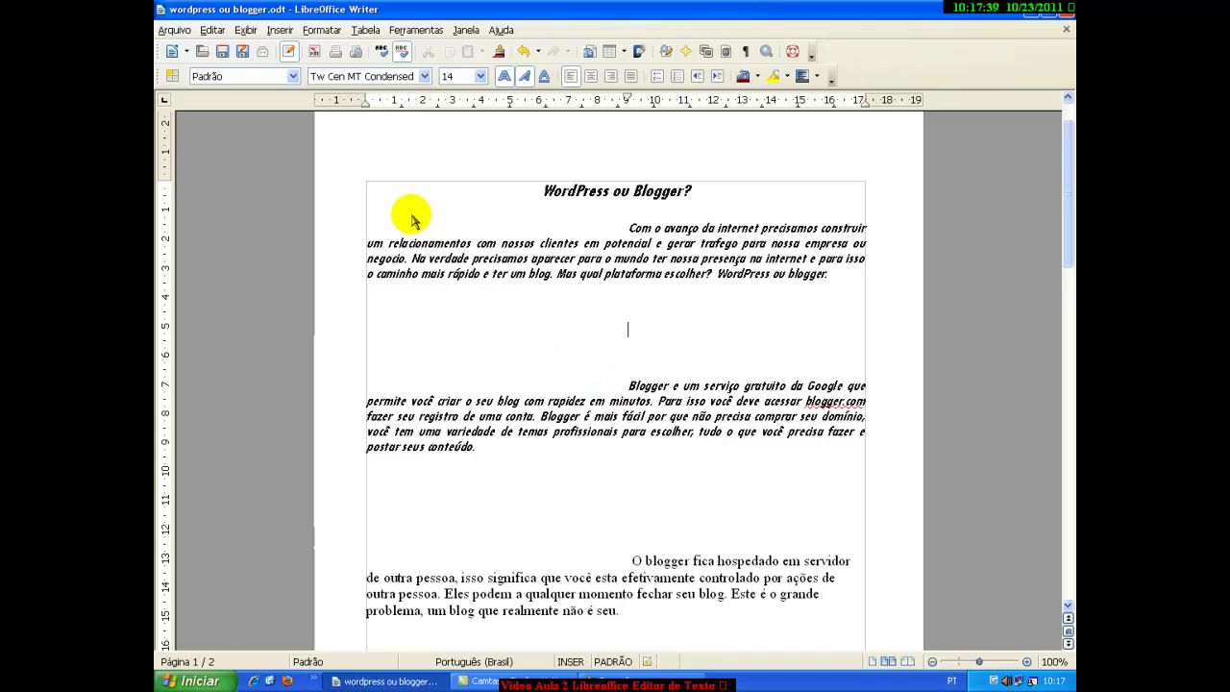
Select the whole document, set its spacing below paragraphs to 0 cm and apply
{"action": "key", "text": "ctrl+a"}
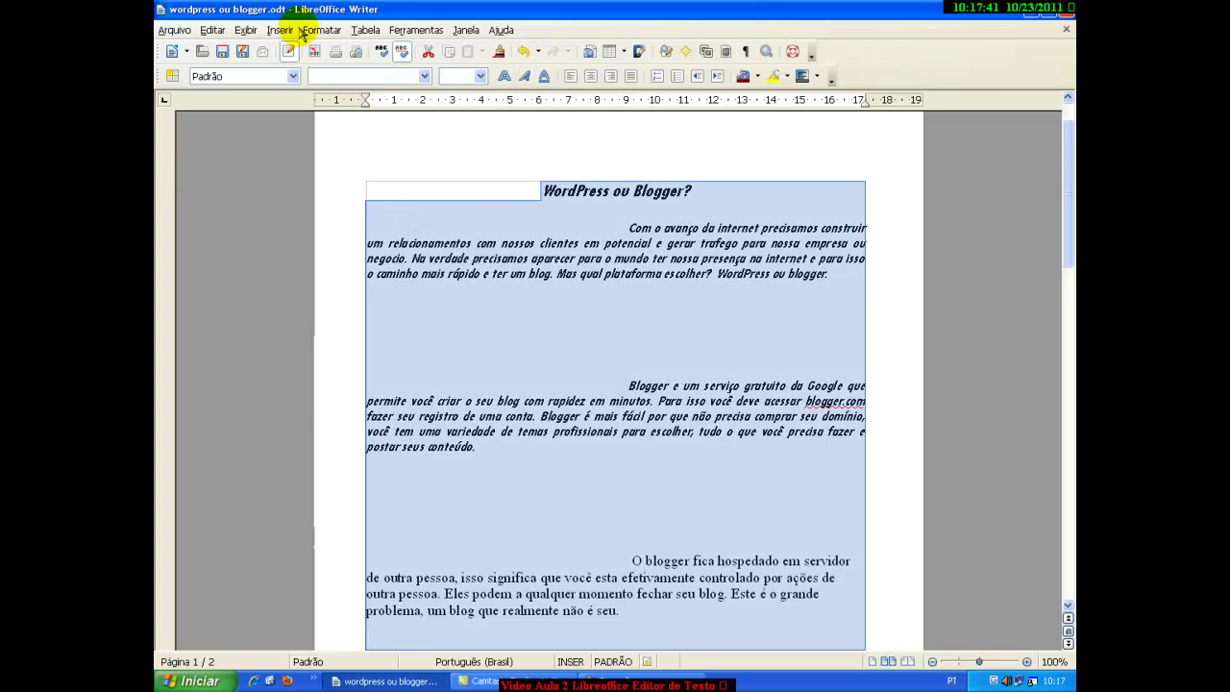
{"action": "left_click", "coordinate": [320, 30]}
{"action": "left_click", "coordinate": [353, 91]}
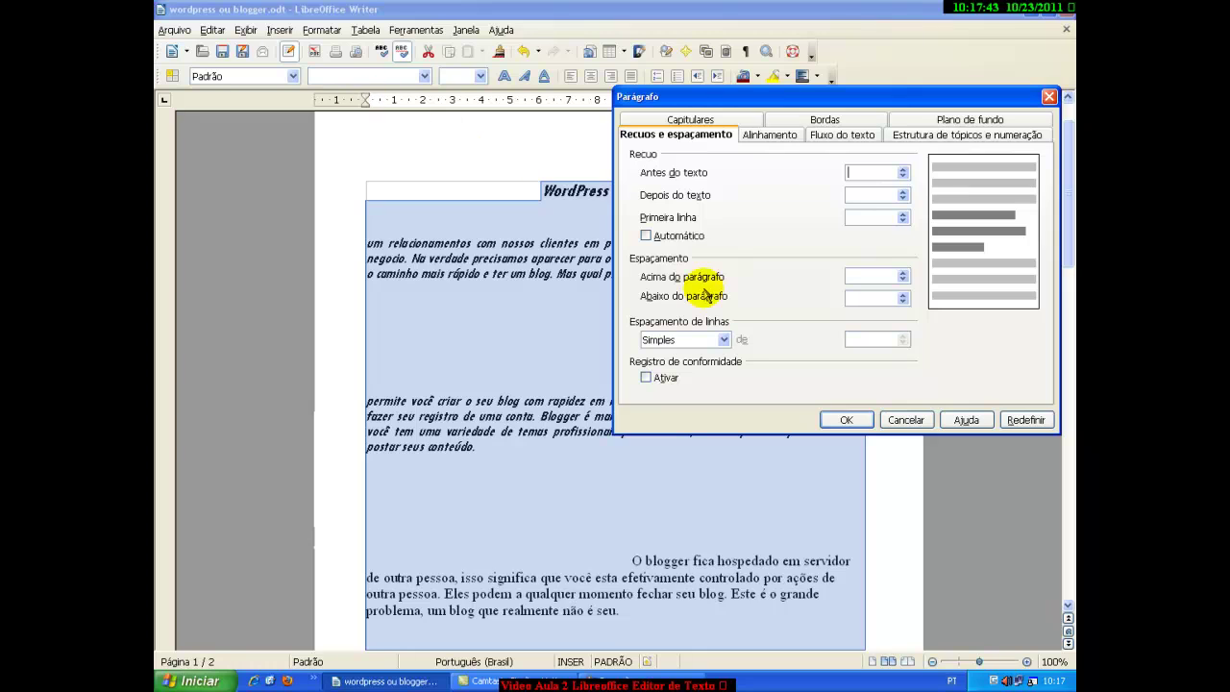
{"action": "left_click", "coordinate": [878, 298]}
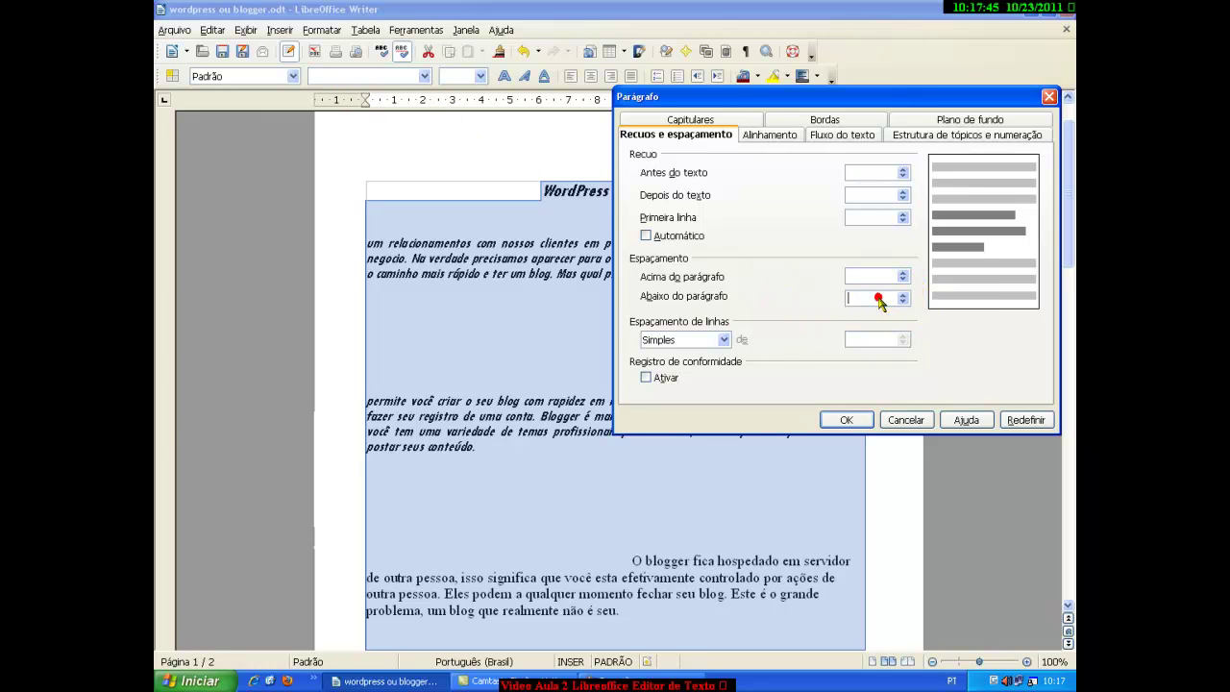
{"action": "left_click", "coordinate": [846, 422]}
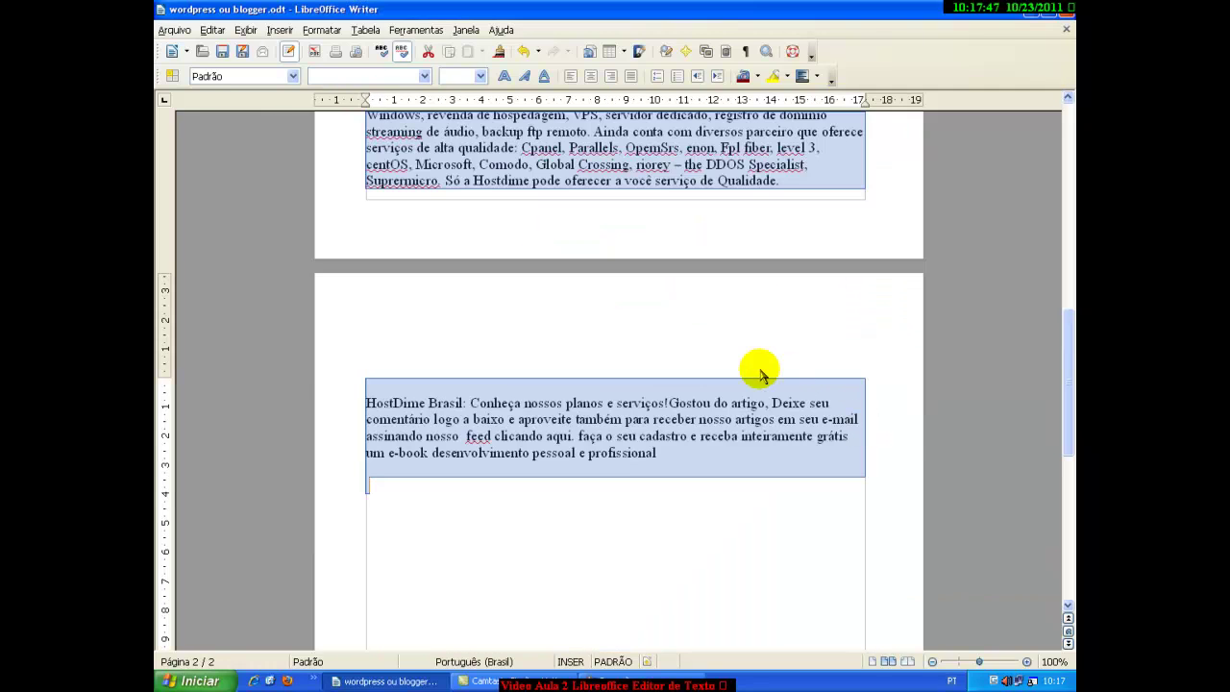
{"action": "scroll", "coordinate": [673, 371], "scroll_direction": "up", "scroll_amount": 10}
{"action": "scroll", "coordinate": [672, 374], "scroll_direction": "up", "scroll_amount": 2}
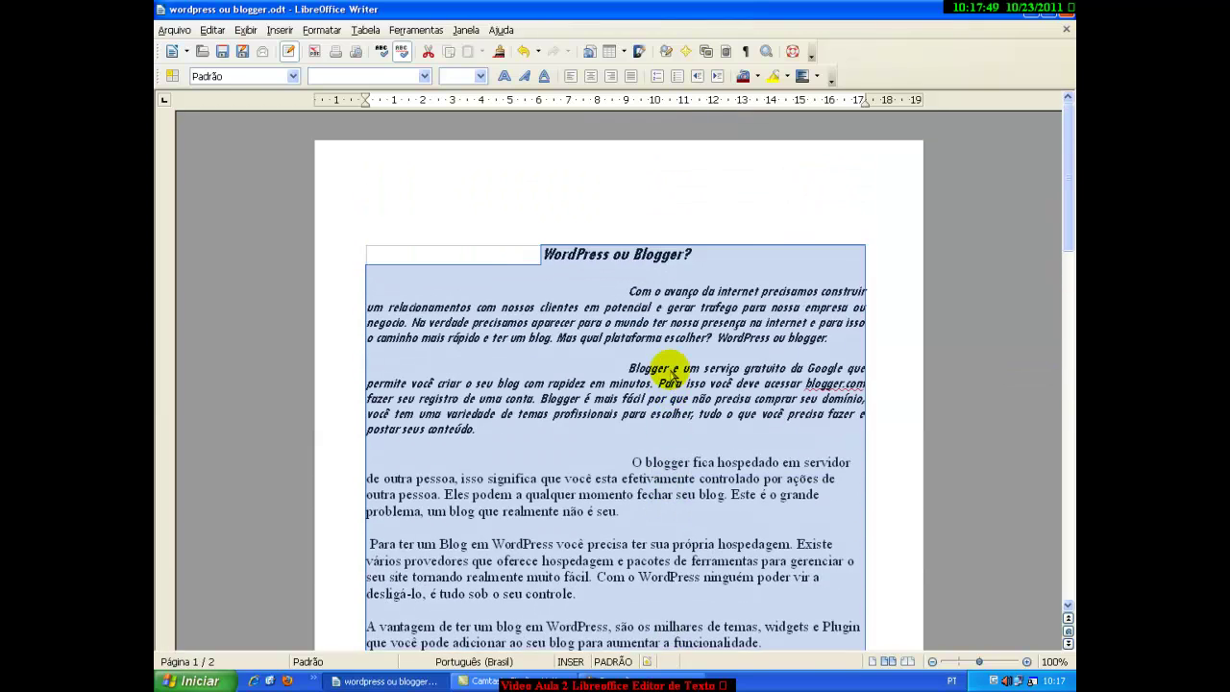
Set the indents, including the first line, and the spacing above and below to 0 cm for the whole document, and apply
{"action": "left_click", "coordinate": [633, 446]}
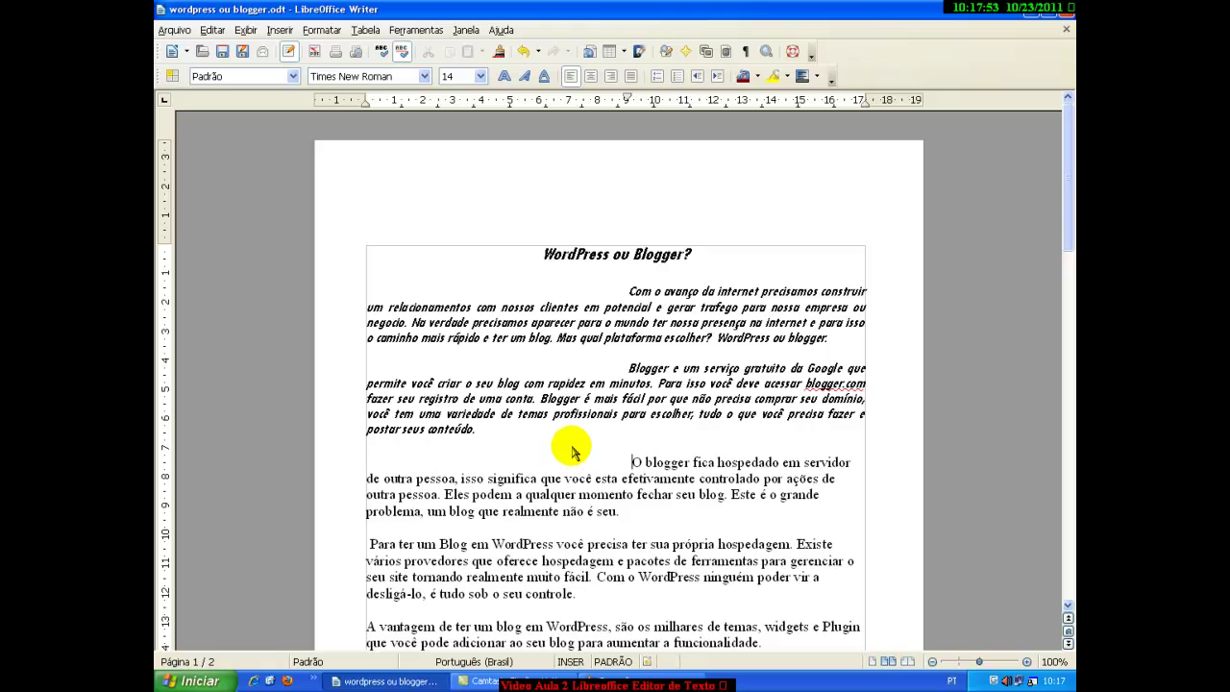
{"action": "key", "text": "ctrl+a"}
{"action": "left_click", "coordinate": [321, 30]}
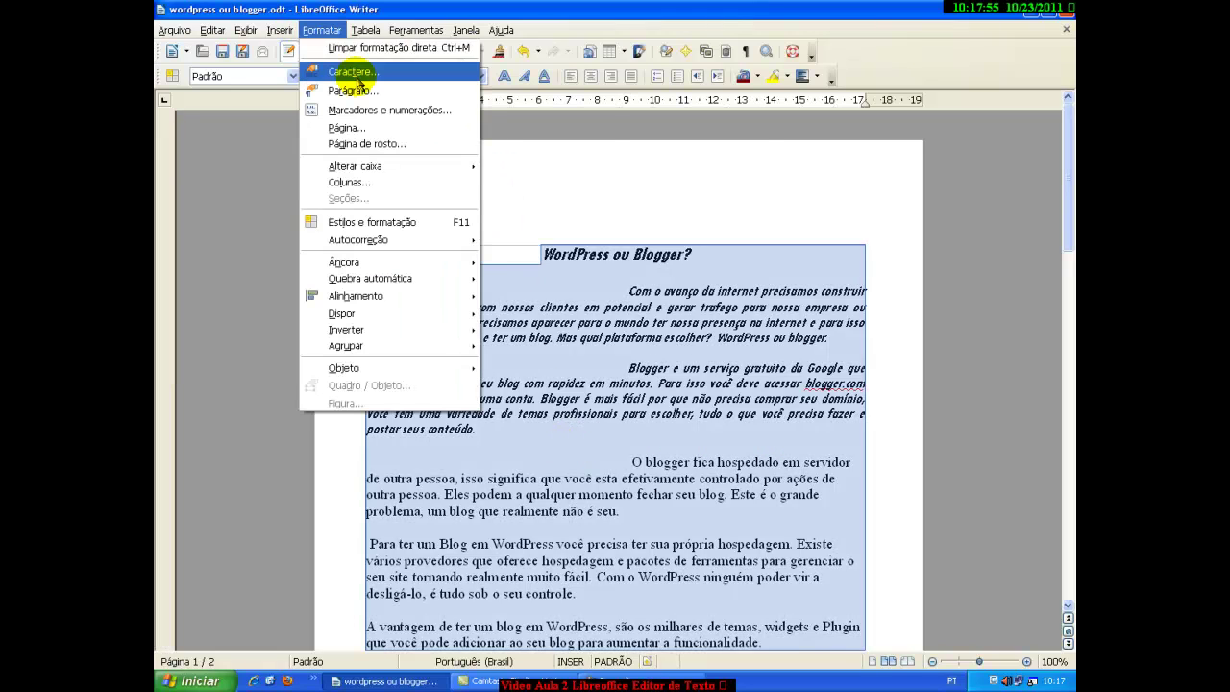
{"action": "left_click", "coordinate": [353, 91]}
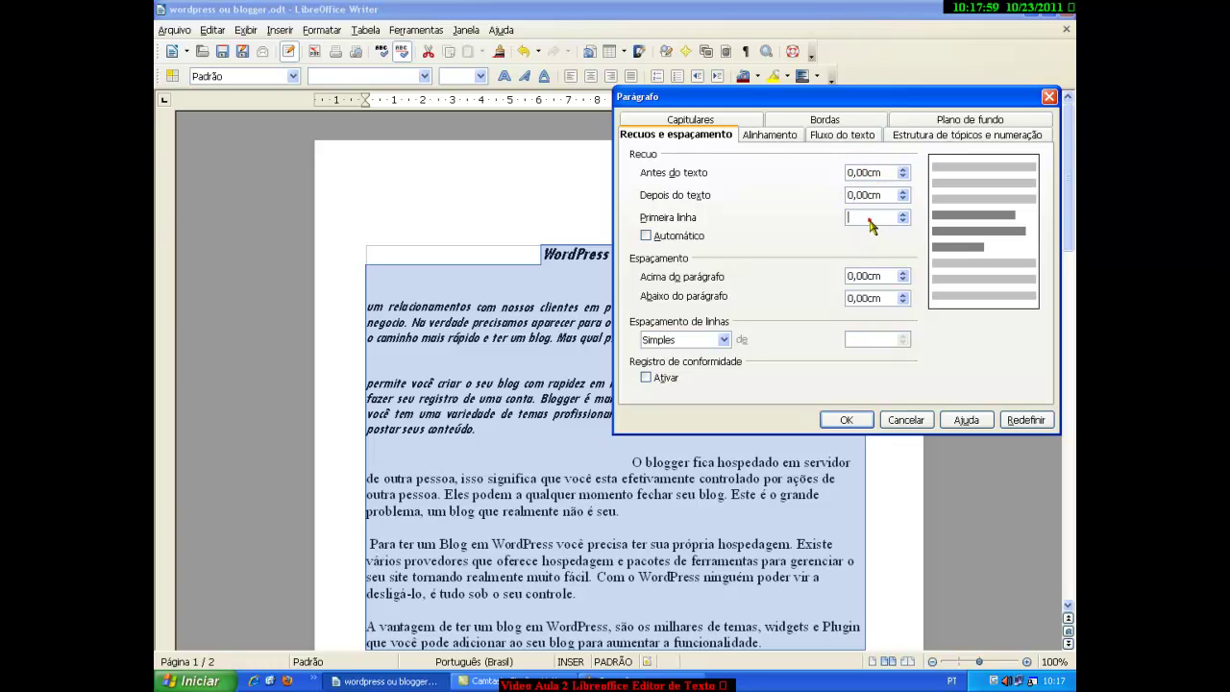
{"action": "left_click", "coordinate": [882, 276]}
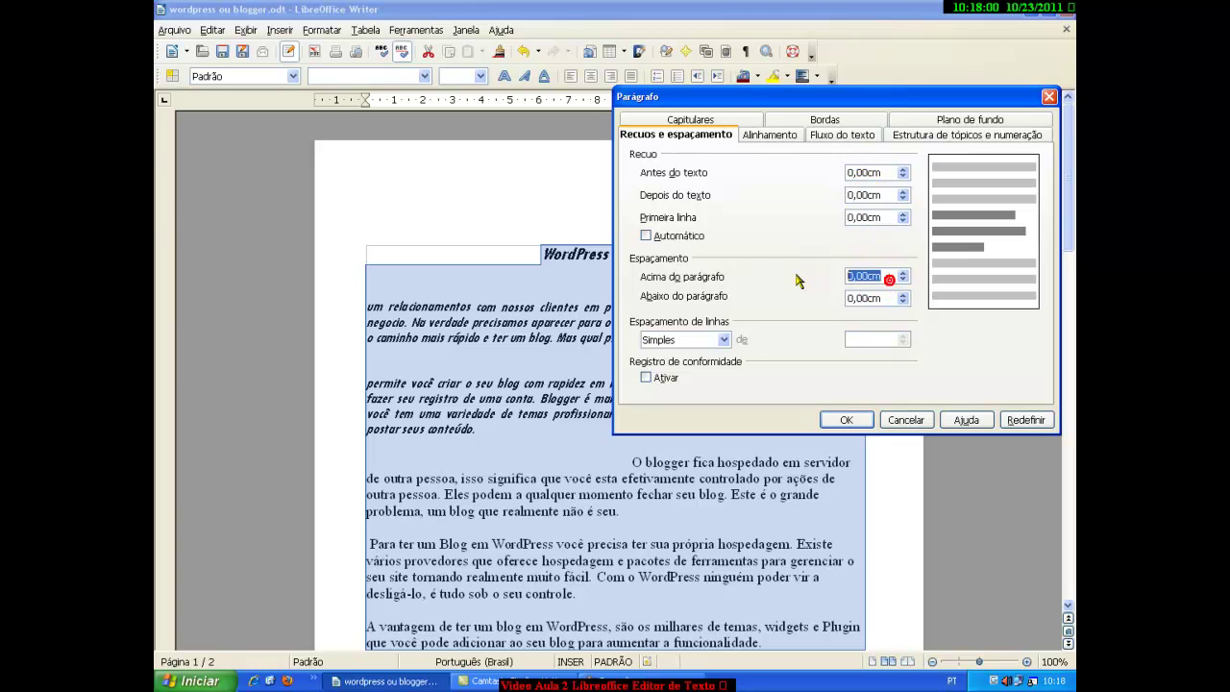
{"action": "left_click", "coordinate": [883, 299]}
{"action": "left_click", "coordinate": [846, 420]}
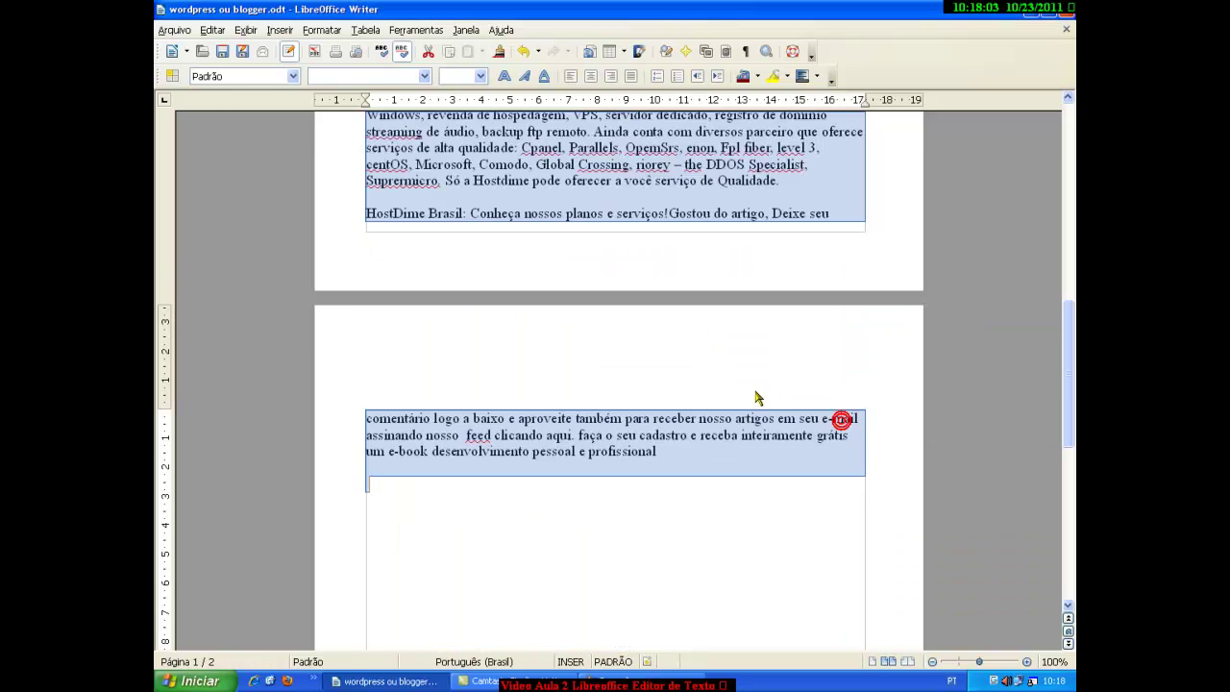
{"action": "scroll", "coordinate": [601, 352], "scroll_direction": "up", "scroll_amount": 3}
{"action": "scroll", "coordinate": [587, 326], "scroll_direction": "up", "scroll_amount": 10}
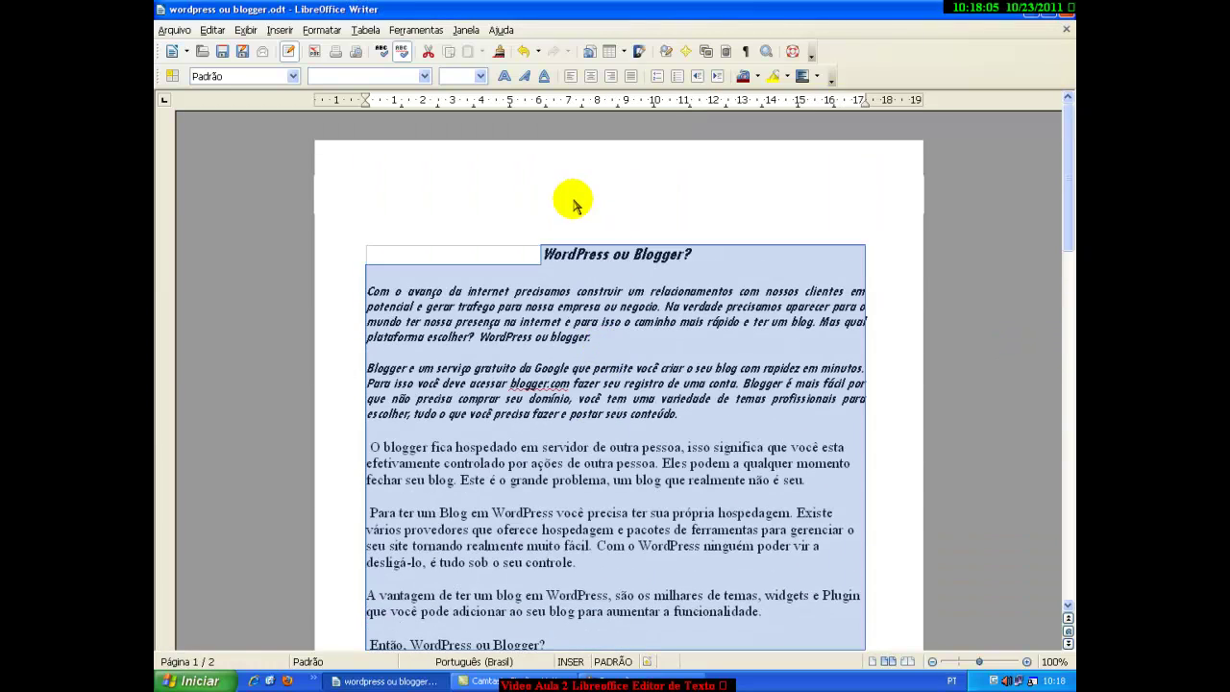
{"action": "left_click", "coordinate": [538, 238]}
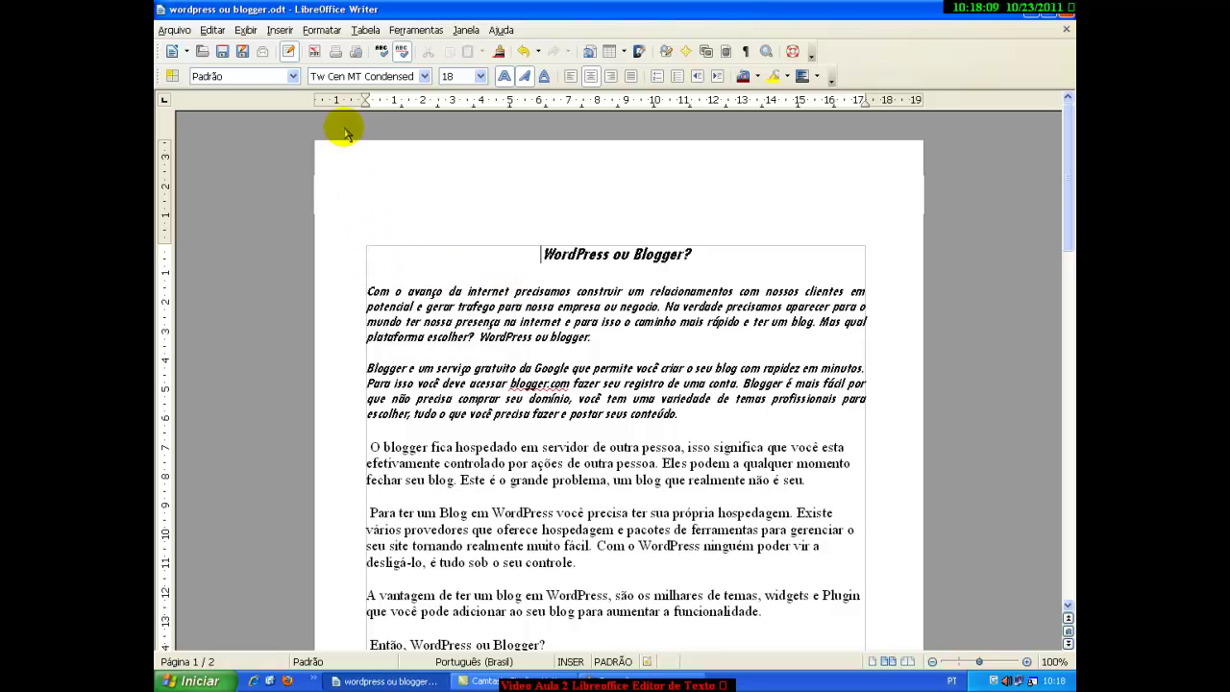
{"action": "left_click", "coordinate": [323, 30]}
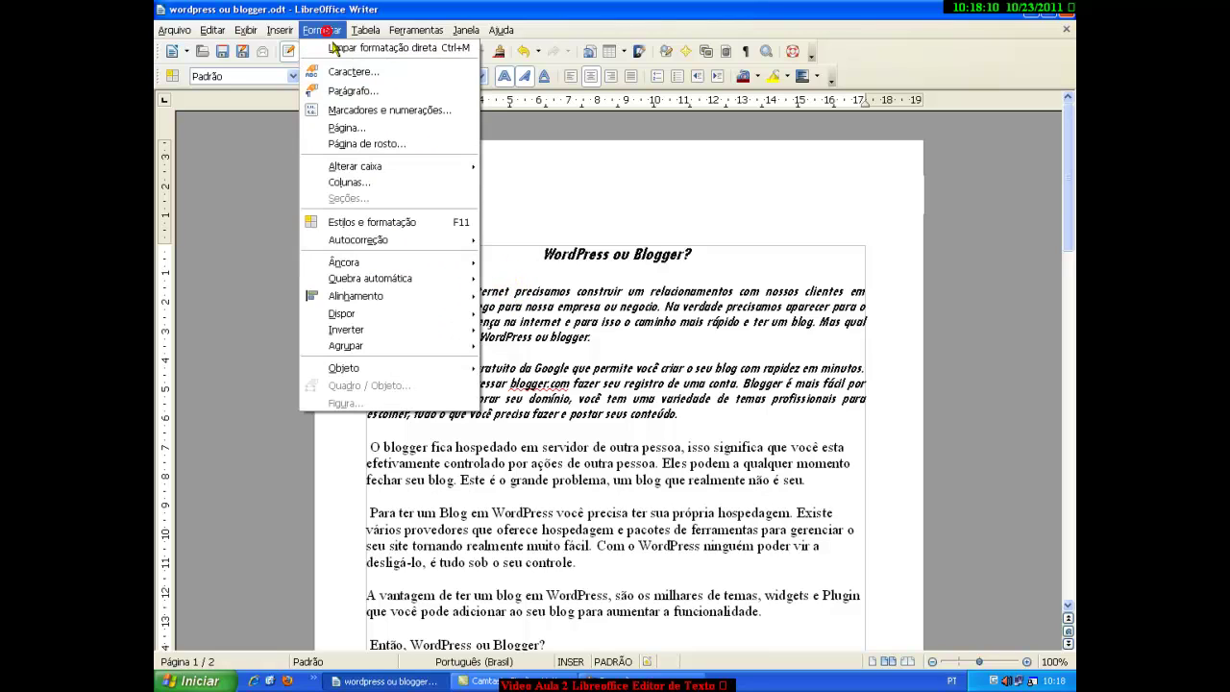
{"action": "left_click", "coordinate": [353, 90]}
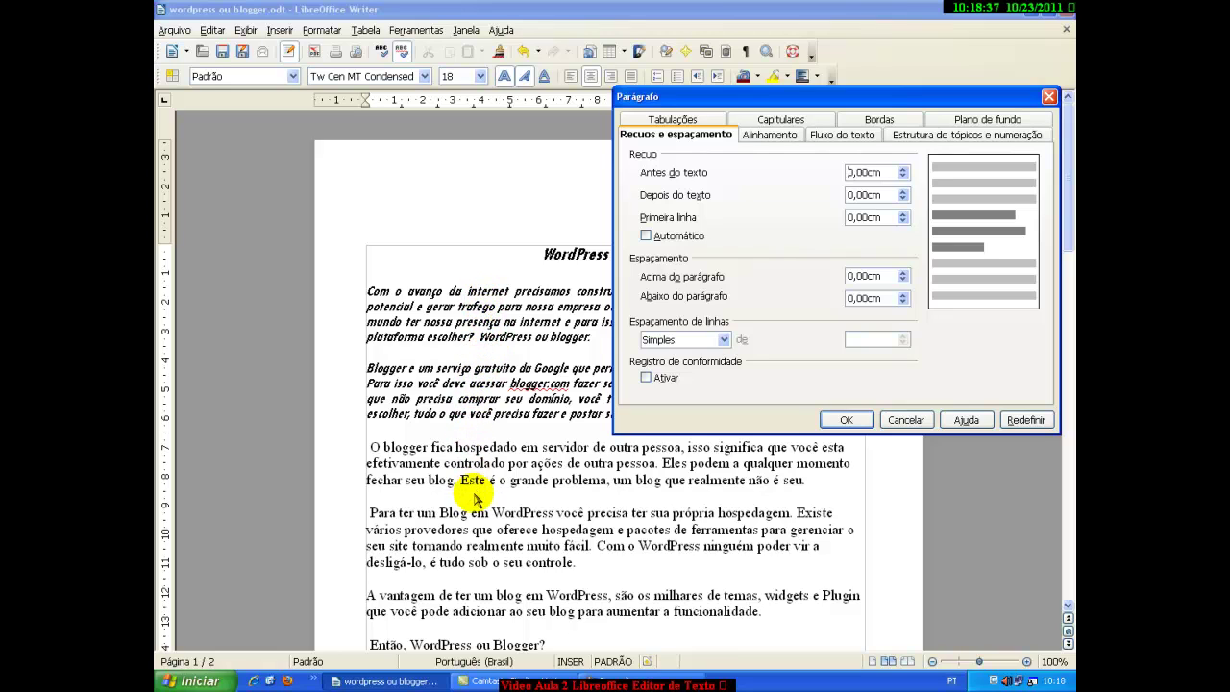
{"action": "left_click", "coordinate": [911, 420]}
Select the whole document, set its line spacing to 1,5 linha and apply, and check the text on both pages
{"action": "key", "text": "ctrl+a"}
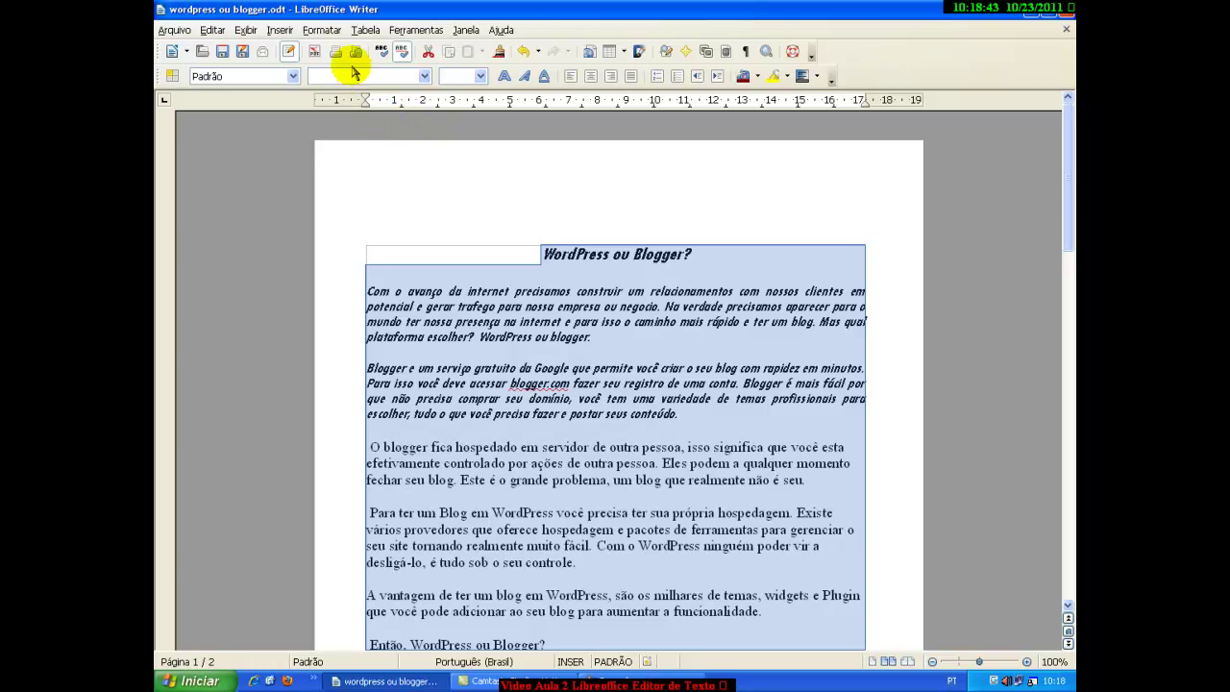
{"action": "left_click", "coordinate": [322, 29]}
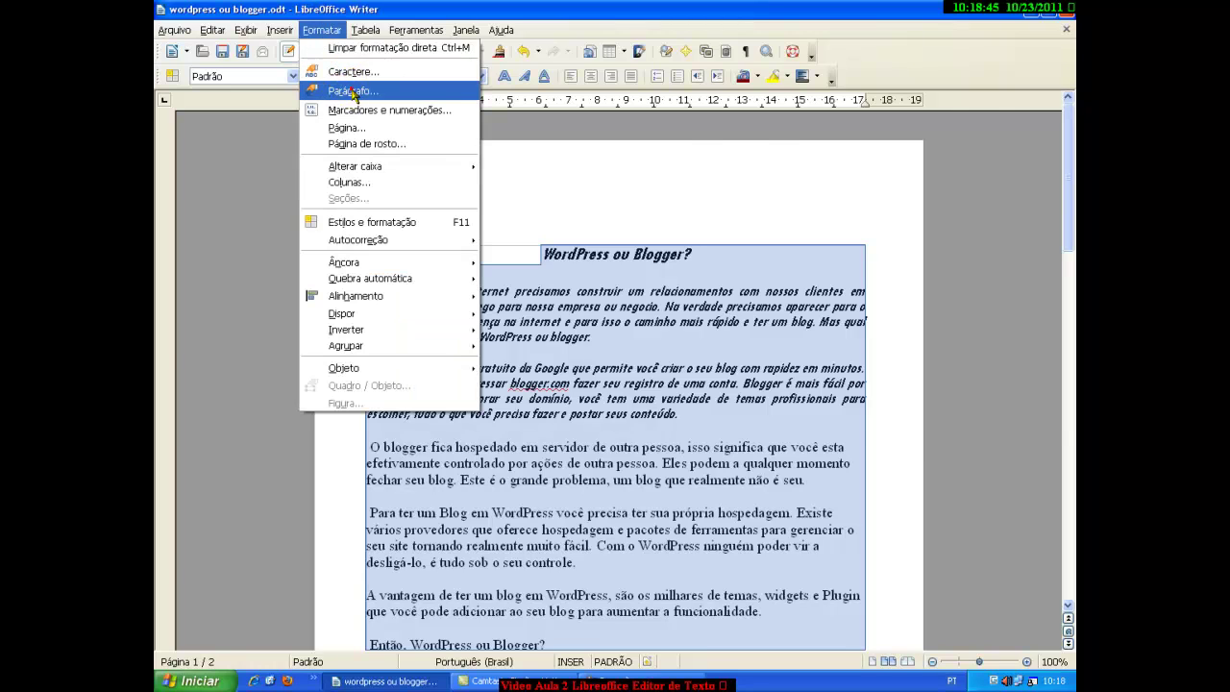
{"action": "left_click", "coordinate": [339, 90]}
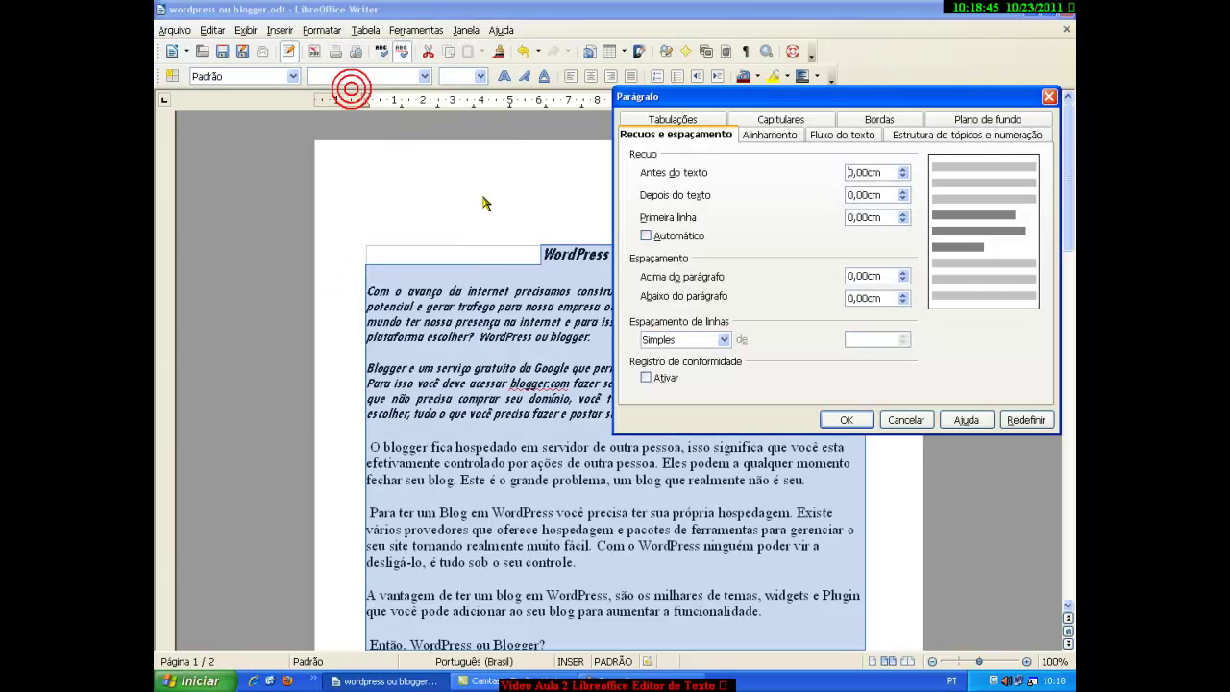
{"action": "left_click", "coordinate": [723, 339]}
{"action": "left_click", "coordinate": [694, 367]}
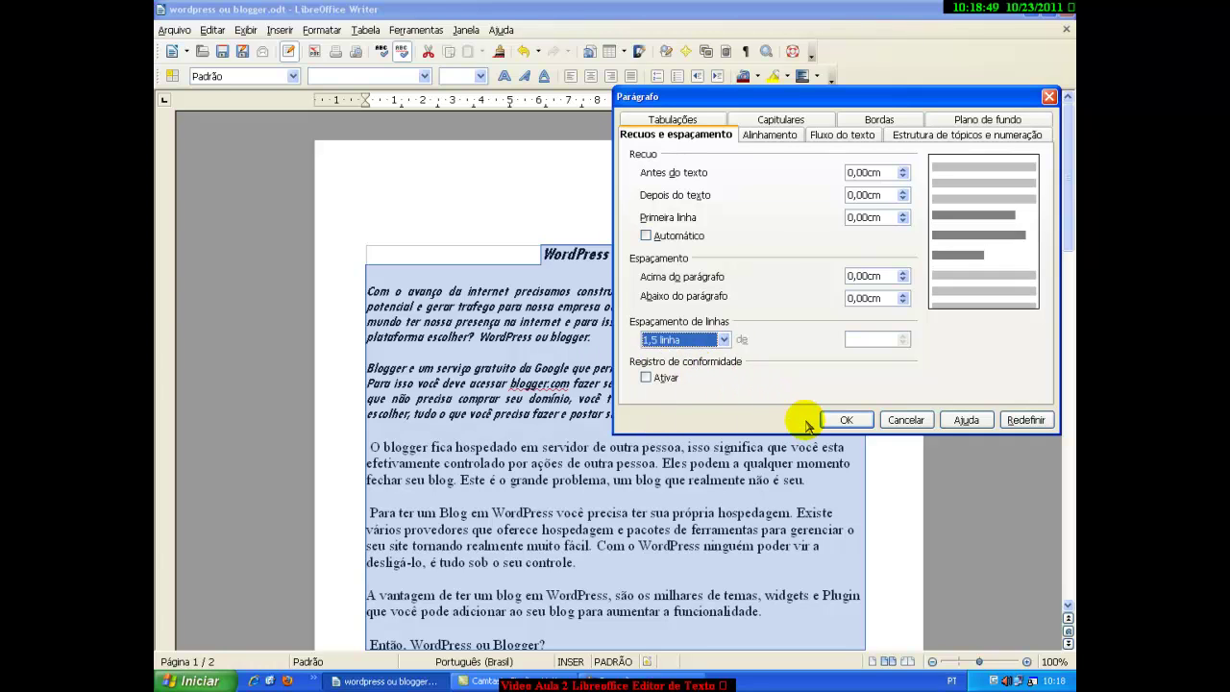
{"action": "left_click", "coordinate": [845, 420]}
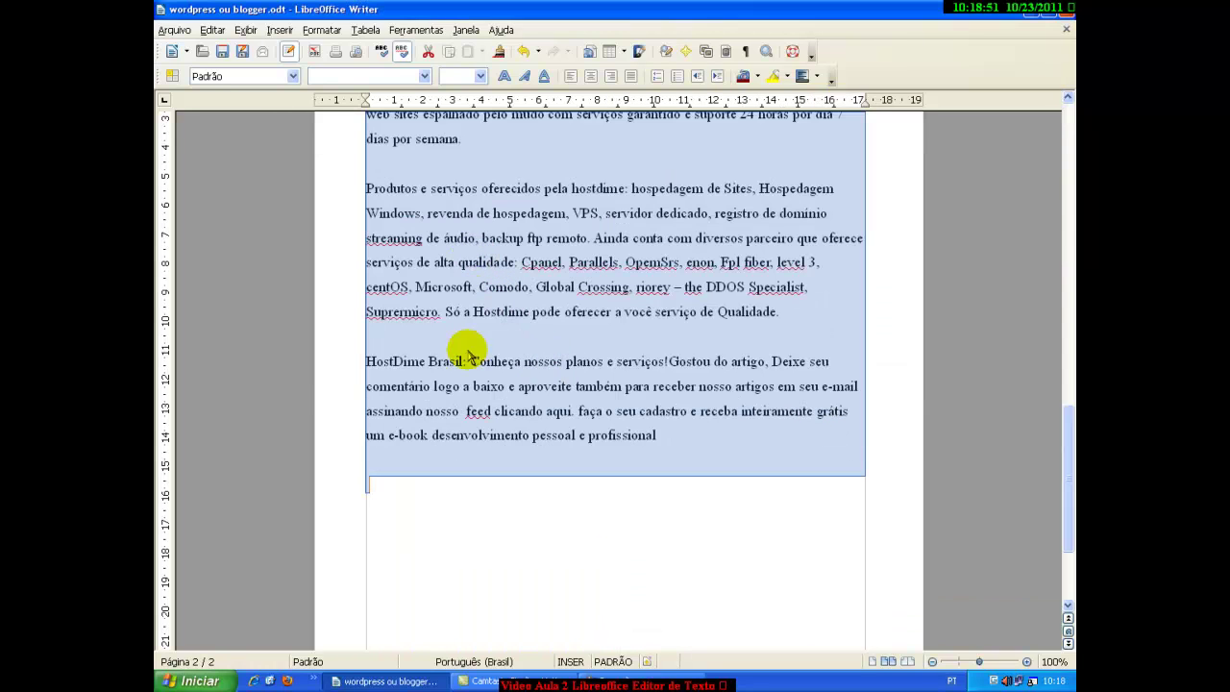
{"action": "scroll", "coordinate": [474, 392], "scroll_direction": "up", "scroll_amount": 10}
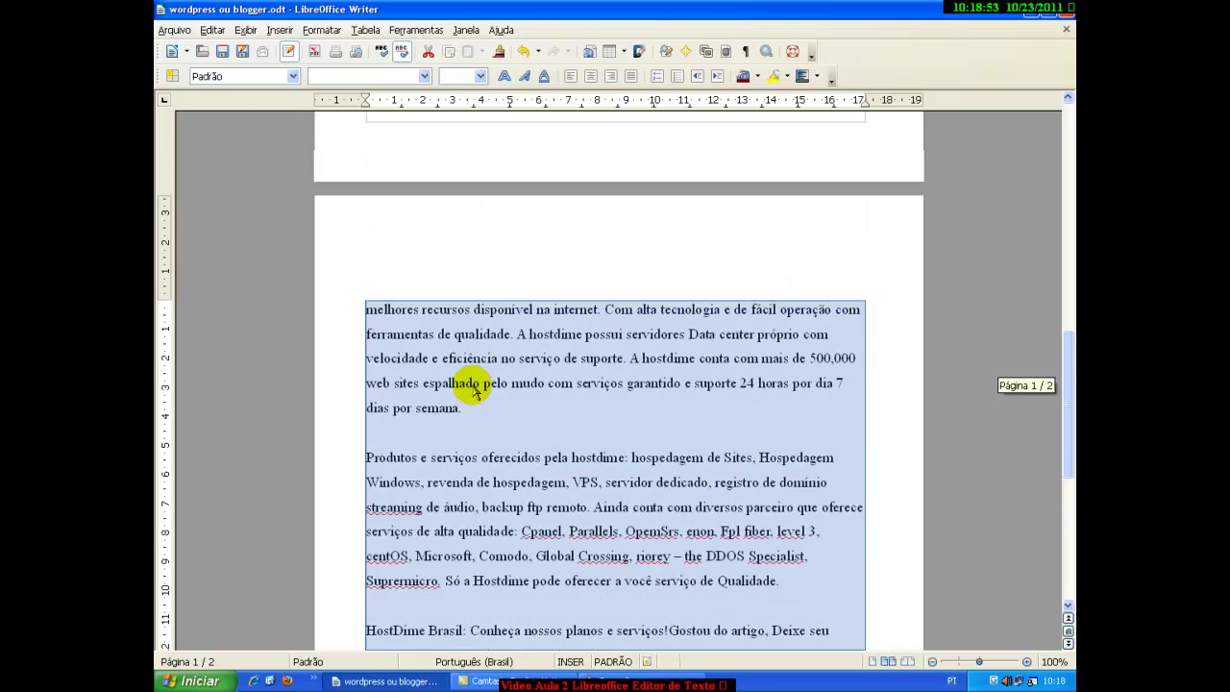
{"action": "scroll", "coordinate": [474, 392], "scroll_direction": "up", "scroll_amount": 8}
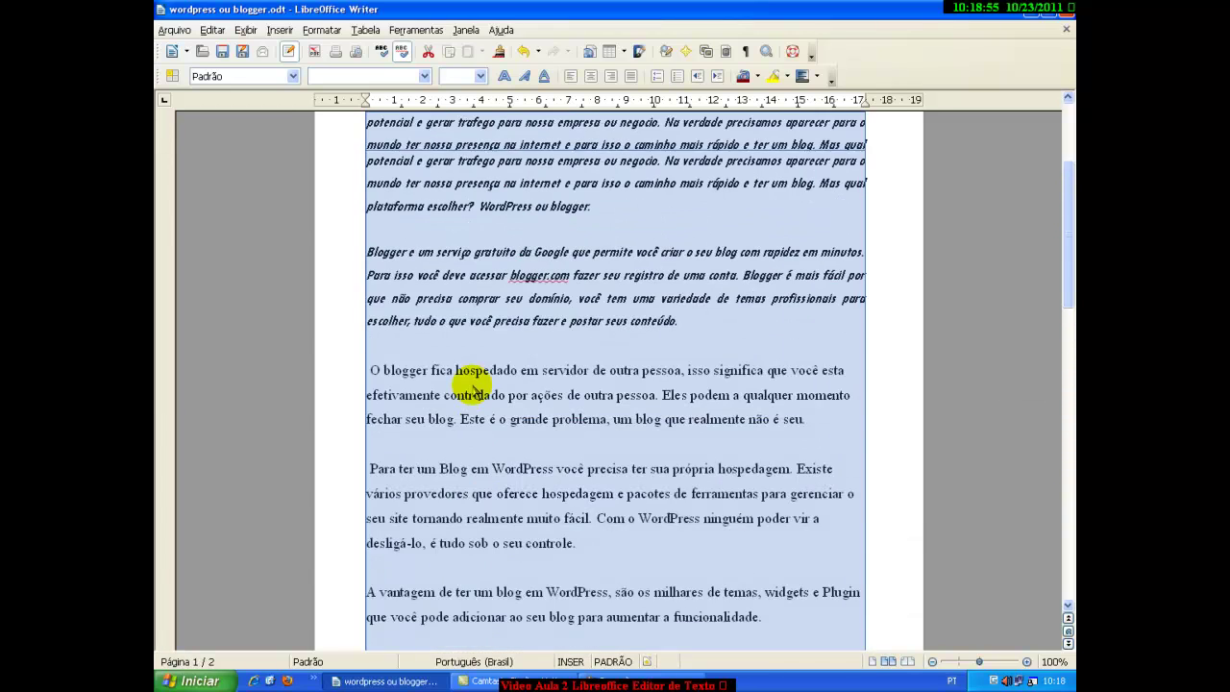
{"action": "scroll", "coordinate": [474, 392], "scroll_direction": "up", "scroll_amount": 2}
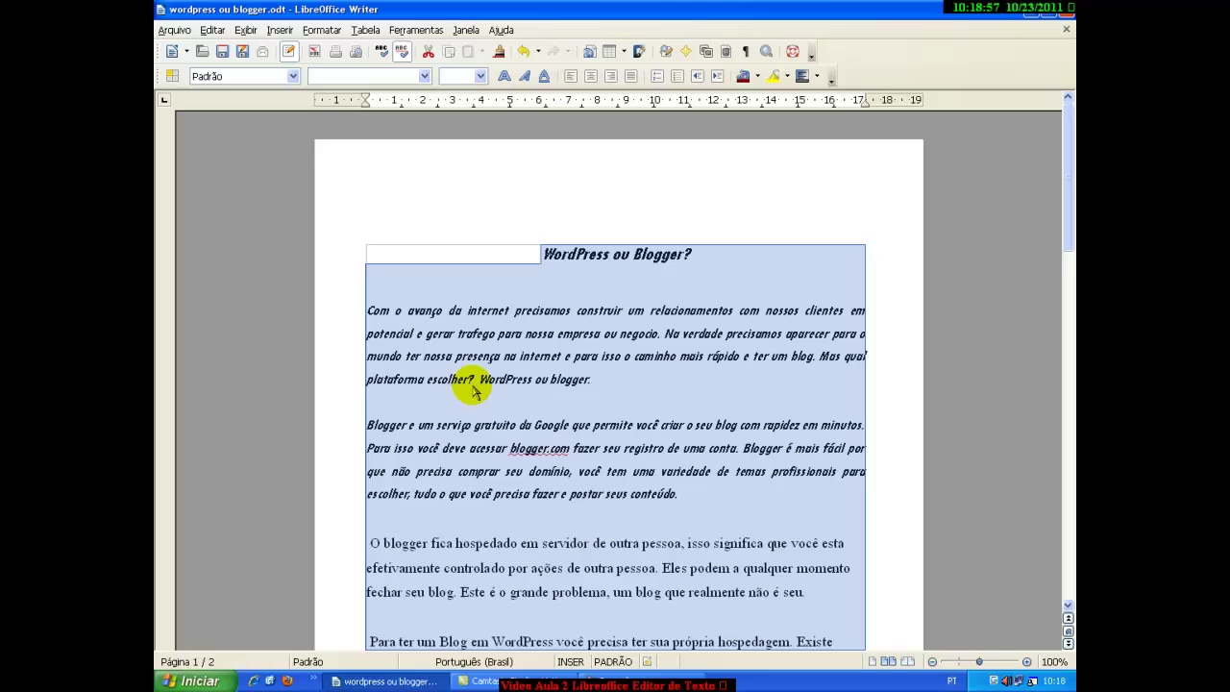
Set the line spacing of the whole document to Duplo, apply, and look through the pages
{"action": "left_click", "coordinate": [331, 30]}
{"action": "left_click", "coordinate": [348, 90]}
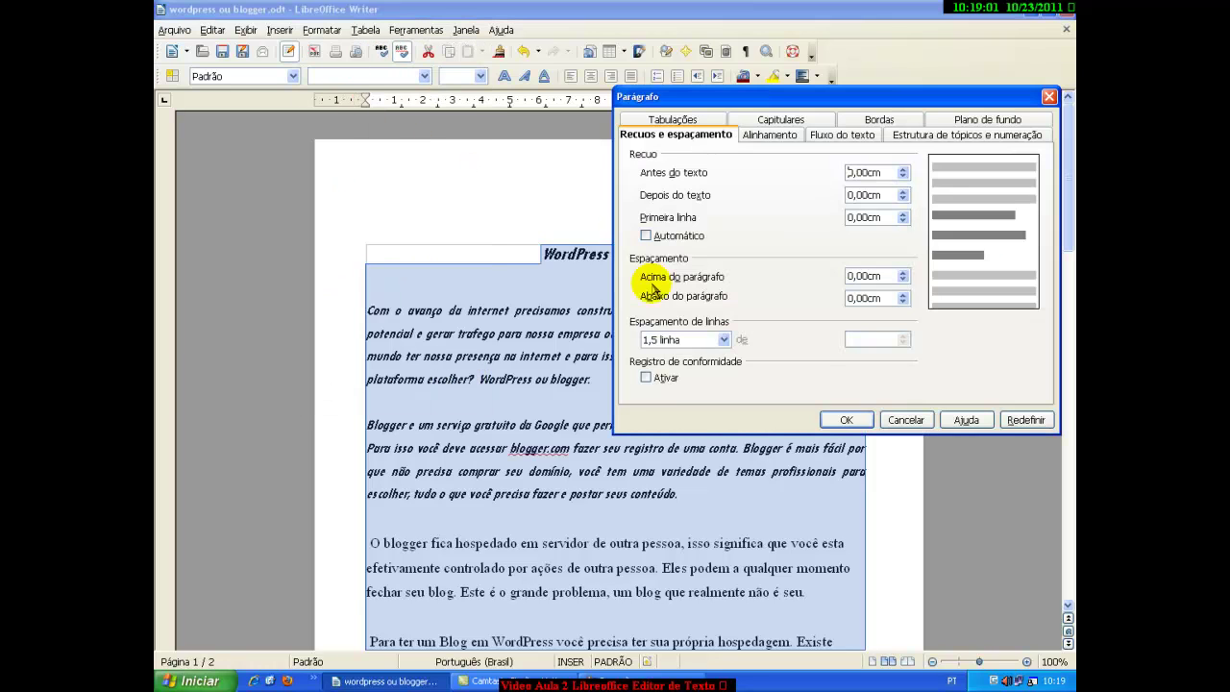
{"action": "left_click", "coordinate": [723, 340]}
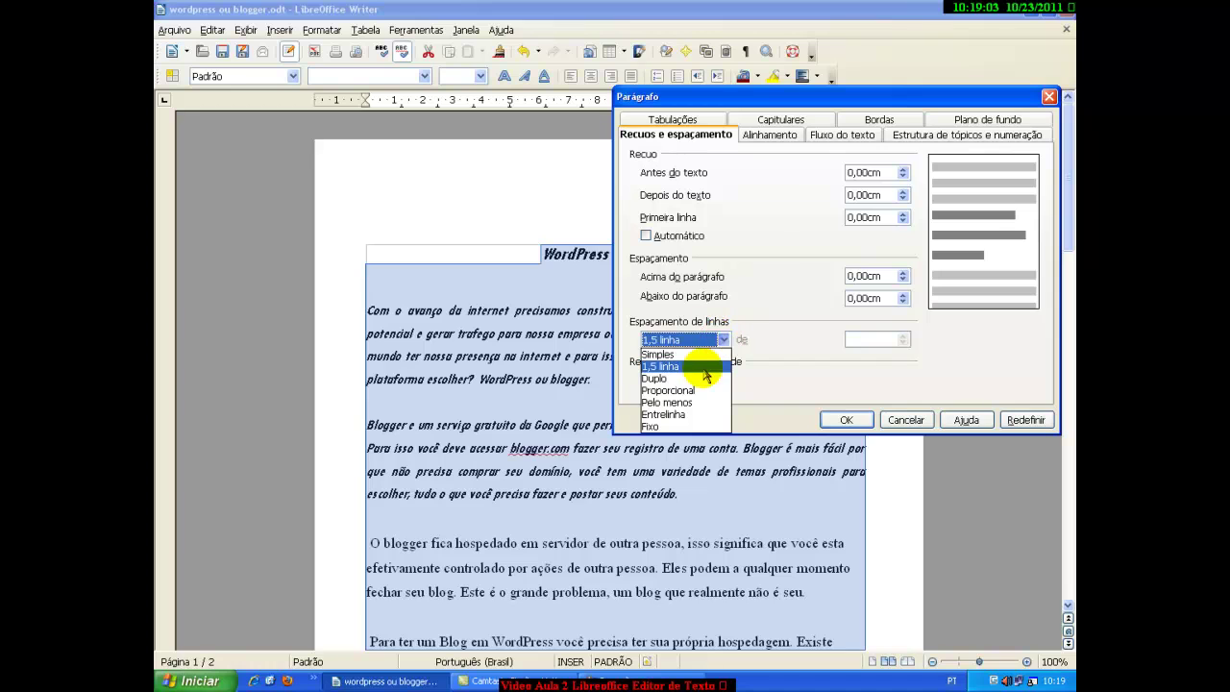
{"action": "left_click", "coordinate": [694, 377]}
{"action": "left_click", "coordinate": [846, 420]}
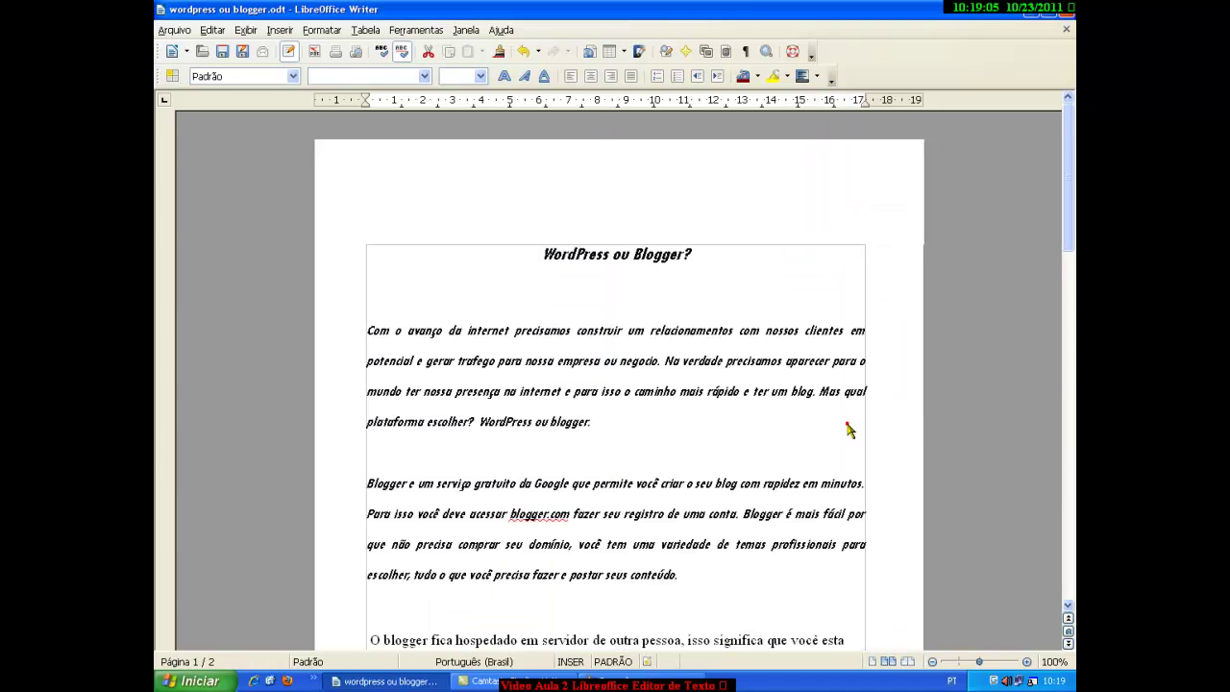
{"action": "scroll", "coordinate": [618, 266], "scroll_direction": "down", "scroll_amount": 20}
{"action": "scroll", "coordinate": [582, 330], "scroll_direction": "up", "scroll_amount": 2}
{"action": "scroll", "coordinate": [582, 330], "scroll_direction": "up", "scroll_amount": 15}
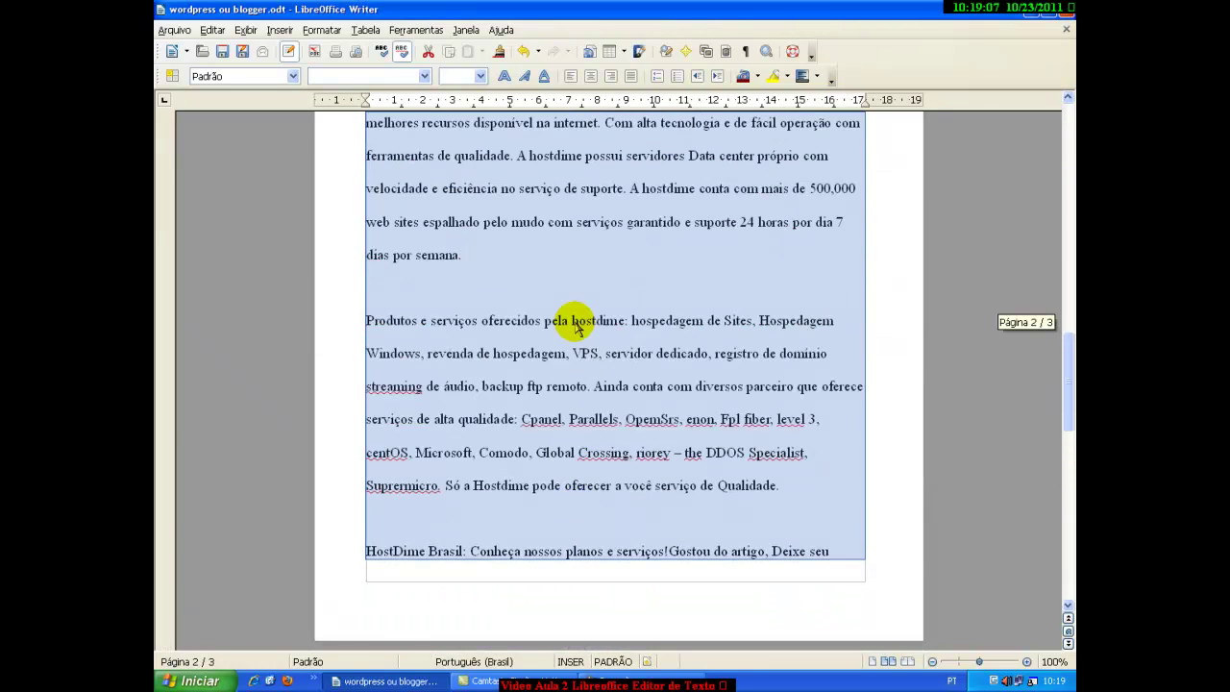
{"action": "scroll", "coordinate": [520, 306], "scroll_direction": "up", "scroll_amount": 3}
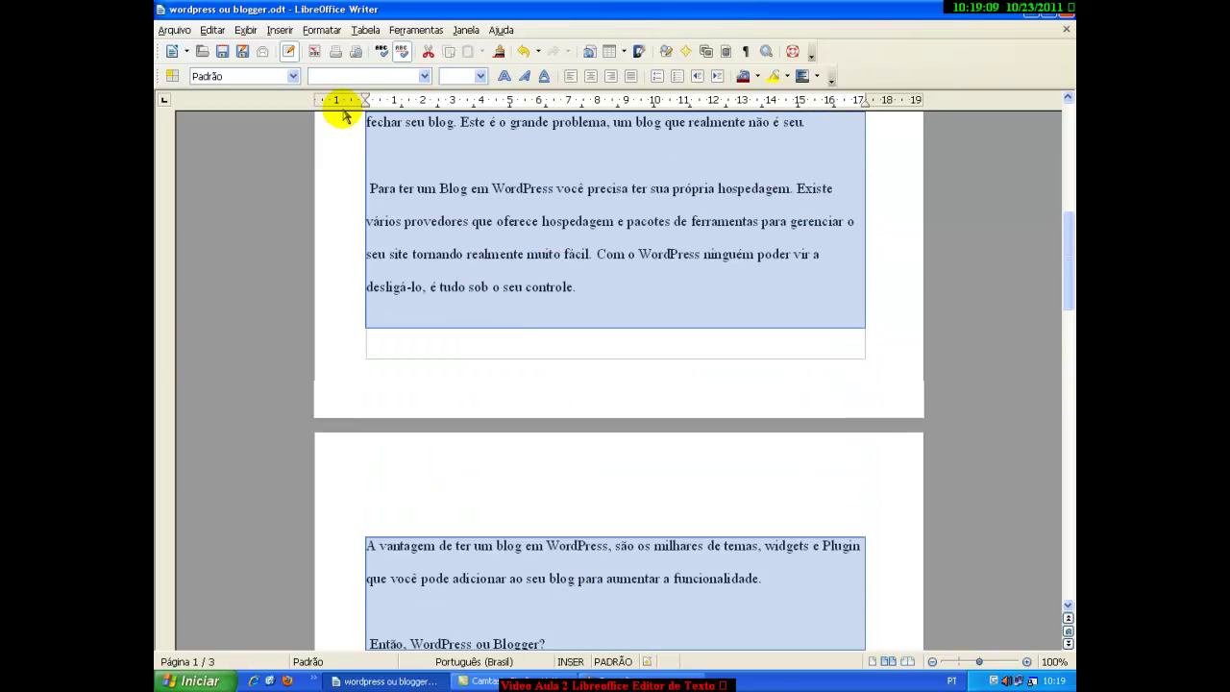
Set the line spacing of the whole document to Proporcional at 100% and apply
{"action": "left_click", "coordinate": [321, 30]}
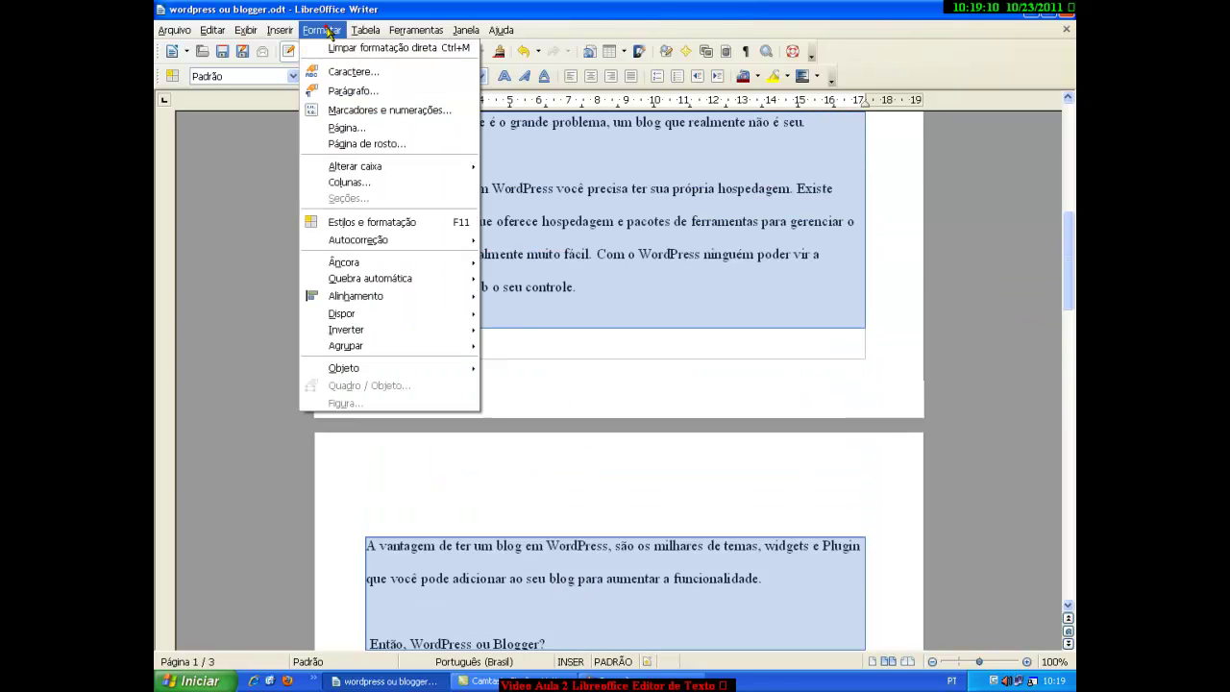
{"action": "left_click", "coordinate": [348, 90]}
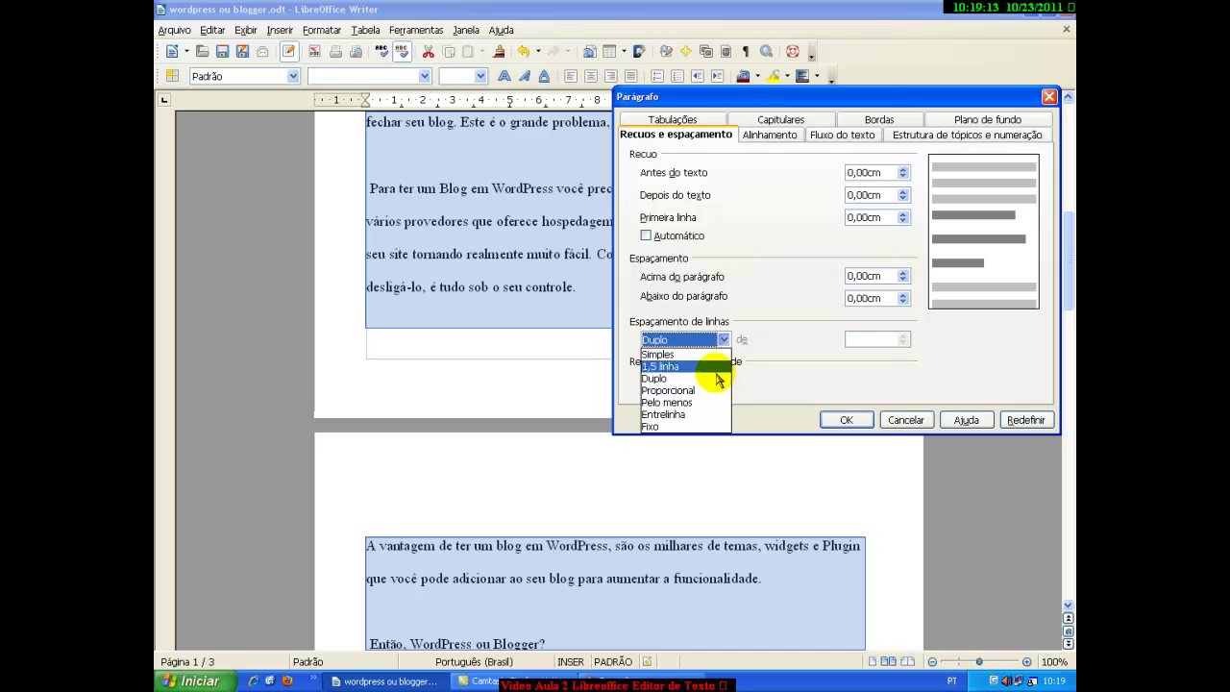
{"action": "left_click", "coordinate": [711, 390]}
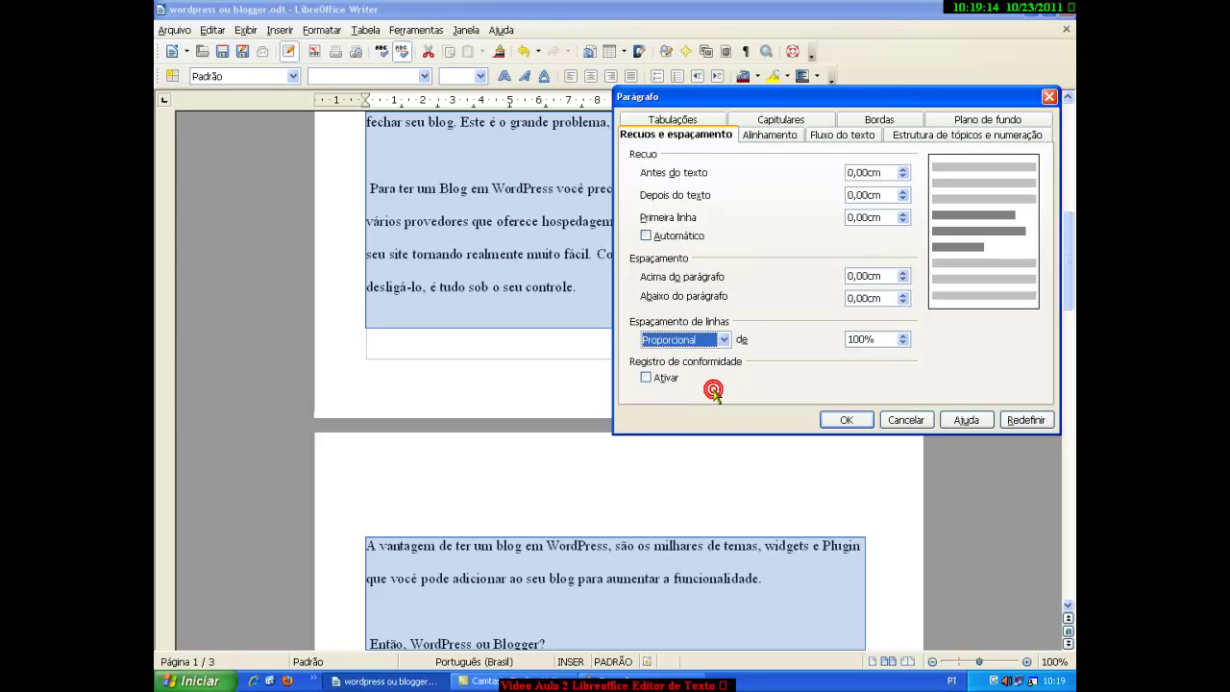
{"action": "left_click", "coordinate": [846, 420]}
{"action": "scroll", "coordinate": [548, 326], "scroll_direction": "up", "scroll_amount": 6}
{"action": "scroll", "coordinate": [541, 322], "scroll_direction": "up", "scroll_amount": 5}
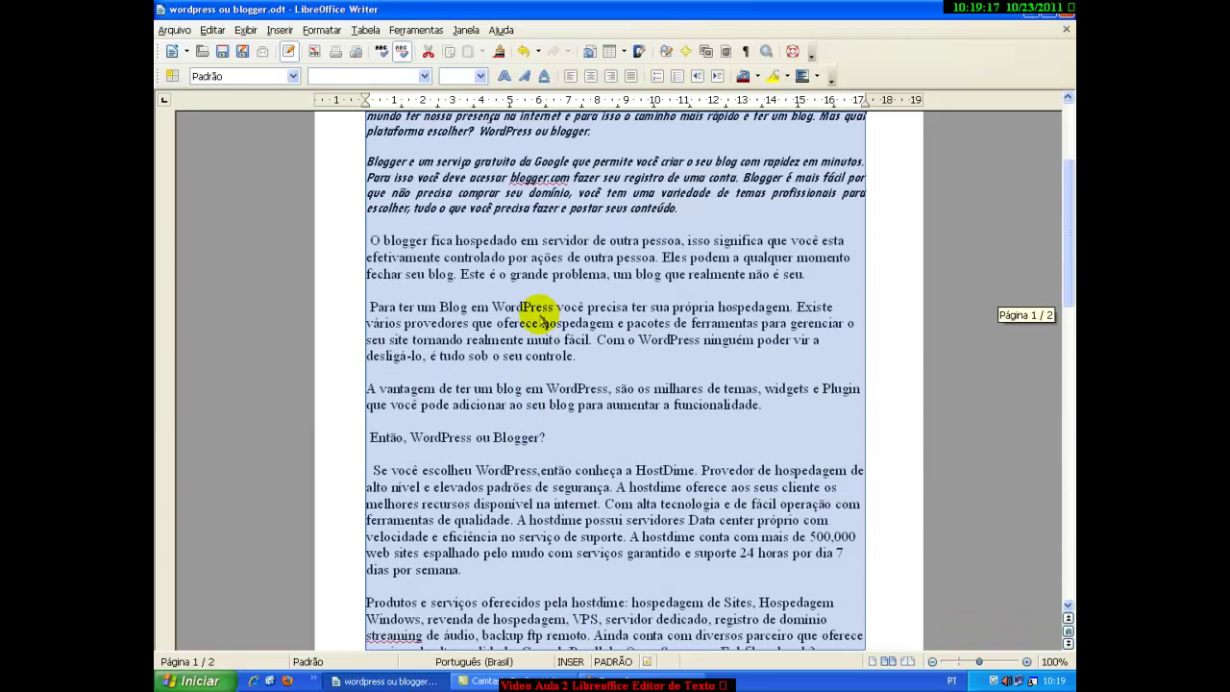
Set the line spacing of the whole document to Entrelinha with 0,00 cm, apply, and check the text back to the title
{"action": "left_click", "coordinate": [320, 30]}
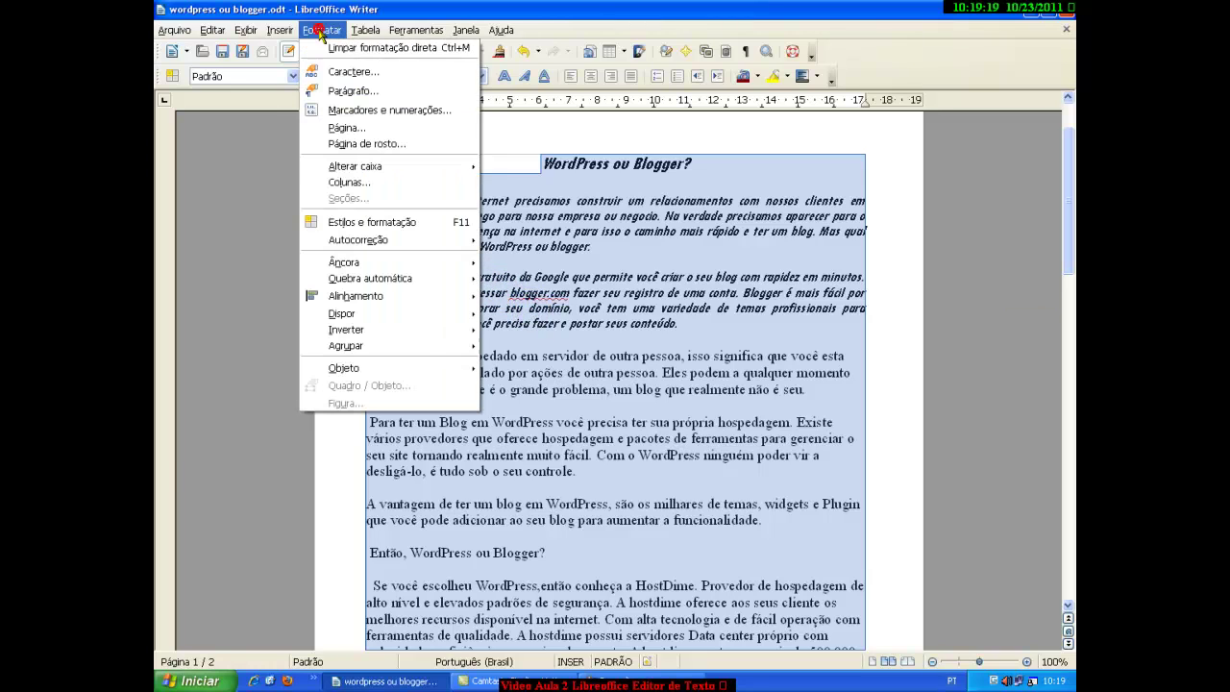
{"action": "left_click", "coordinate": [343, 87]}
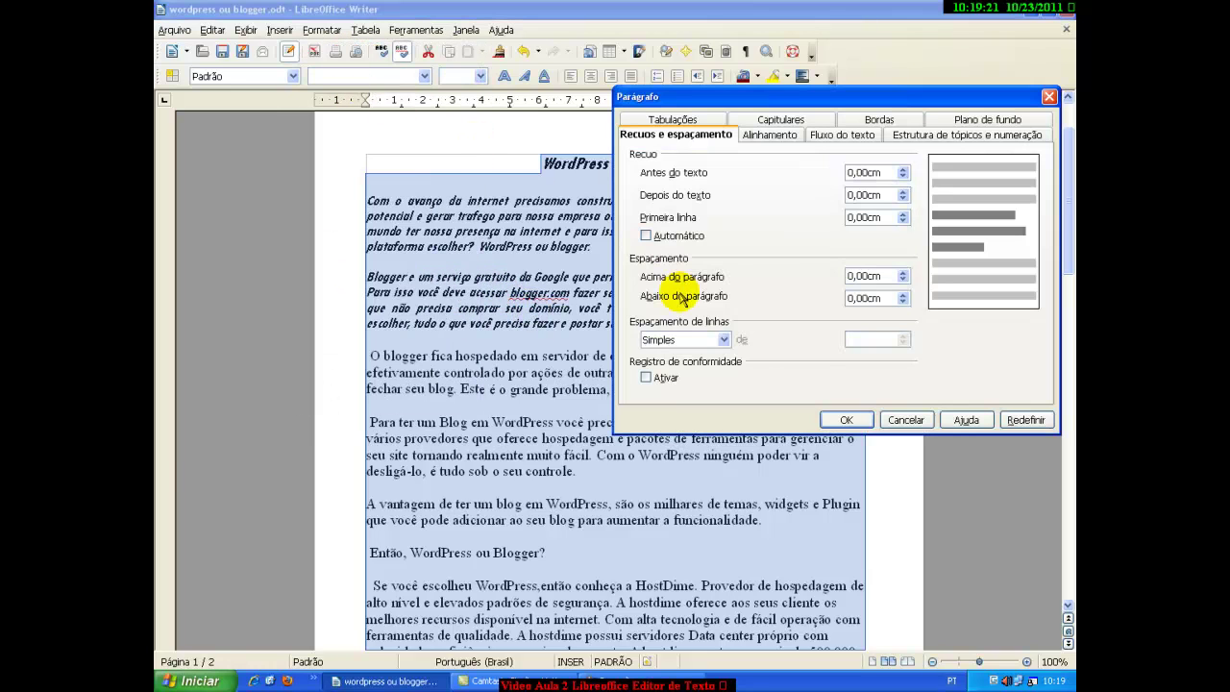
{"action": "left_click", "coordinate": [722, 339]}
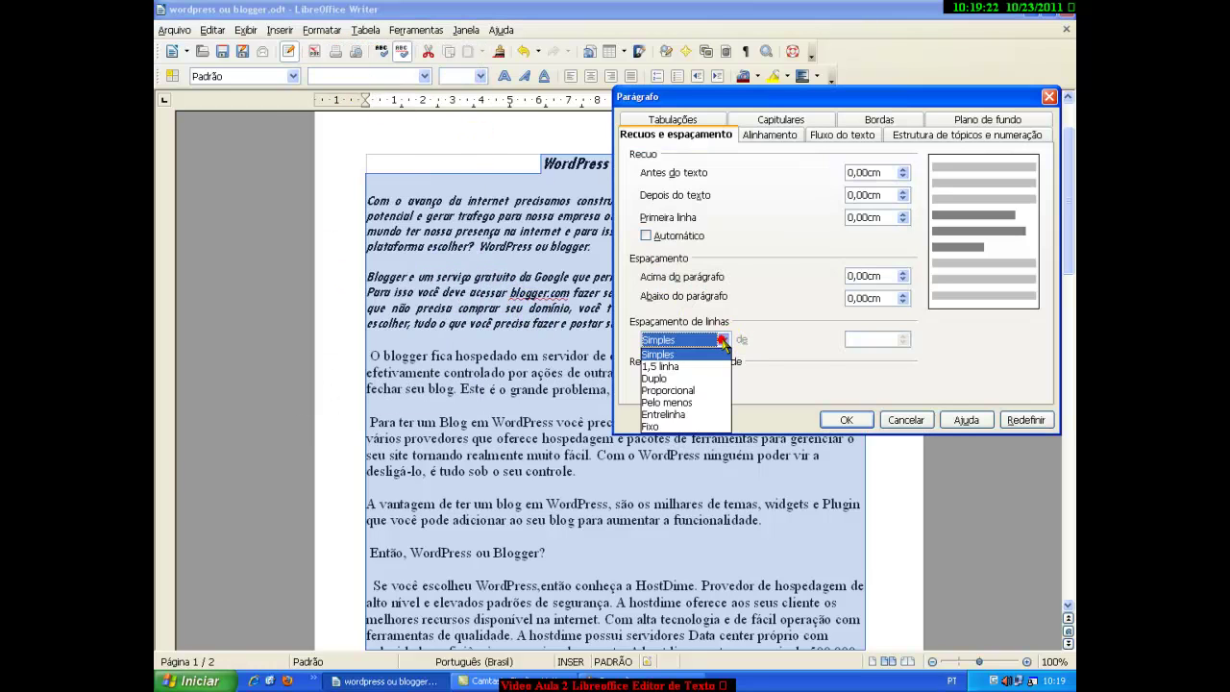
{"action": "left_click", "coordinate": [717, 416]}
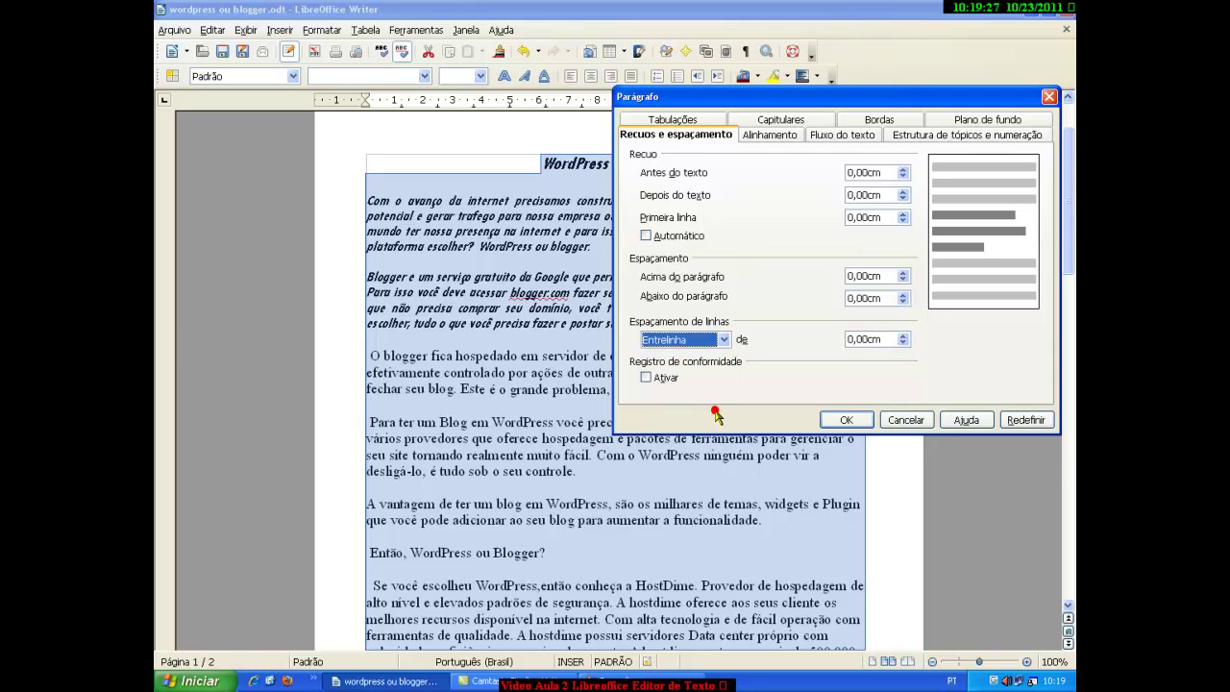
{"action": "left_click", "coordinate": [845, 420]}
{"action": "scroll", "coordinate": [600, 310], "scroll_direction": "up", "scroll_amount": 8}
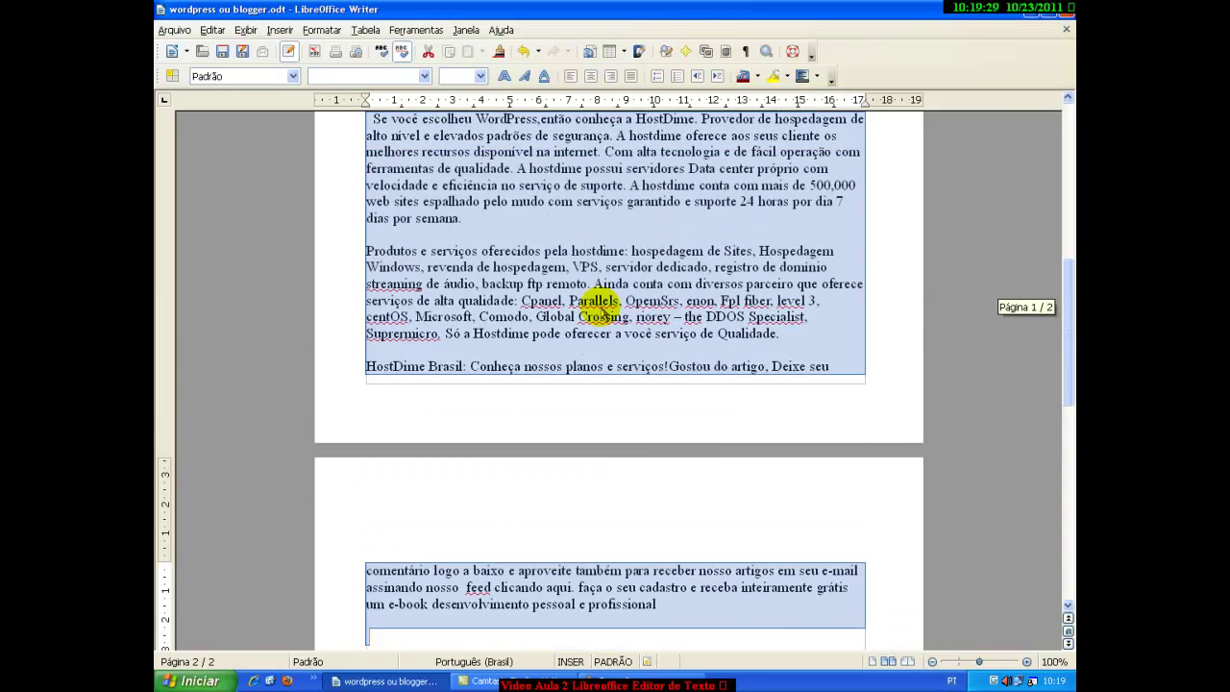
{"action": "scroll", "coordinate": [601, 310], "scroll_direction": "up", "scroll_amount": 5}
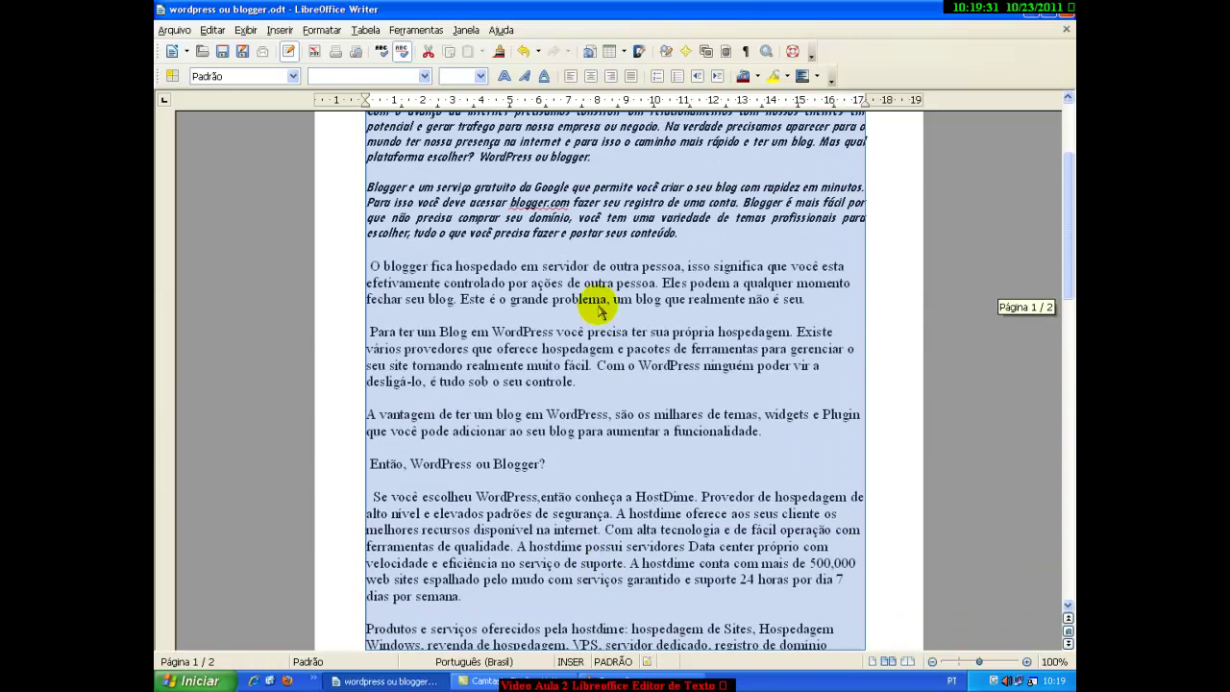
{"action": "scroll", "coordinate": [567, 276], "scroll_direction": "up", "scroll_amount": 1}
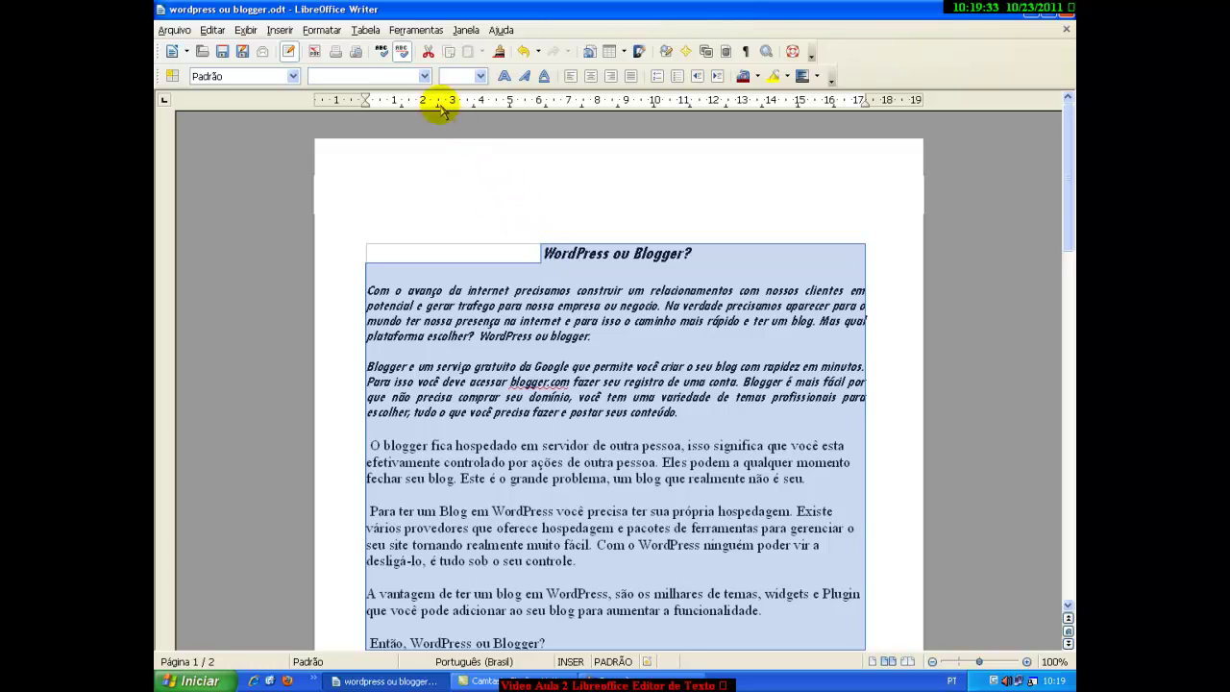
Align all paragraphs of the document to the left through the paragraph settings and apply
{"action": "left_click", "coordinate": [331, 31]}
{"action": "left_click", "coordinate": [352, 91]}
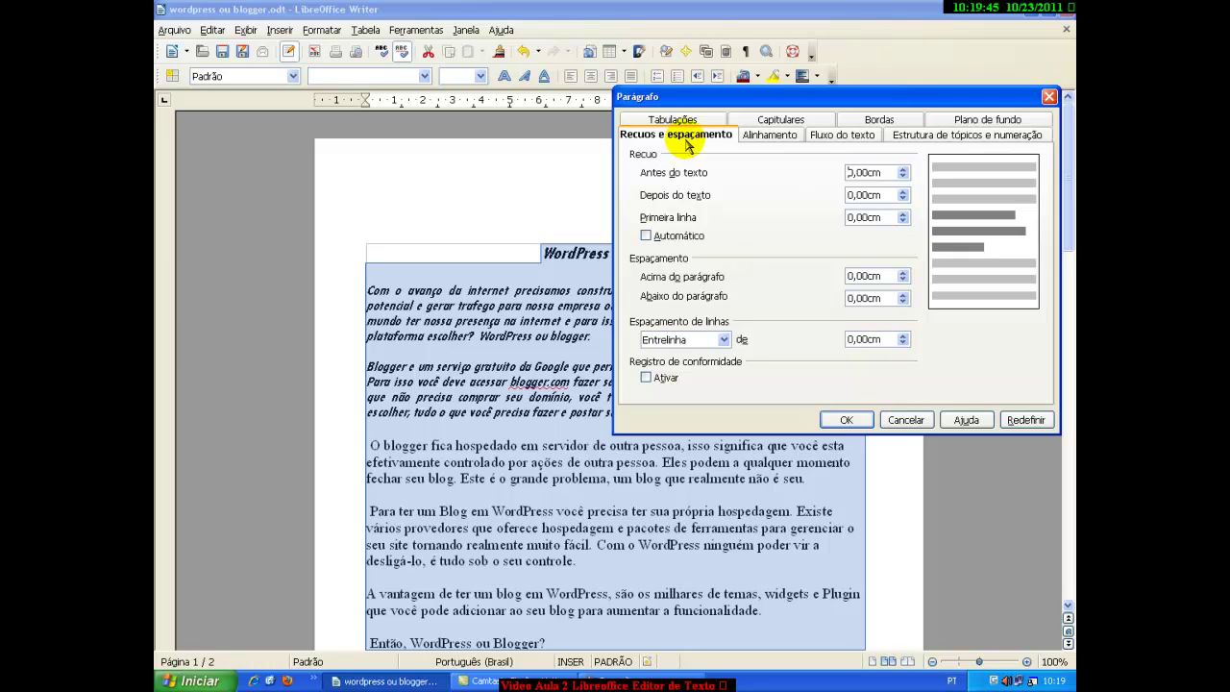
{"action": "left_click", "coordinate": [771, 139]}
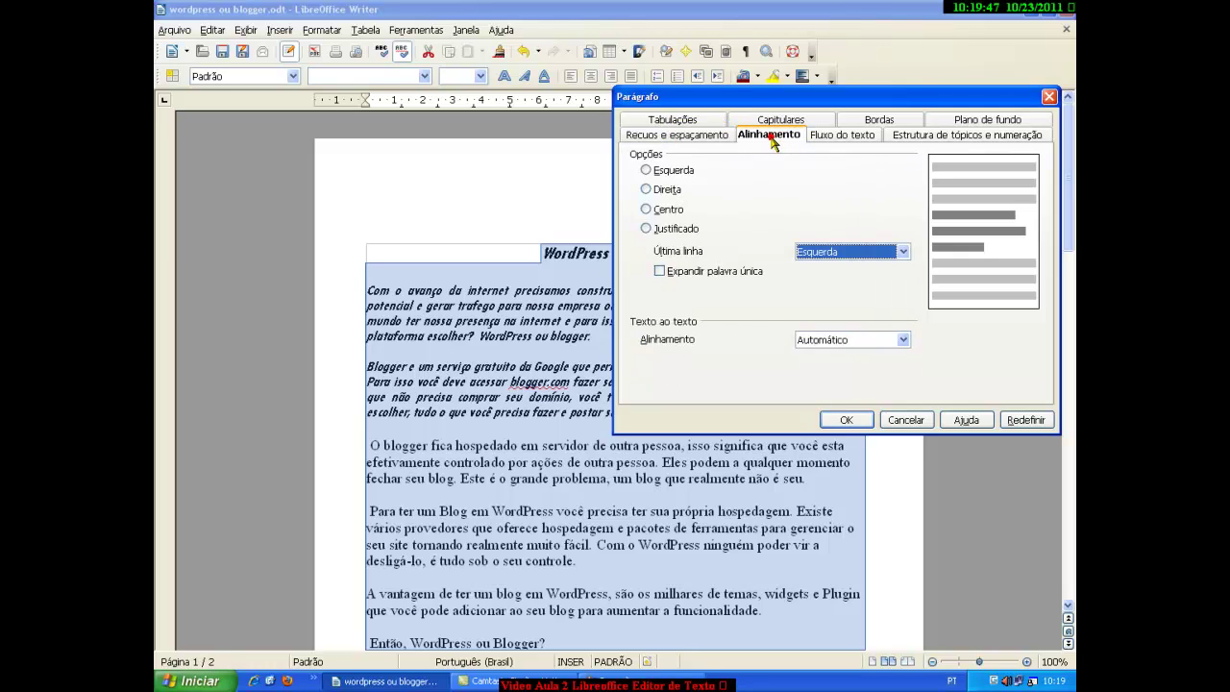
{"action": "left_click_drag", "start_coordinate": [739, 98], "coordinate": [664, 164]}
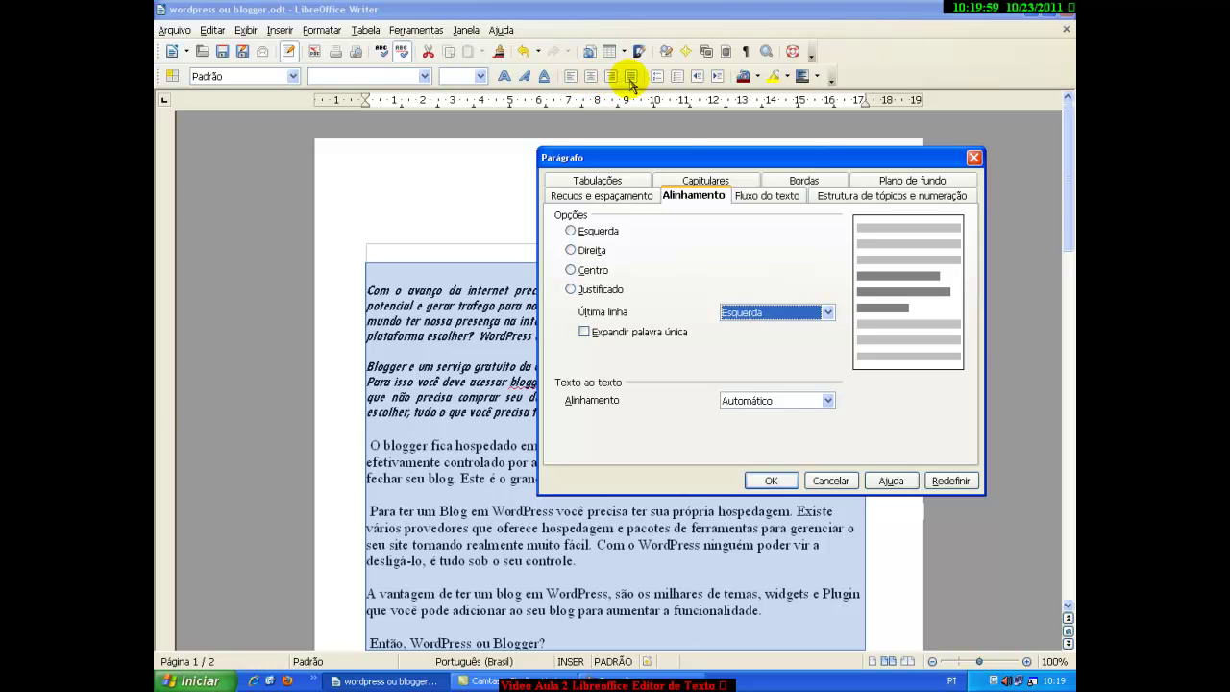
{"action": "left_click", "coordinate": [571, 231]}
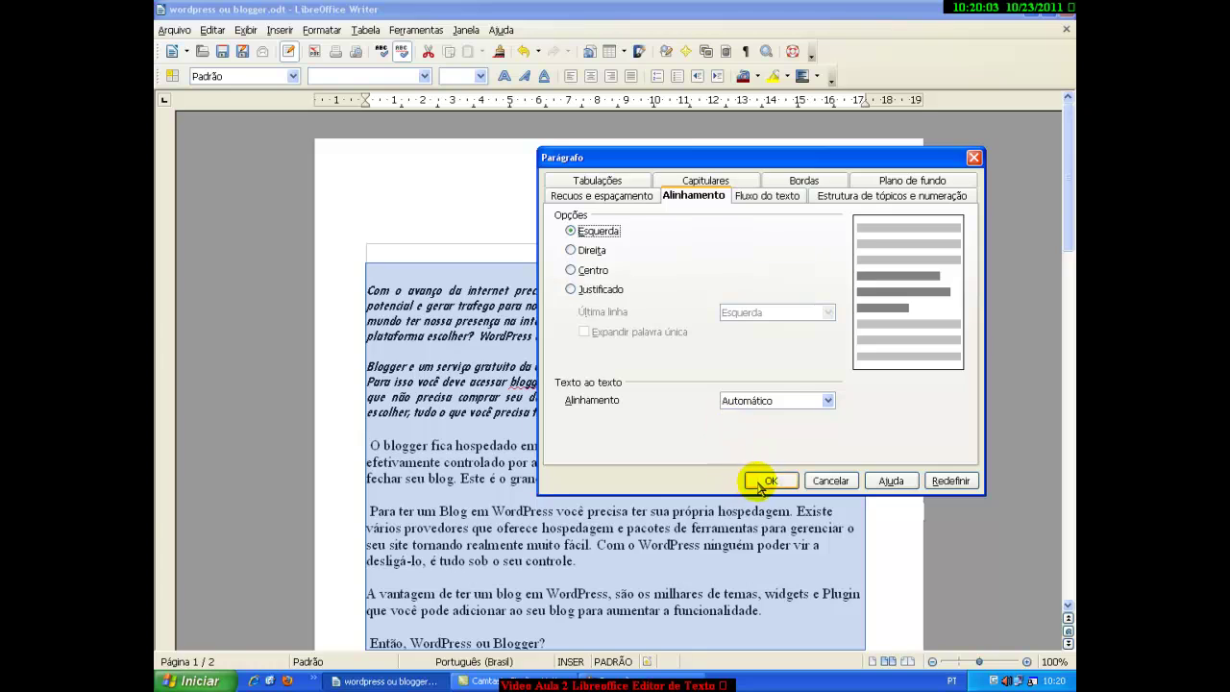
{"action": "left_click", "coordinate": [758, 481]}
{"action": "scroll", "coordinate": [563, 356], "scroll_direction": "up", "scroll_amount": 6}
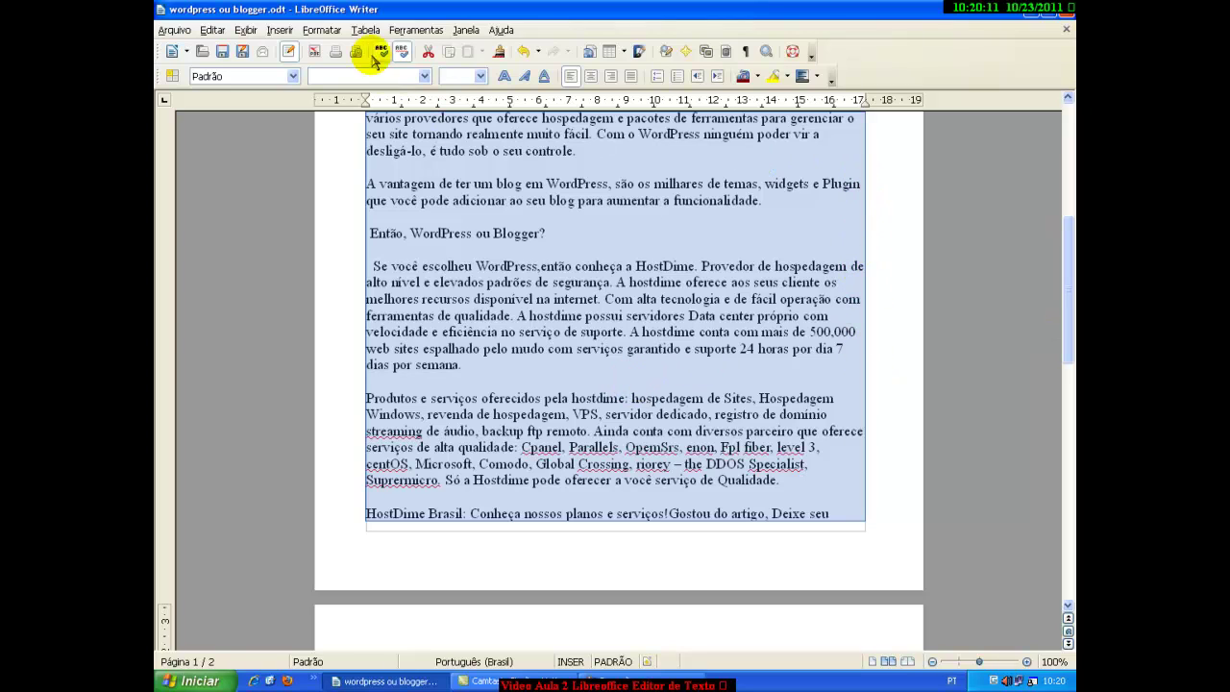
Preview the Direita and Centro alignments for the whole document in the paragraph settings, and choose Justificado
{"action": "left_click", "coordinate": [320, 30]}
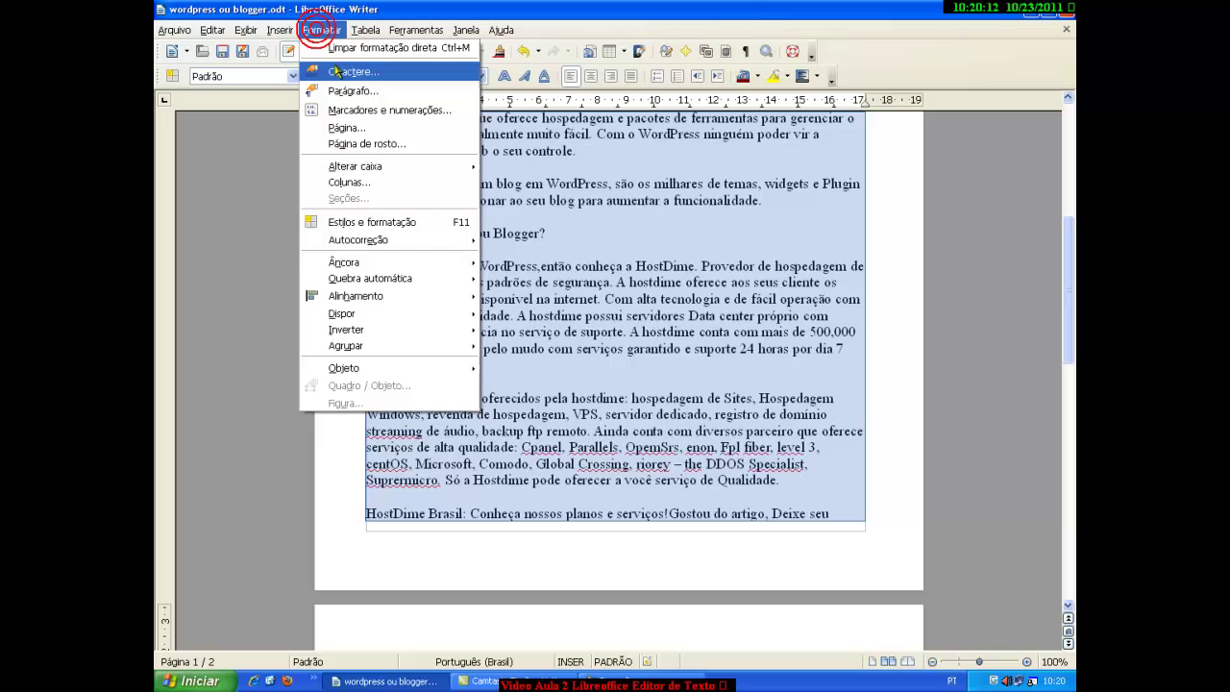
{"action": "left_click", "coordinate": [346, 90]}
{"action": "left_click", "coordinate": [581, 251]}
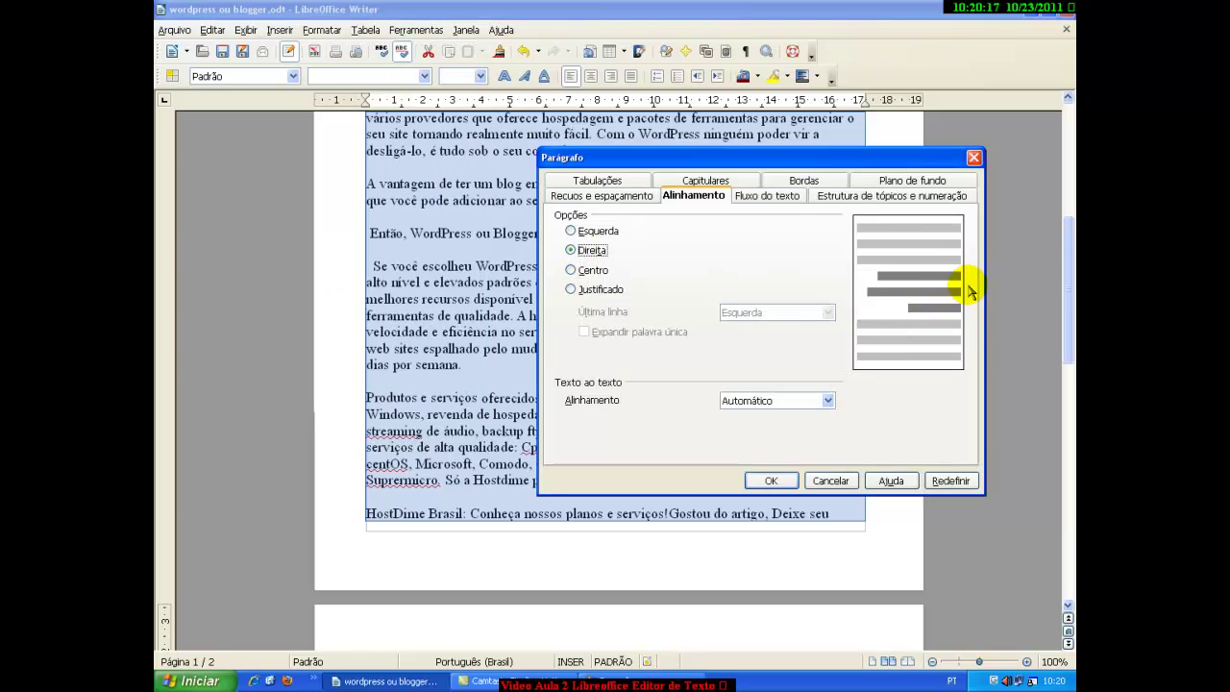
{"action": "left_click", "coordinate": [595, 271]}
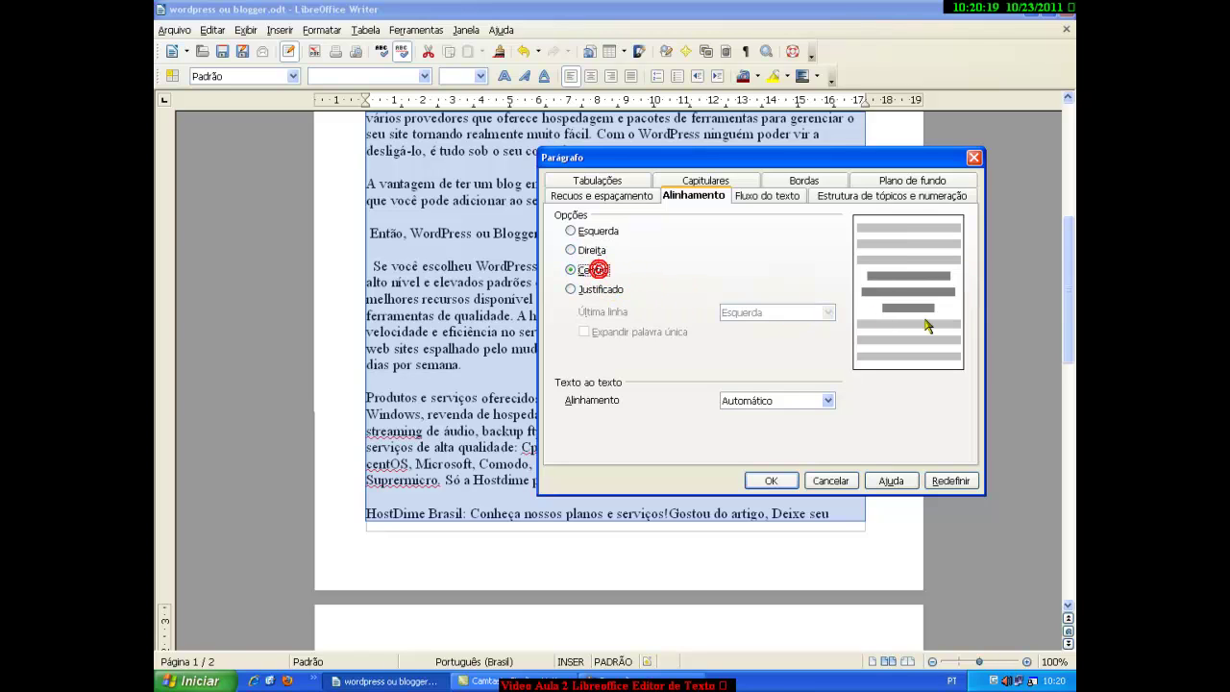
{"action": "left_click", "coordinate": [605, 291]}
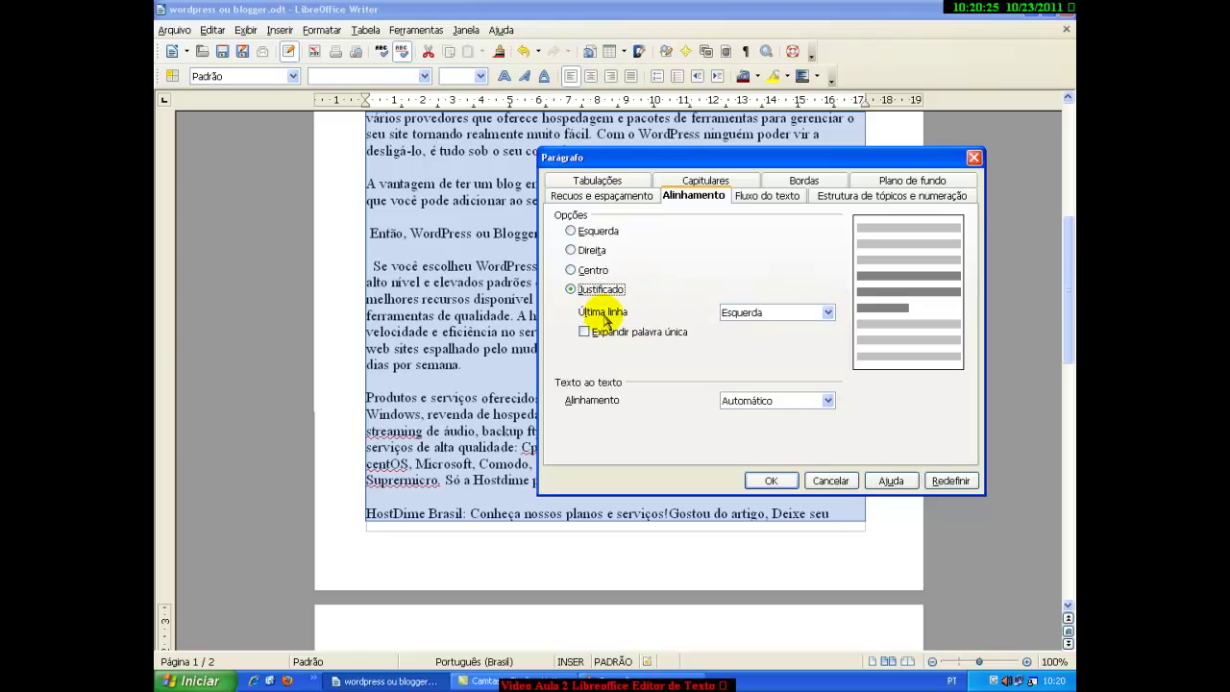
Preview Centralizado for the last line of justified paragraphs, set it to Justificado, and apply
{"action": "left_click", "coordinate": [781, 313]}
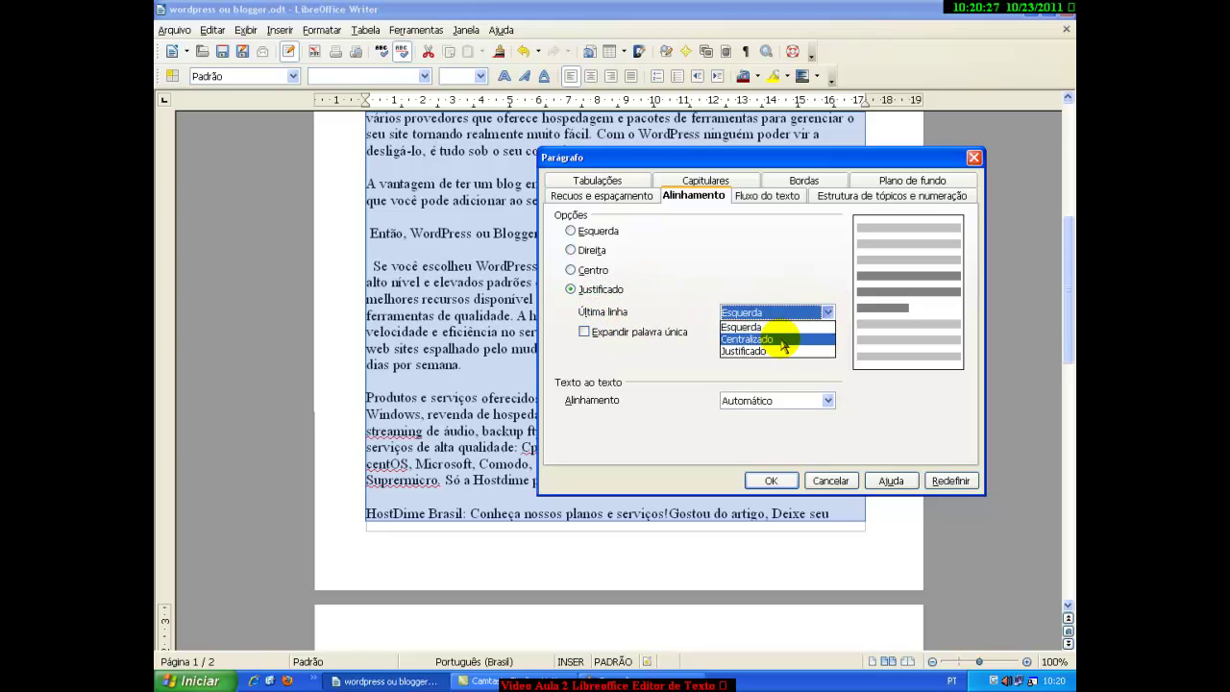
{"action": "left_click", "coordinate": [778, 340]}
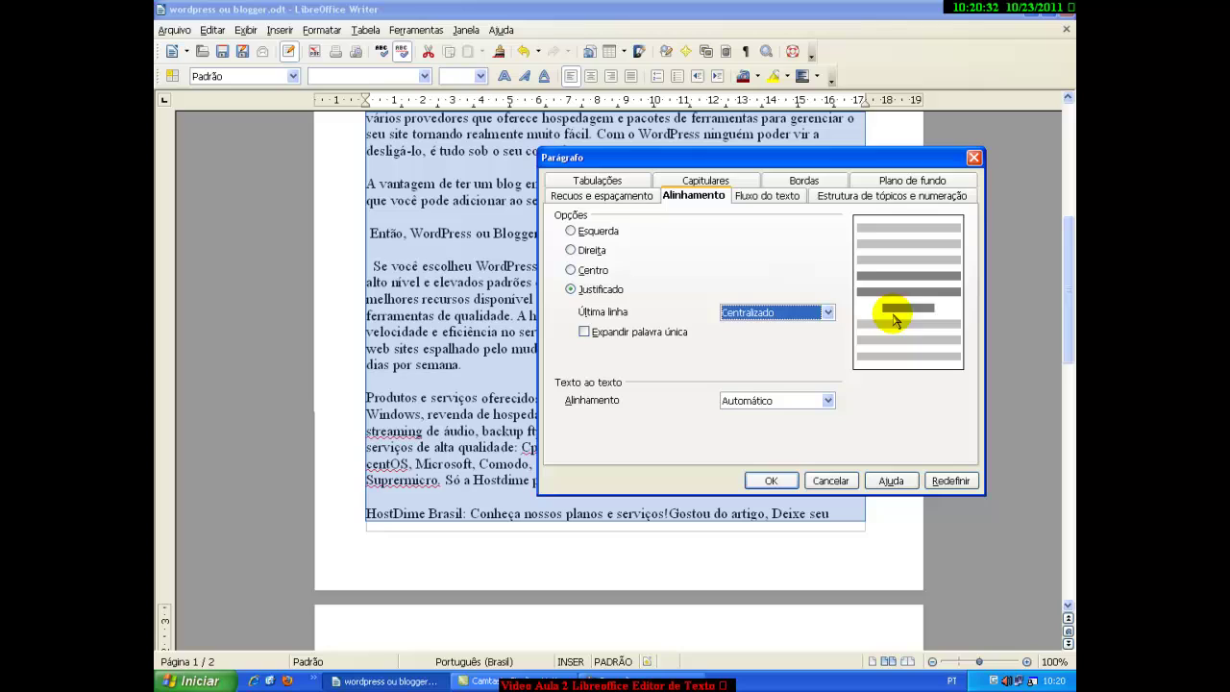
{"action": "left_click", "coordinate": [826, 312]}
{"action": "left_click", "coordinate": [797, 351]}
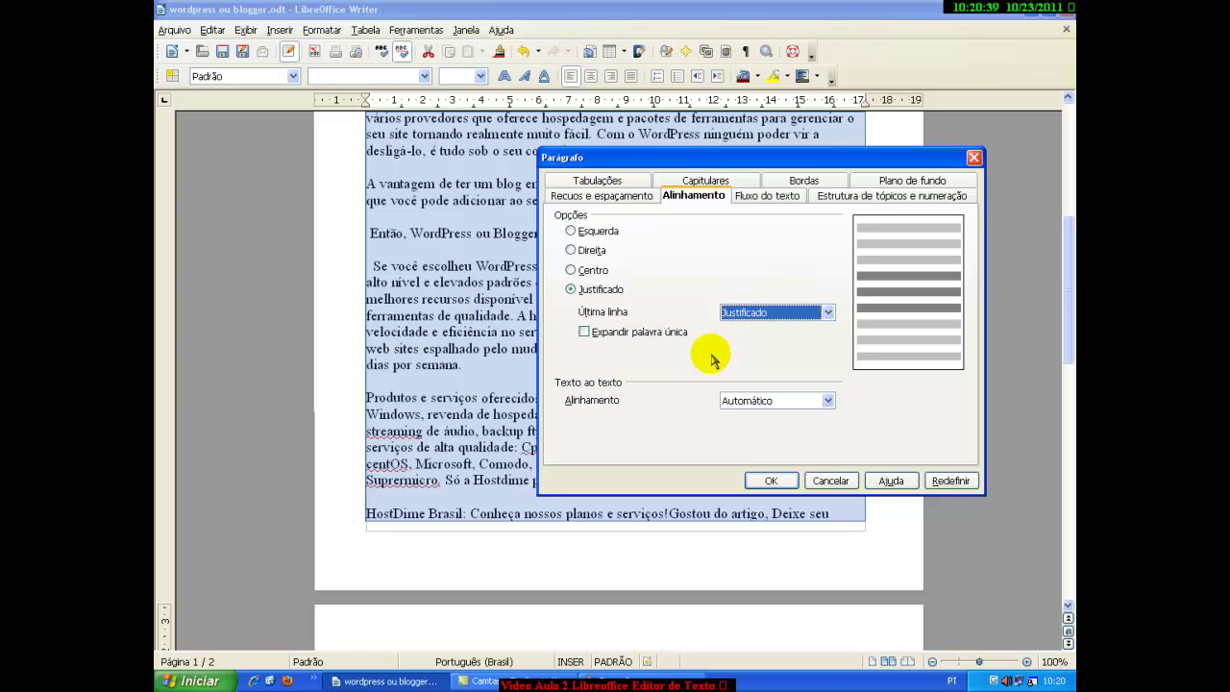
{"action": "left_click", "coordinate": [758, 483]}
Examine how the last lines of the justified paragraphs are spread across the article, back up to the title
{"action": "scroll", "coordinate": [617, 310], "scroll_direction": "up", "scroll_amount": 10}
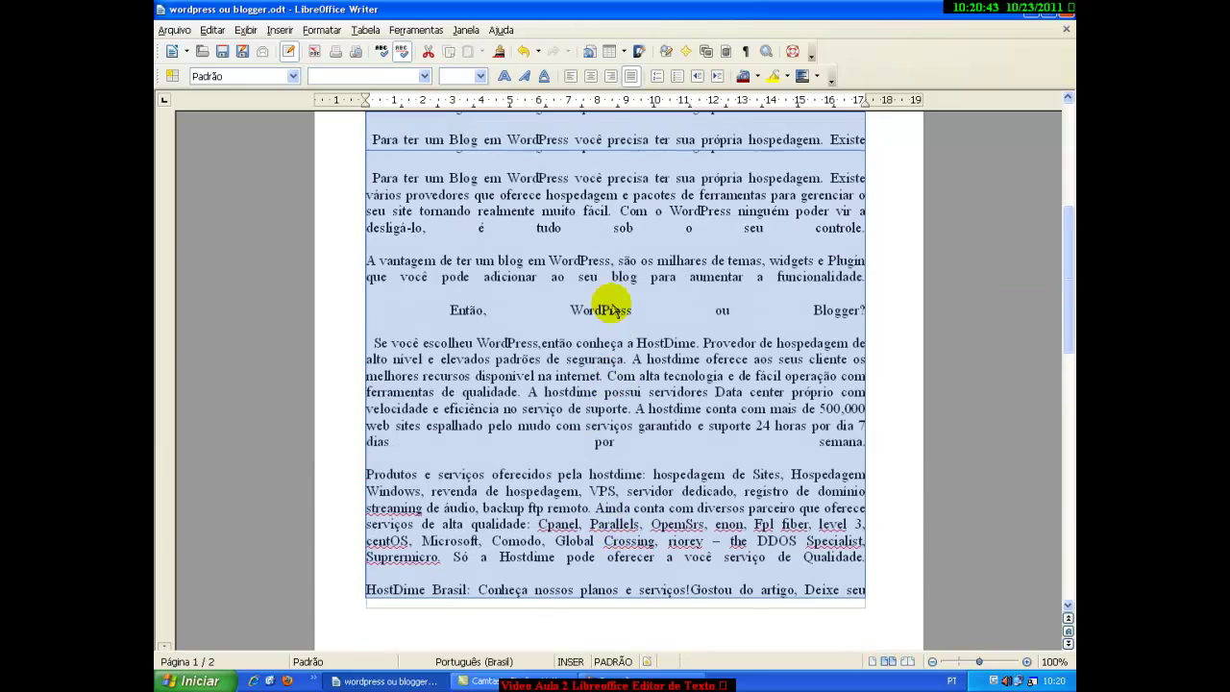
{"action": "scroll", "coordinate": [611, 307], "scroll_direction": "up", "scroll_amount": 1}
{"action": "left_click", "coordinate": [376, 267]}
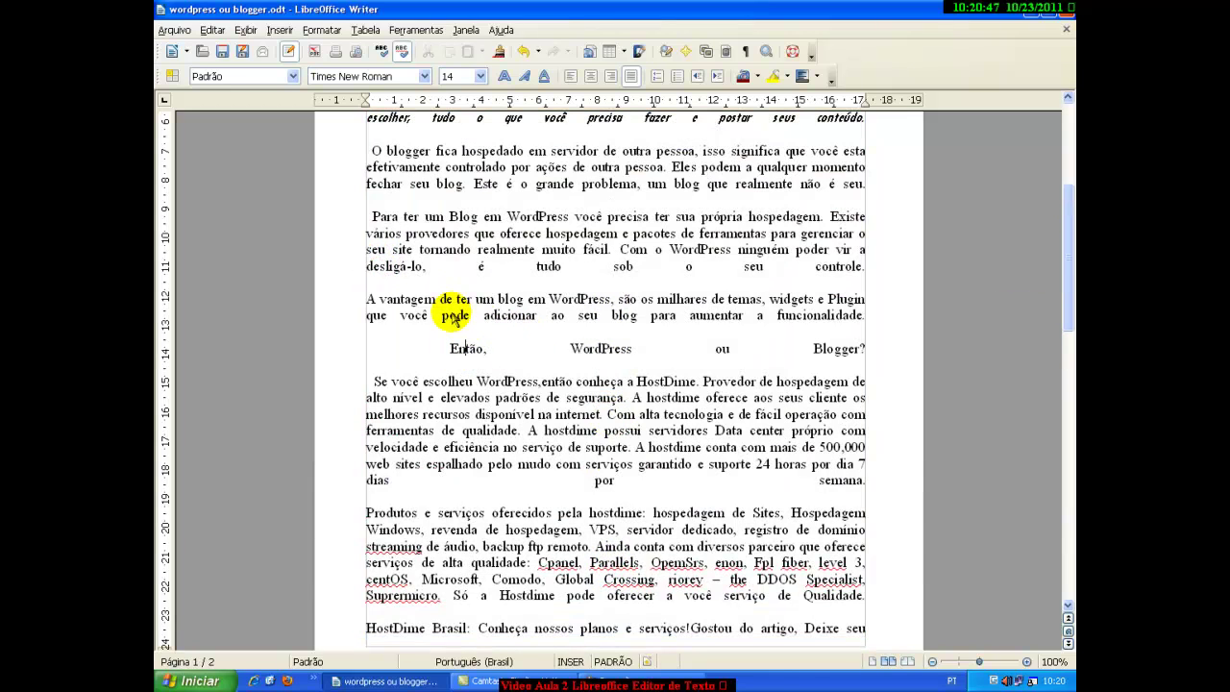
{"action": "left_click", "coordinate": [390, 267]}
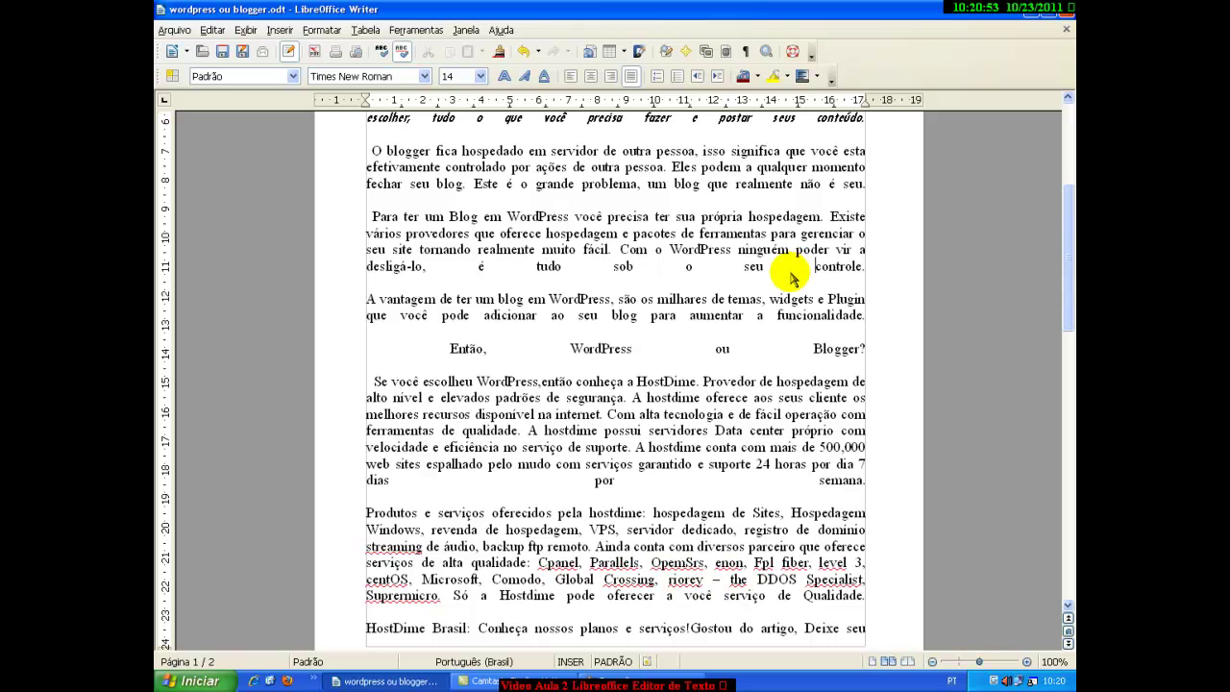
{"action": "scroll", "coordinate": [788, 277], "scroll_direction": "up", "scroll_amount": 2}
{"action": "scroll", "coordinate": [769, 267], "scroll_direction": "up", "scroll_amount": 2}
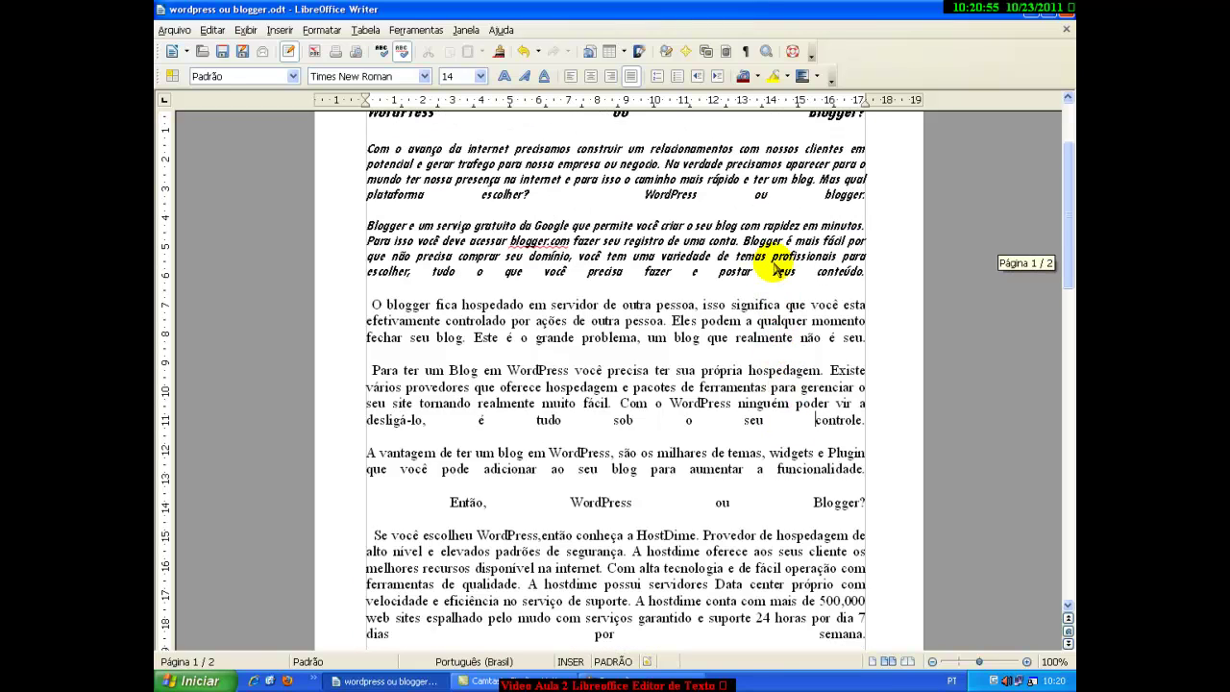
{"action": "scroll", "coordinate": [678, 275], "scroll_direction": "up", "scroll_amount": 1}
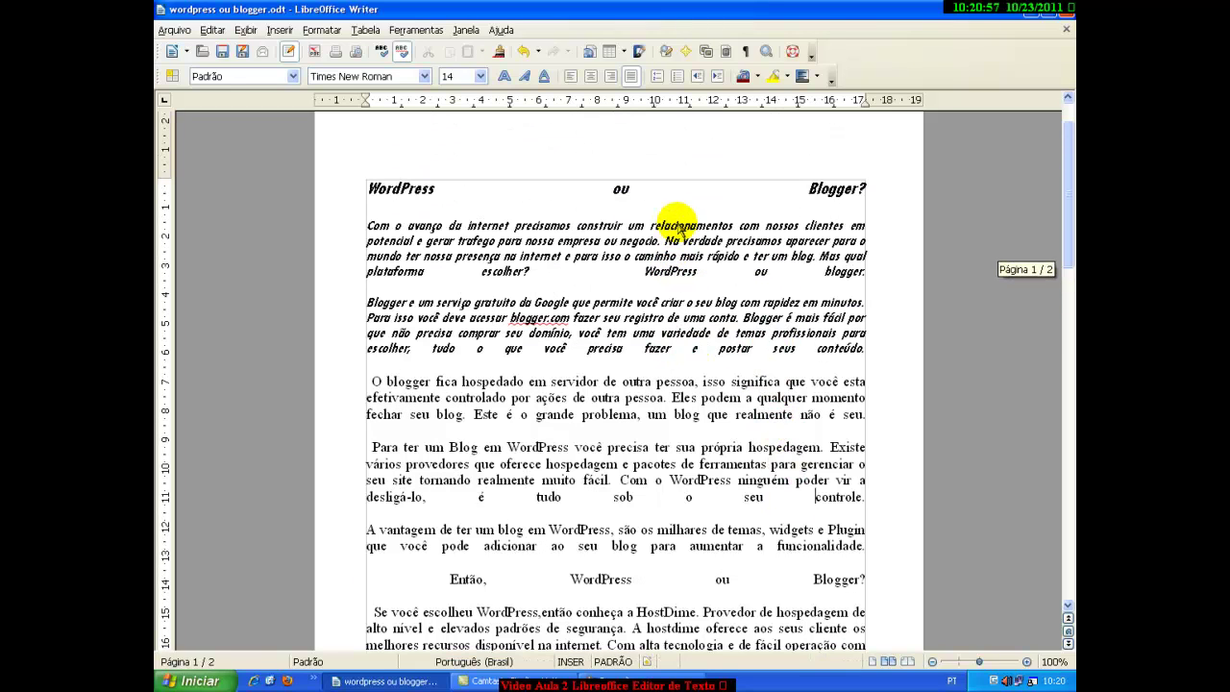
Set the last line of all justified paragraphs in the document to Esquerda, apply, and check the text up to the title
{"action": "key", "text": "ctrl+a"}
{"action": "left_click", "coordinate": [321, 30]}
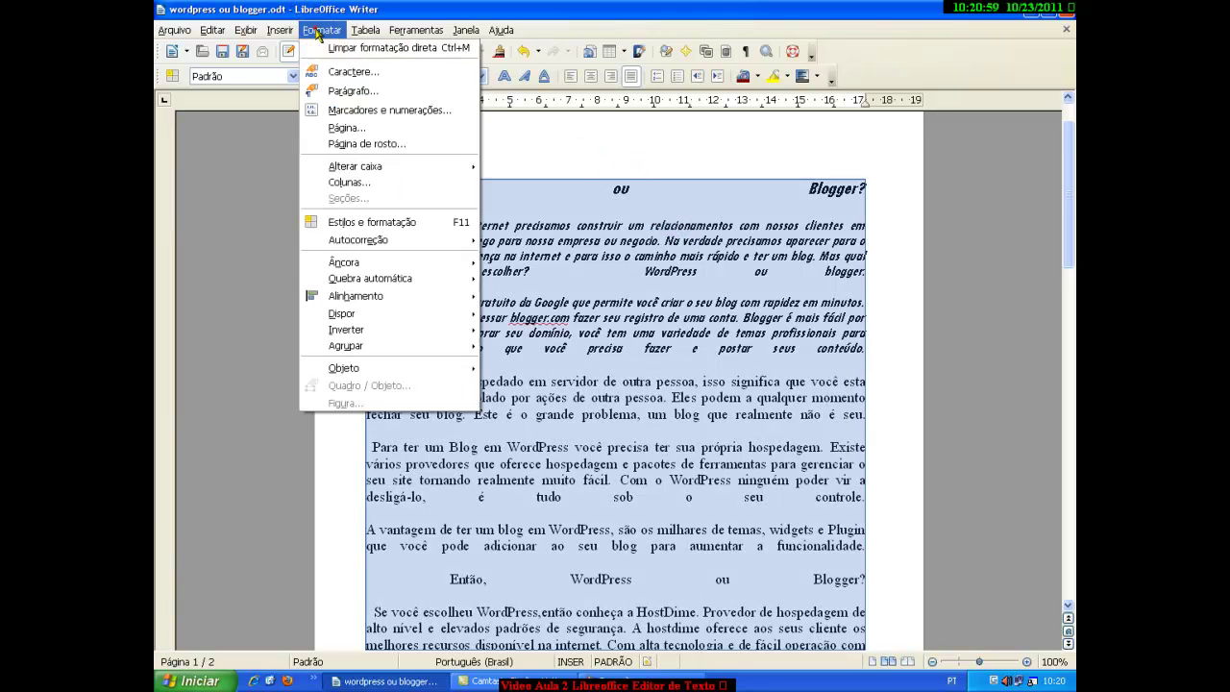
{"action": "left_click", "coordinate": [348, 89]}
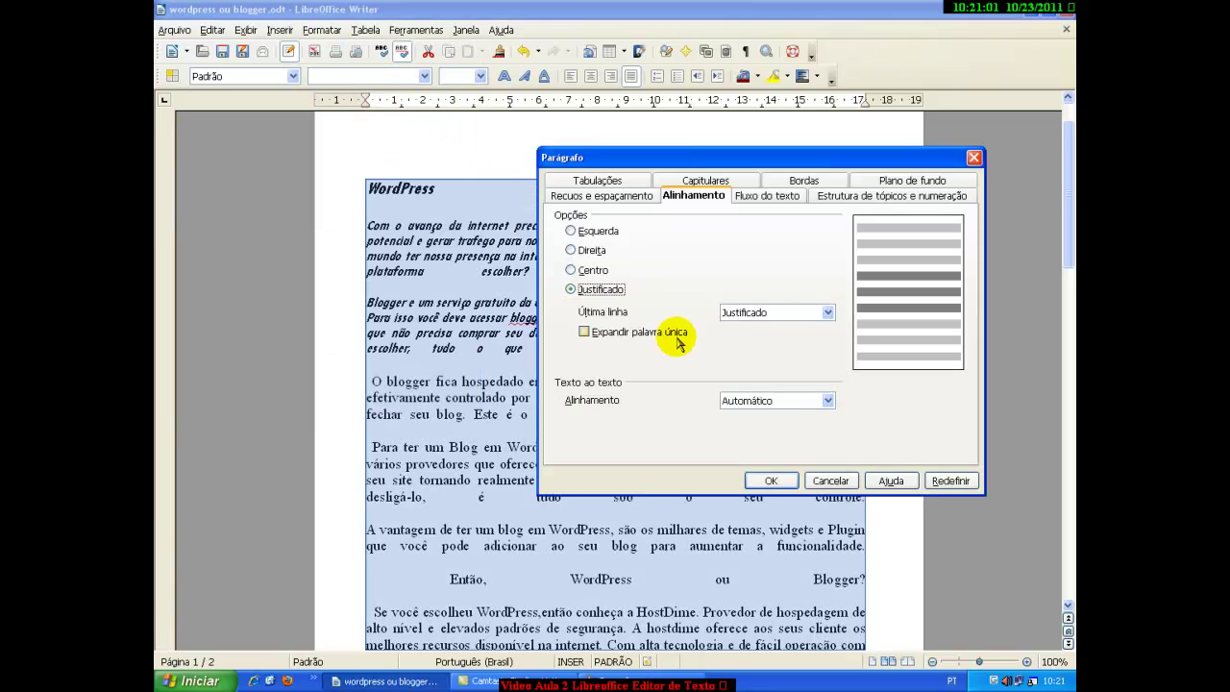
{"action": "left_click", "coordinate": [809, 313]}
{"action": "left_click", "coordinate": [805, 328]}
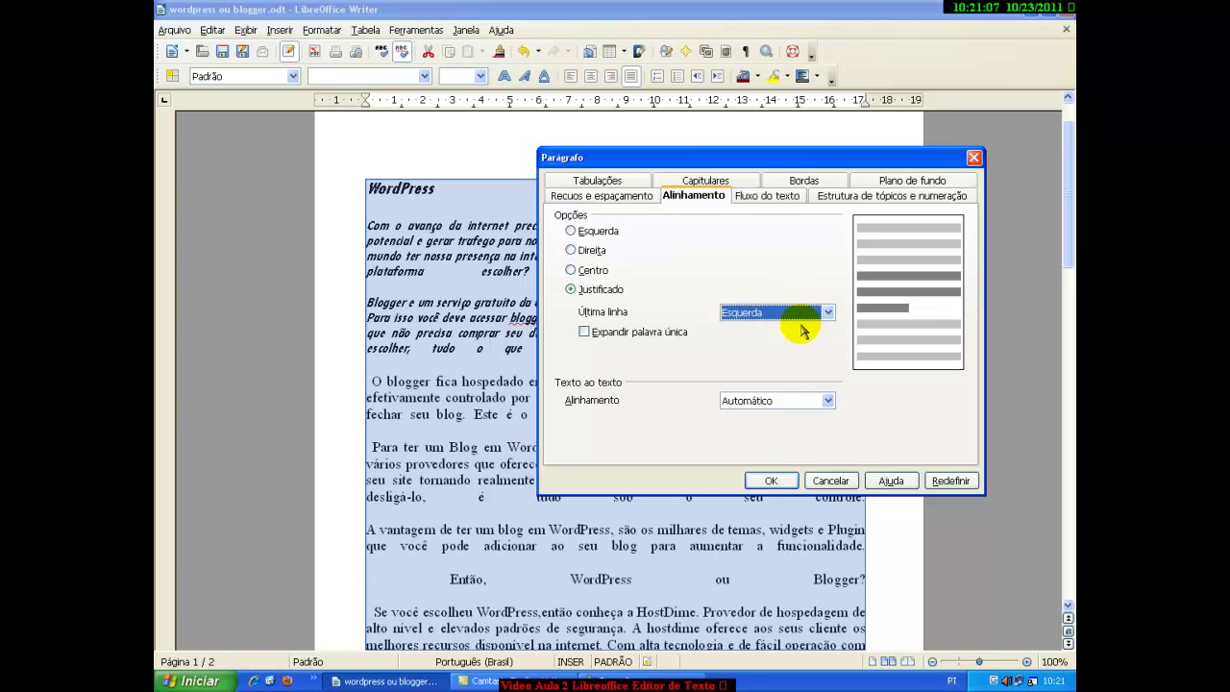
{"action": "left_click", "coordinate": [769, 481]}
{"action": "scroll", "coordinate": [543, 298], "scroll_direction": "up", "scroll_amount": 6}
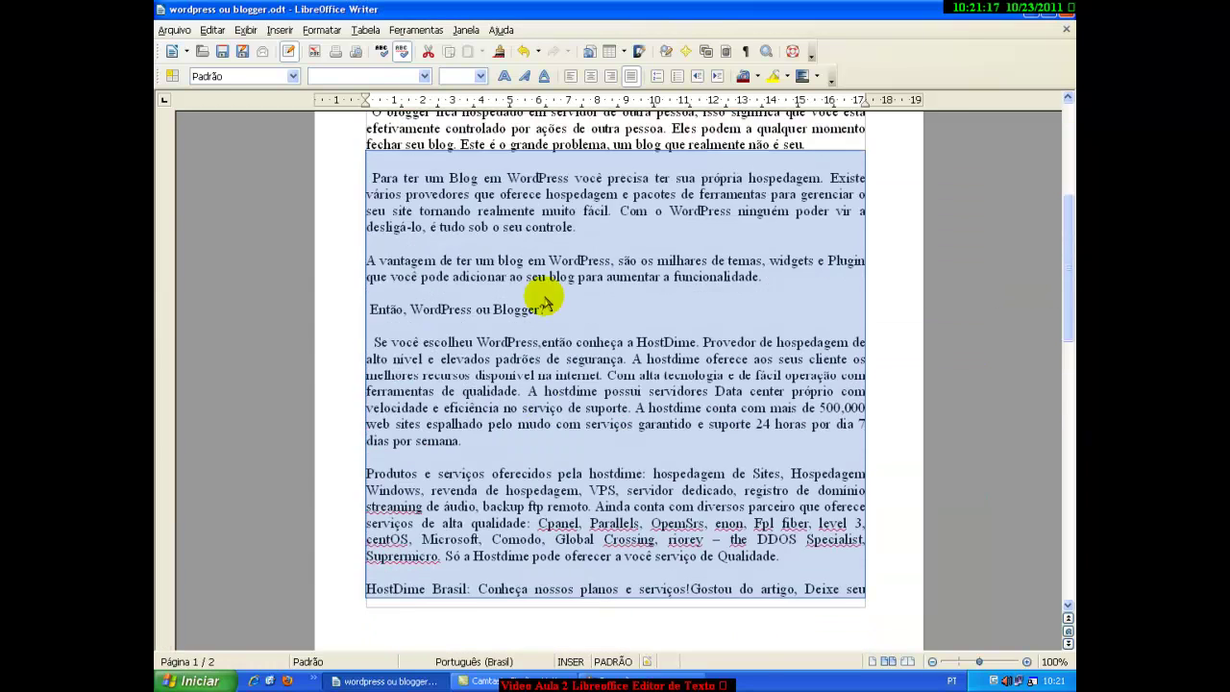
{"action": "scroll", "coordinate": [546, 303], "scroll_direction": "up", "scroll_amount": 7}
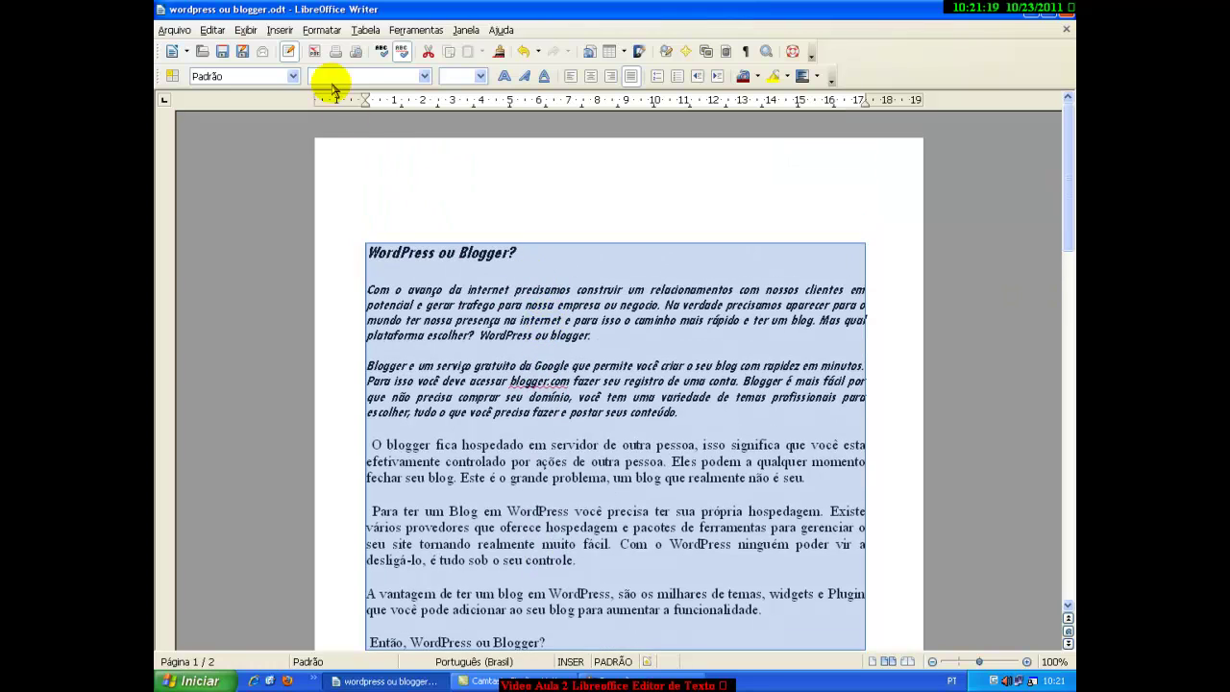
{"action": "left_click", "coordinate": [321, 30]}
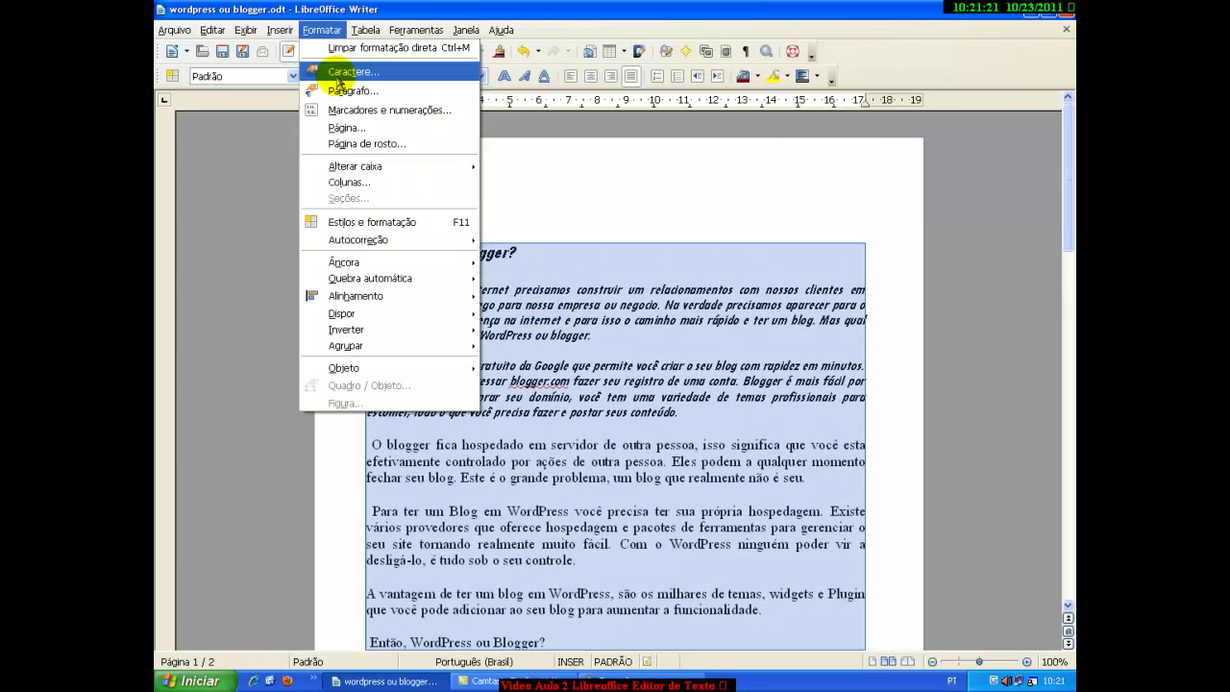
{"action": "left_click", "coordinate": [337, 87]}
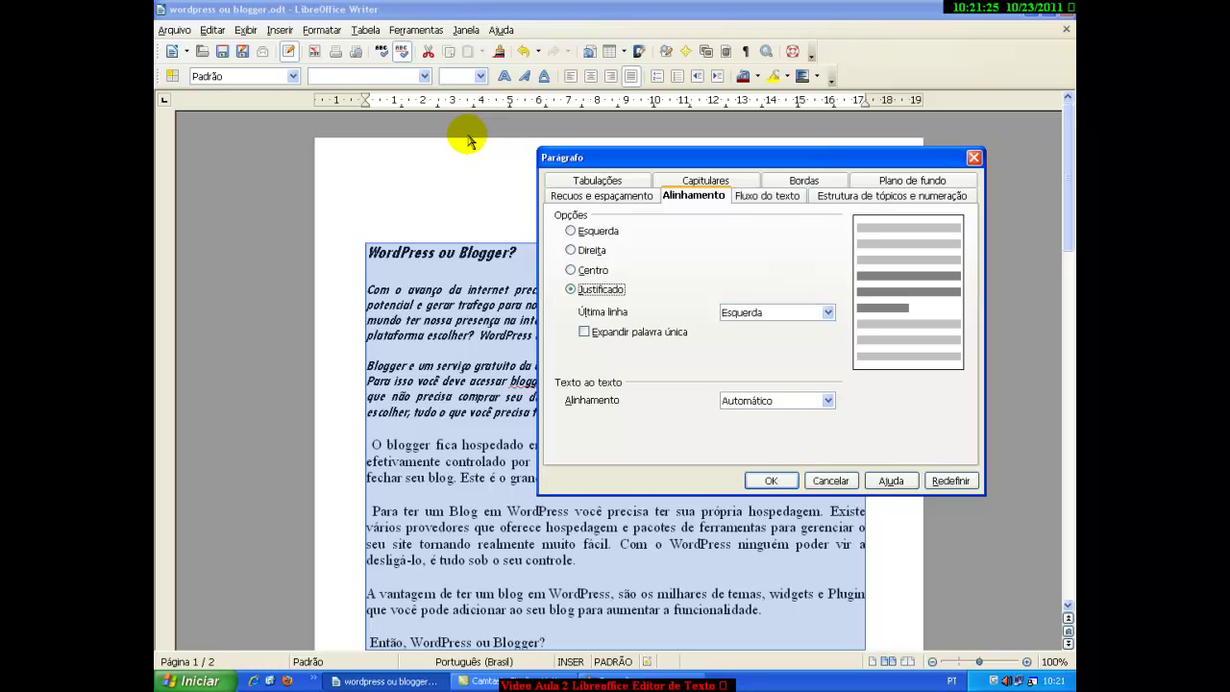
{"action": "left_click", "coordinate": [706, 182]}
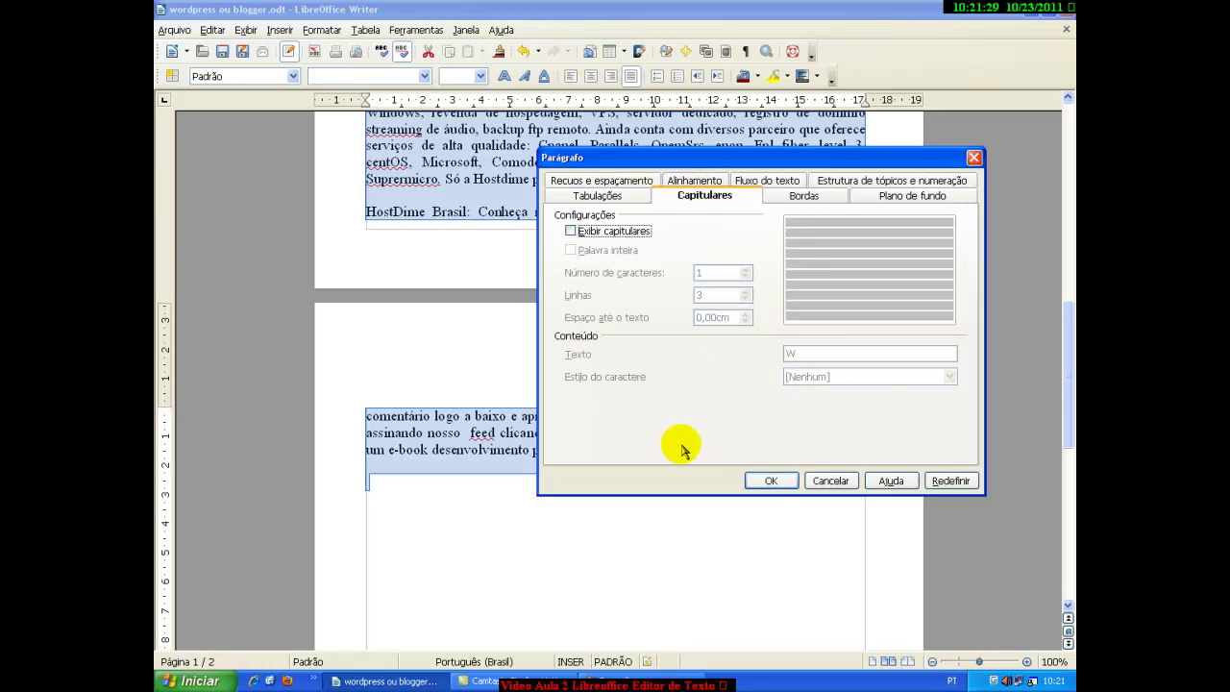
{"action": "left_click", "coordinate": [828, 480]}
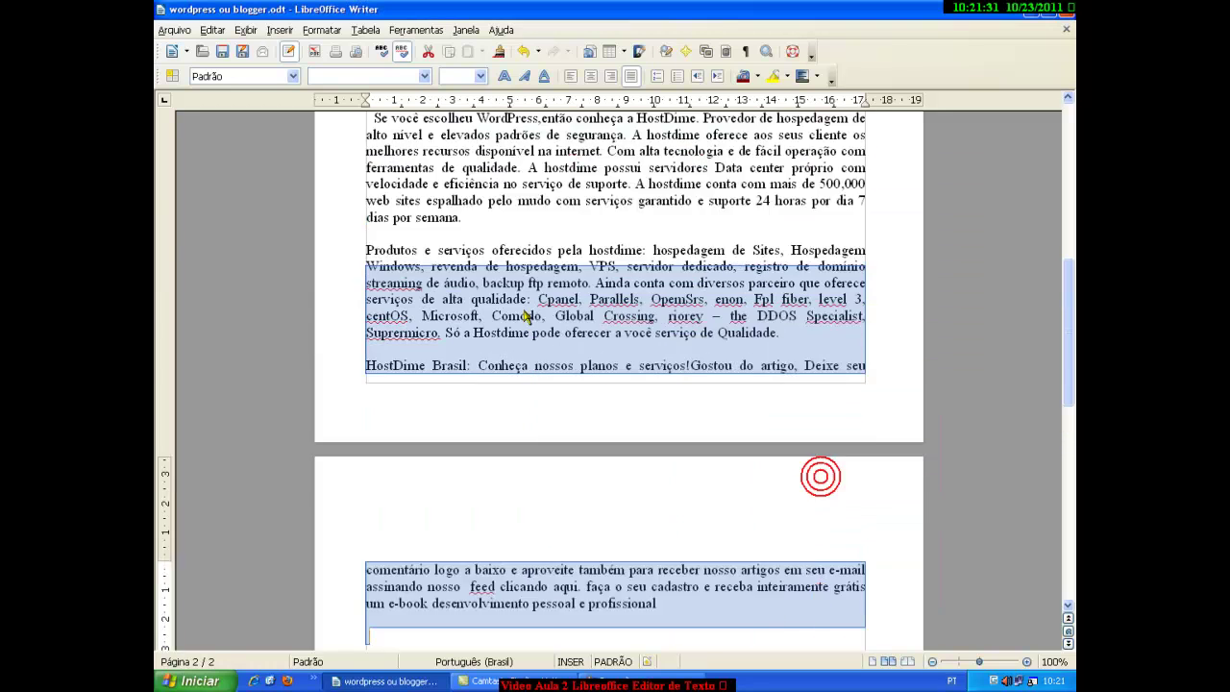
Select only the first body paragraph, starting "Com o avanço", and enable Exibir capitulares in its paragraph settings
{"action": "scroll", "coordinate": [549, 289], "scroll_direction": "up", "scroll_amount": 10}
{"action": "scroll", "coordinate": [543, 309], "scroll_direction": "up", "scroll_amount": 1}
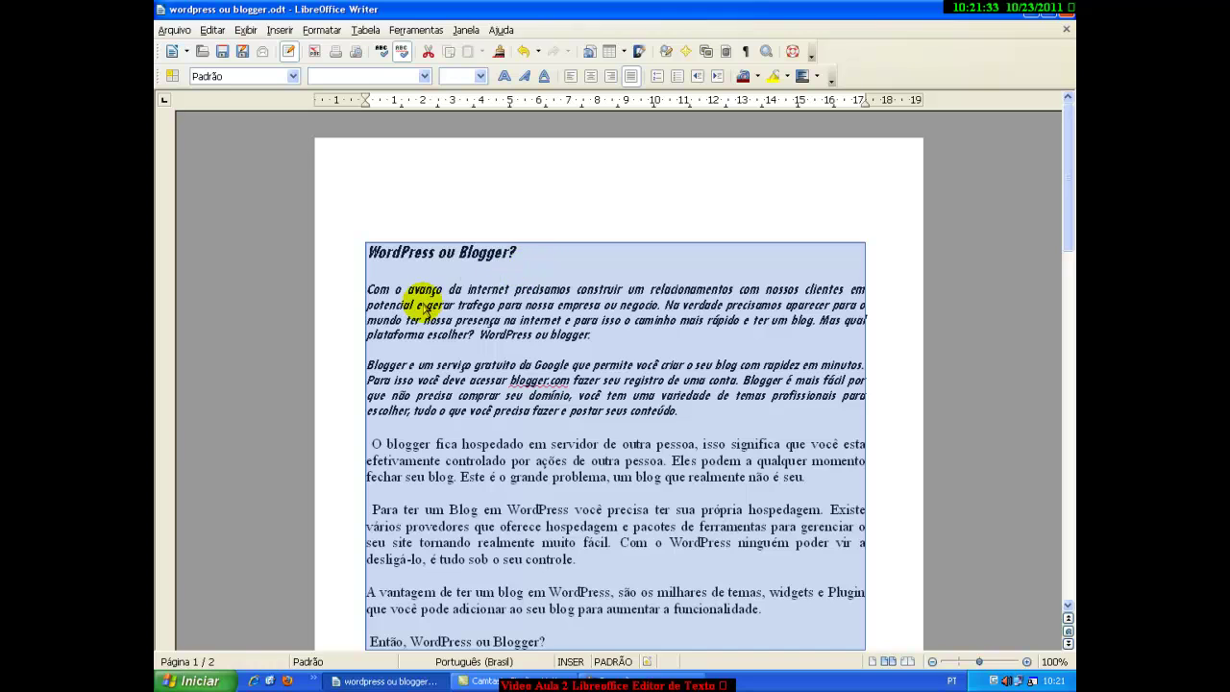
{"action": "left_click", "coordinate": [447, 285]}
{"action": "left_click_drag", "start_coordinate": [369, 289], "coordinate": [594, 341]}
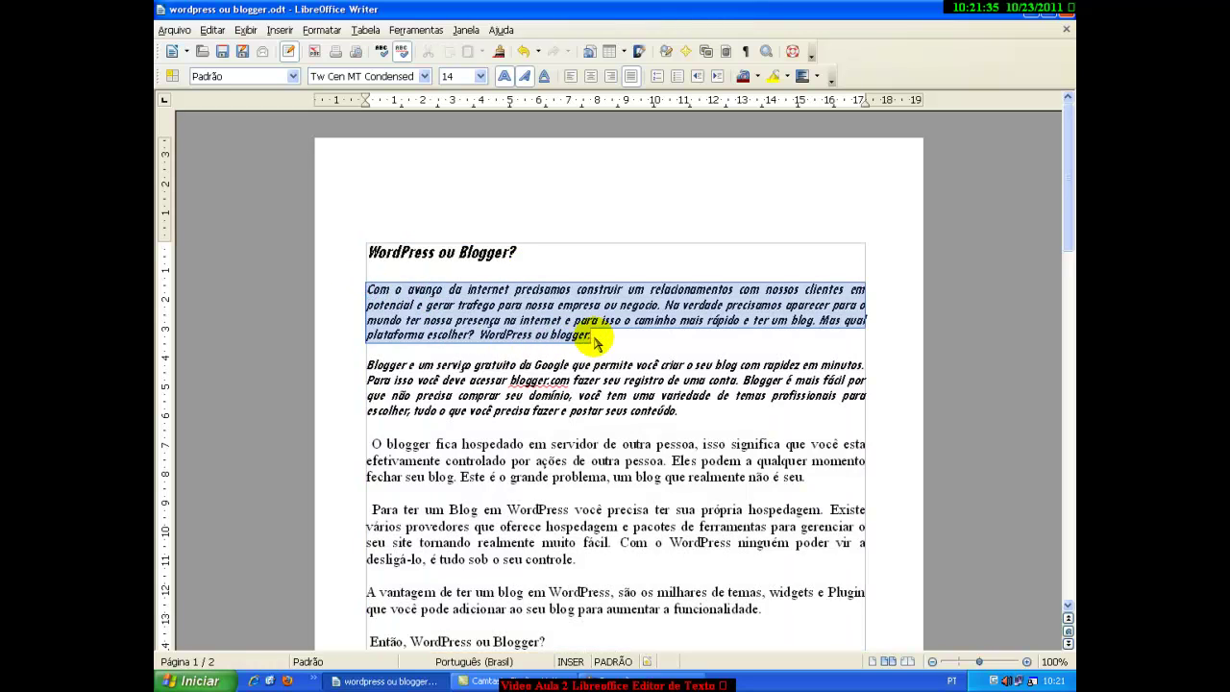
{"action": "left_click", "coordinate": [322, 29]}
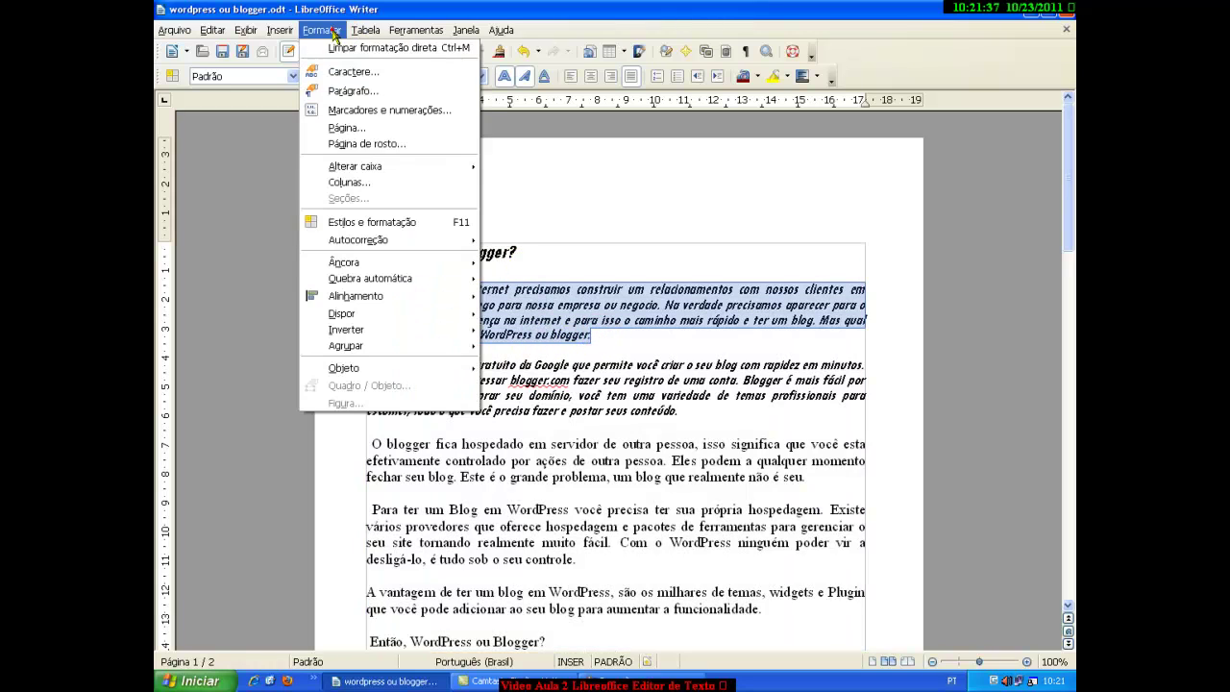
{"action": "left_click", "coordinate": [352, 90]}
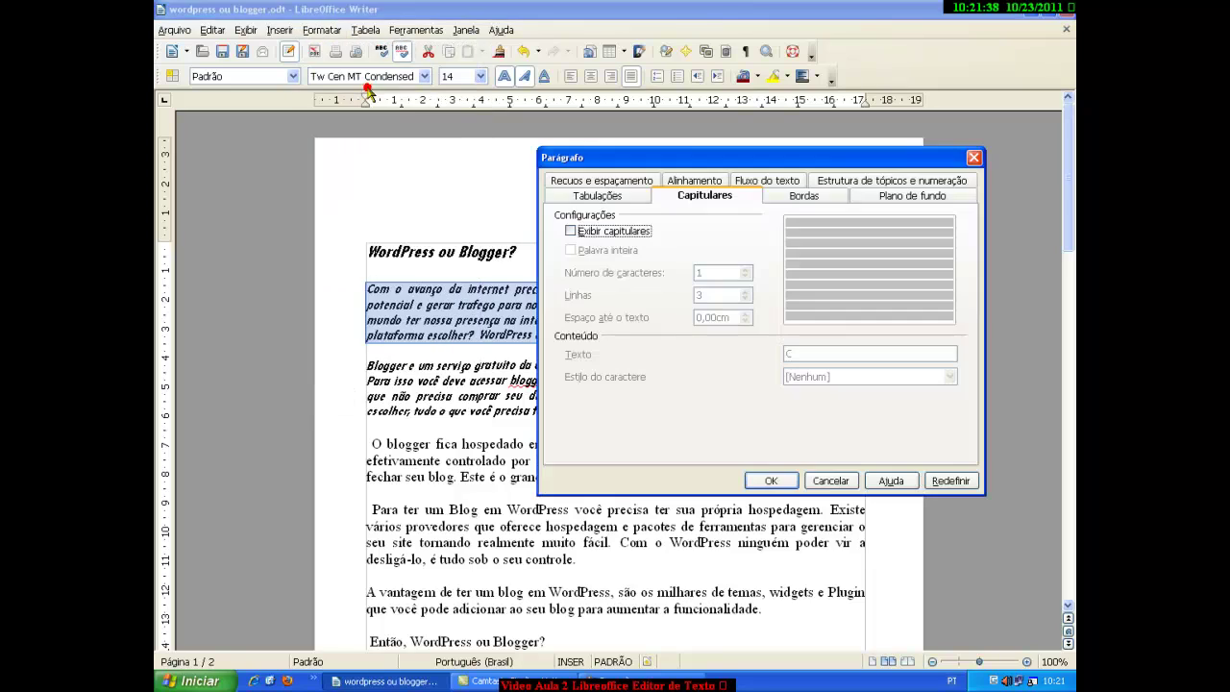
{"action": "left_click", "coordinate": [572, 231]}
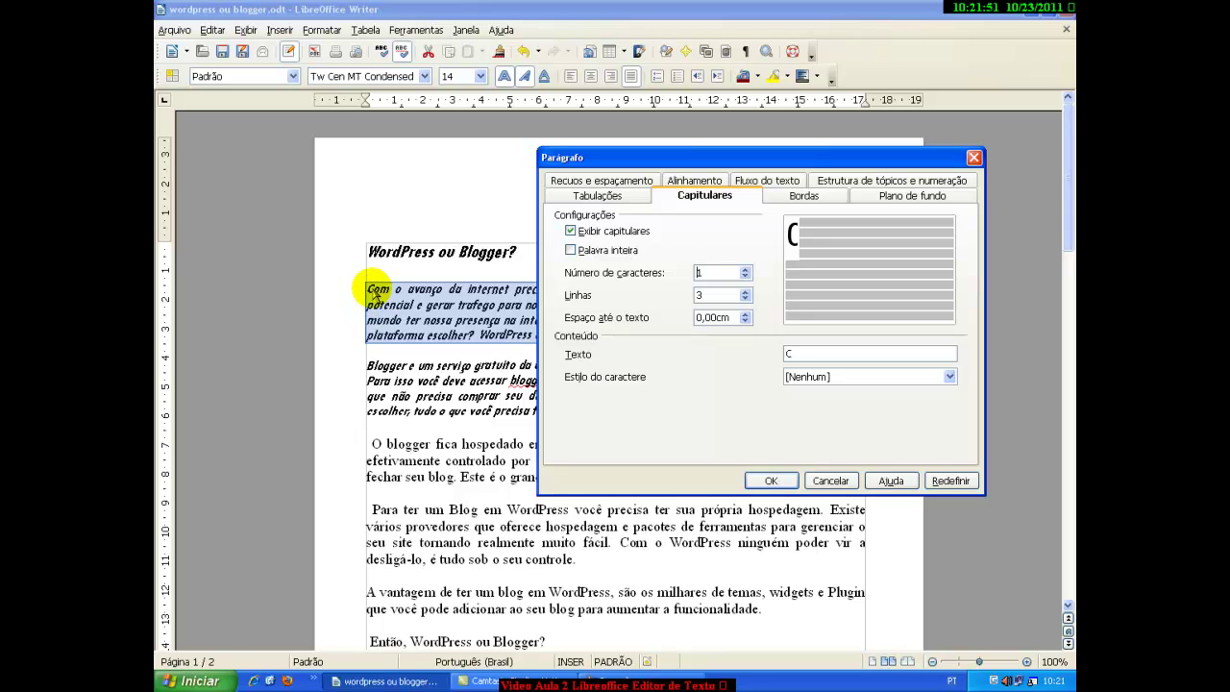
Switch the Palavra inteira drop cap option on and off repeatedly to compare whole-word and single-letter previews
{"action": "left_click", "coordinate": [570, 249]}
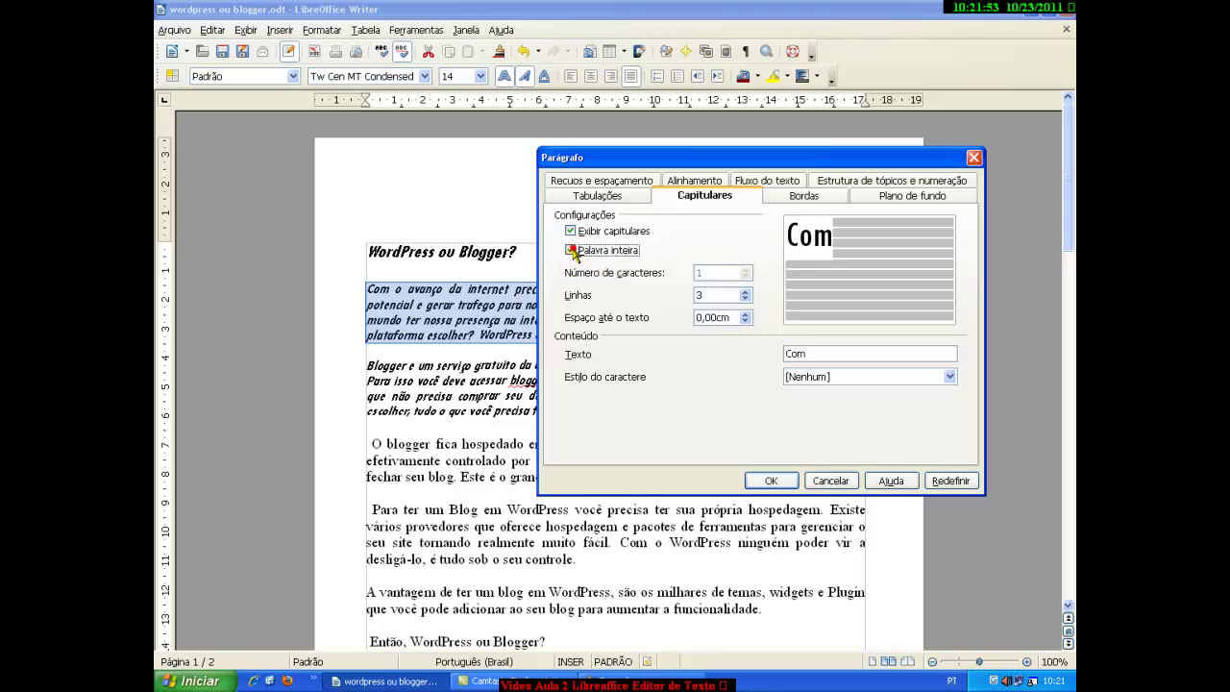
{"action": "left_click", "coordinate": [571, 251]}
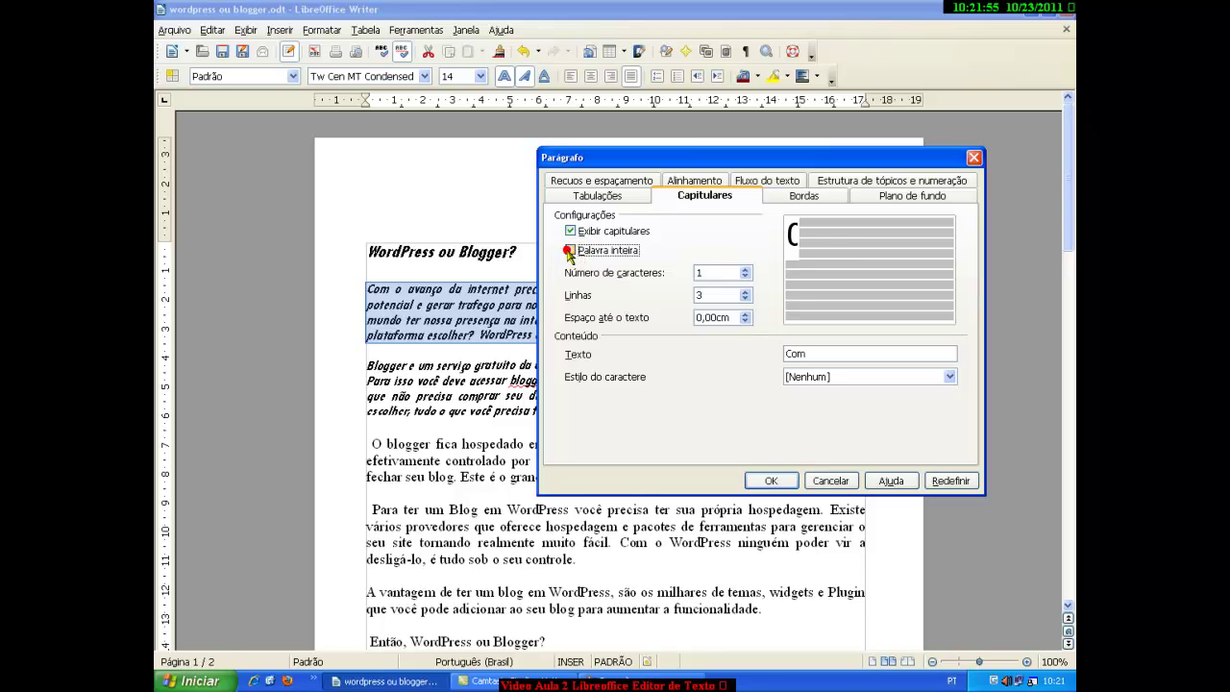
{"action": "left_click", "coordinate": [571, 251]}
{"action": "left_click", "coordinate": [571, 251]}
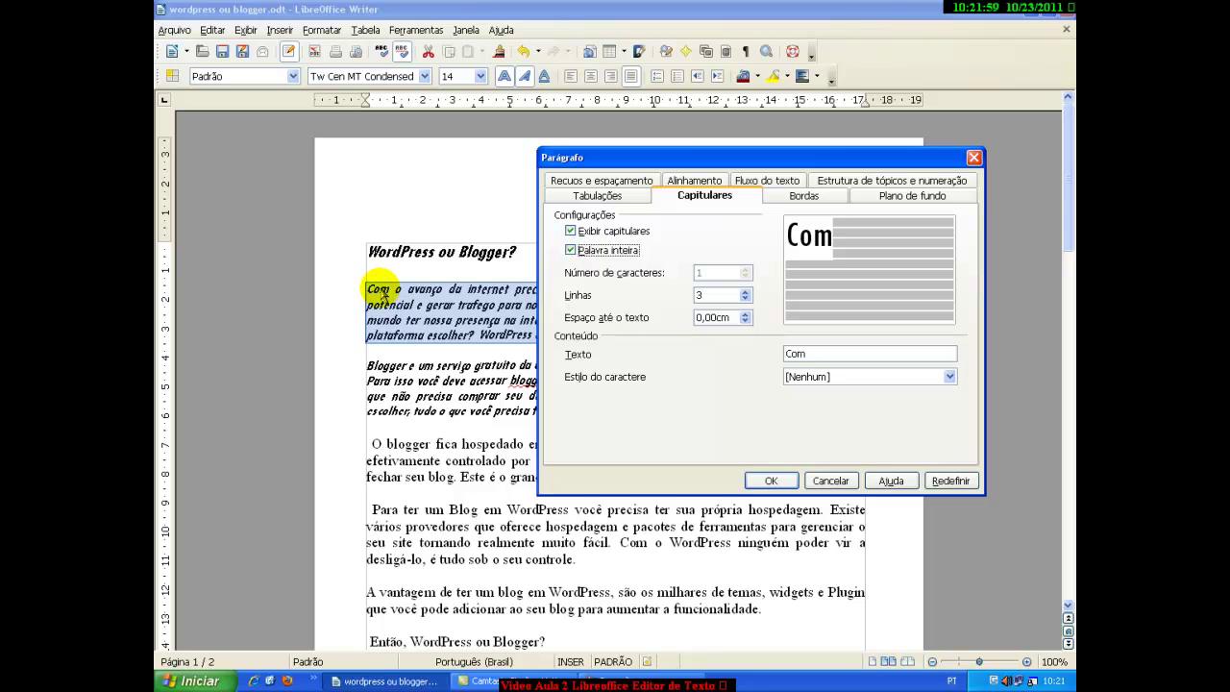
{"action": "left_click", "coordinate": [570, 251]}
{"action": "left_click", "coordinate": [570, 251]}
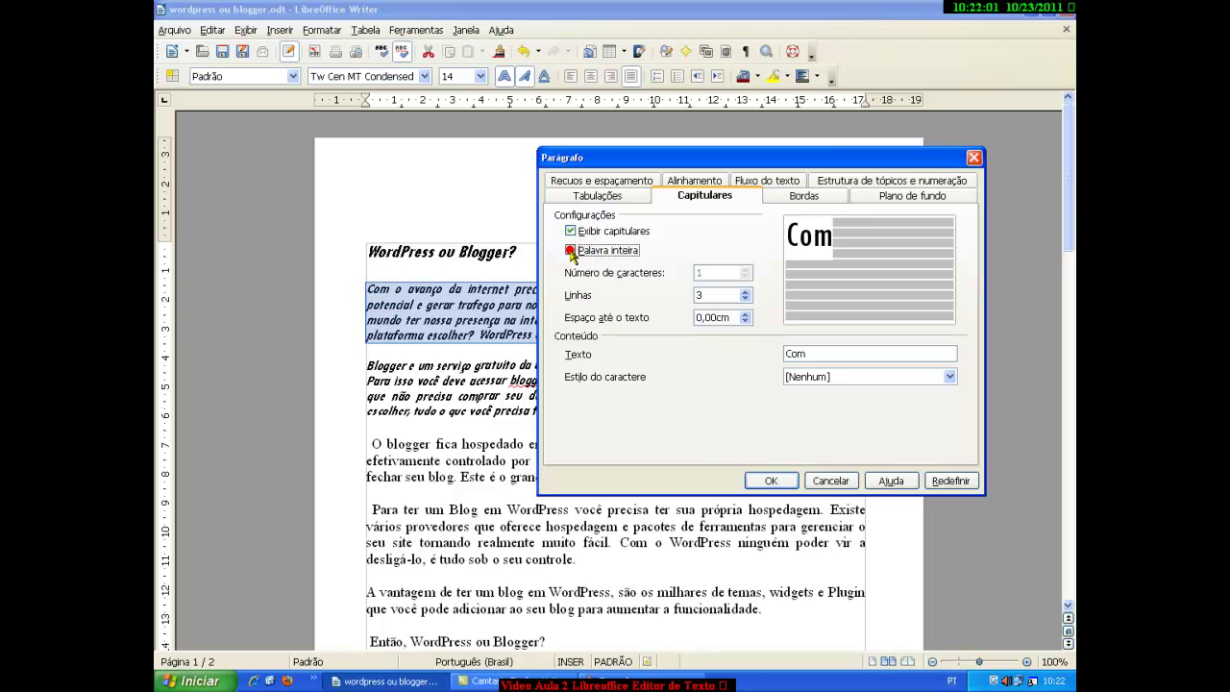
{"action": "left_click", "coordinate": [571, 250]}
Switch Exibir capitulares off and on again, and do the same with Palavra inteira enabled
{"action": "left_click", "coordinate": [571, 232]}
{"action": "left_click", "coordinate": [570, 232]}
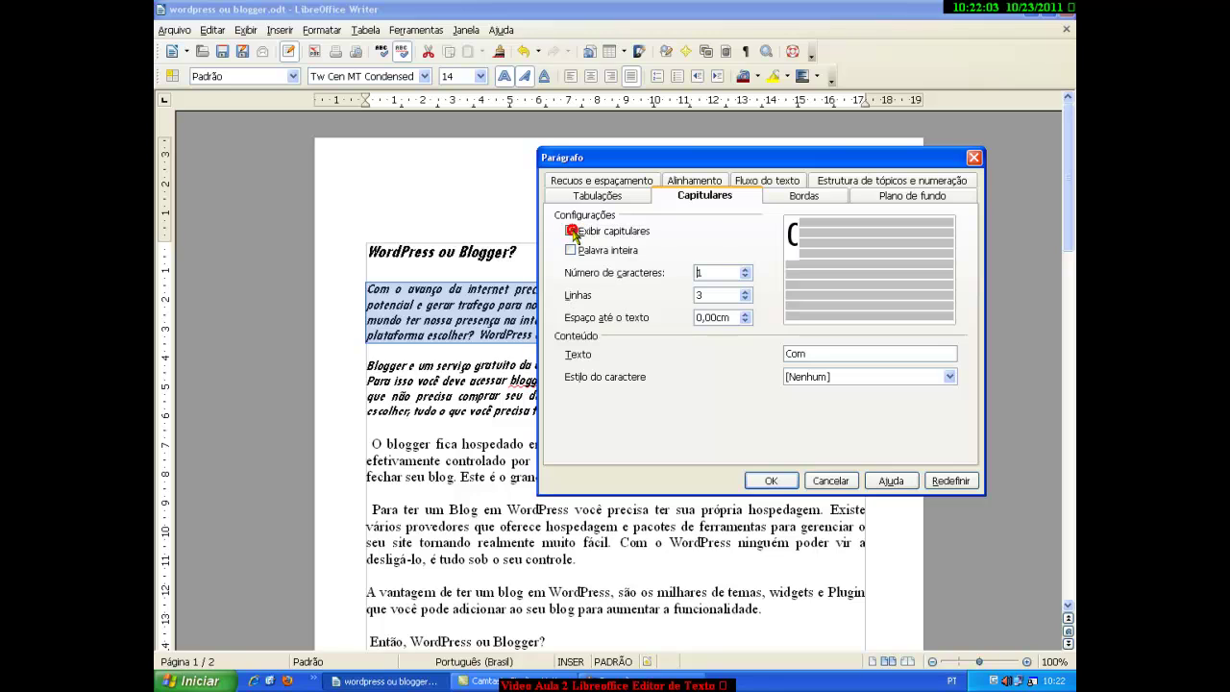
{"action": "left_click", "coordinate": [571, 251]}
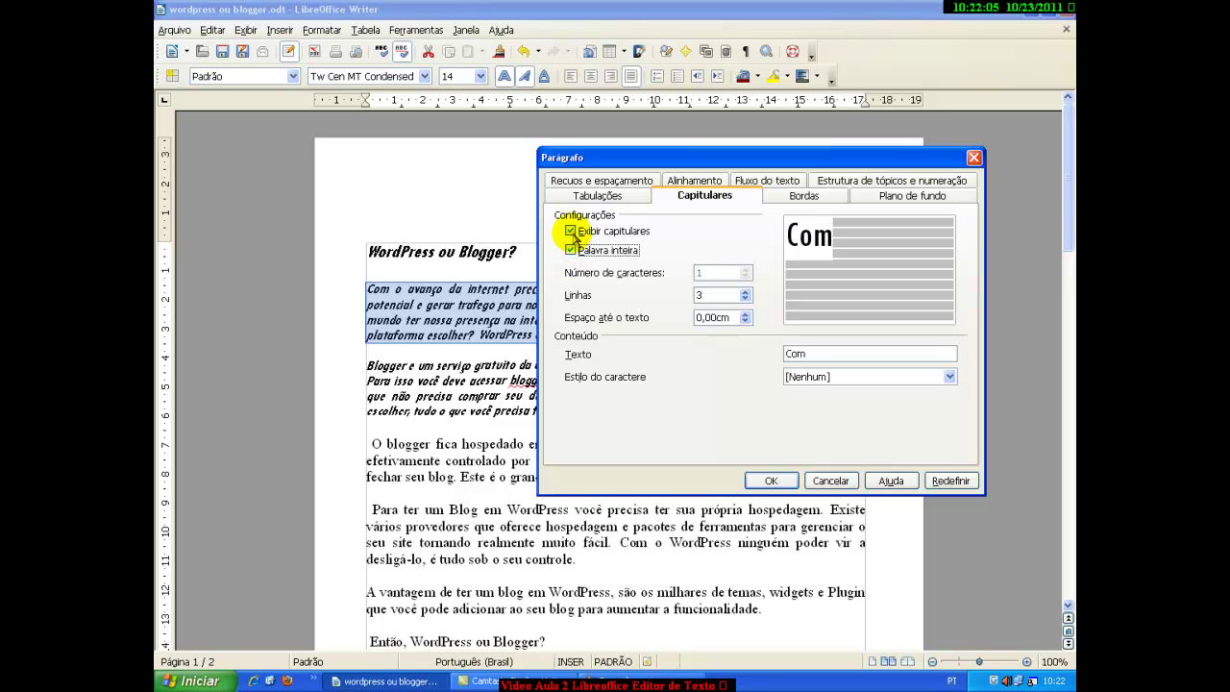
{"action": "left_click", "coordinate": [571, 232]}
{"action": "left_click", "coordinate": [570, 232]}
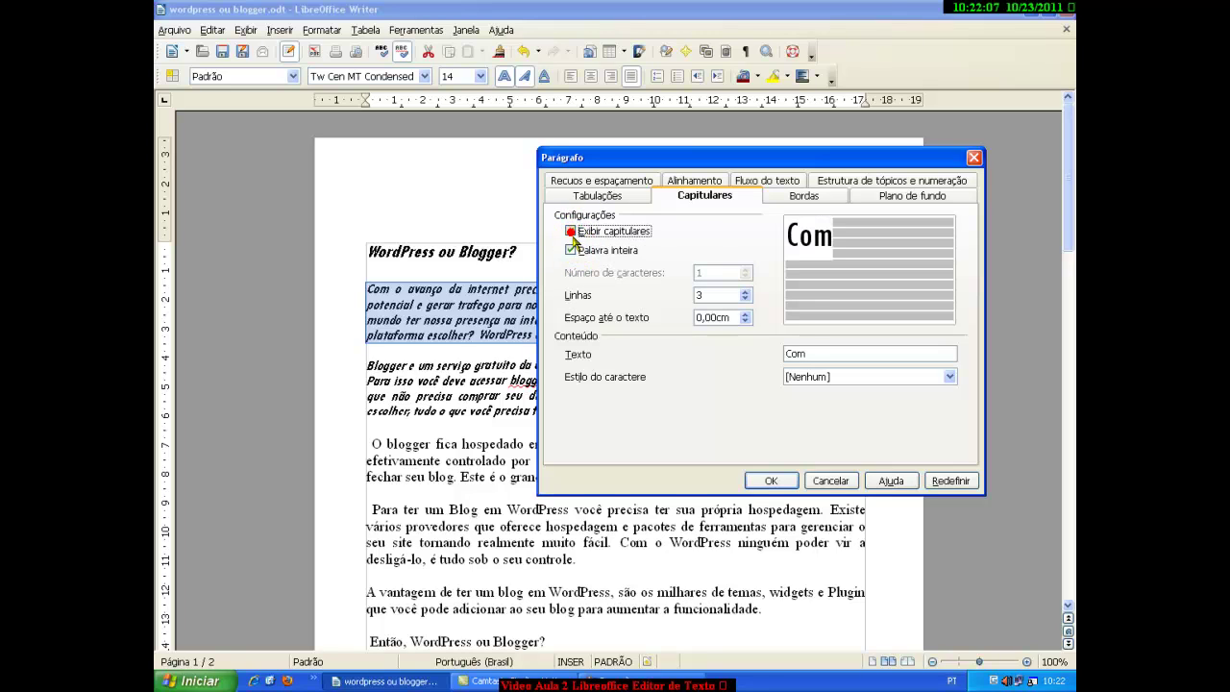
Disable Palavra inteira for the drop cap and raise its number of characters to 3
{"action": "left_click", "coordinate": [570, 251]}
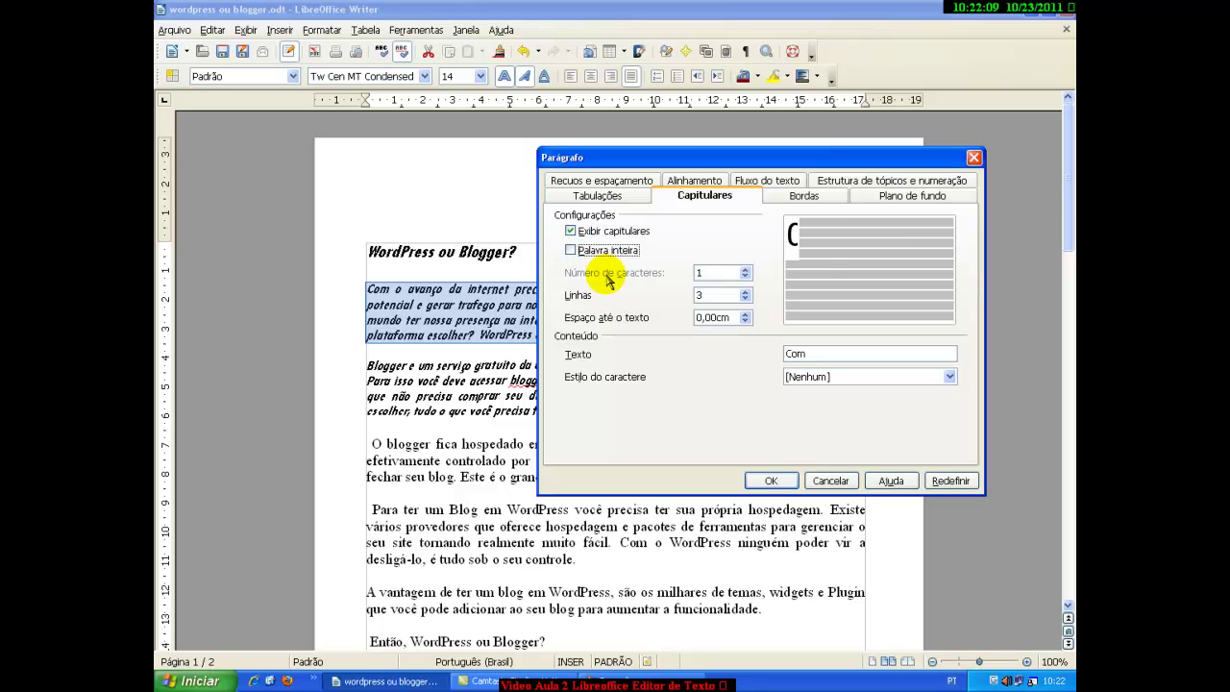
{"action": "left_click", "coordinate": [746, 271]}
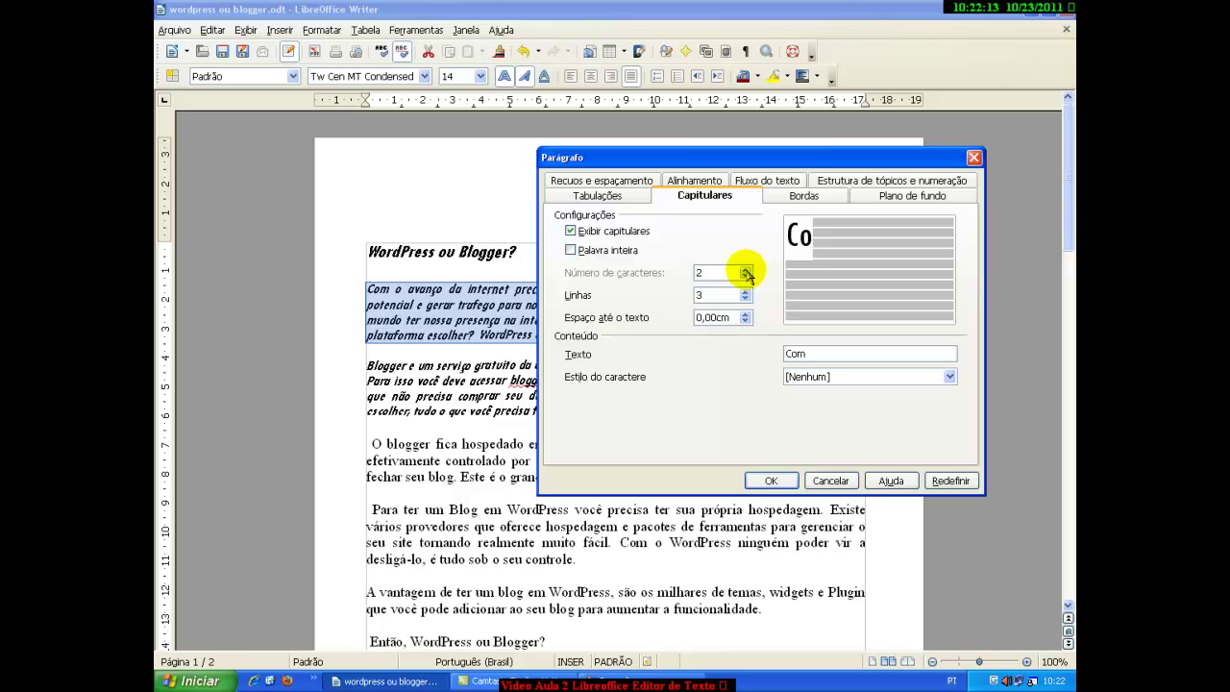
{"action": "left_click", "coordinate": [746, 271]}
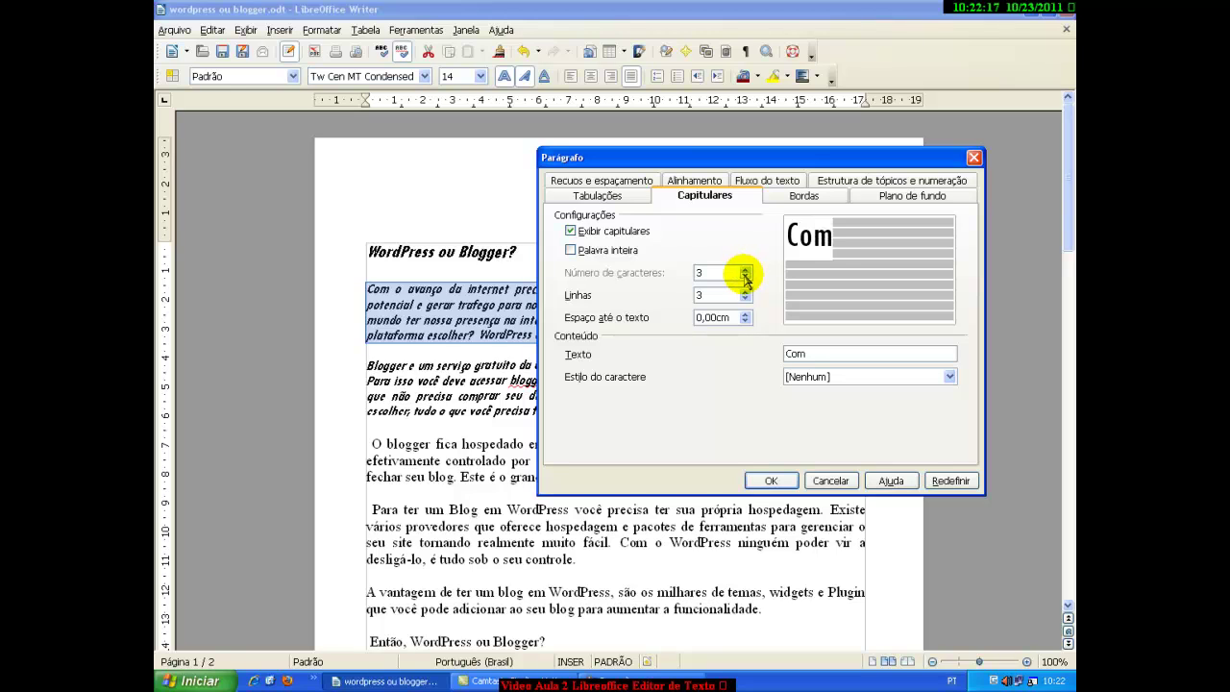
Set the drop cap to 1 character spanning 4 lines and apply it to the first body paragraph
{"action": "left_click", "coordinate": [746, 276]}
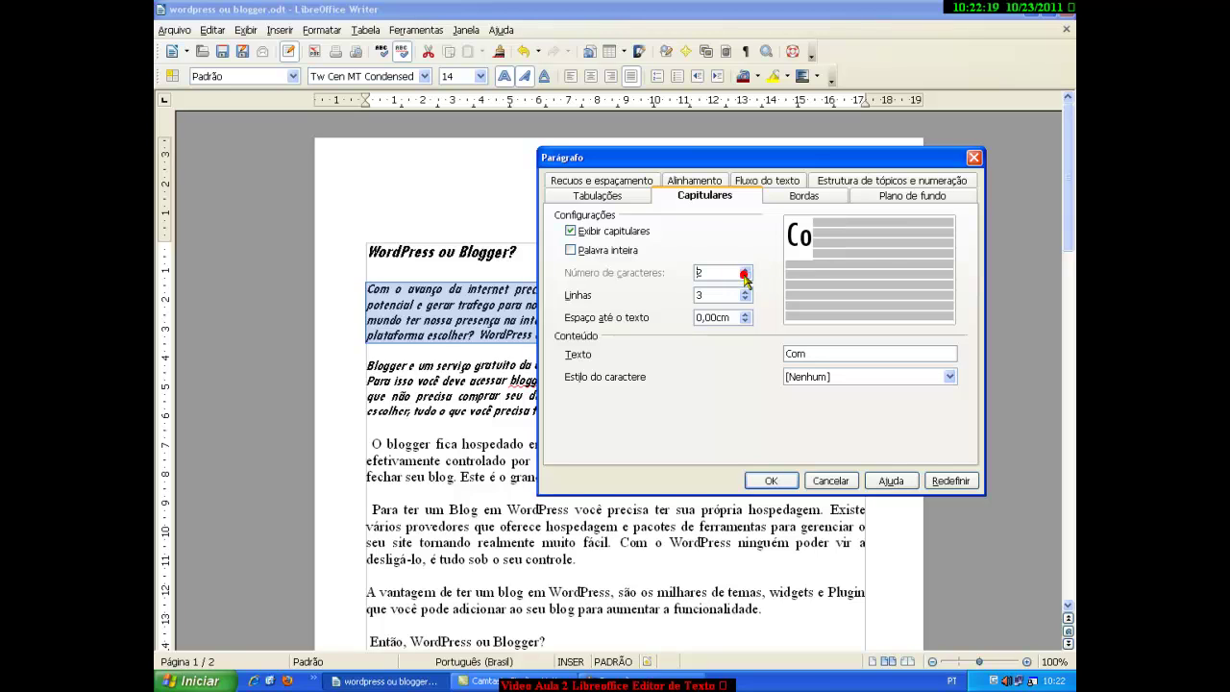
{"action": "left_click", "coordinate": [746, 276]}
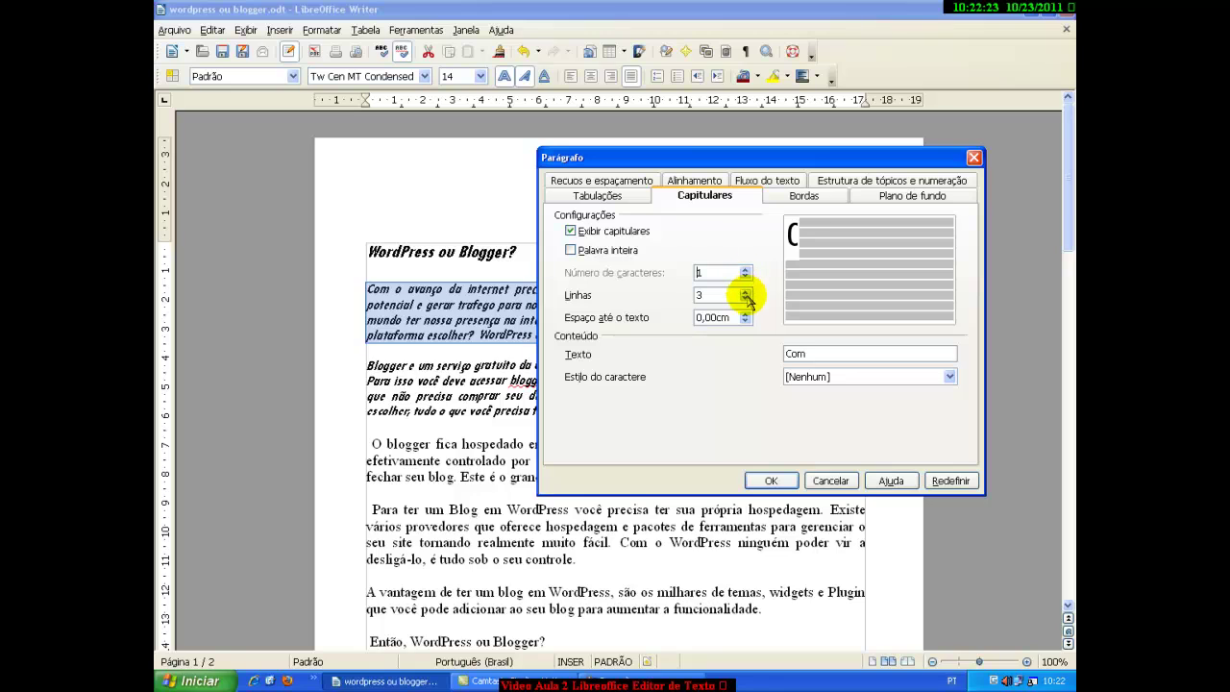
{"action": "left_click", "coordinate": [746, 294]}
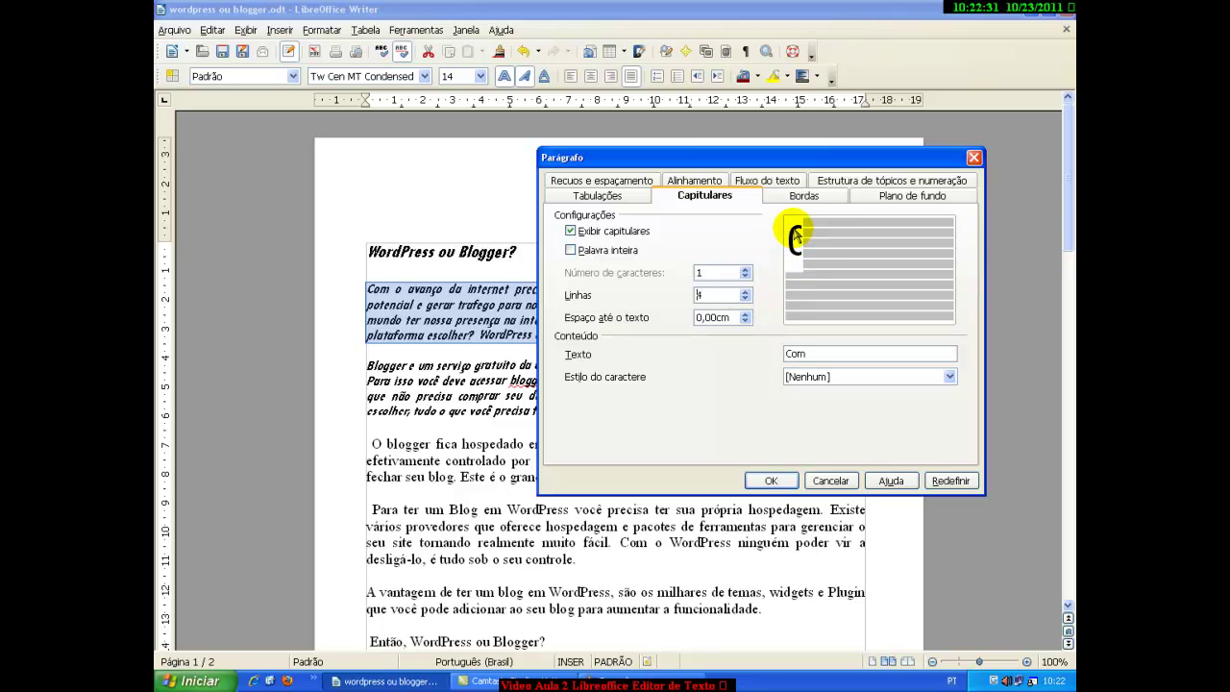
{"action": "left_click", "coordinate": [767, 481]}
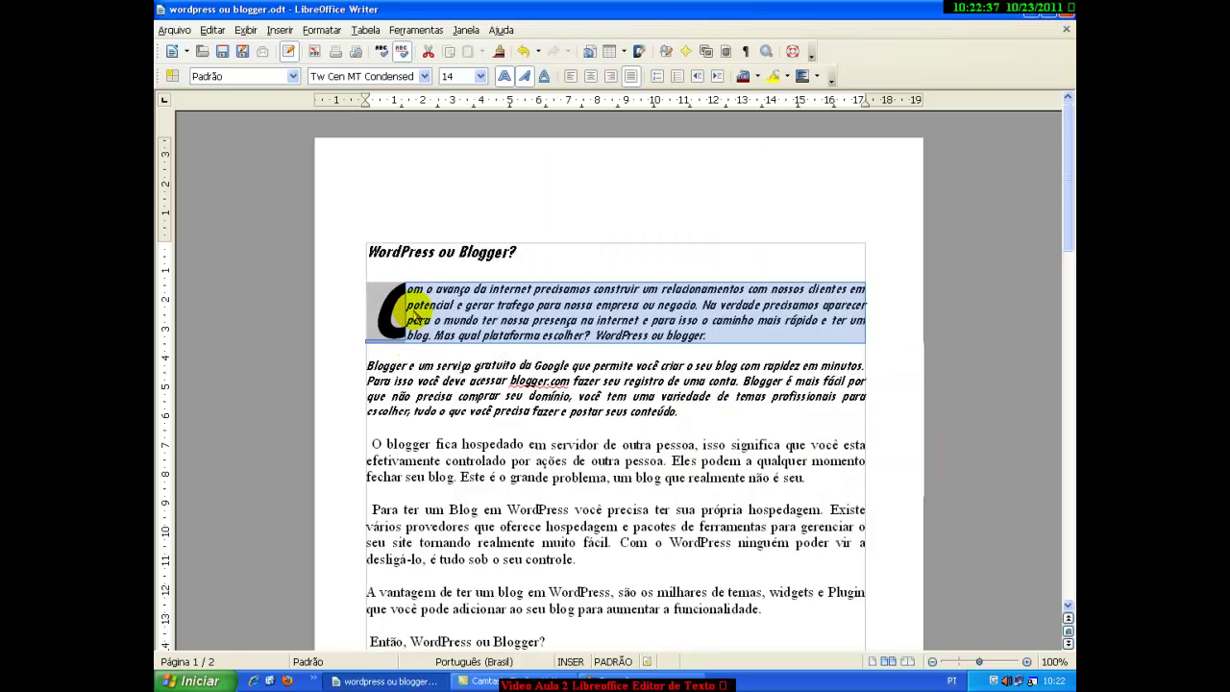
Reduce the first body paragraph's drop cap to 2 lines, apply it, and deselect the paragraph
{"action": "left_click", "coordinate": [322, 30]}
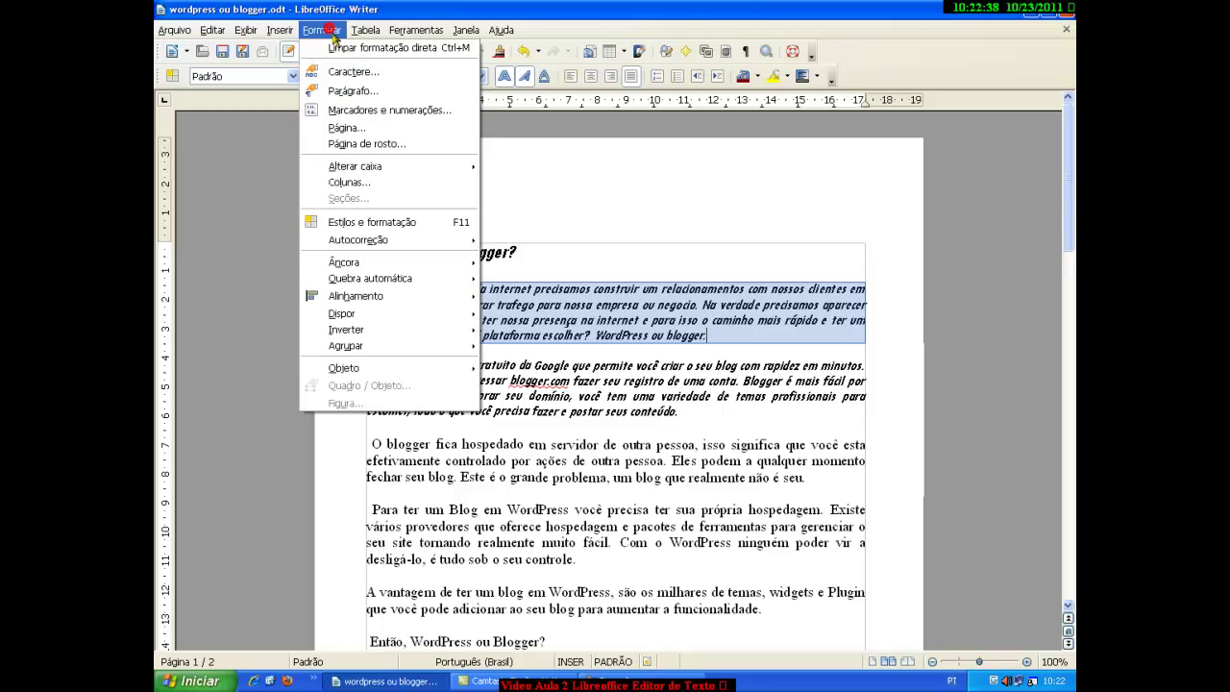
{"action": "left_click", "coordinate": [346, 90]}
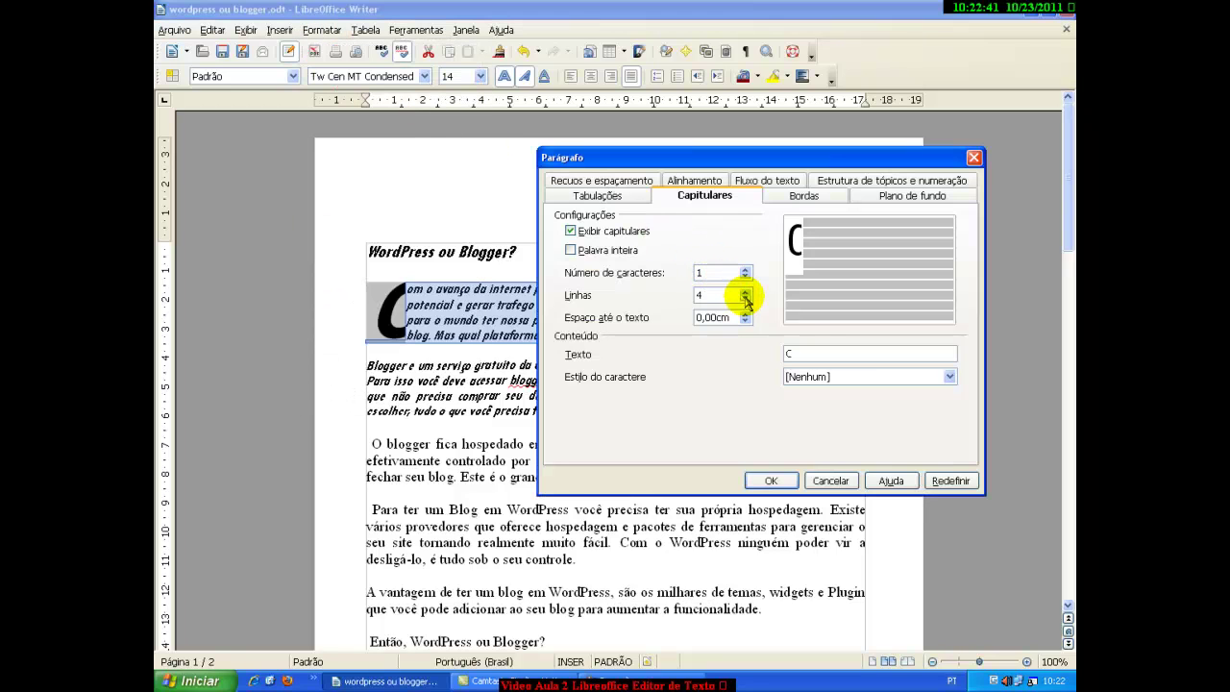
{"action": "left_click", "coordinate": [746, 299]}
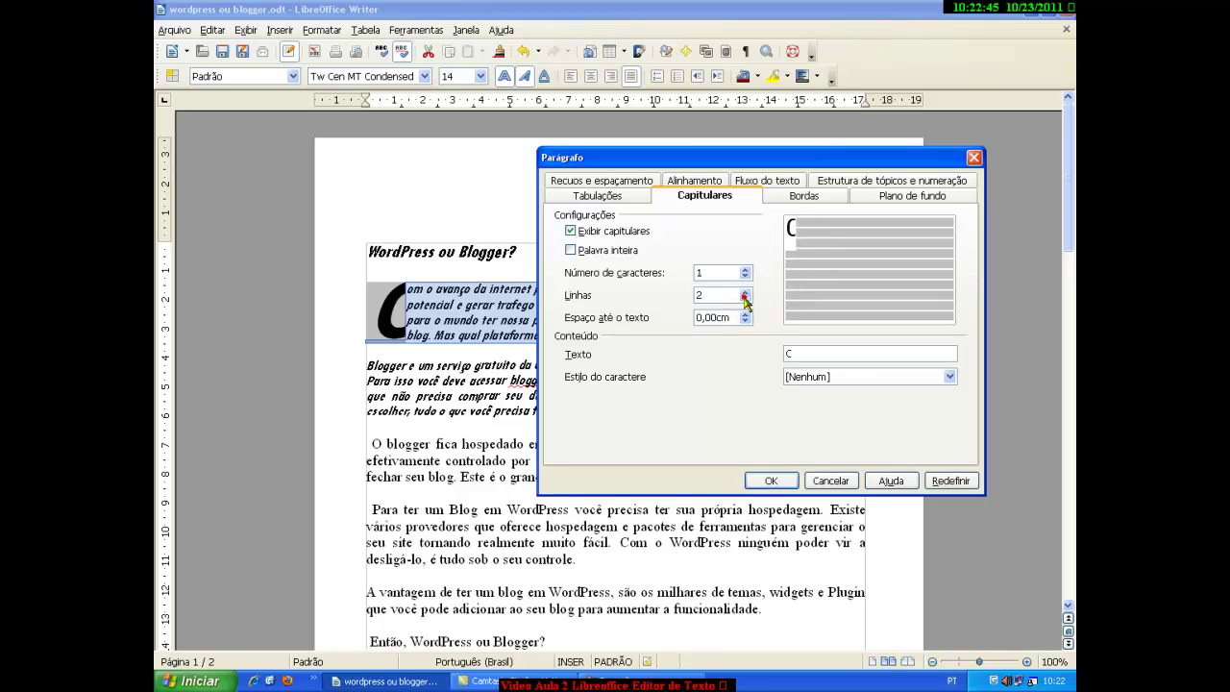
{"action": "left_click", "coordinate": [766, 481]}
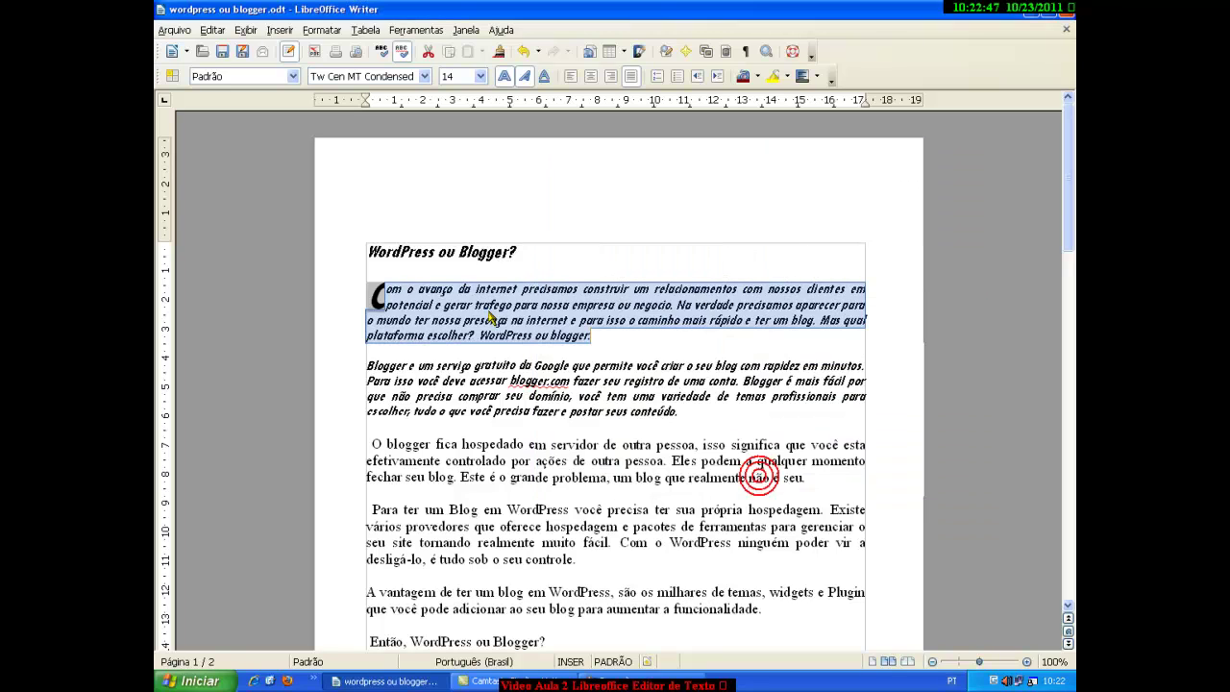
{"action": "left_click", "coordinate": [434, 304]}
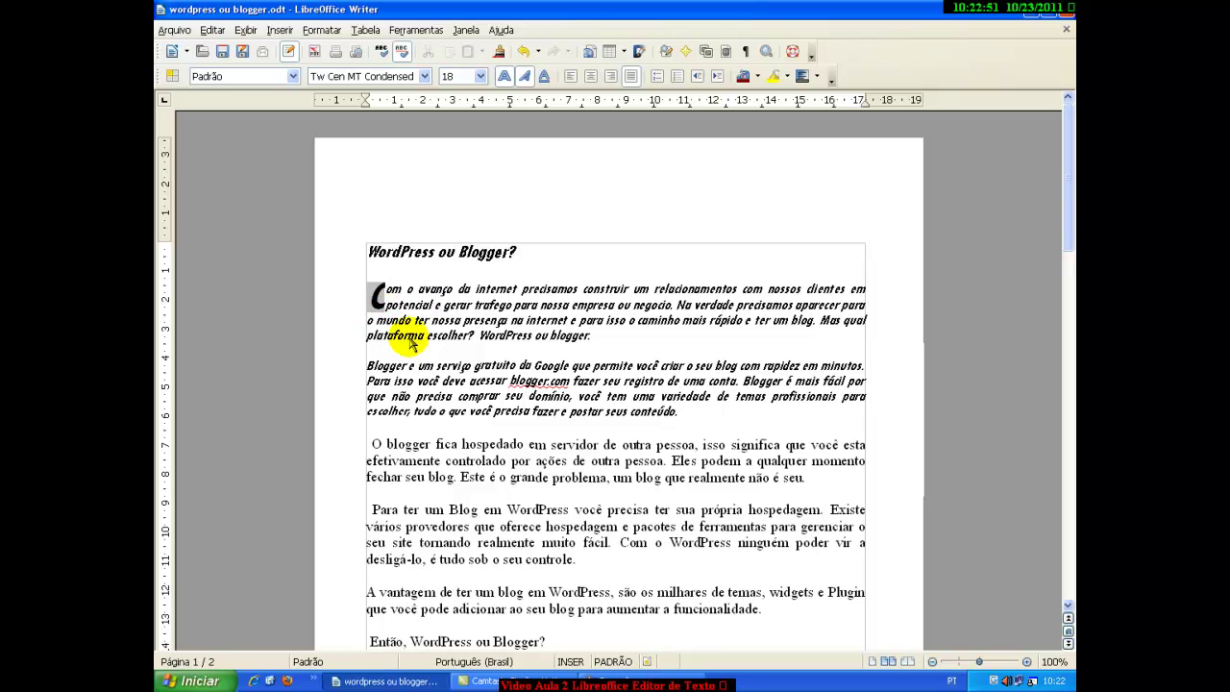
{"action": "left_click", "coordinate": [381, 295]}
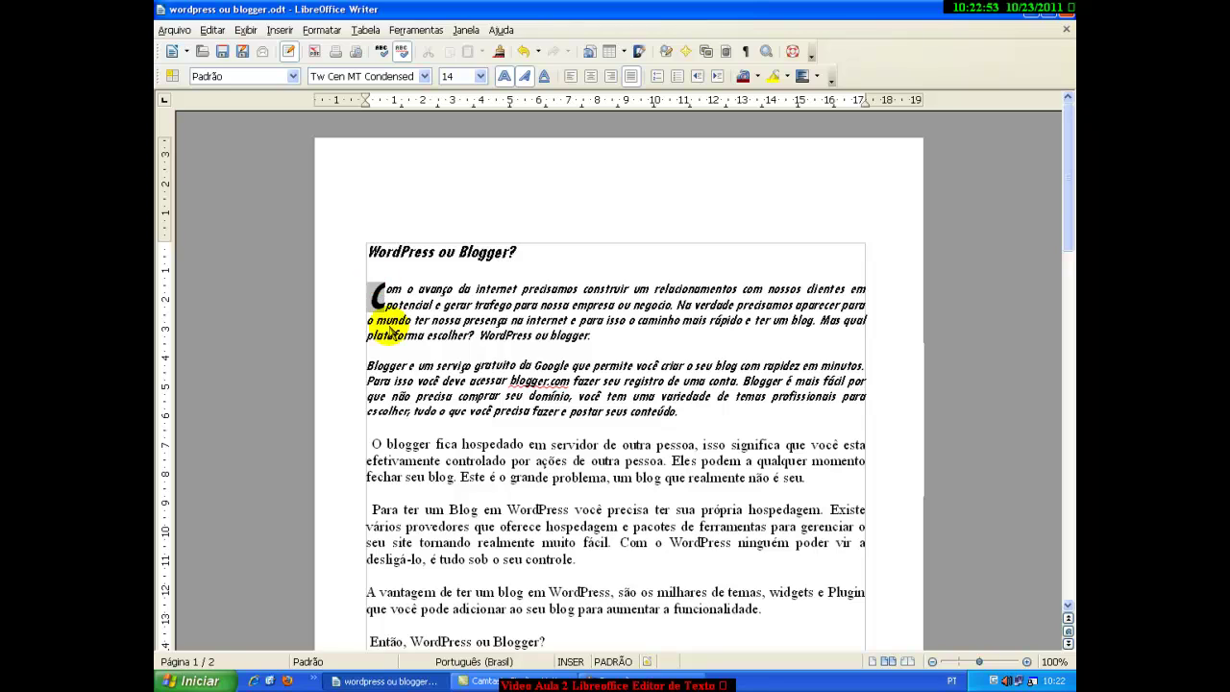
Reselect the first body paragraph, set its drop cap's Espaço até o texto to 0,40cm, apply, and deselect the text
{"action": "left_click_drag", "start_coordinate": [378, 285], "coordinate": [620, 344]}
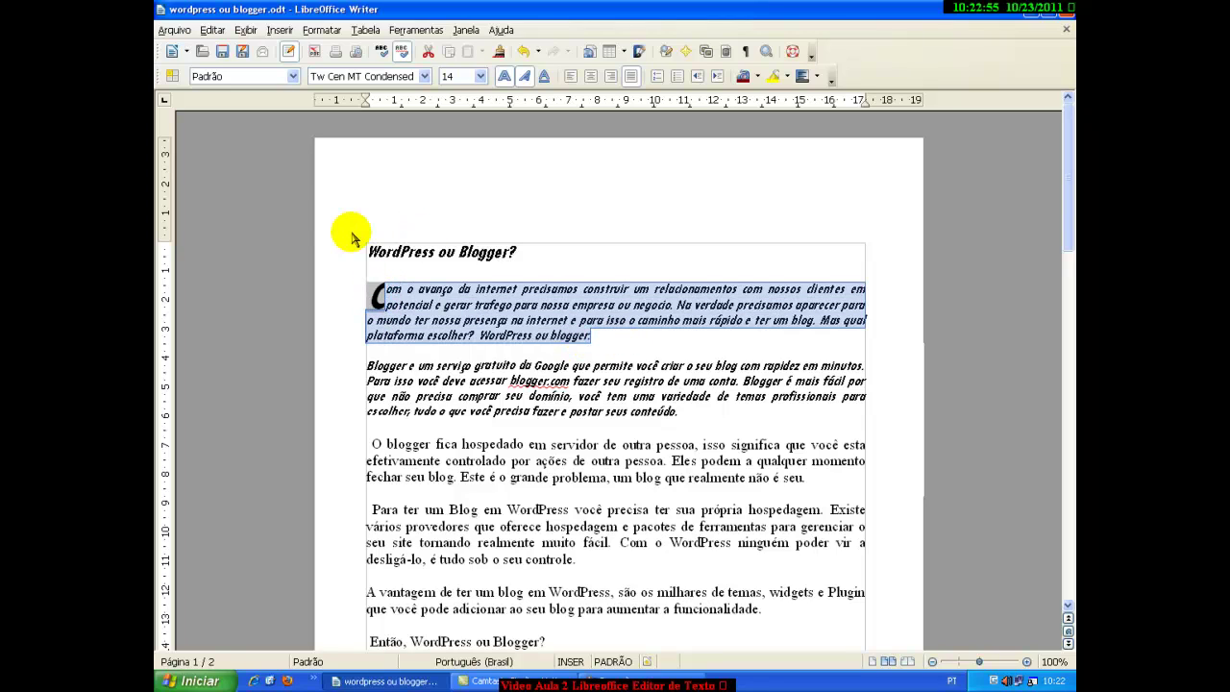
{"action": "left_click", "coordinate": [325, 30]}
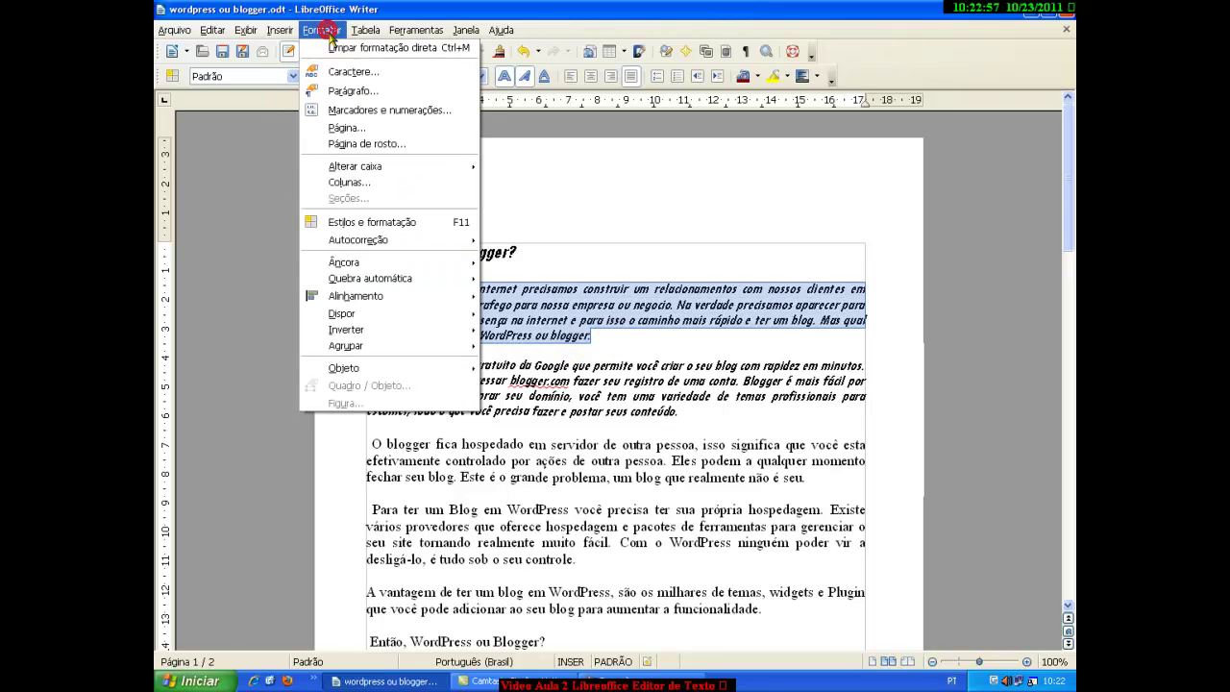
{"action": "left_click", "coordinate": [355, 95]}
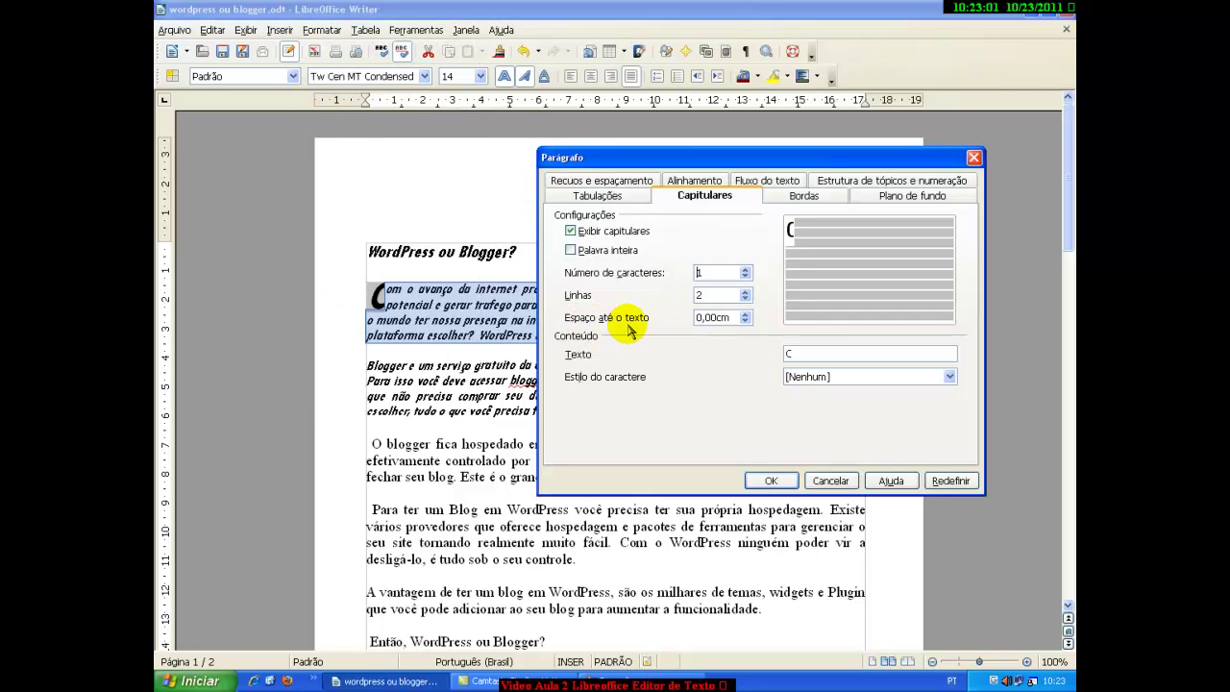
{"action": "left_click", "coordinate": [746, 316]}
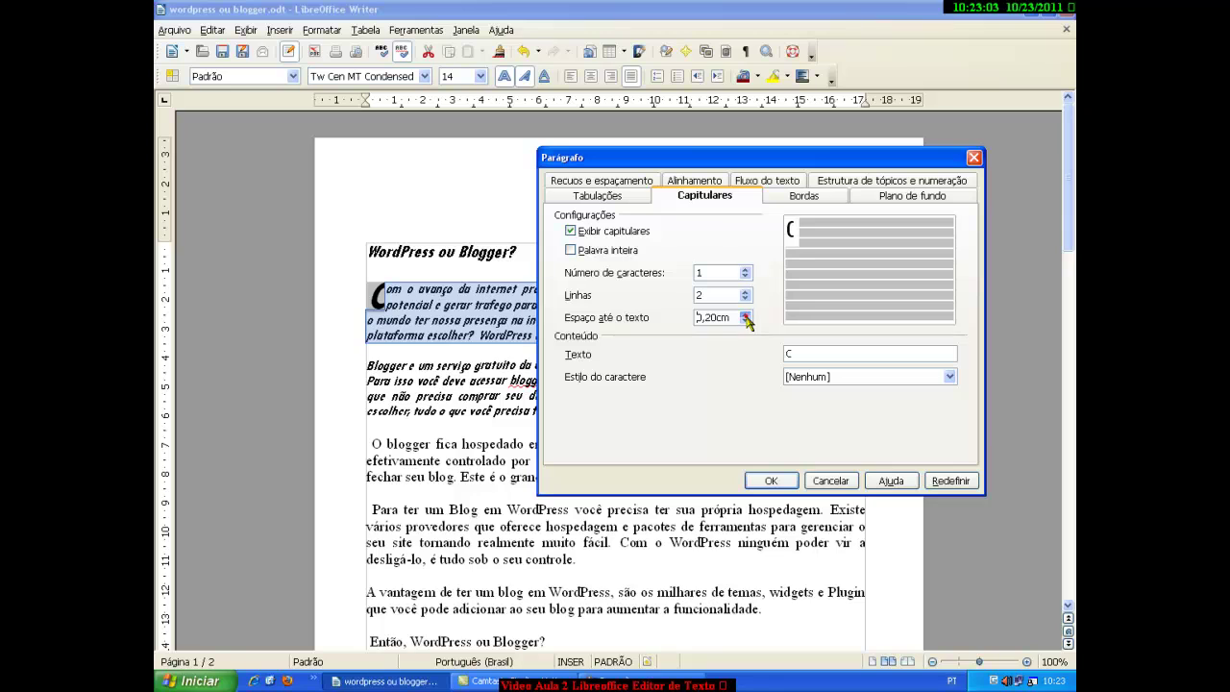
{"action": "left_click", "coordinate": [746, 315]}
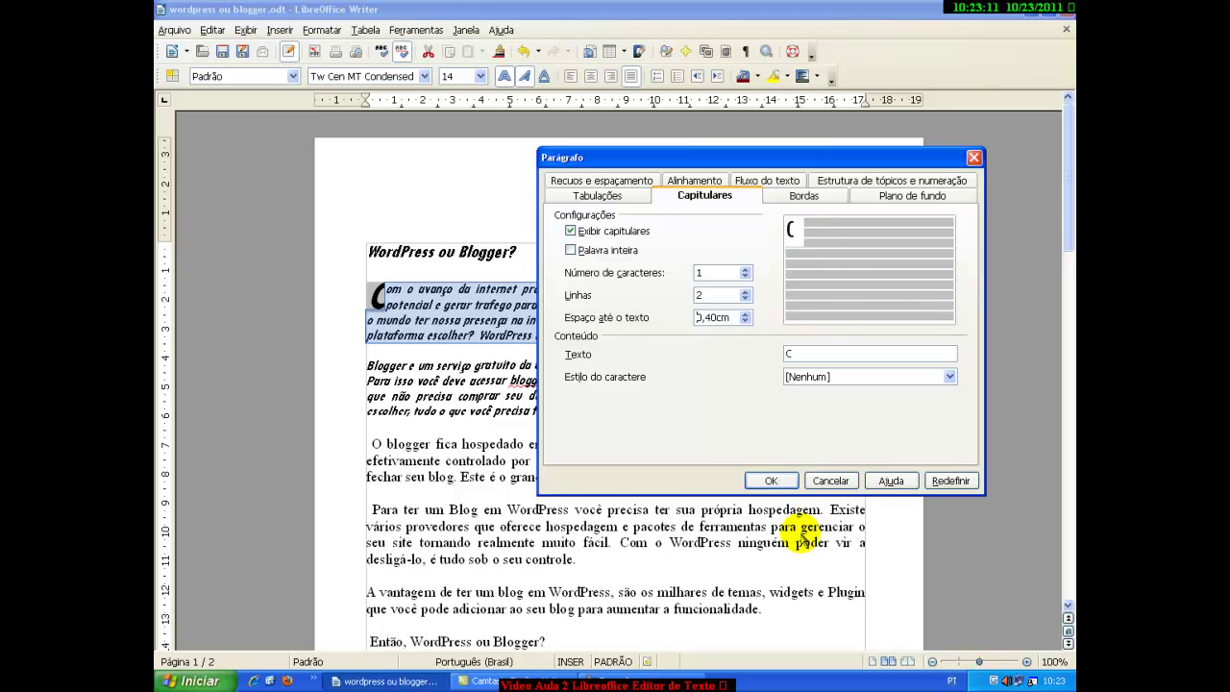
{"action": "left_click", "coordinate": [770, 480]}
{"action": "left_click", "coordinate": [449, 288]}
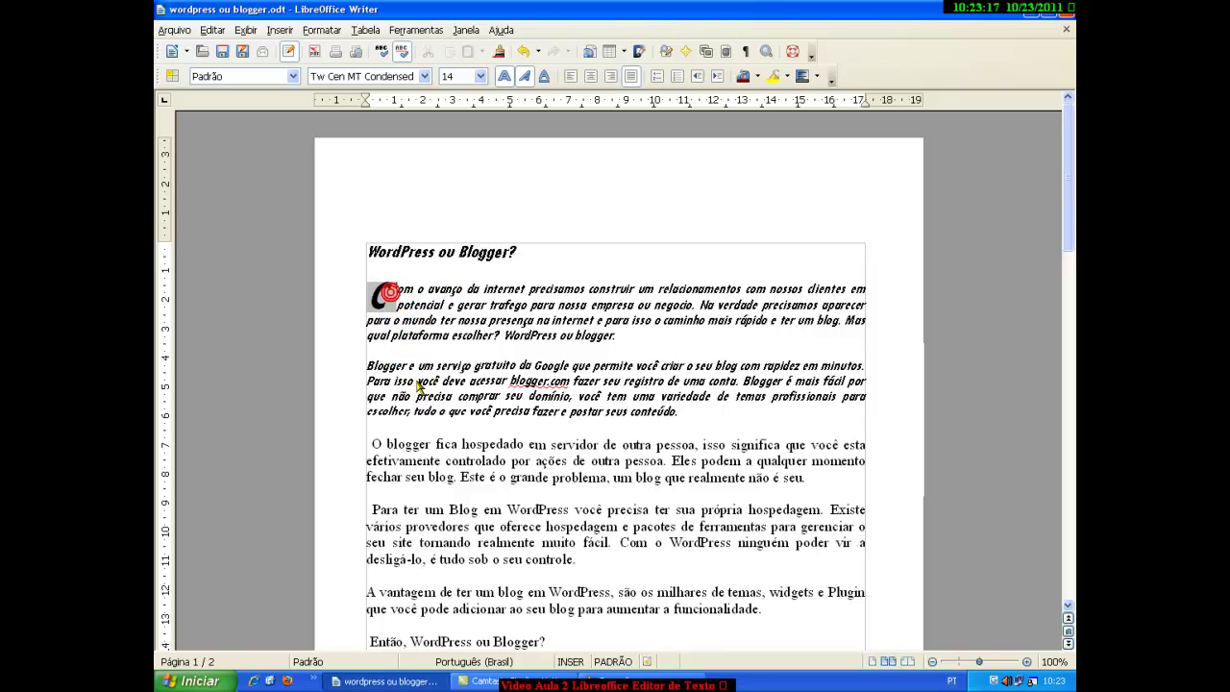
Select the first body paragraph again, try 0,60cm of drop cap spacing, and set Espaço até o texto to 0,00cm
{"action": "left_click_drag", "start_coordinate": [380, 293], "coordinate": [617, 336]}
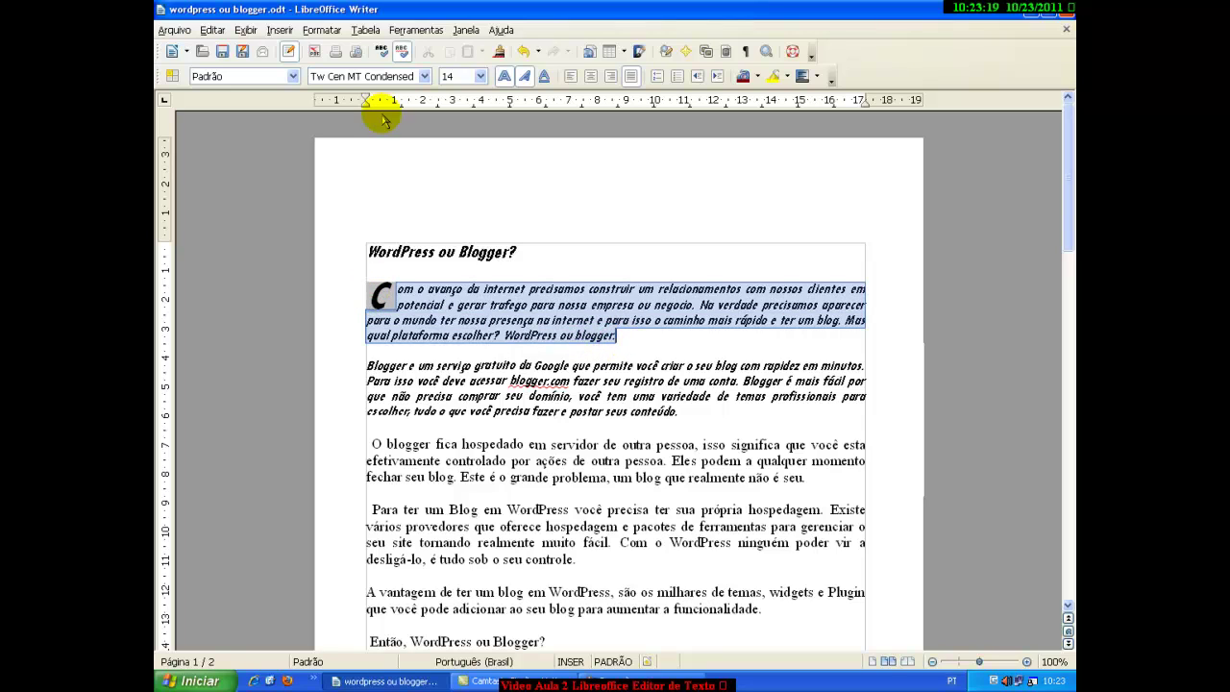
{"action": "left_click", "coordinate": [322, 30]}
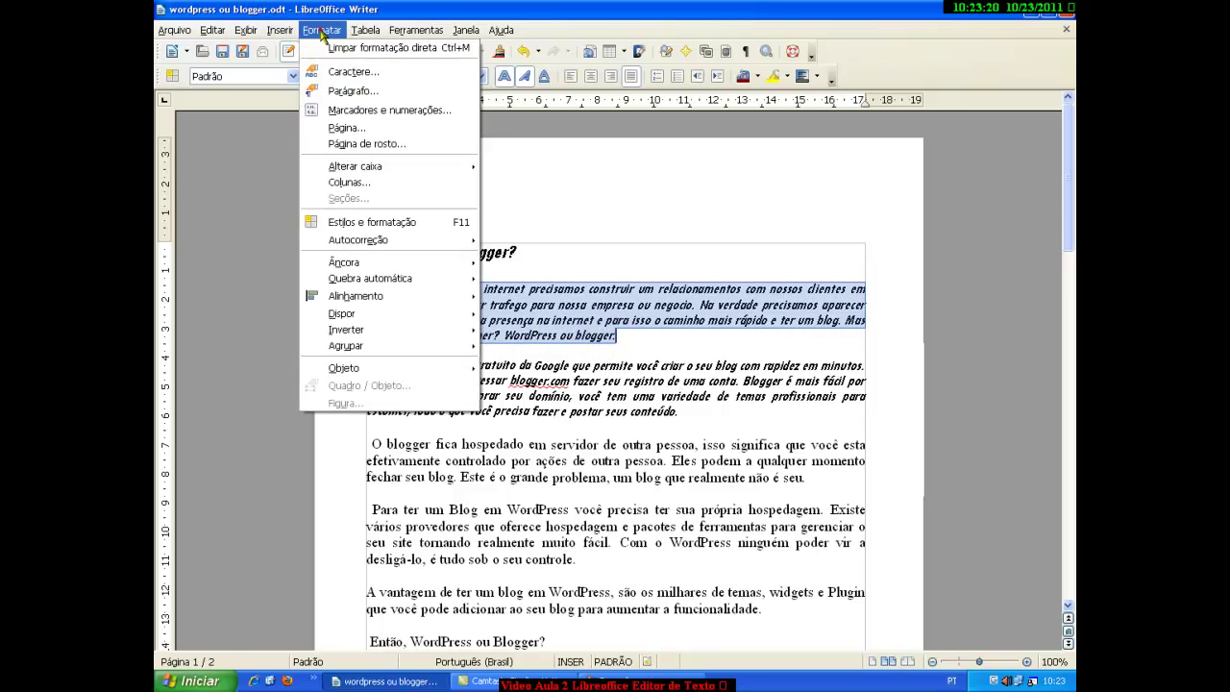
{"action": "left_click", "coordinate": [343, 91]}
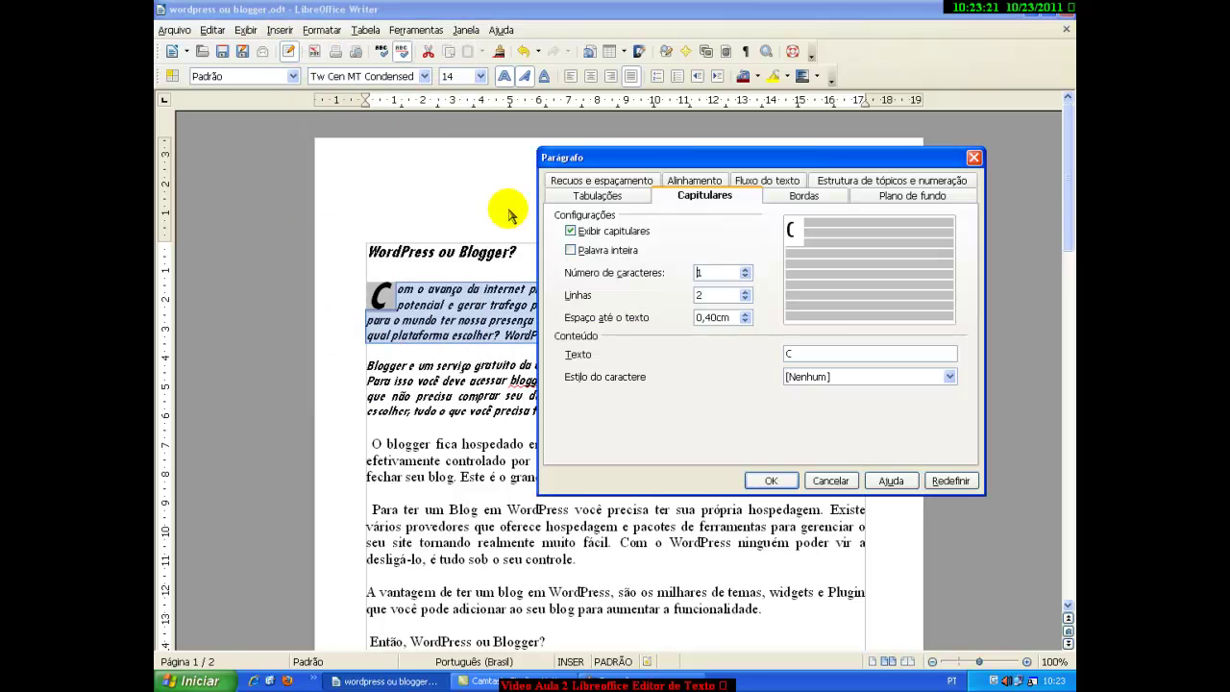
{"action": "left_click", "coordinate": [746, 318]}
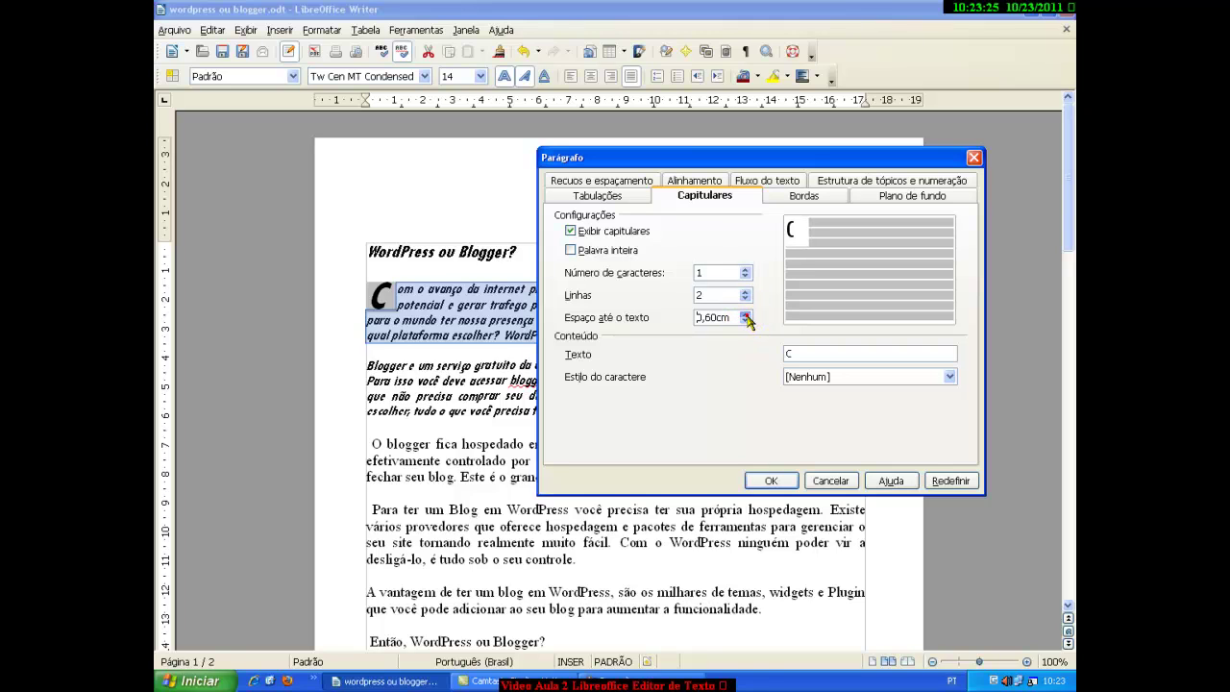
{"action": "left_click", "coordinate": [746, 321]}
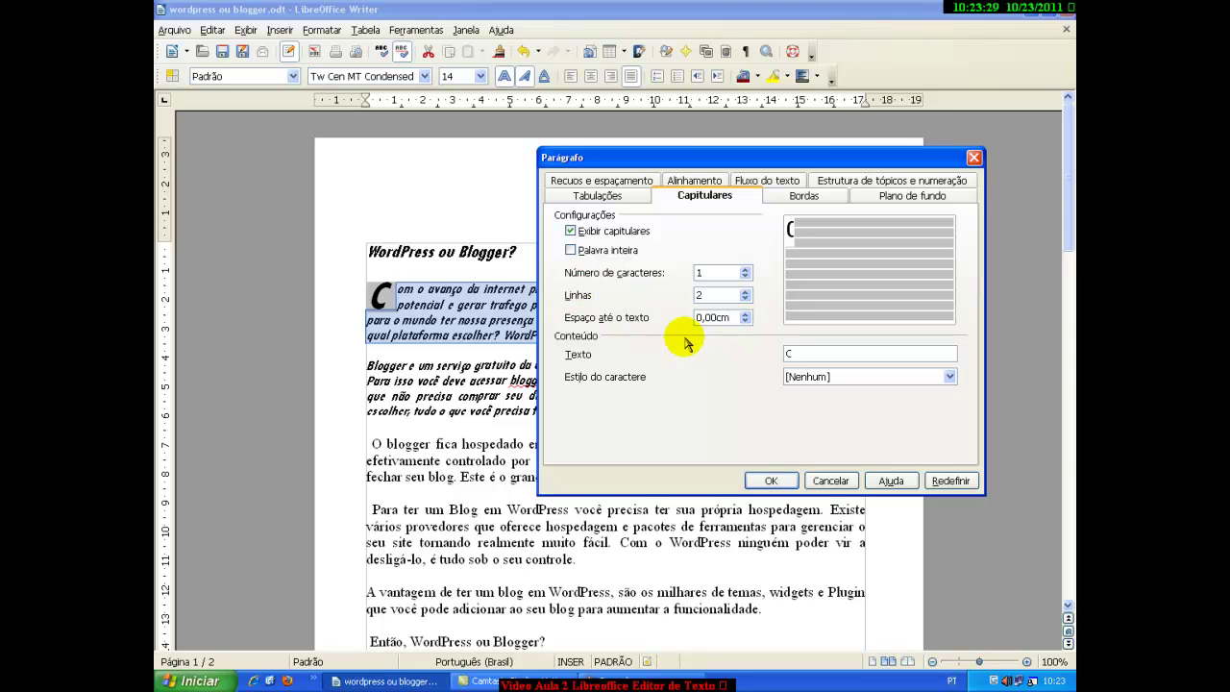
Try the drop cap character styles Âncora de nota de rodapé, Caracteres de nota de rodapé, Ênfase, Âncora de nota de fim and Citação
{"action": "left_click", "coordinate": [918, 379]}
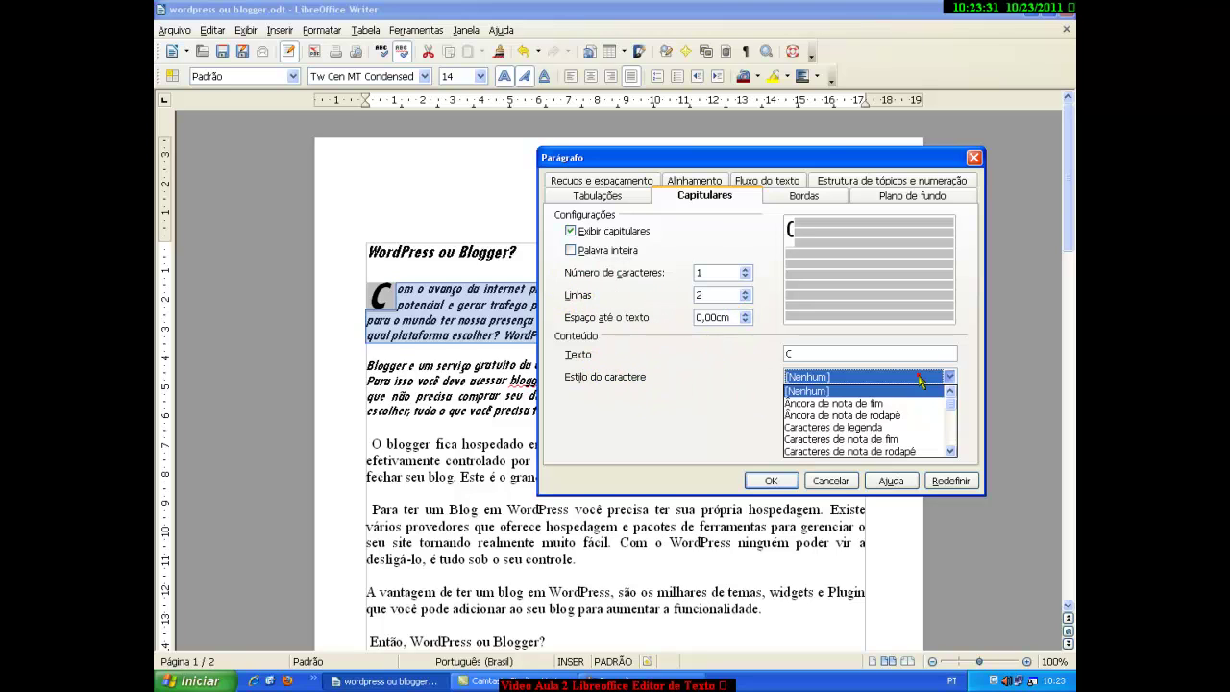
{"action": "left_click", "coordinate": [893, 415]}
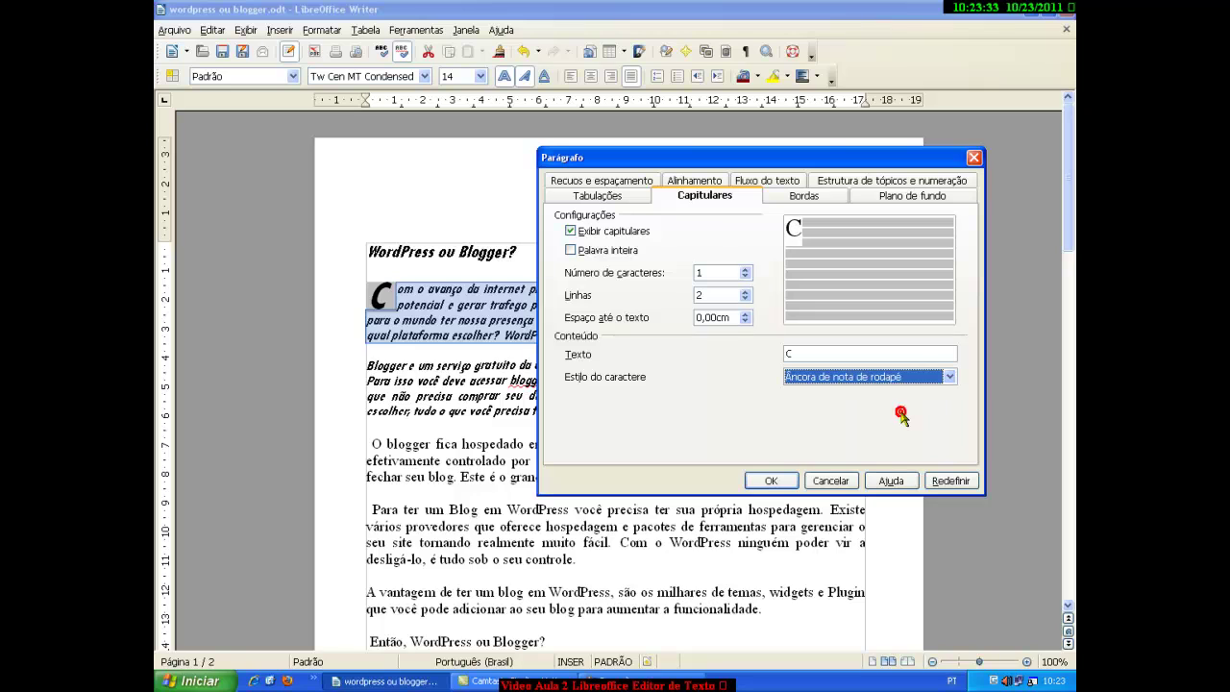
{"action": "left_click", "coordinate": [949, 377]}
{"action": "left_click", "coordinate": [894, 423]}
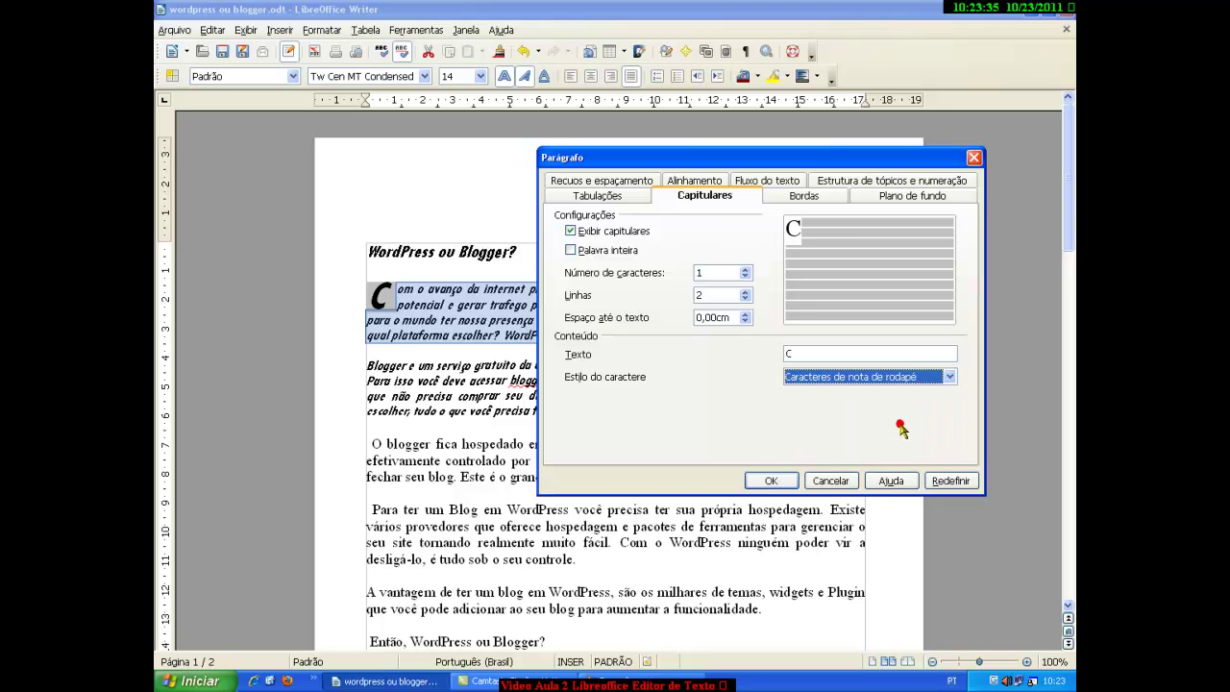
{"action": "left_click", "coordinate": [949, 378]}
{"action": "left_click", "coordinate": [878, 428]}
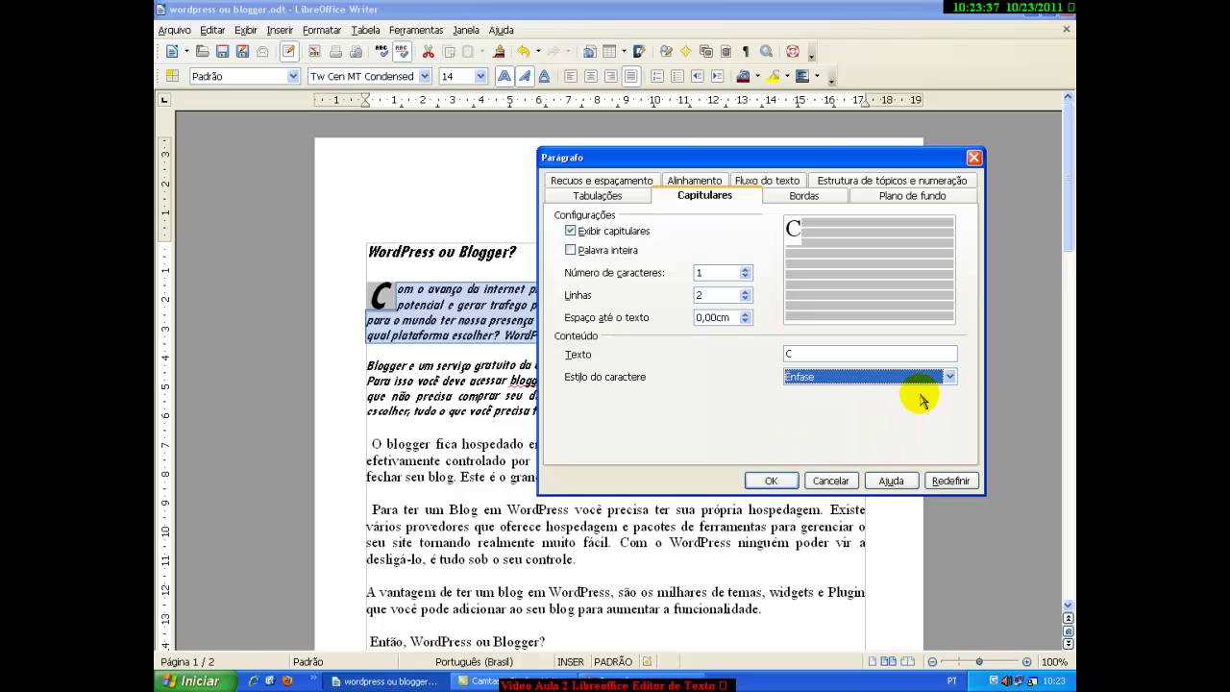
{"action": "left_click", "coordinate": [949, 377]}
{"action": "scroll", "coordinate": [922, 408], "scroll_direction": "up", "scroll_amount": 3}
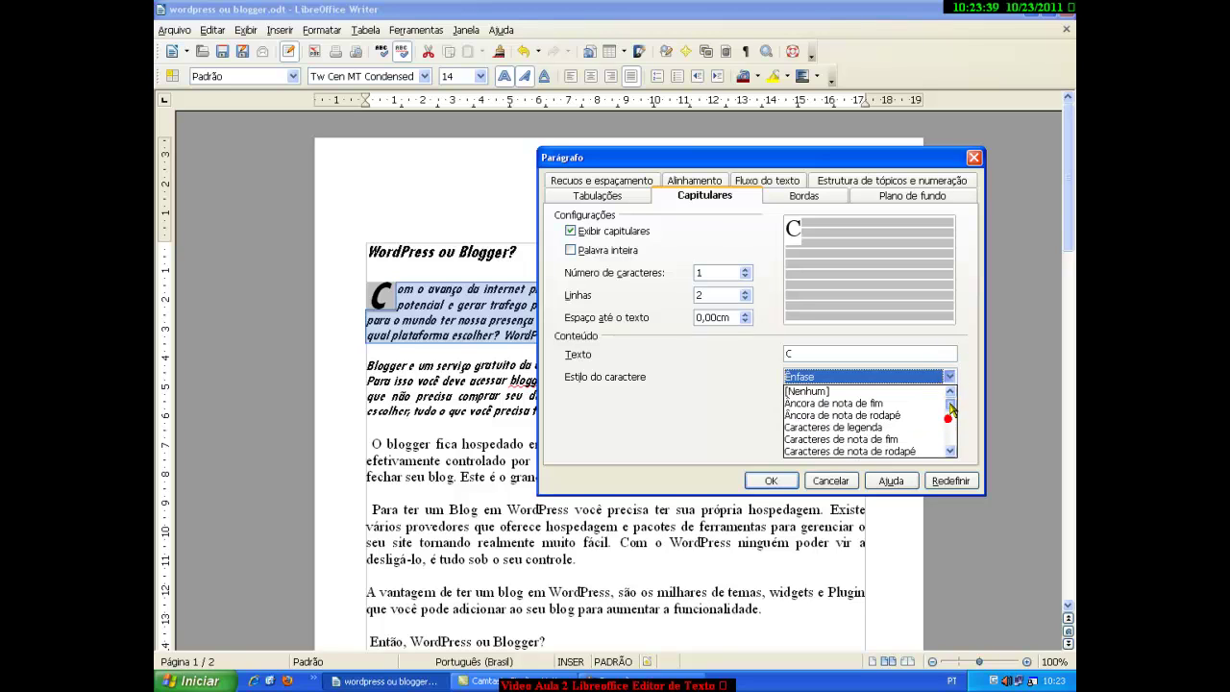
{"action": "left_click", "coordinate": [901, 404]}
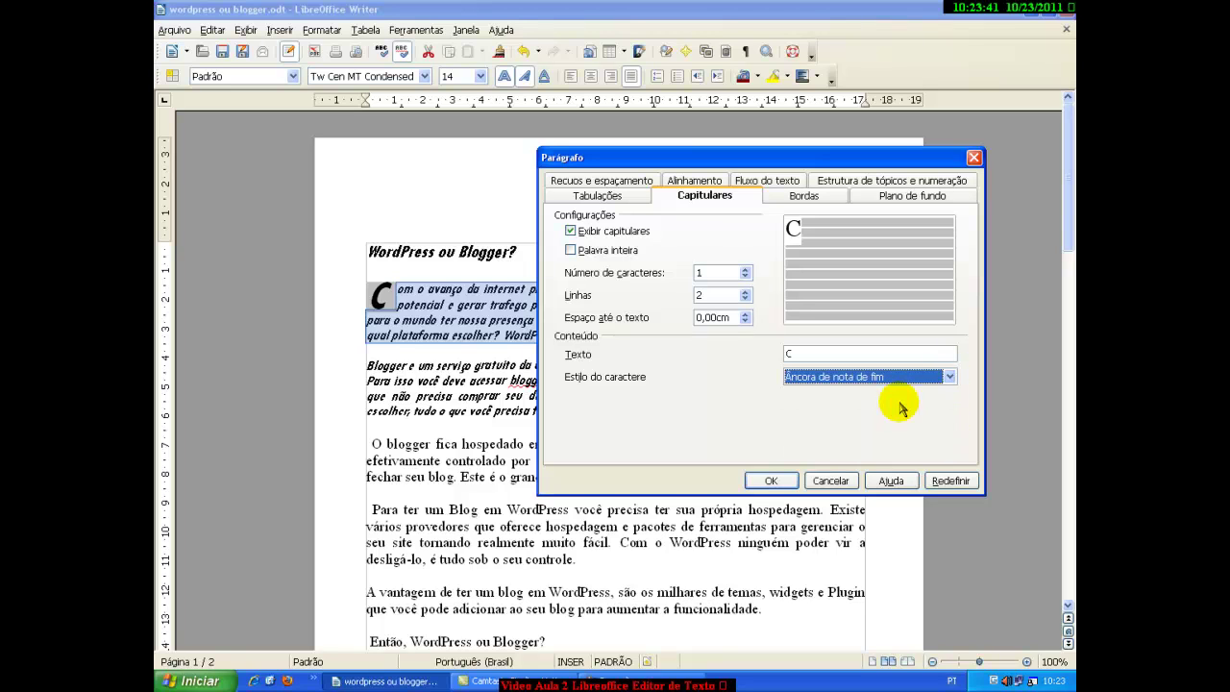
{"action": "left_click", "coordinate": [906, 375]}
{"action": "left_click", "coordinate": [867, 450]}
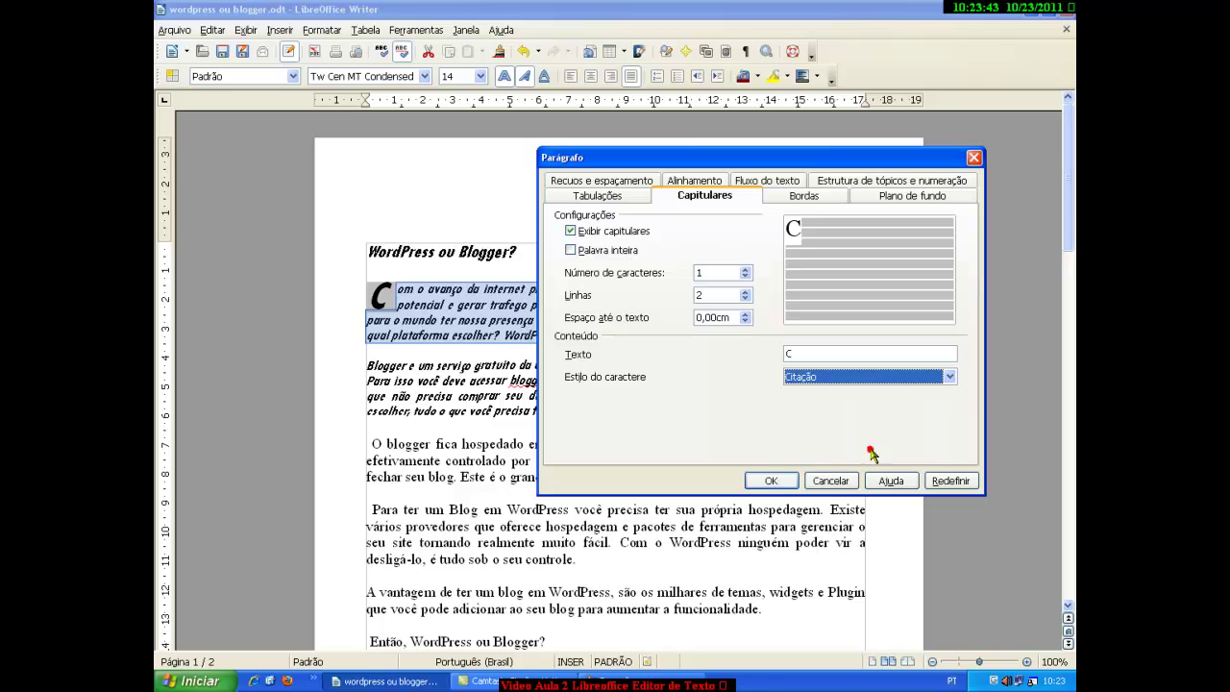
Set the drop cap's character style to Letras capitulares and apply the paragraph settings
{"action": "left_click", "coordinate": [948, 378]}
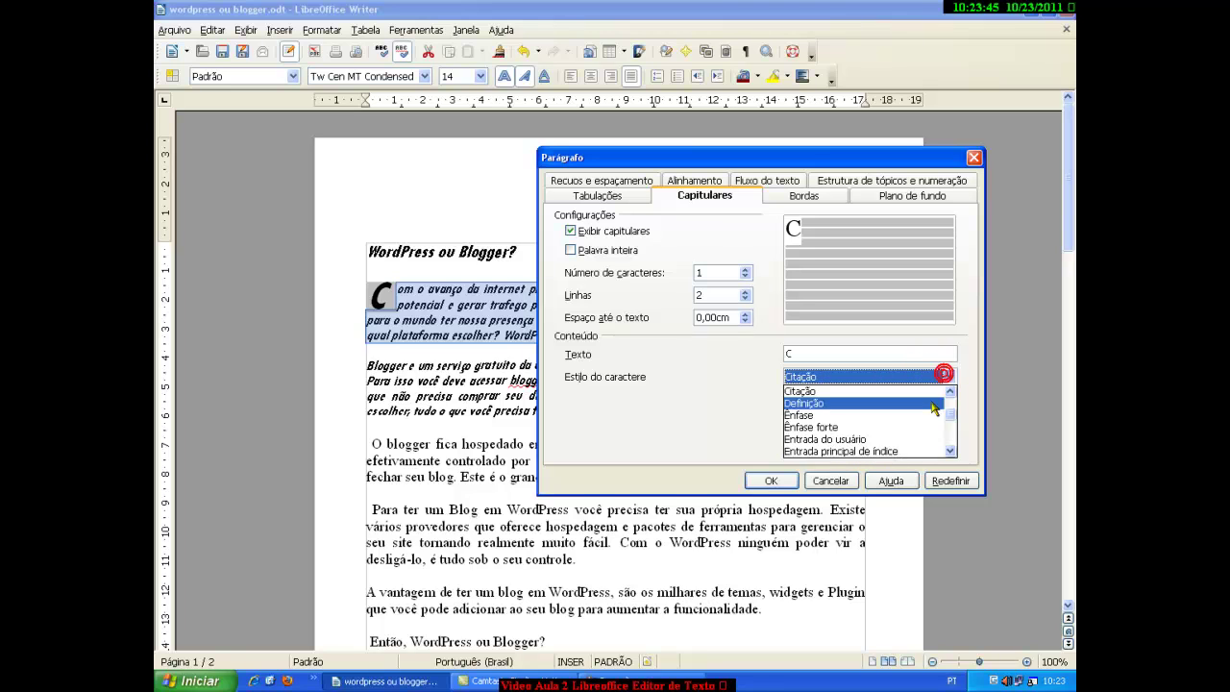
{"action": "scroll", "coordinate": [952, 450], "scroll_direction": "down", "scroll_amount": 4}
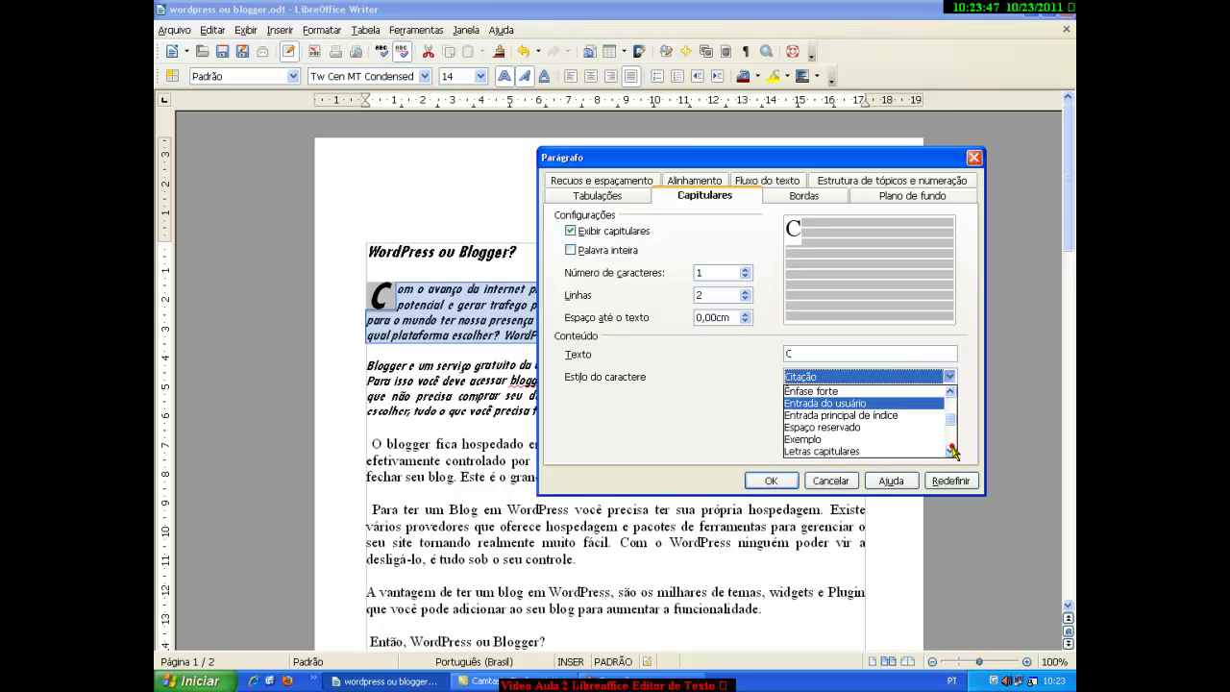
{"action": "left_click", "coordinate": [896, 441]}
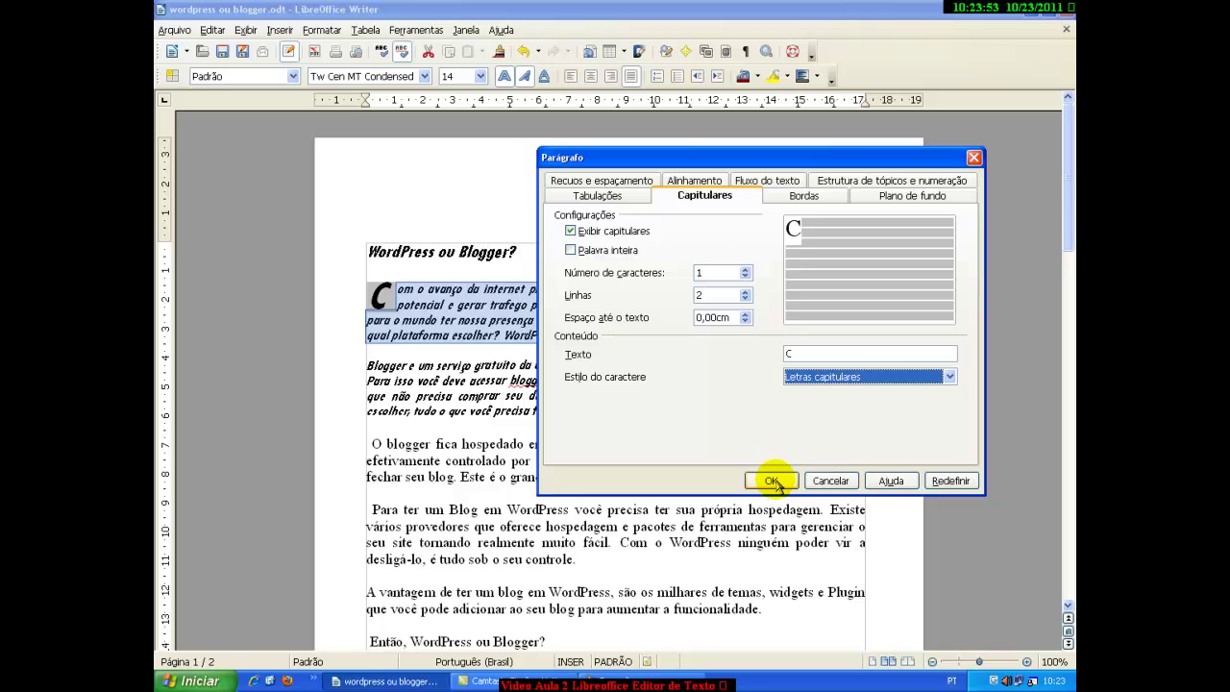
{"action": "left_click", "coordinate": [772, 480]}
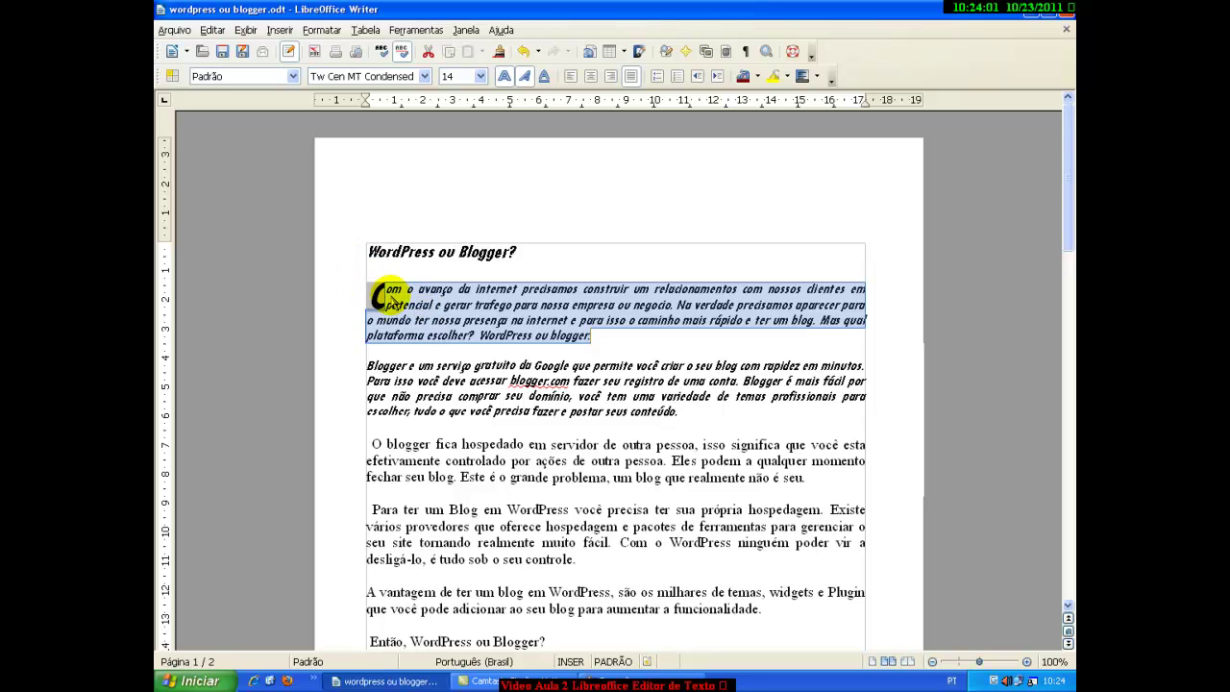
Give the first body paragraph a pale yellow background, apply the paragraph settings, and deselect the text
{"action": "left_click", "coordinate": [321, 30]}
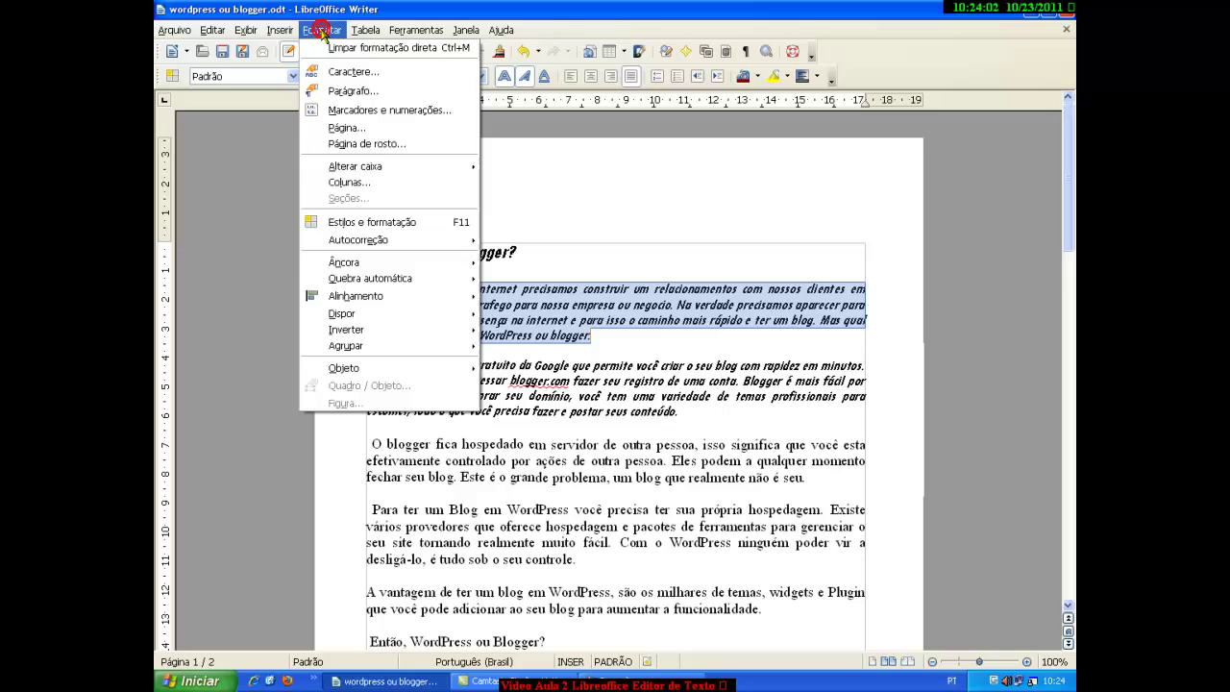
{"action": "left_click", "coordinate": [371, 93]}
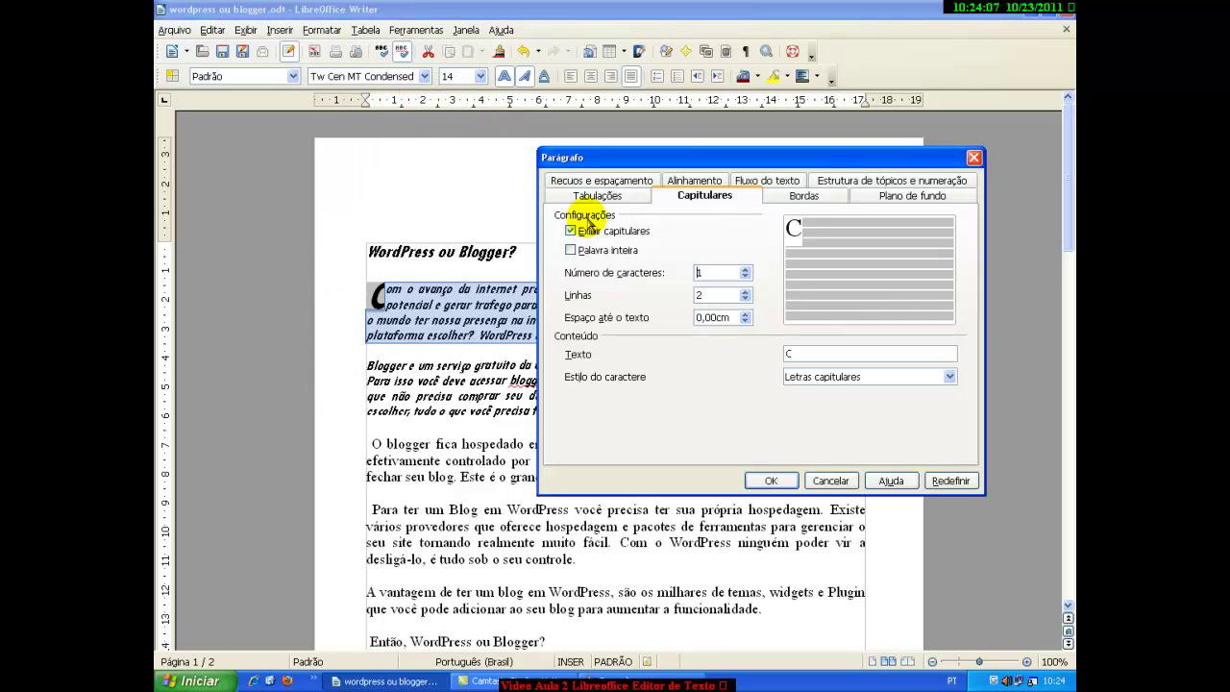
{"action": "left_click", "coordinate": [915, 197]}
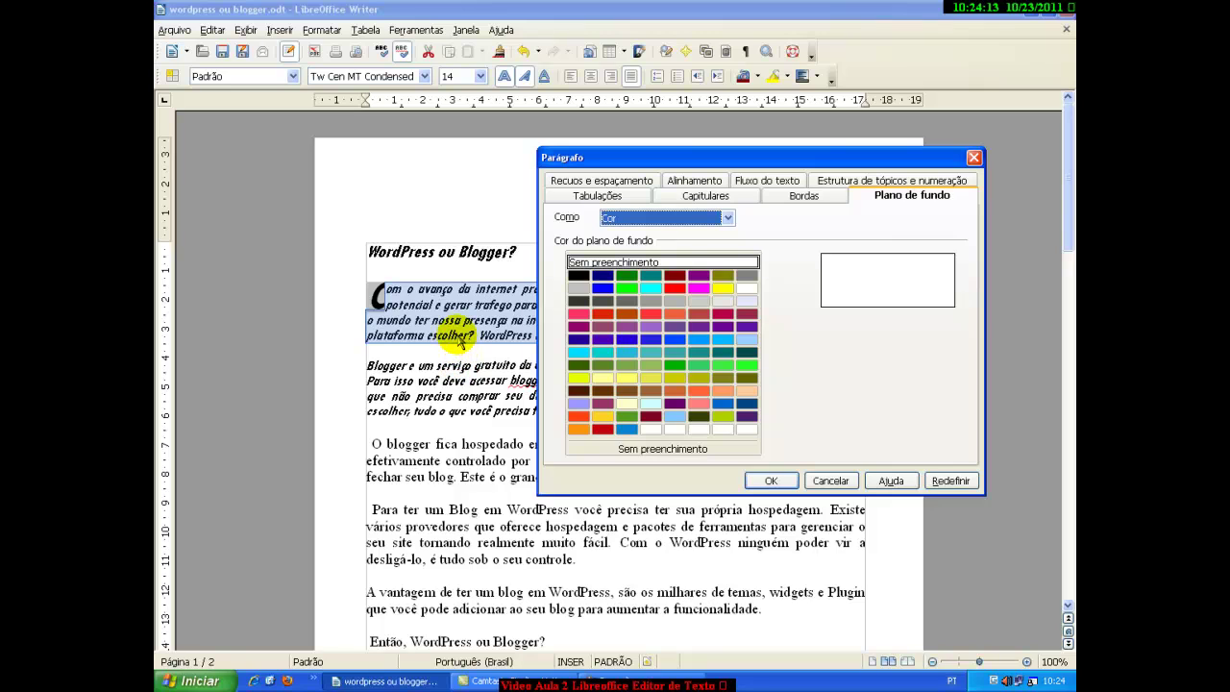
{"action": "left_click", "coordinate": [627, 406]}
{"action": "left_click", "coordinate": [771, 481]}
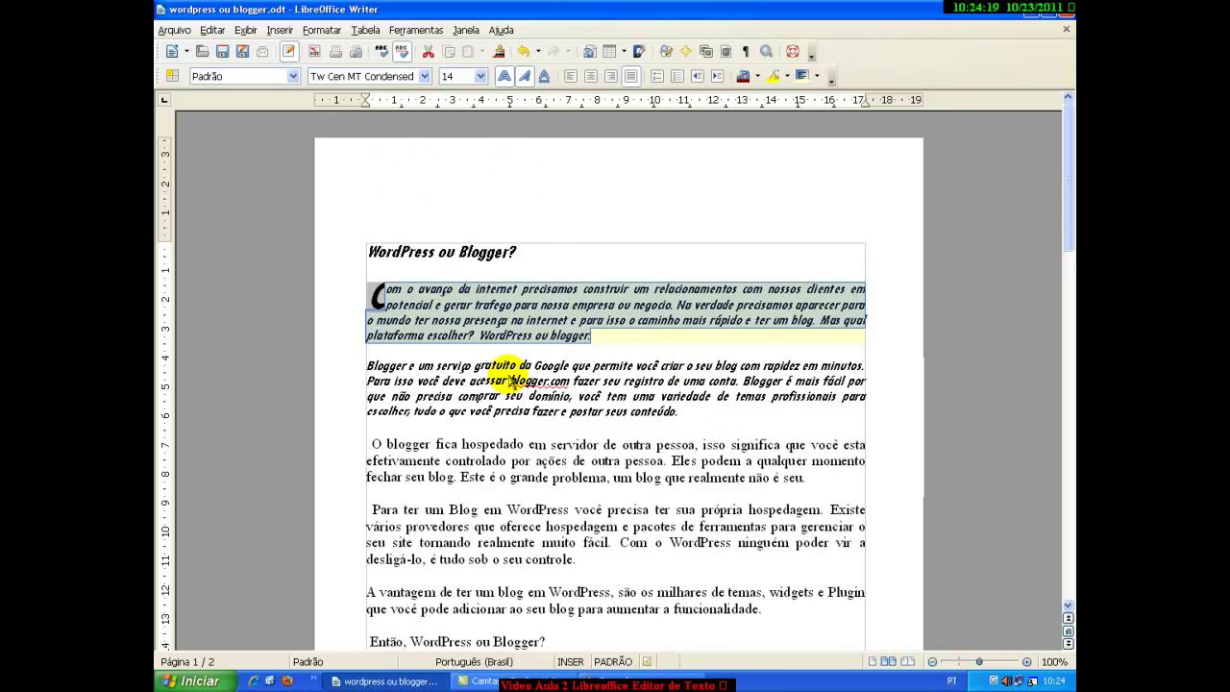
{"action": "left_click", "coordinate": [510, 377]}
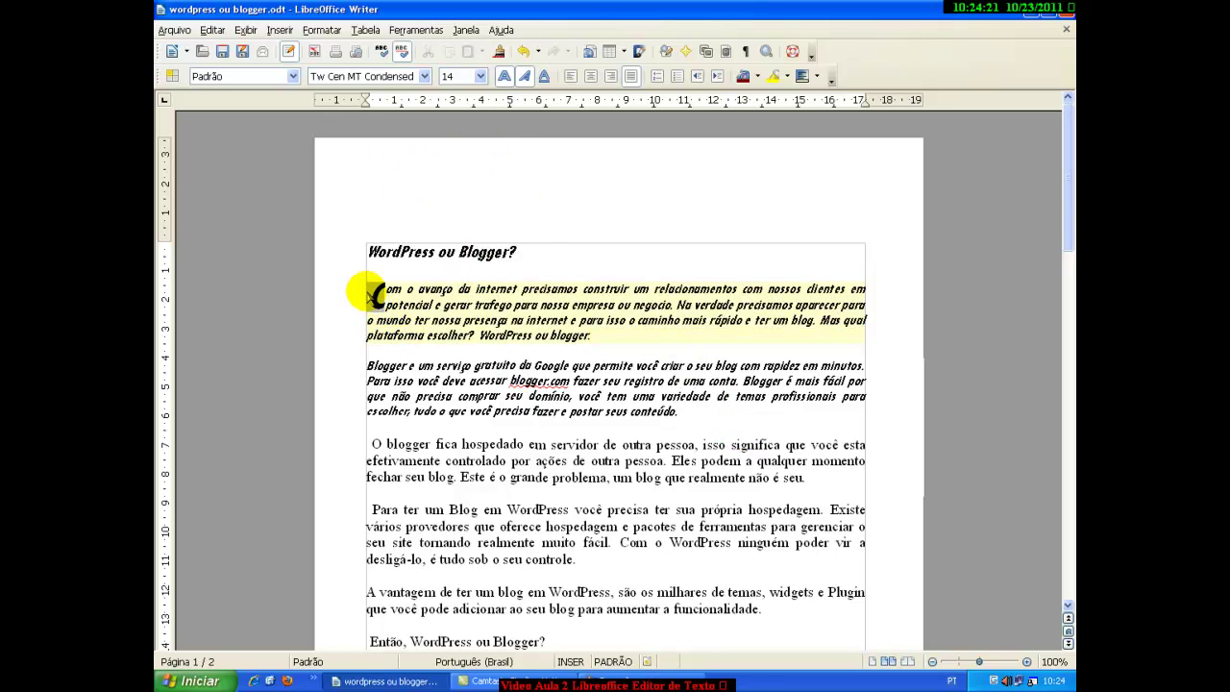
{"action": "left_click_drag", "start_coordinate": [373, 292], "coordinate": [590, 337]}
{"action": "left_click", "coordinate": [608, 427]}
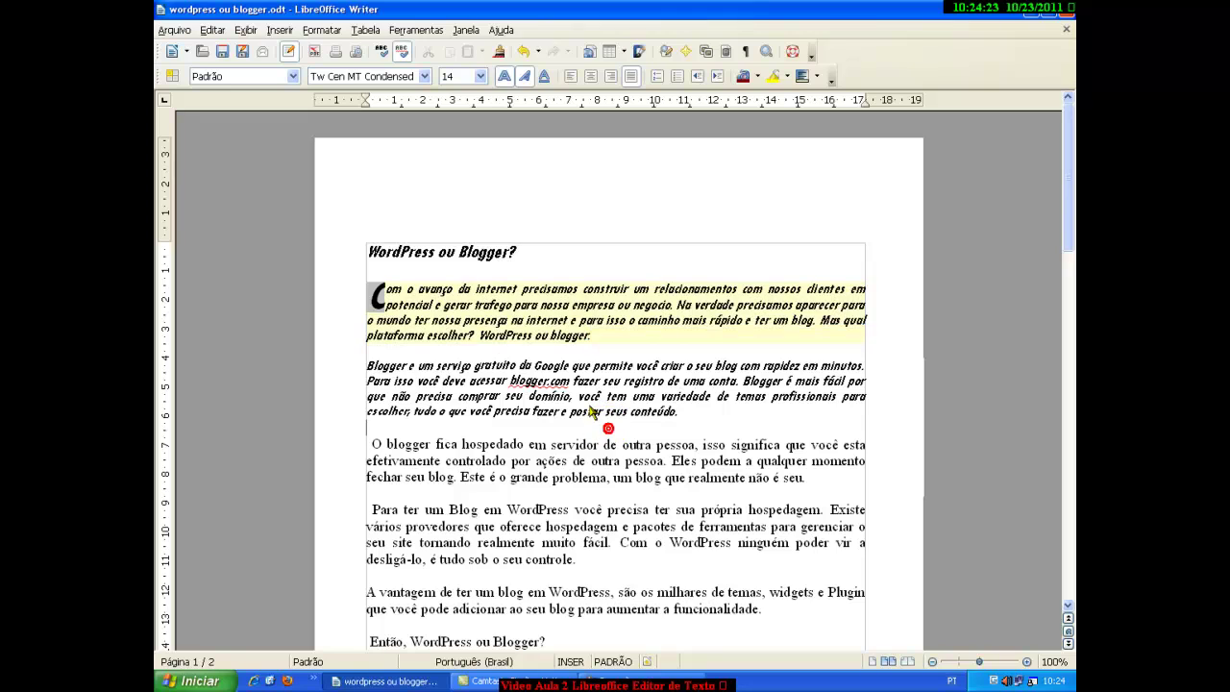
Select the whole article, apply the light blue Gráfico 6 paragraph background, and clear the selection at the document's beginning
{"action": "key", "text": "ctrl+a"}
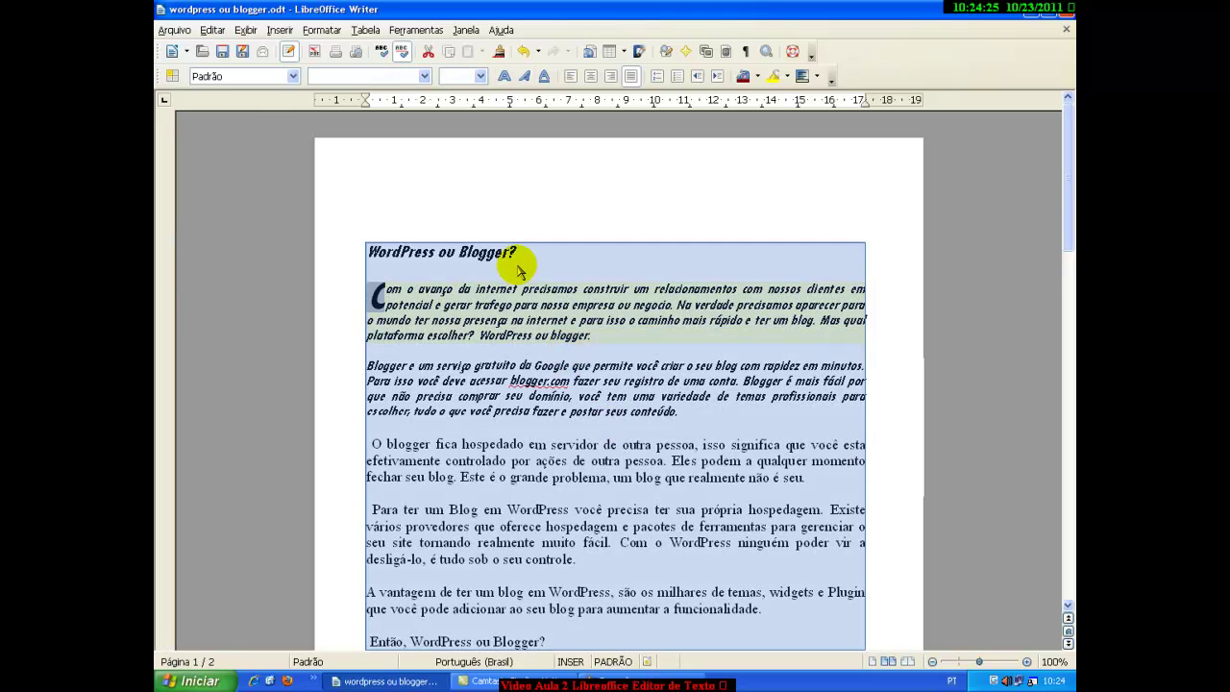
{"action": "left_click", "coordinate": [322, 30]}
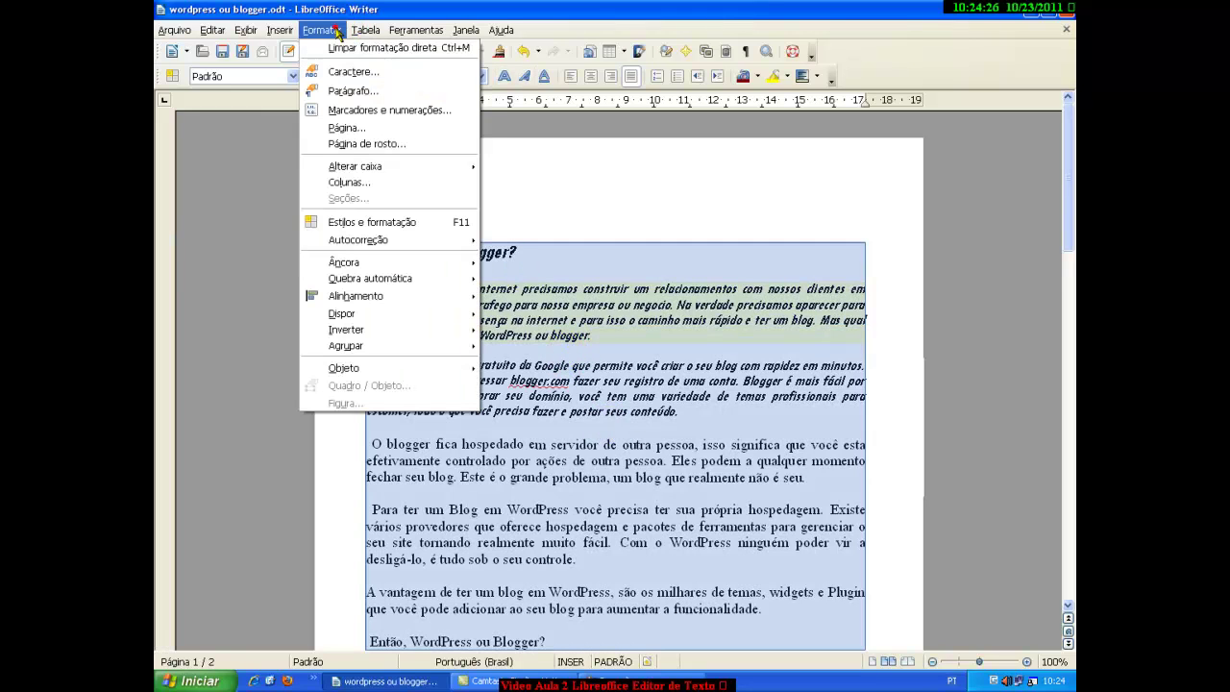
{"action": "left_click", "coordinate": [363, 96]}
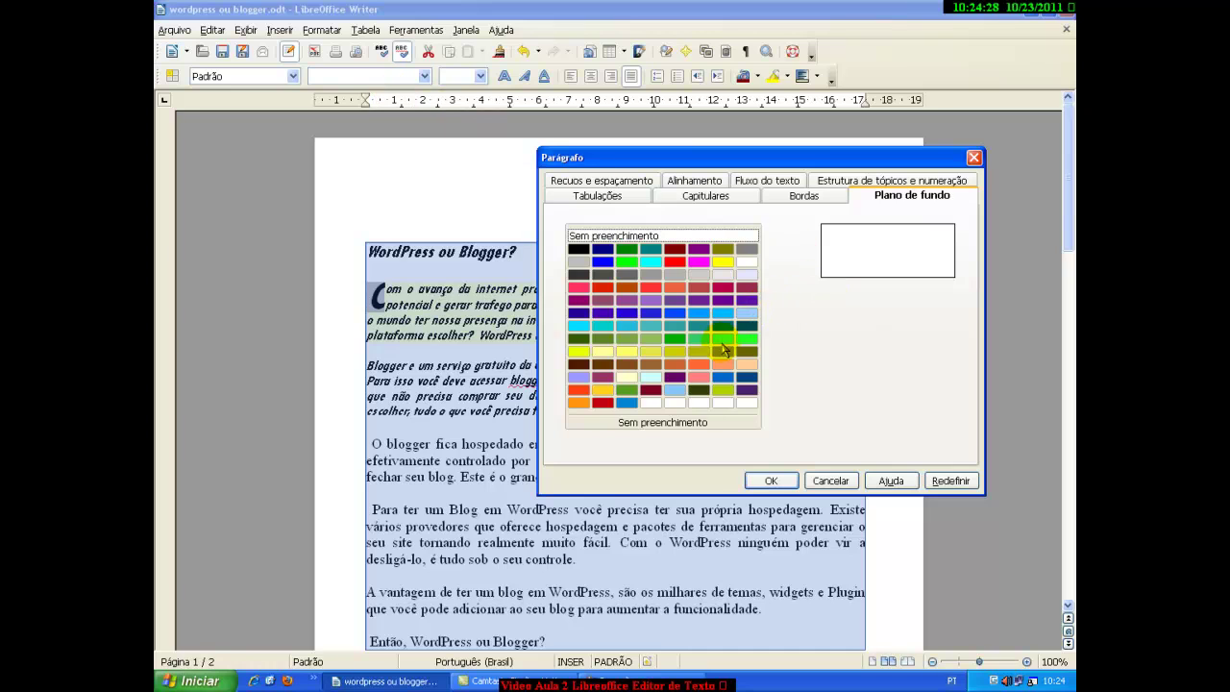
{"action": "left_click", "coordinate": [674, 390]}
{"action": "left_click", "coordinate": [770, 481]}
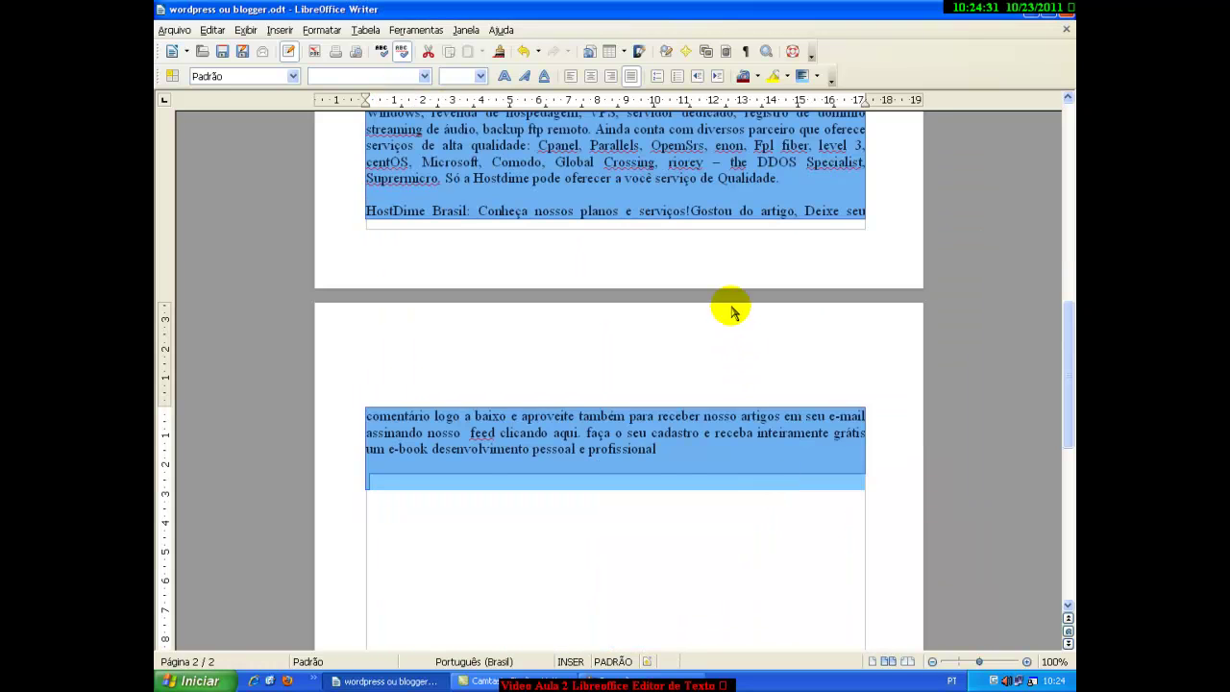
{"action": "scroll", "coordinate": [739, 298], "scroll_direction": "up", "scroll_amount": 9}
{"action": "scroll", "coordinate": [759, 279], "scroll_direction": "up", "scroll_amount": 5}
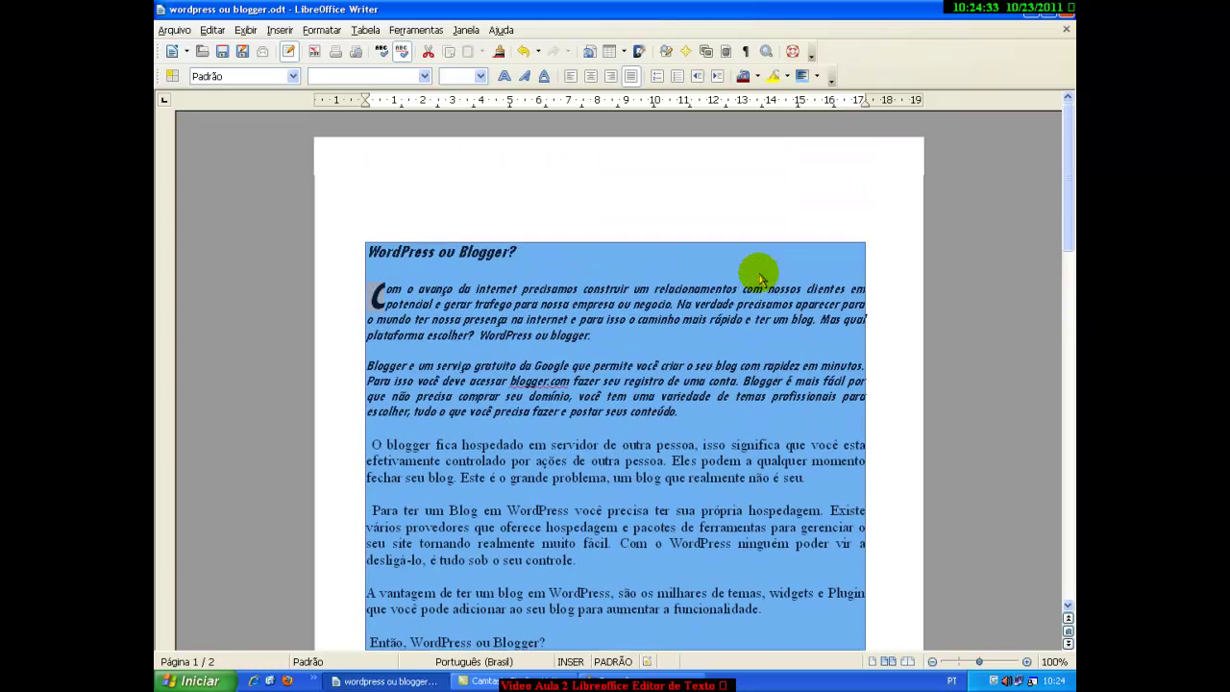
{"action": "left_click", "coordinate": [702, 243]}
Try to remove the blue background by applying Sem preenchimento with only the empty paragraph below the title targeted
{"action": "key", "text": "ctrl+a"}
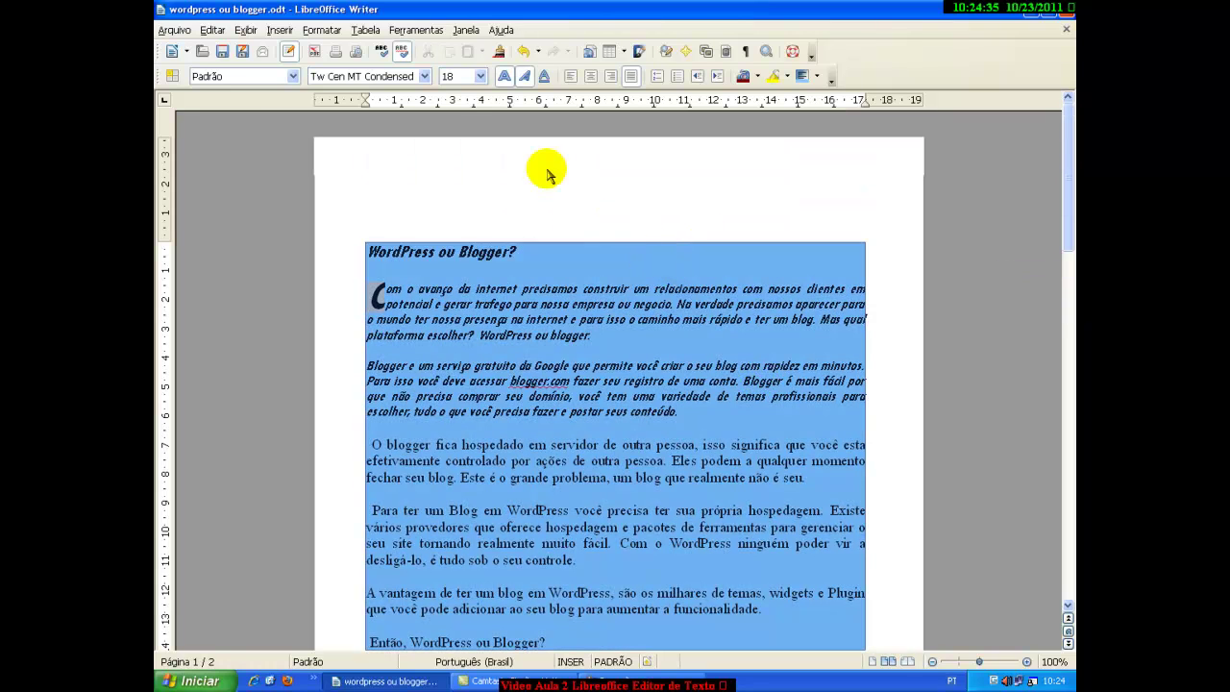
{"action": "left_click", "coordinate": [580, 267]}
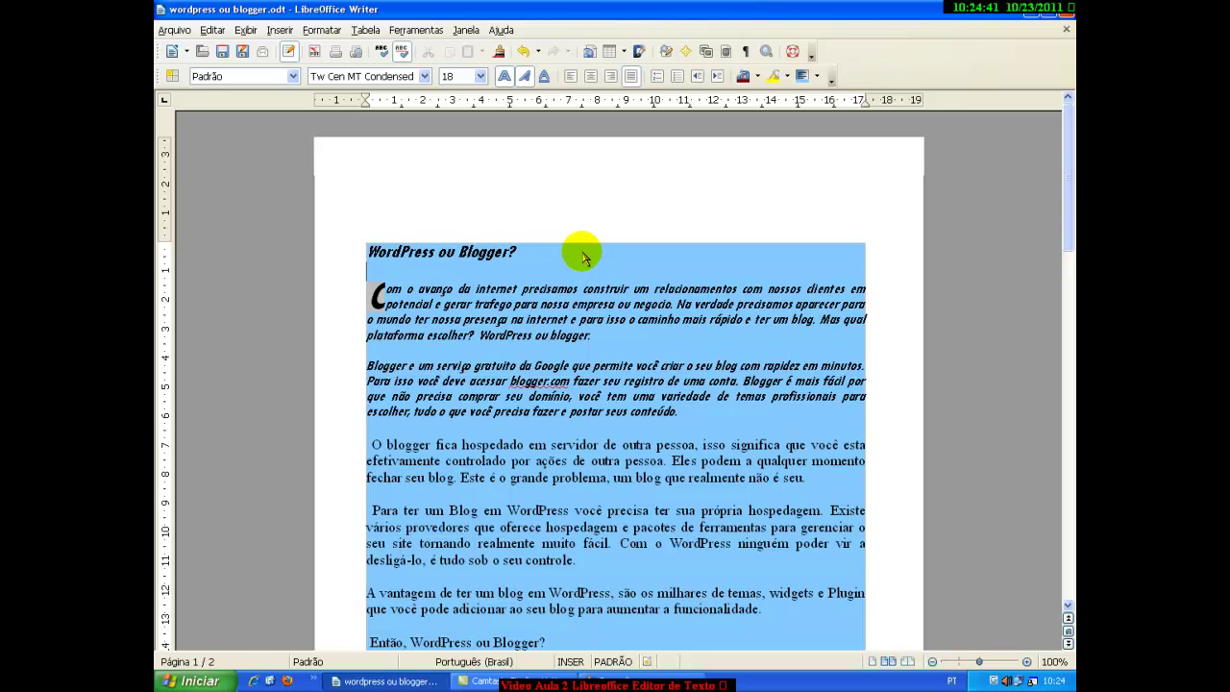
{"action": "left_click", "coordinate": [335, 34]}
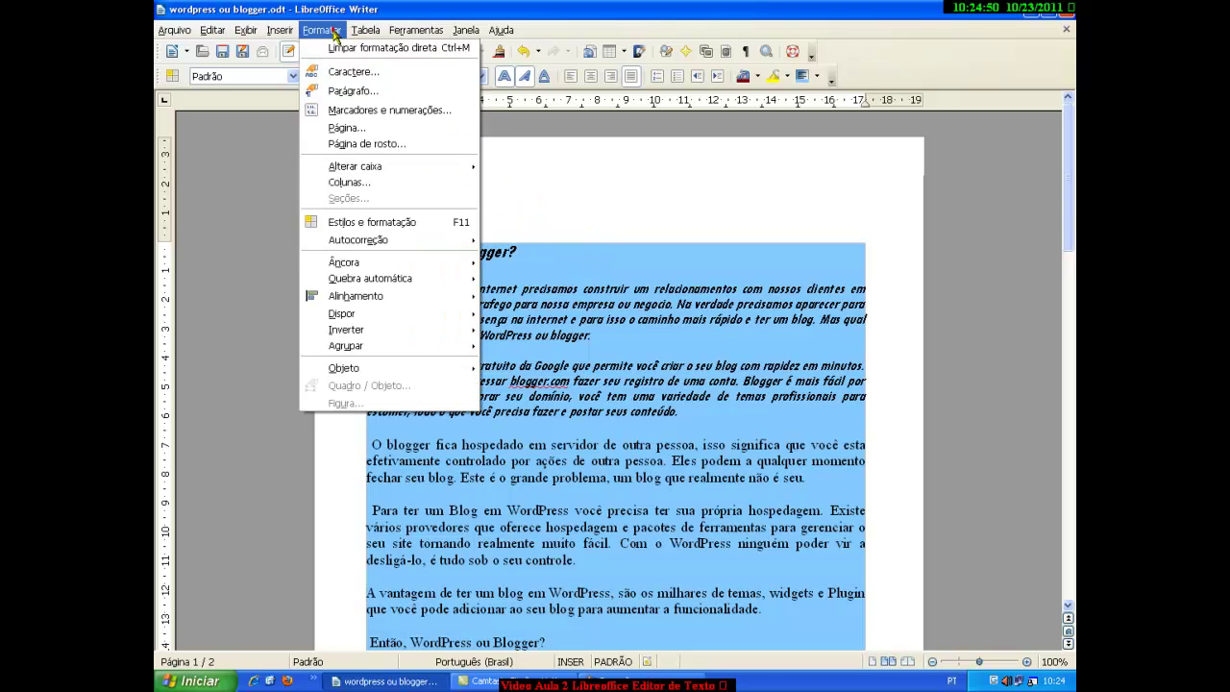
{"action": "left_click", "coordinate": [378, 94]}
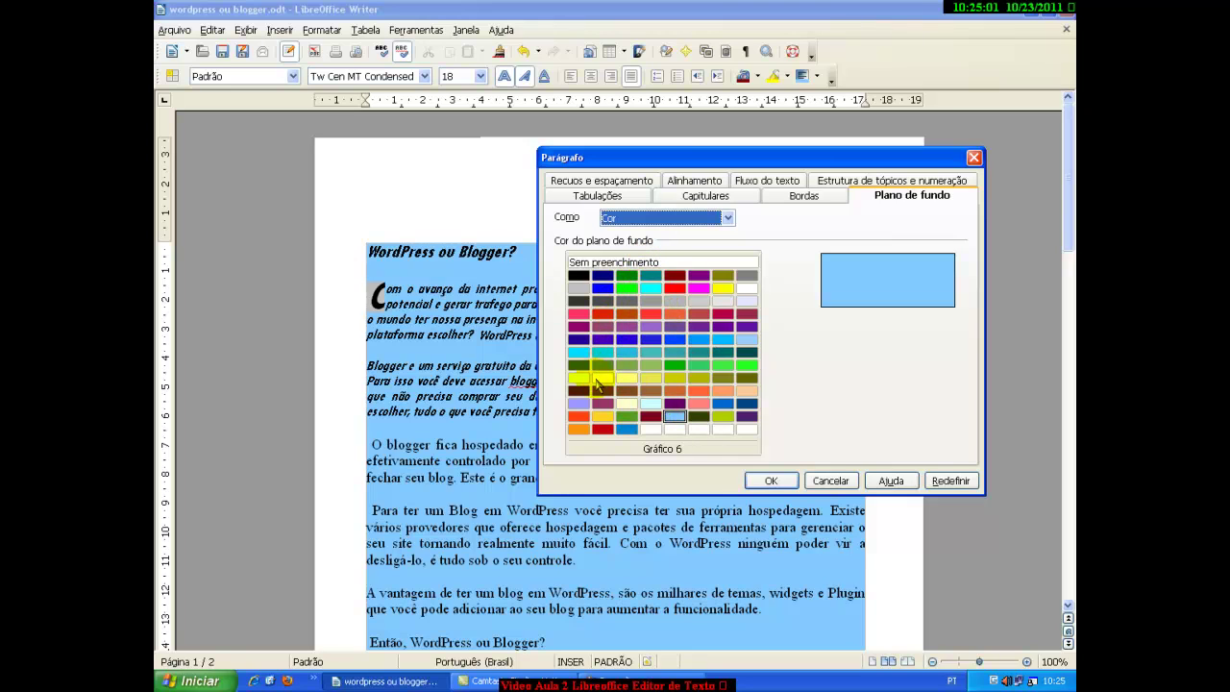
{"action": "left_click", "coordinate": [662, 262]}
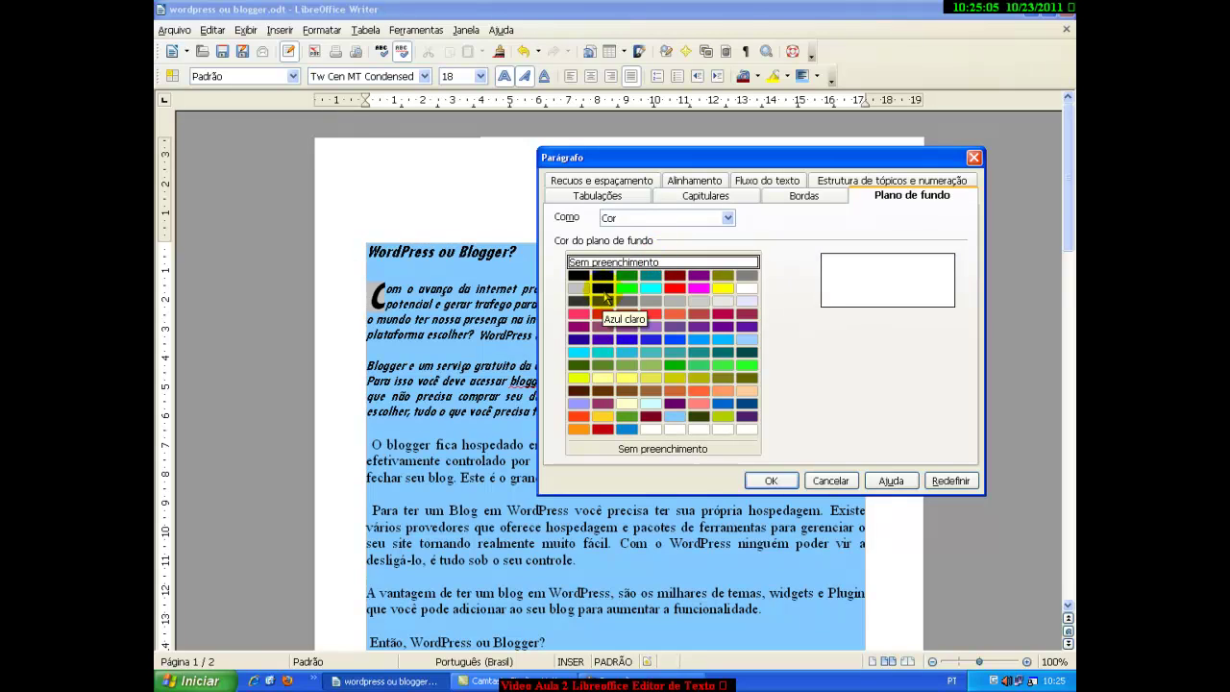
{"action": "left_click", "coordinate": [771, 482]}
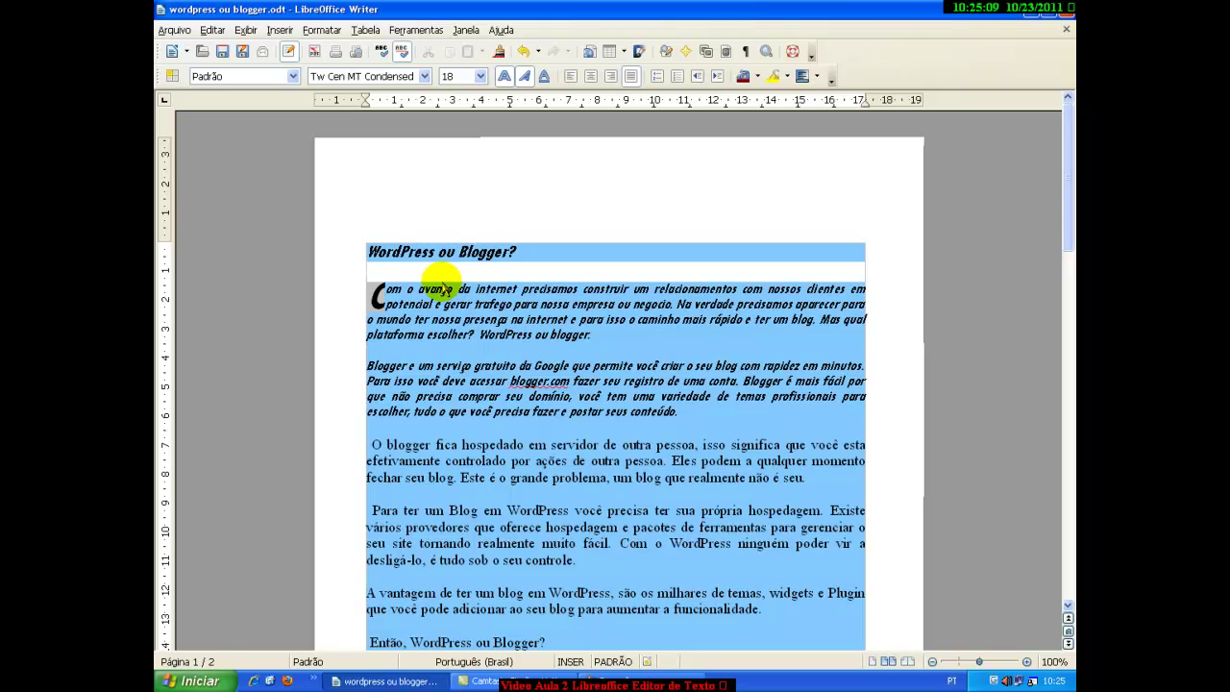
Select the whole article and set its paragraph background to Sem preenchimento, then review the pages
{"action": "key", "text": "ctrl+a"}
{"action": "left_click", "coordinate": [320, 29]}
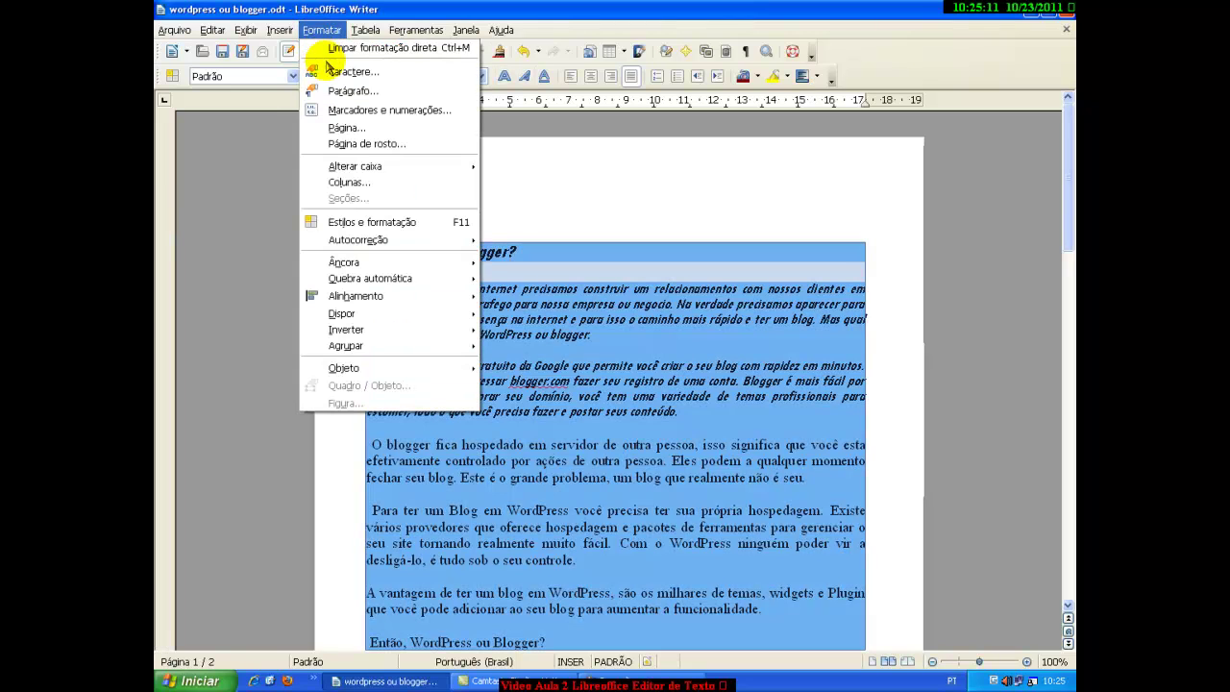
{"action": "left_click", "coordinate": [347, 90]}
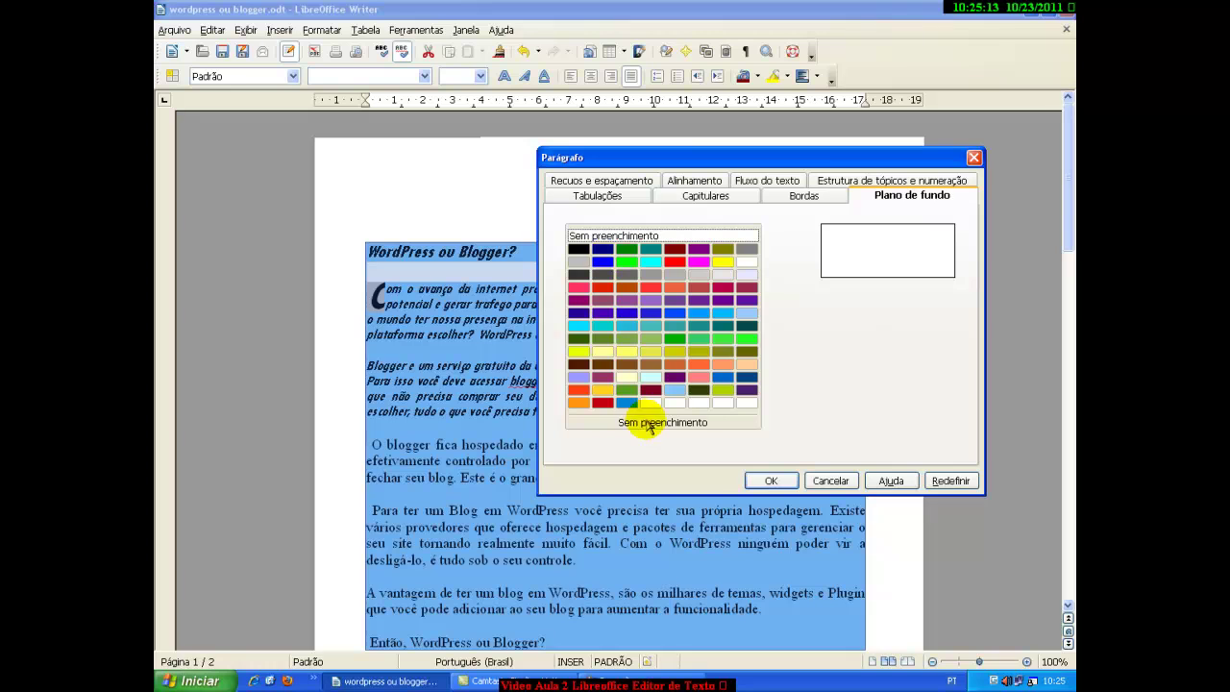
{"action": "left_click", "coordinate": [631, 234]}
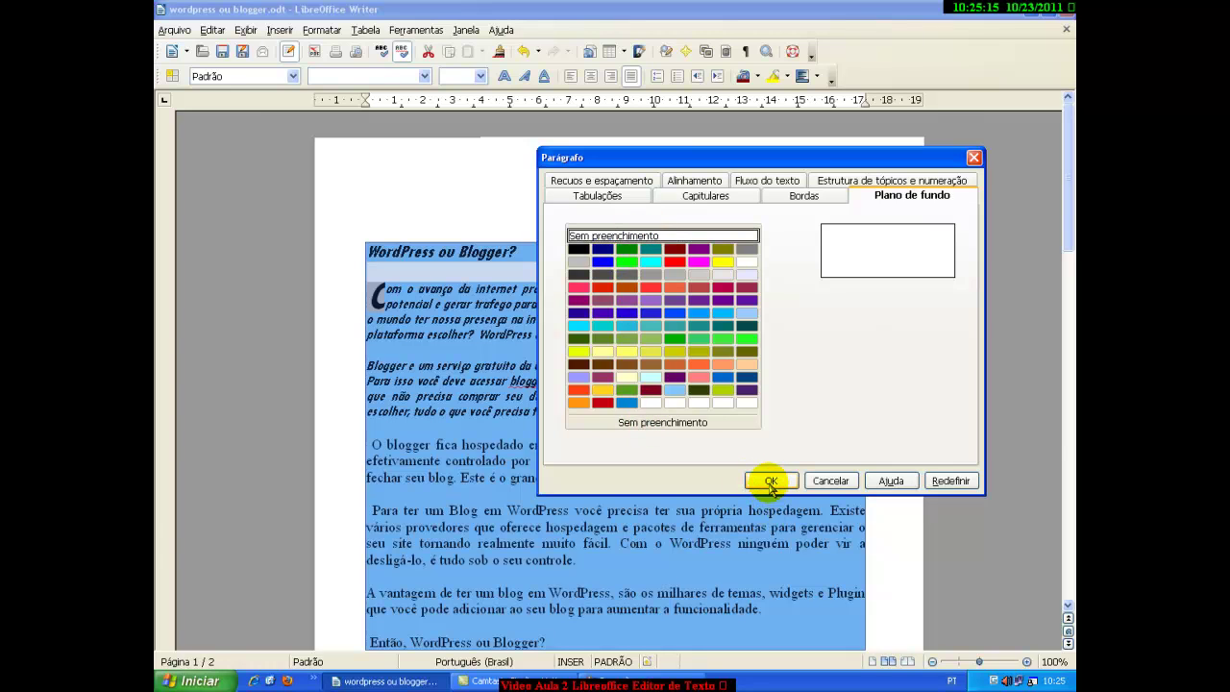
{"action": "left_click", "coordinate": [769, 483]}
{"action": "scroll", "coordinate": [474, 336], "scroll_direction": "up", "scroll_amount": 3}
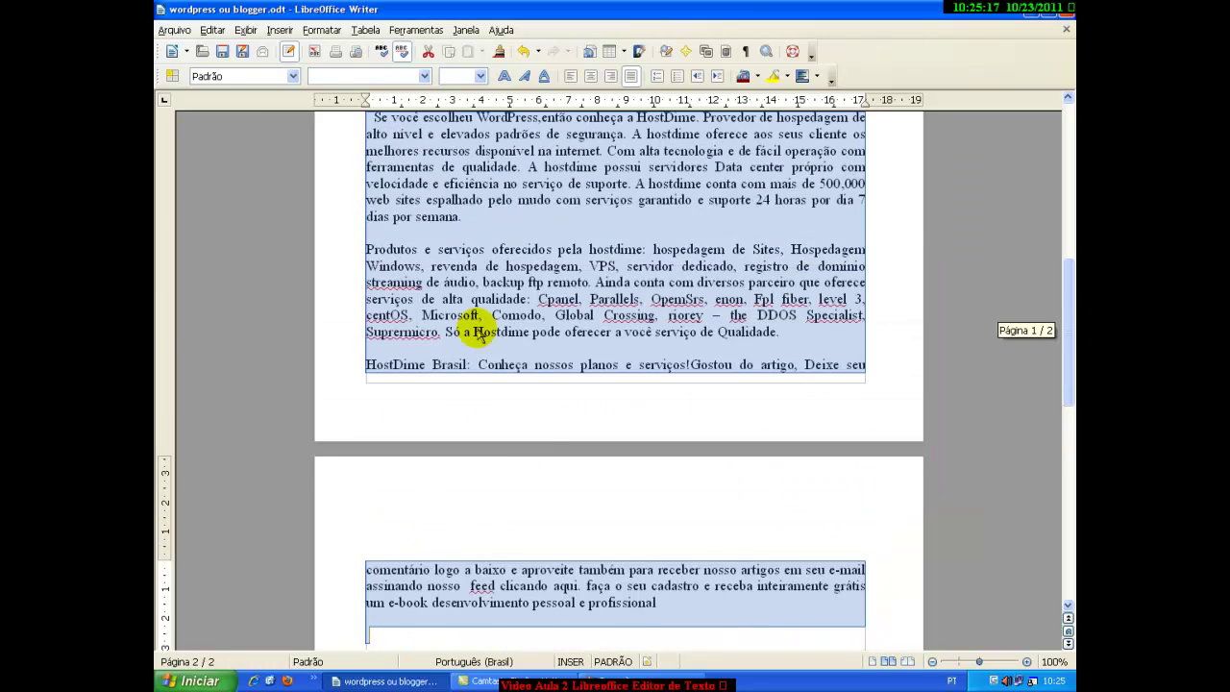
{"action": "scroll", "coordinate": [480, 333], "scroll_direction": "up", "scroll_amount": 3}
Try the paragraph border presets on the whole article: no borders, left and right only, upper and lower only, and left only
{"action": "left_click", "coordinate": [321, 29]}
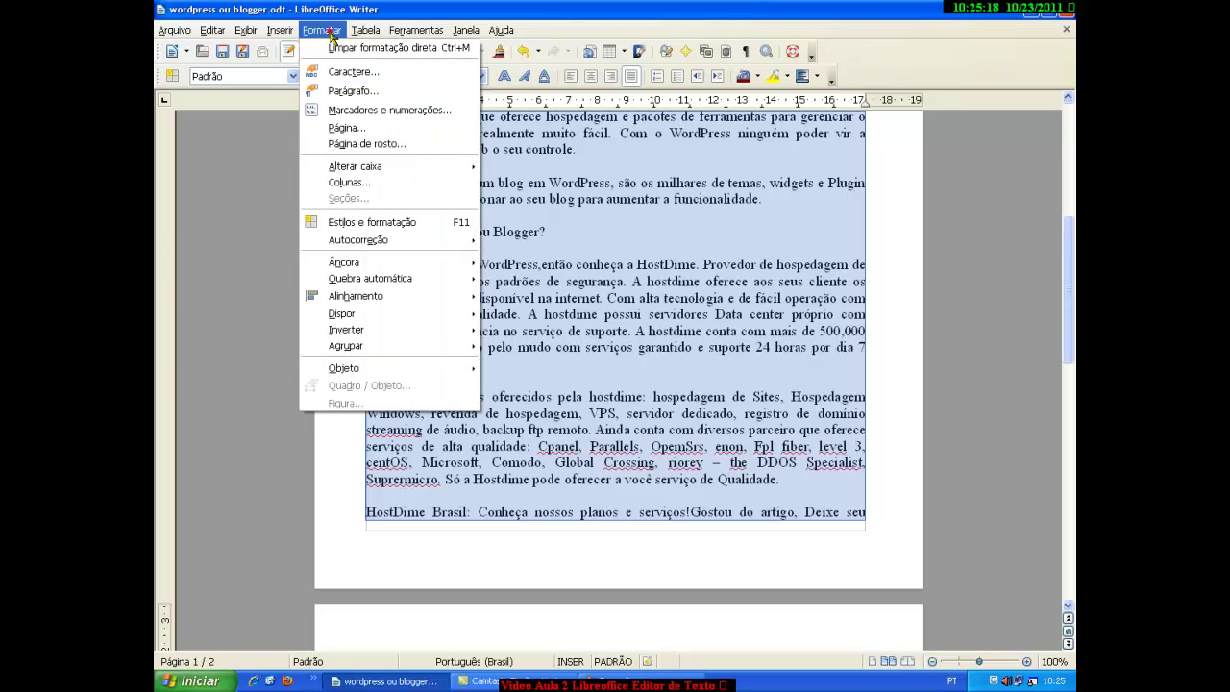
{"action": "left_click", "coordinate": [354, 90]}
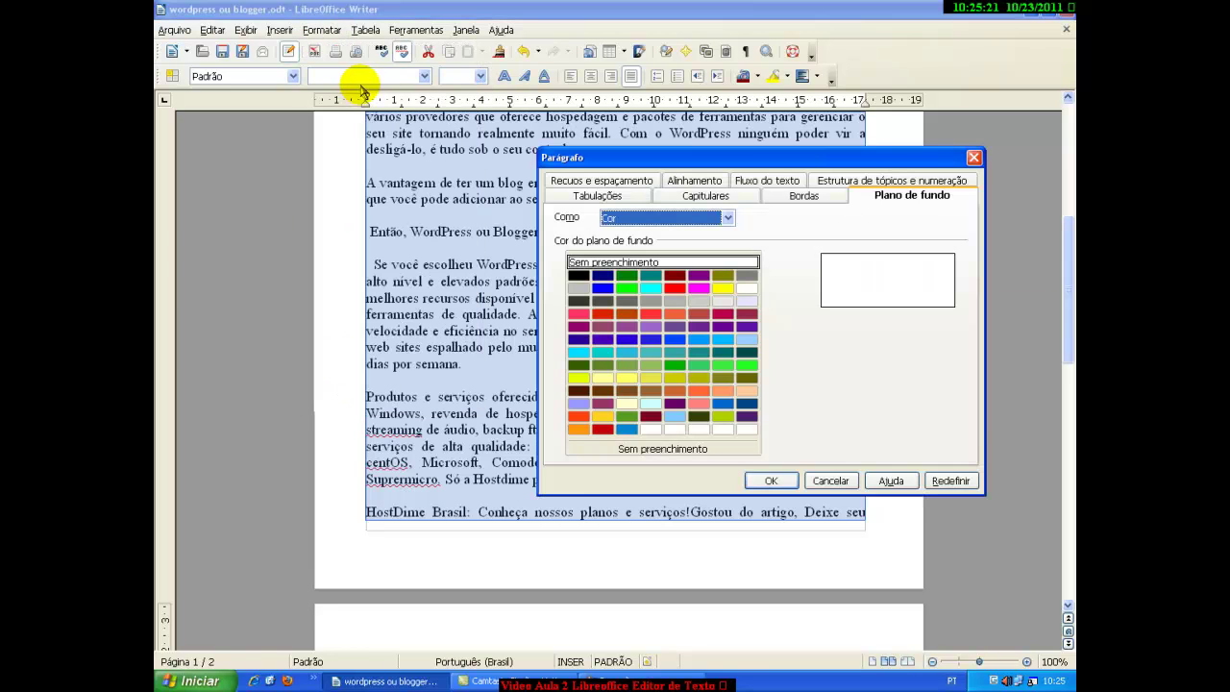
{"action": "left_click", "coordinate": [807, 199]}
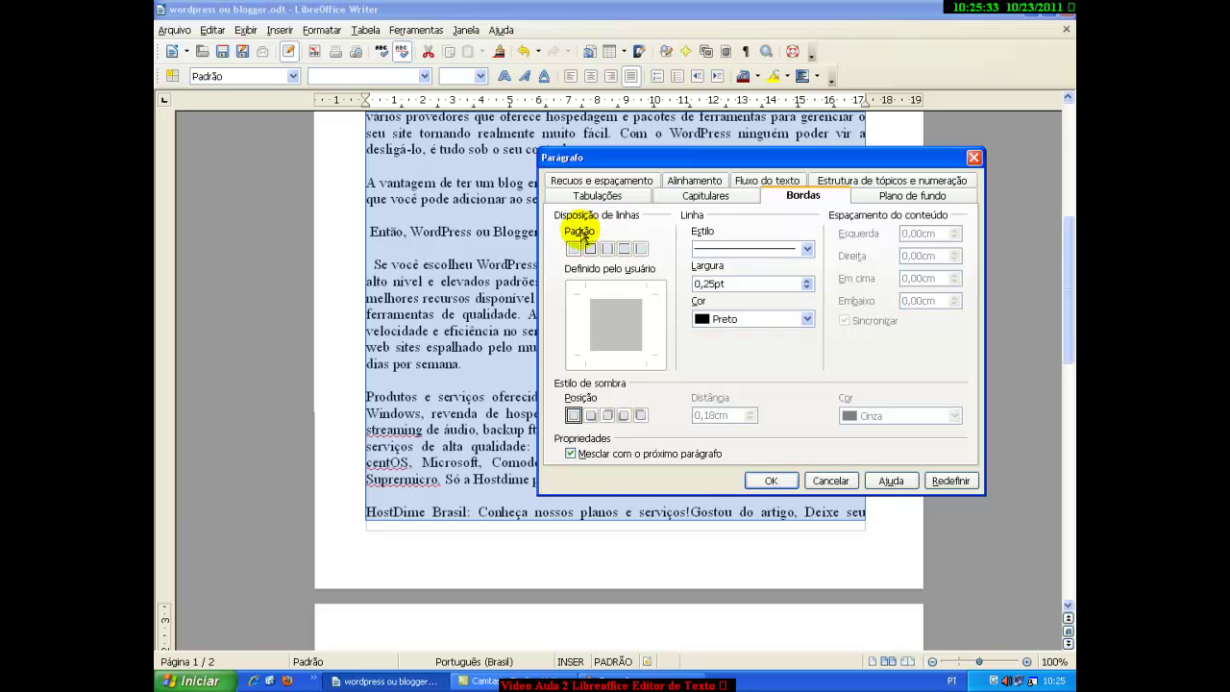
{"action": "left_click", "coordinate": [573, 249]}
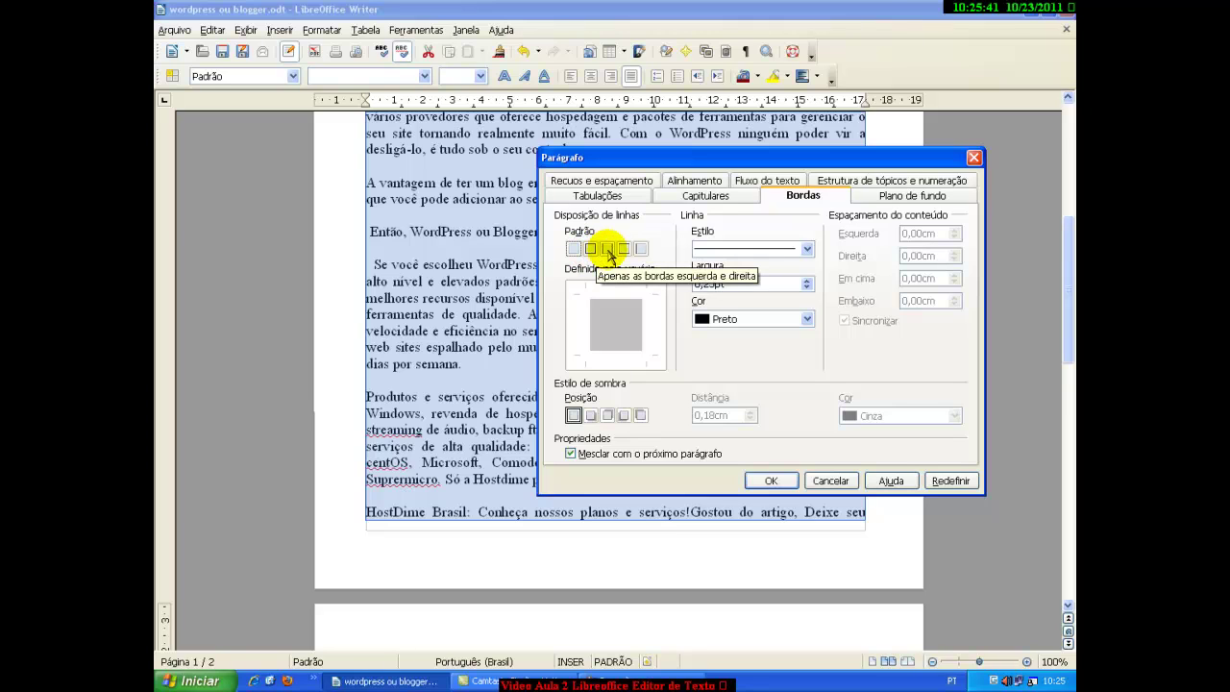
{"action": "left_click", "coordinate": [609, 252]}
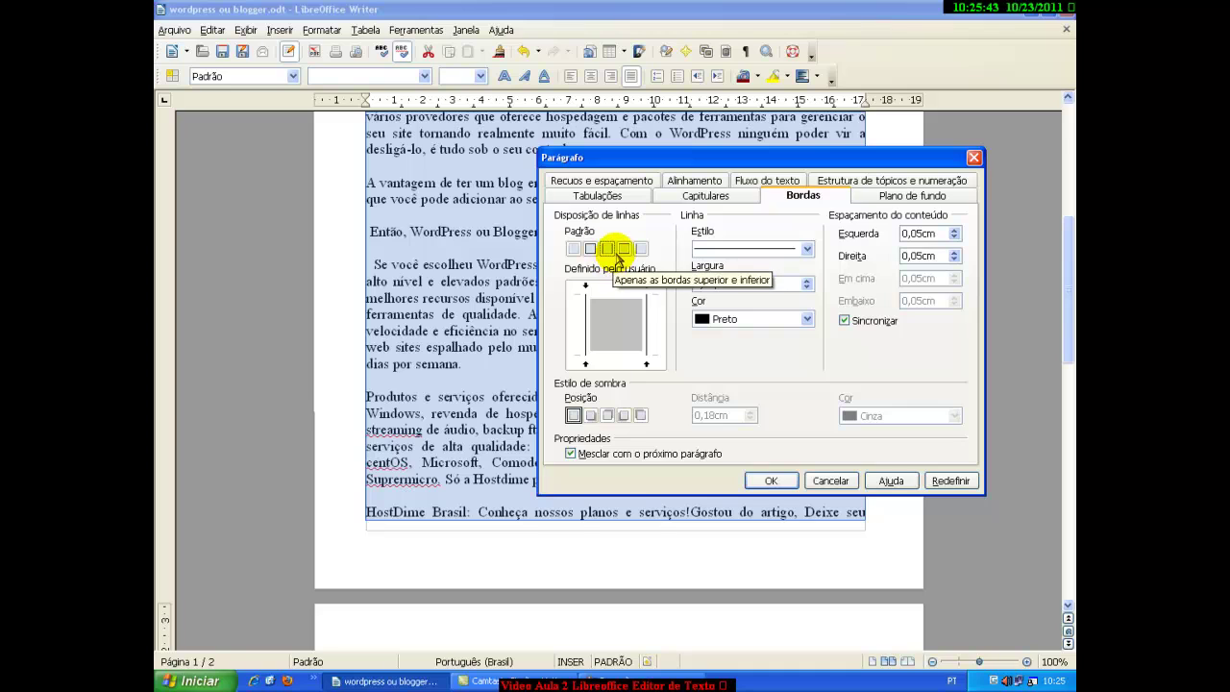
{"action": "left_click", "coordinate": [624, 252]}
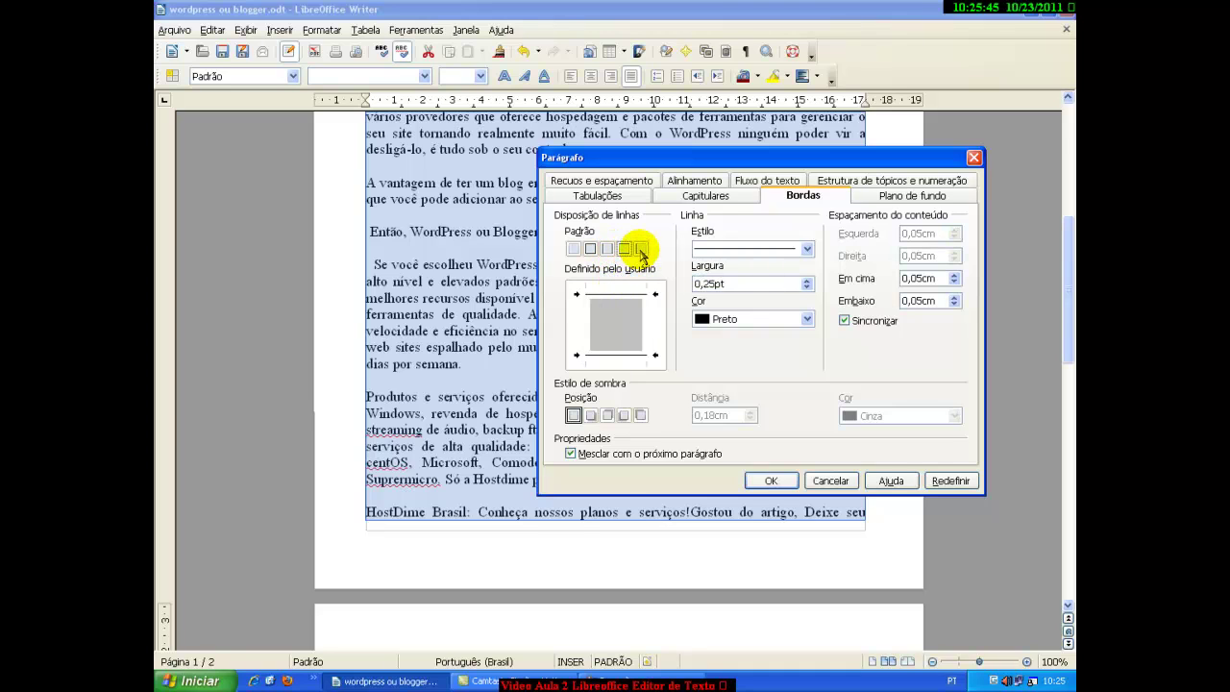
{"action": "left_click", "coordinate": [641, 251]}
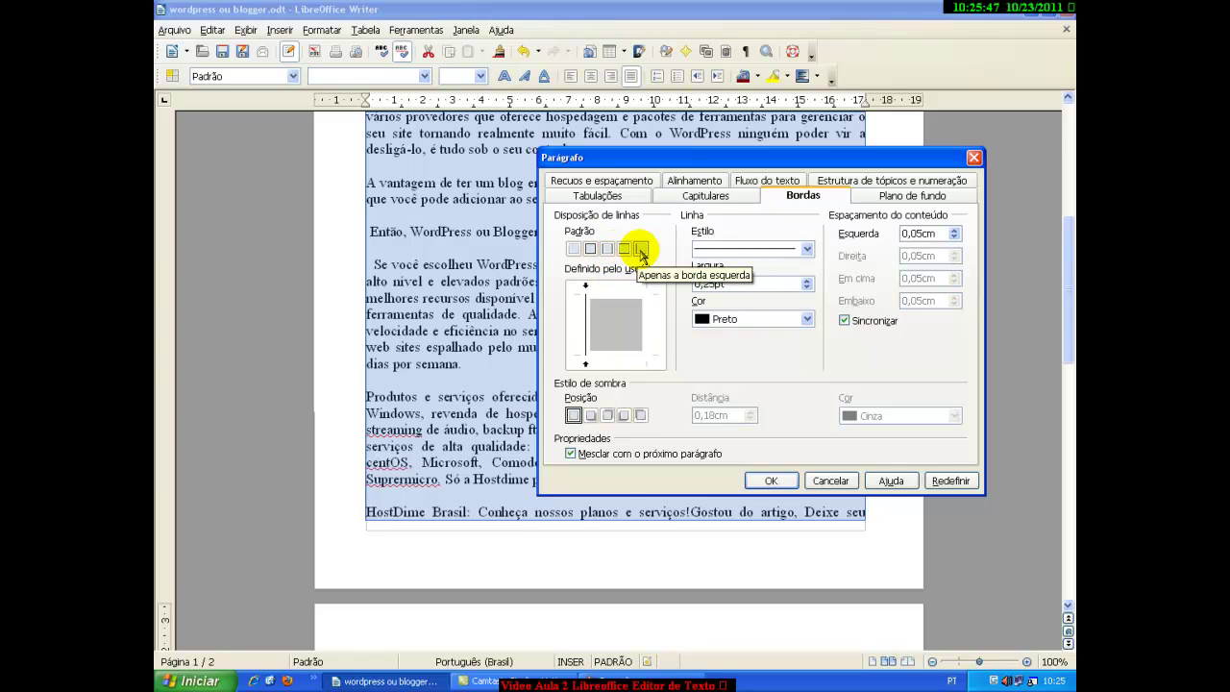
Apply a border on all four sides of the article's paragraphs, deselect the text, and check the result in the page preview
{"action": "left_click", "coordinate": [590, 249]}
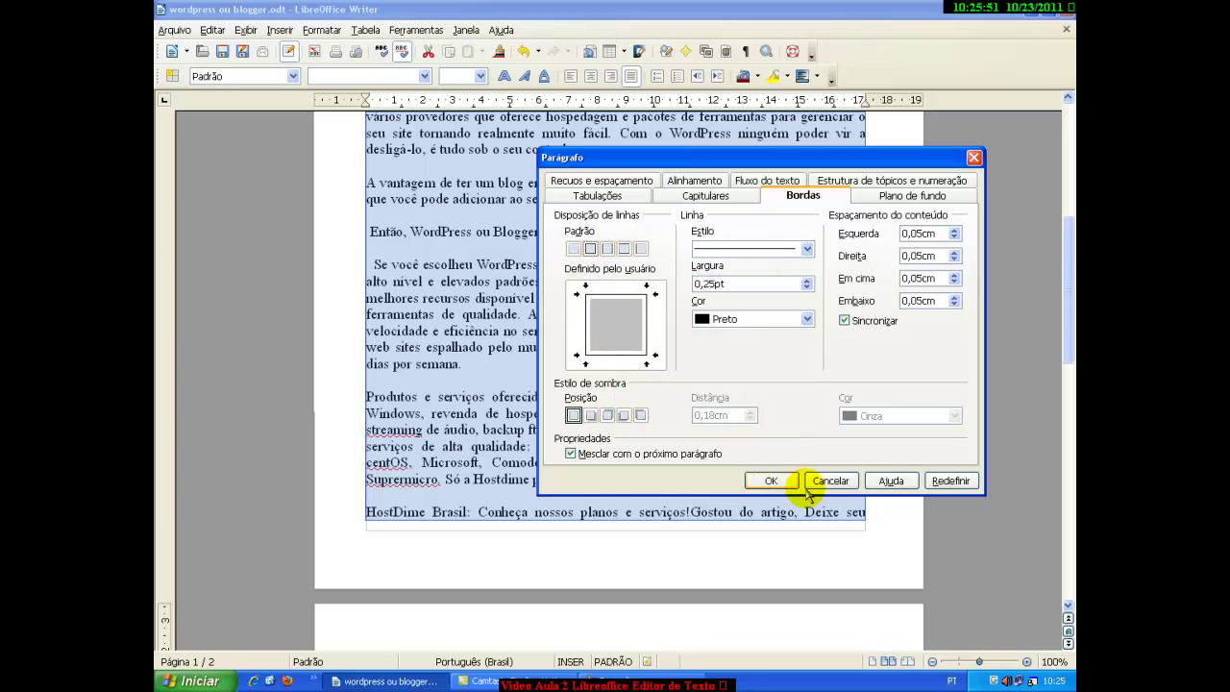
{"action": "left_click", "coordinate": [773, 481]}
{"action": "scroll", "coordinate": [700, 405], "scroll_direction": "up", "scroll_amount": 15}
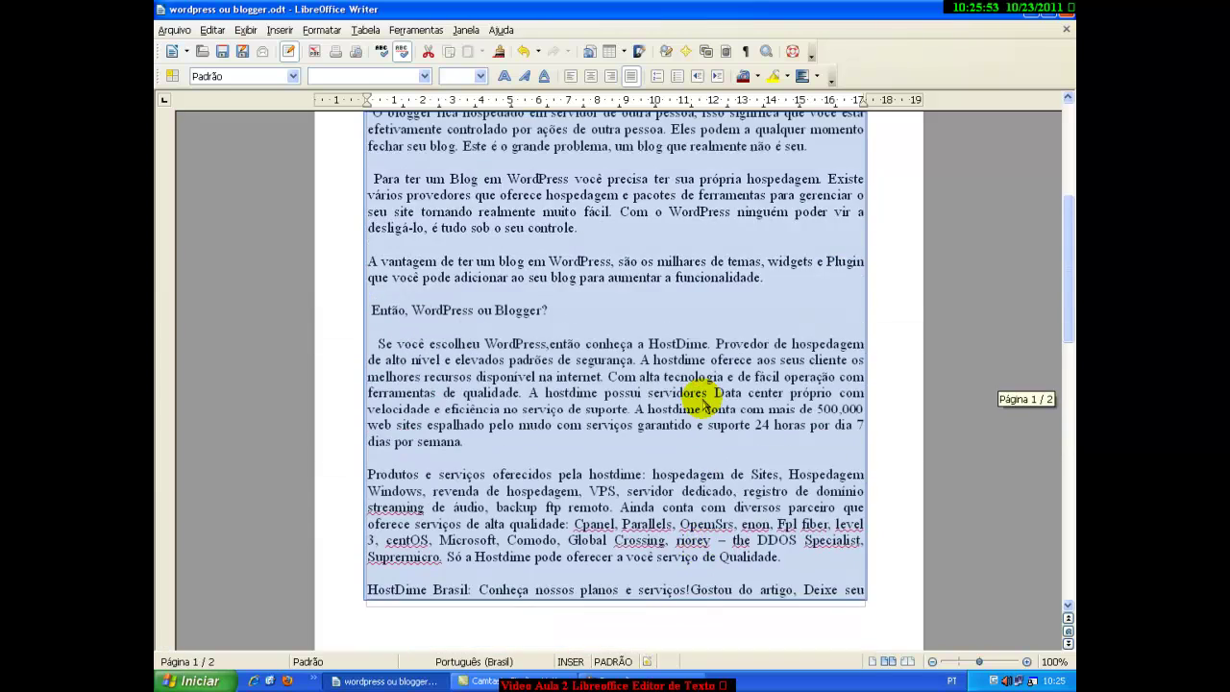
{"action": "left_click", "coordinate": [679, 274]}
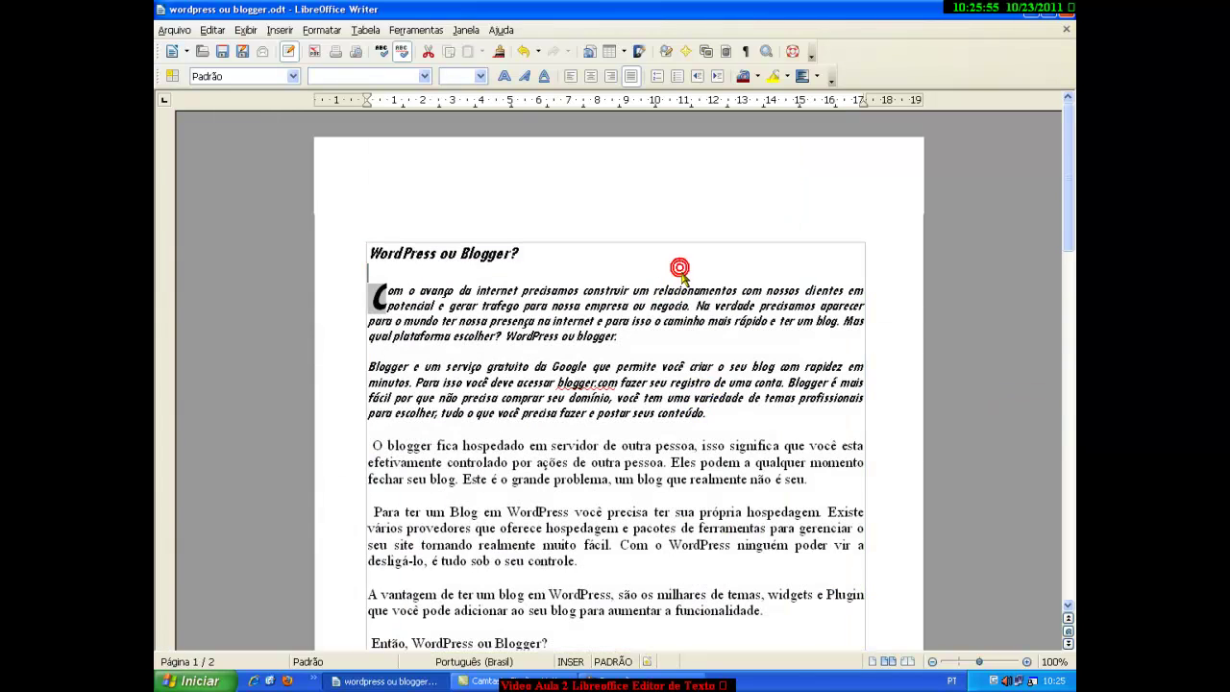
{"action": "scroll", "coordinate": [579, 274], "scroll_direction": "down", "scroll_amount": 1}
{"action": "scroll", "coordinate": [576, 271], "scroll_direction": "up", "scroll_amount": 1}
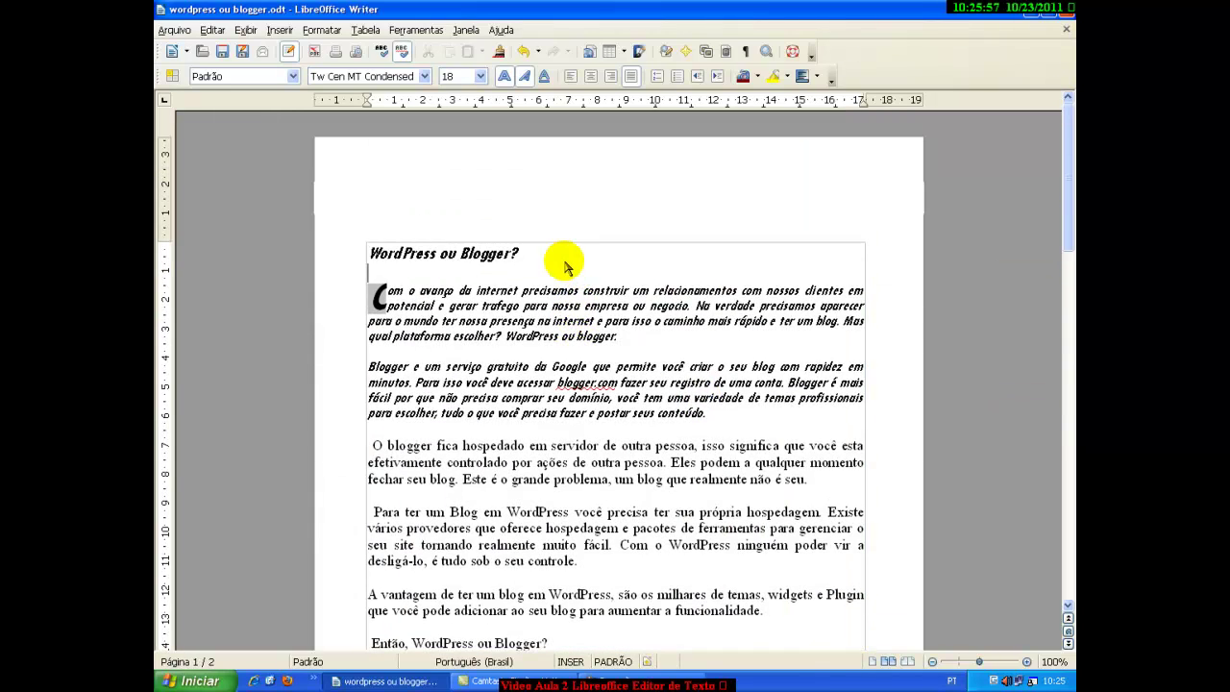
{"action": "left_click", "coordinate": [356, 54]}
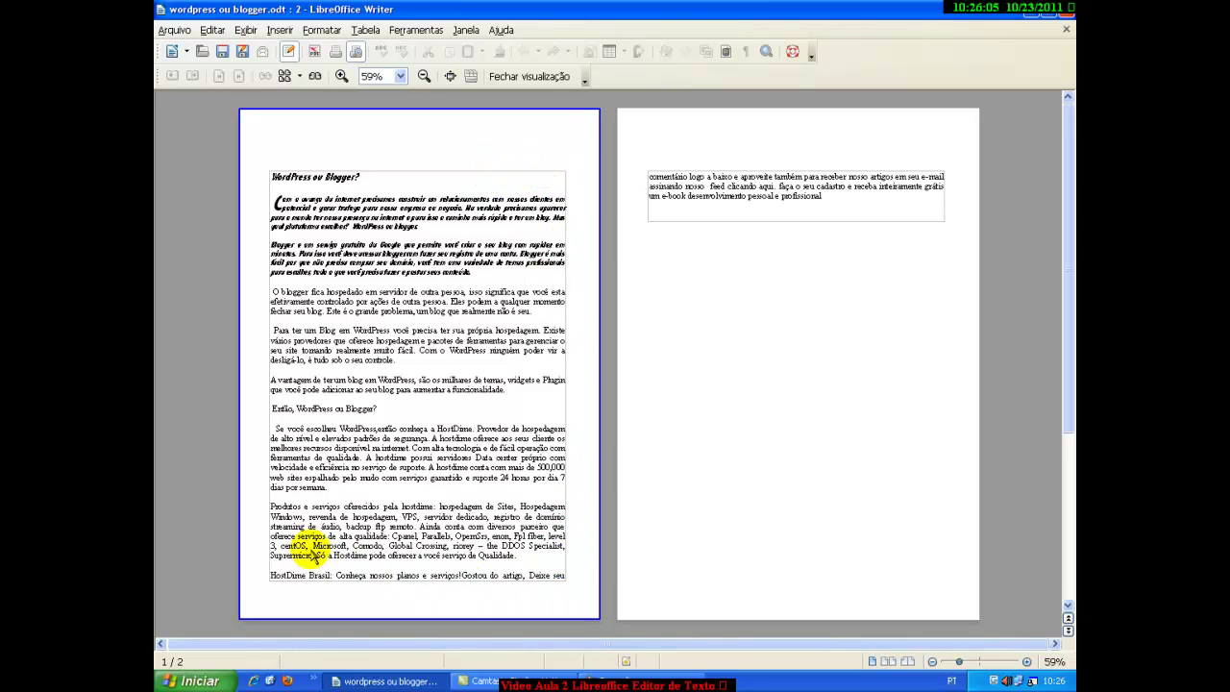
{"action": "left_click", "coordinate": [356, 52]}
Remove all borders from the whole article's paragraphs using the Sem bordas preset, and check the result in the page preview
{"action": "key", "text": "ctrl+a"}
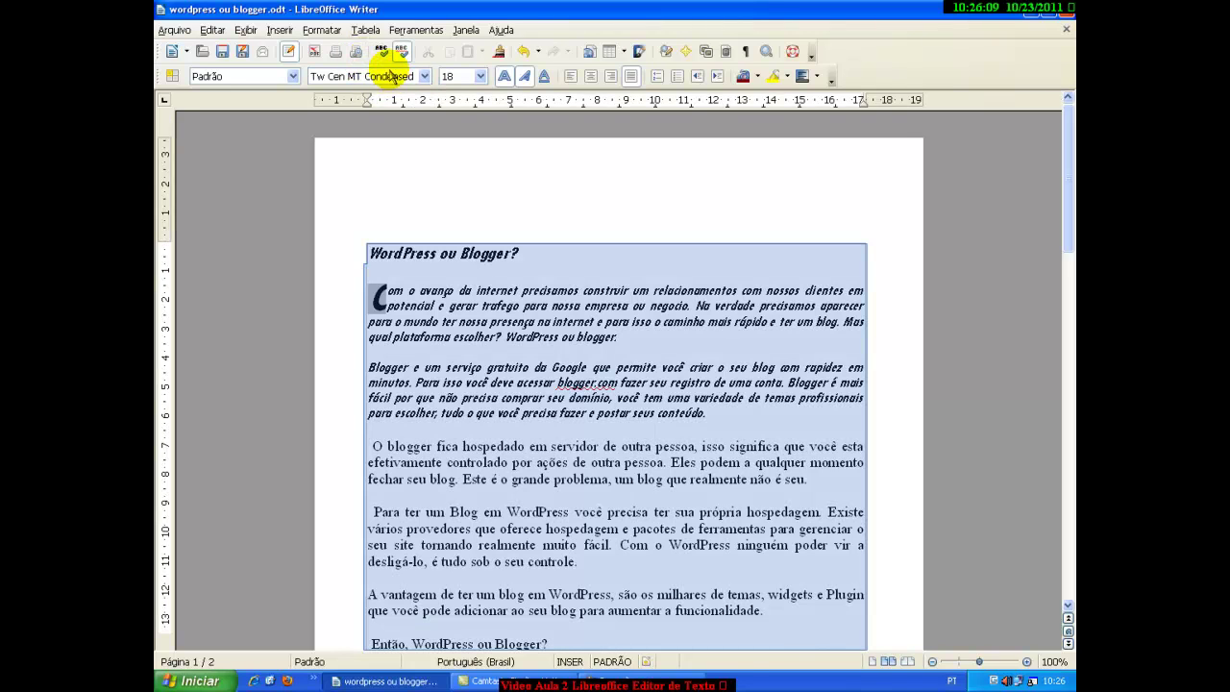
{"action": "left_click", "coordinate": [322, 30]}
{"action": "left_click", "coordinate": [348, 91]}
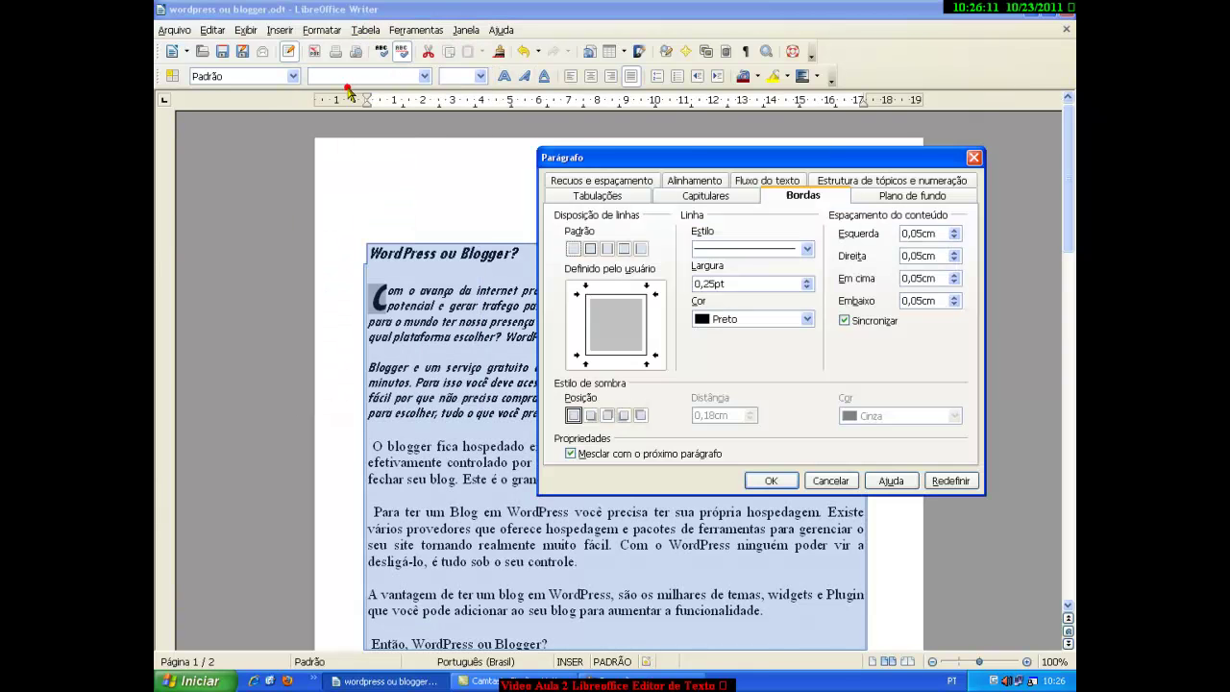
{"action": "left_click", "coordinate": [574, 248]}
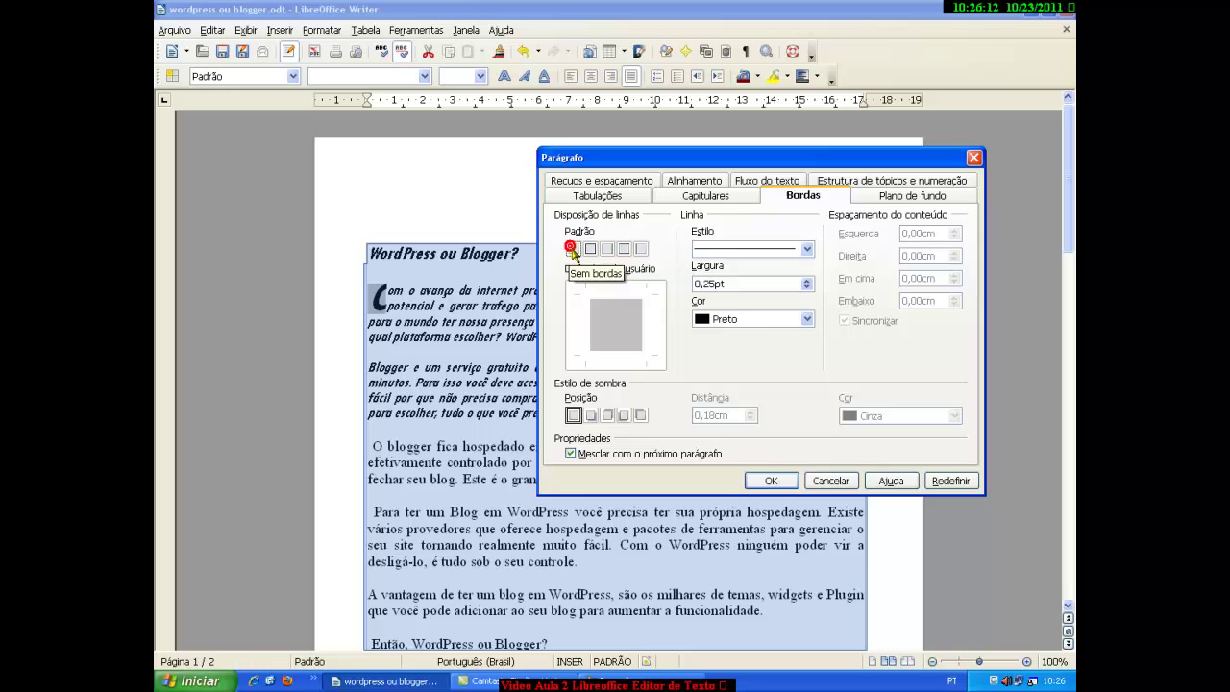
{"action": "left_click", "coordinate": [753, 484]}
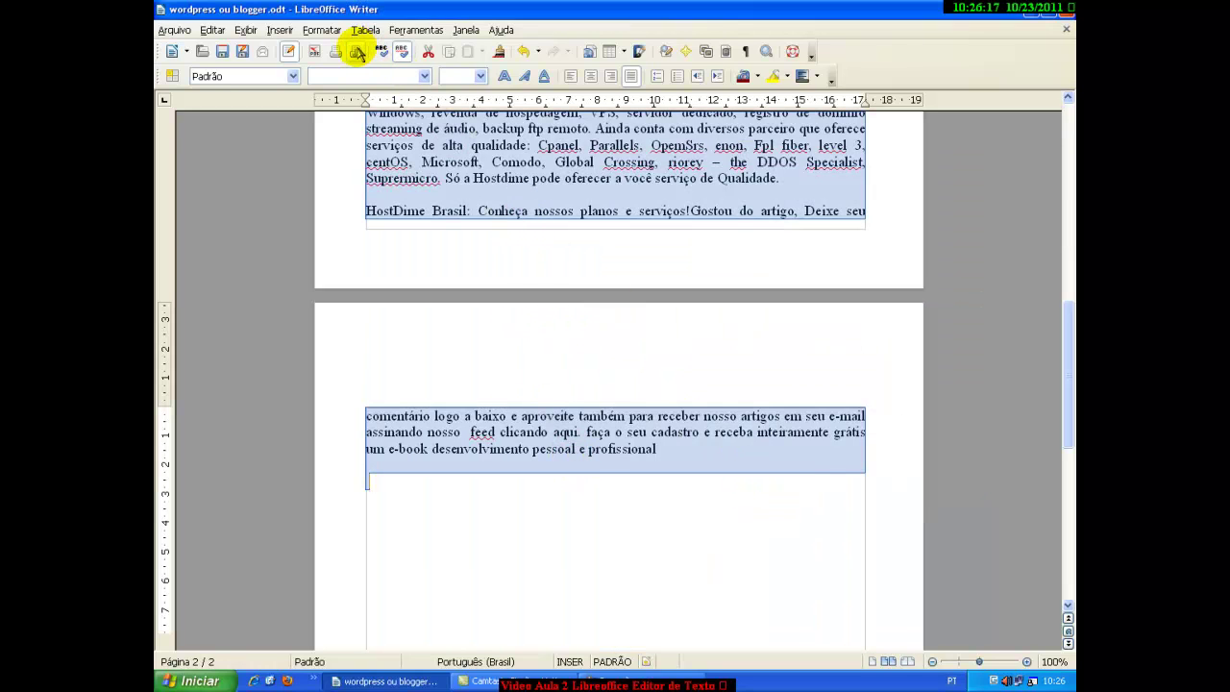
{"action": "left_click", "coordinate": [357, 55]}
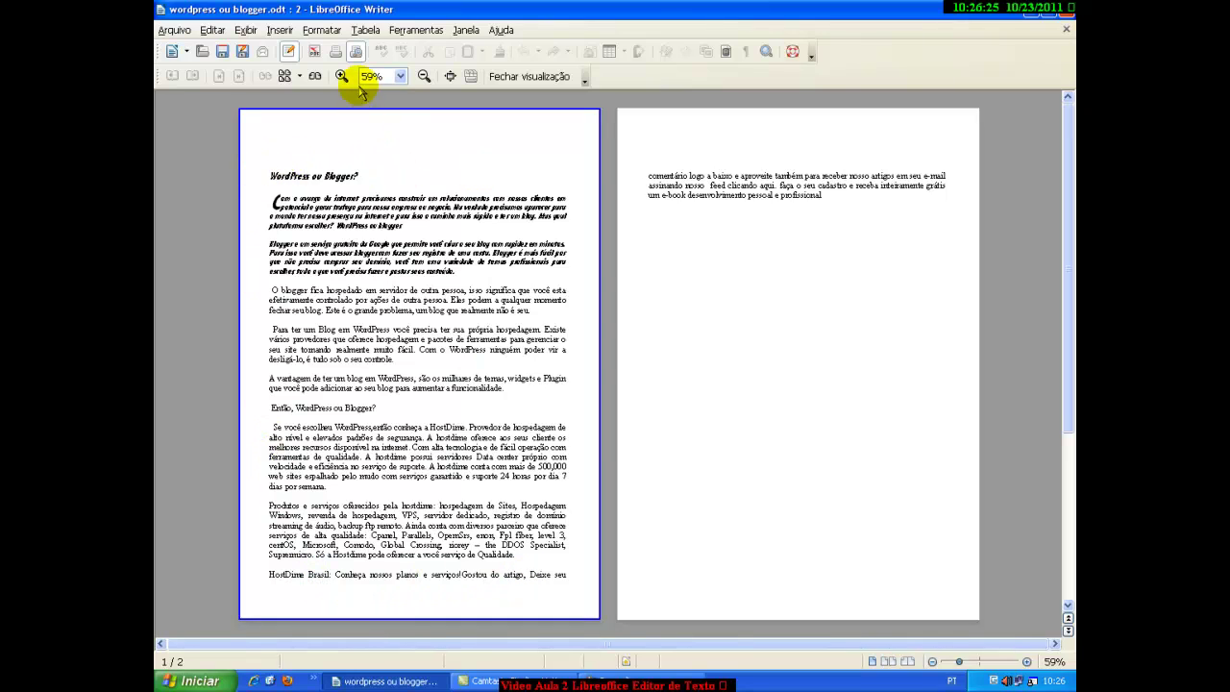
{"action": "left_click", "coordinate": [355, 55]}
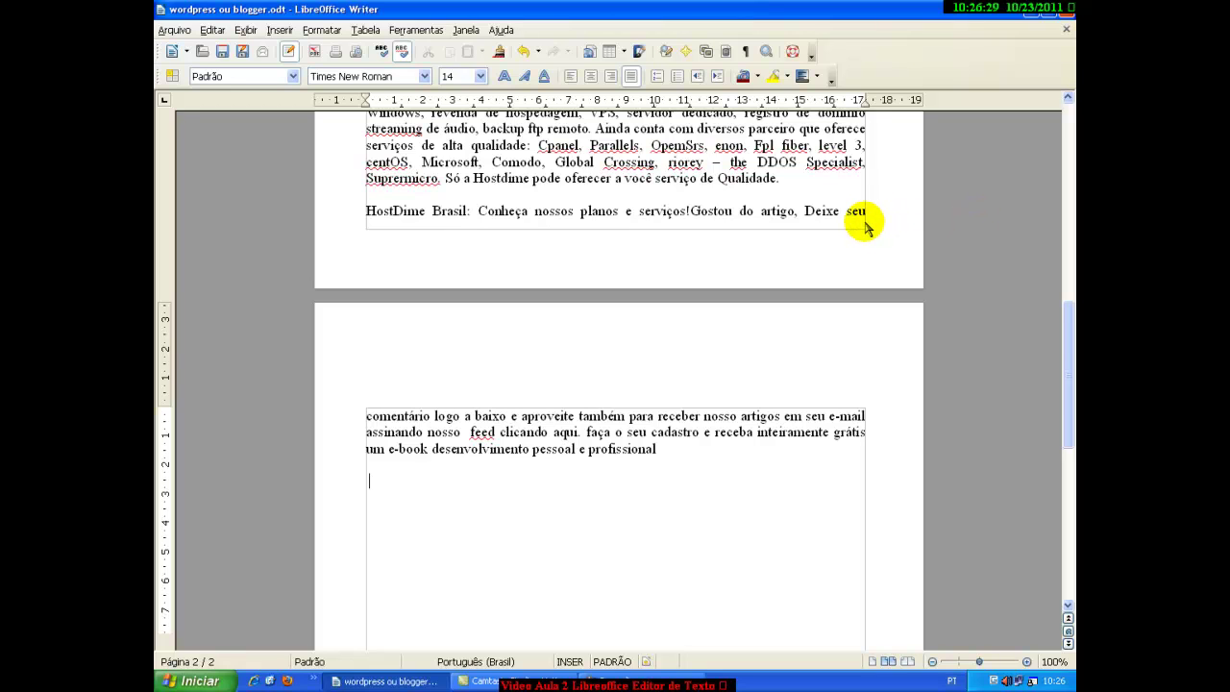
Select the whole article again and choose the four-sided border preset in its paragraph border settings
{"action": "left_click_drag", "start_coordinate": [1069, 332], "coordinate": [1054, 110]}
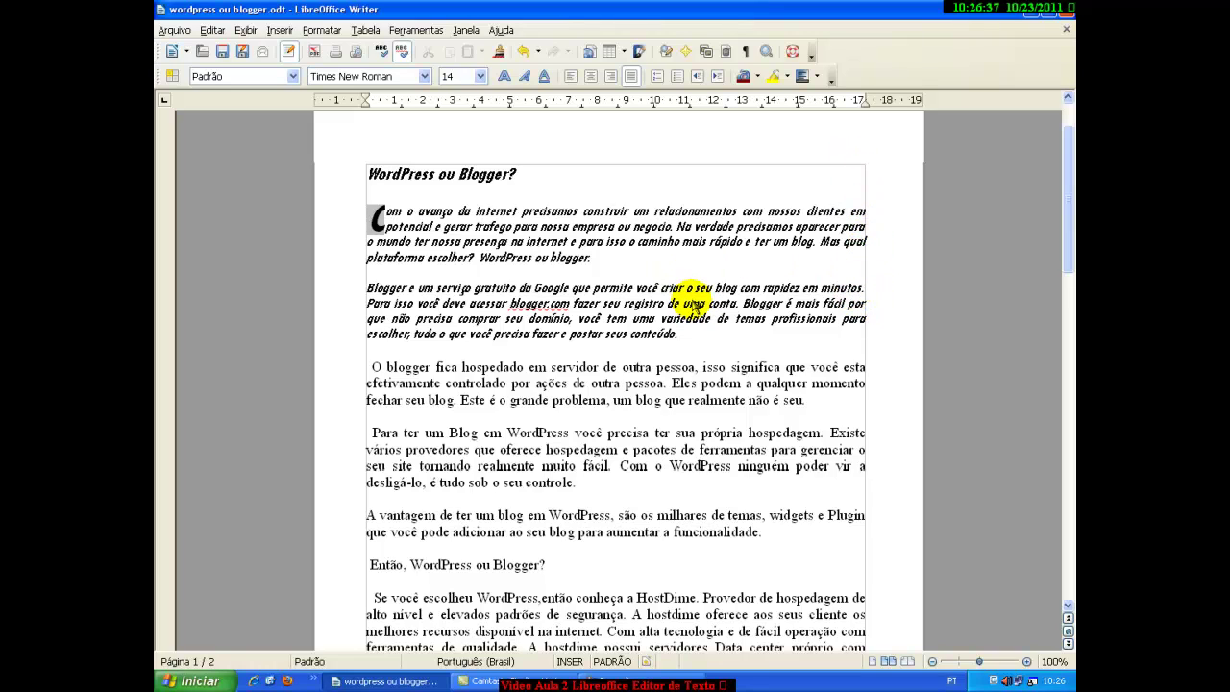
{"action": "key", "text": "ctrl+a"}
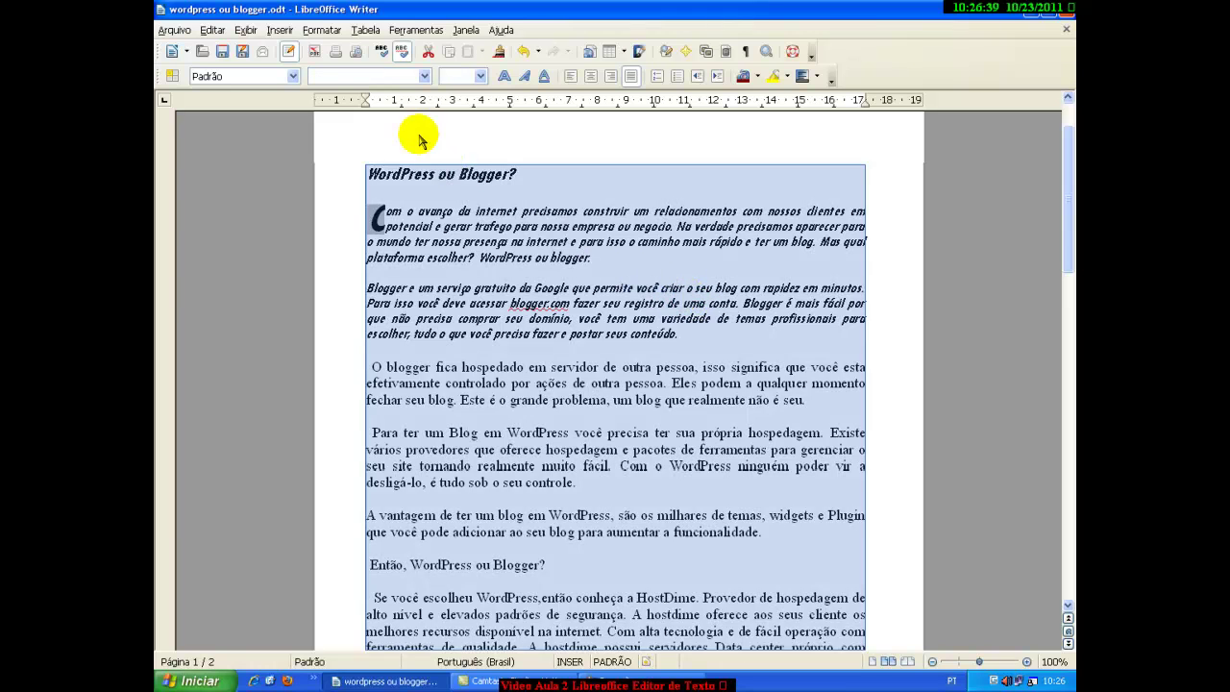
{"action": "left_click", "coordinate": [339, 30]}
{"action": "left_click", "coordinate": [354, 90]}
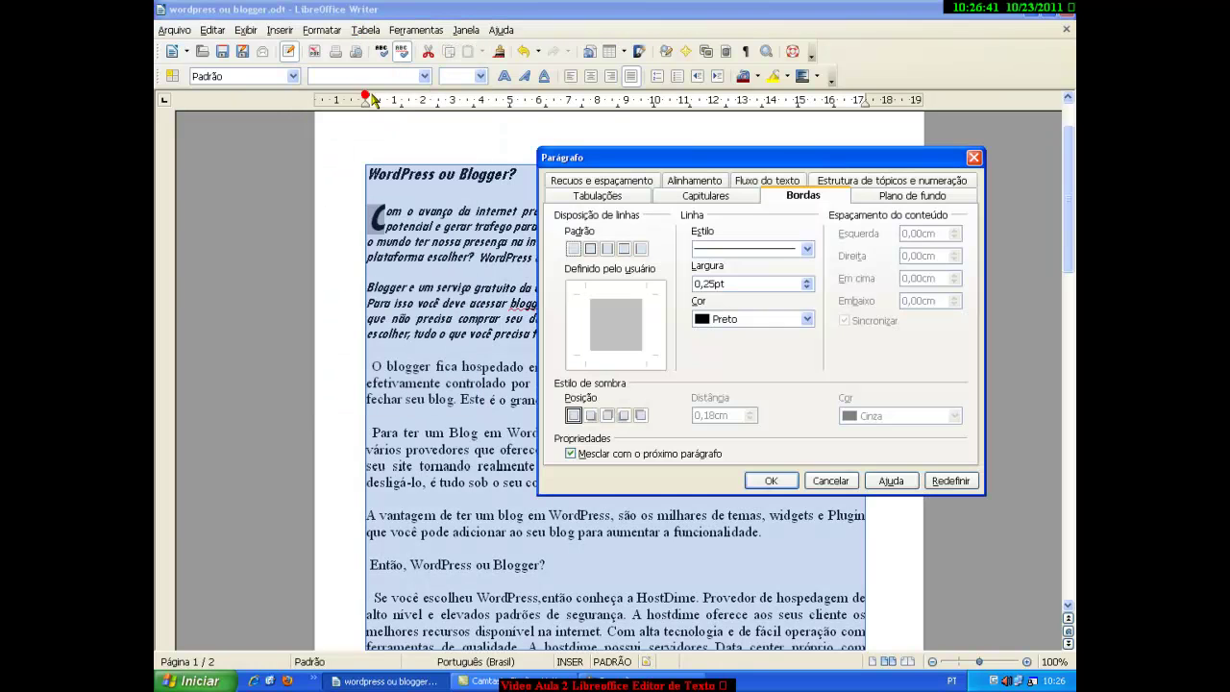
{"action": "left_click", "coordinate": [590, 249]}
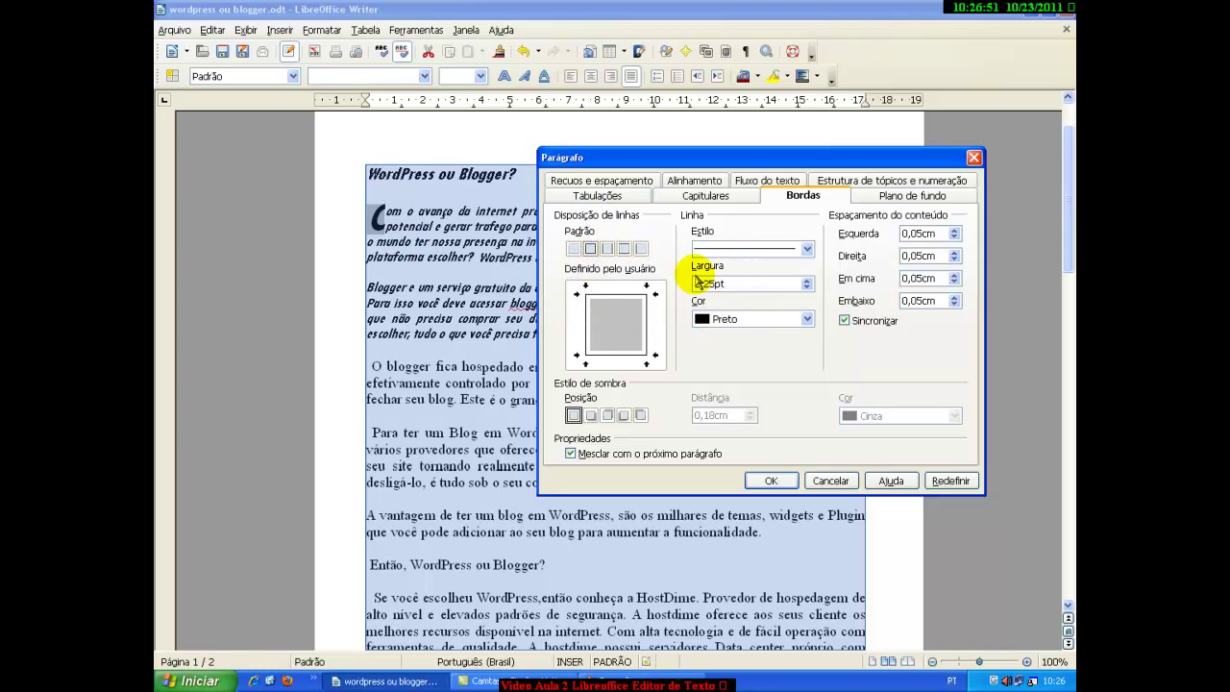
Try double and dashed line styles for the paragraph border, and settle on a double line
{"action": "left_click", "coordinate": [806, 249]}
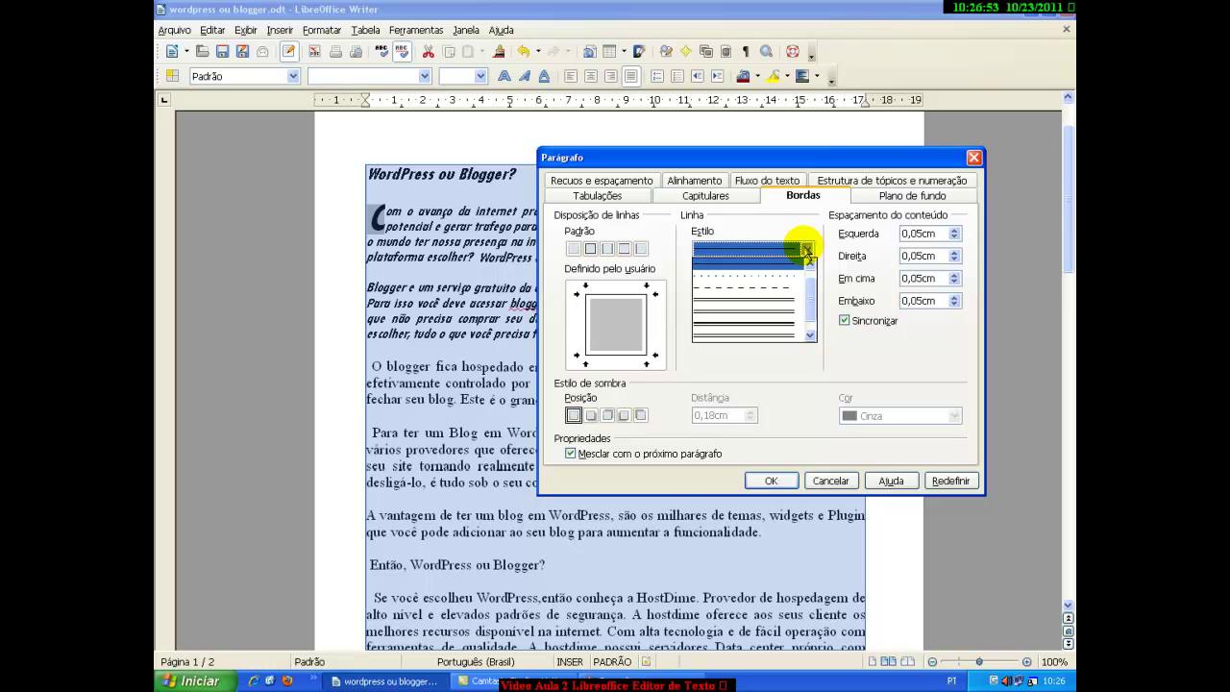
{"action": "left_click", "coordinate": [810, 263]}
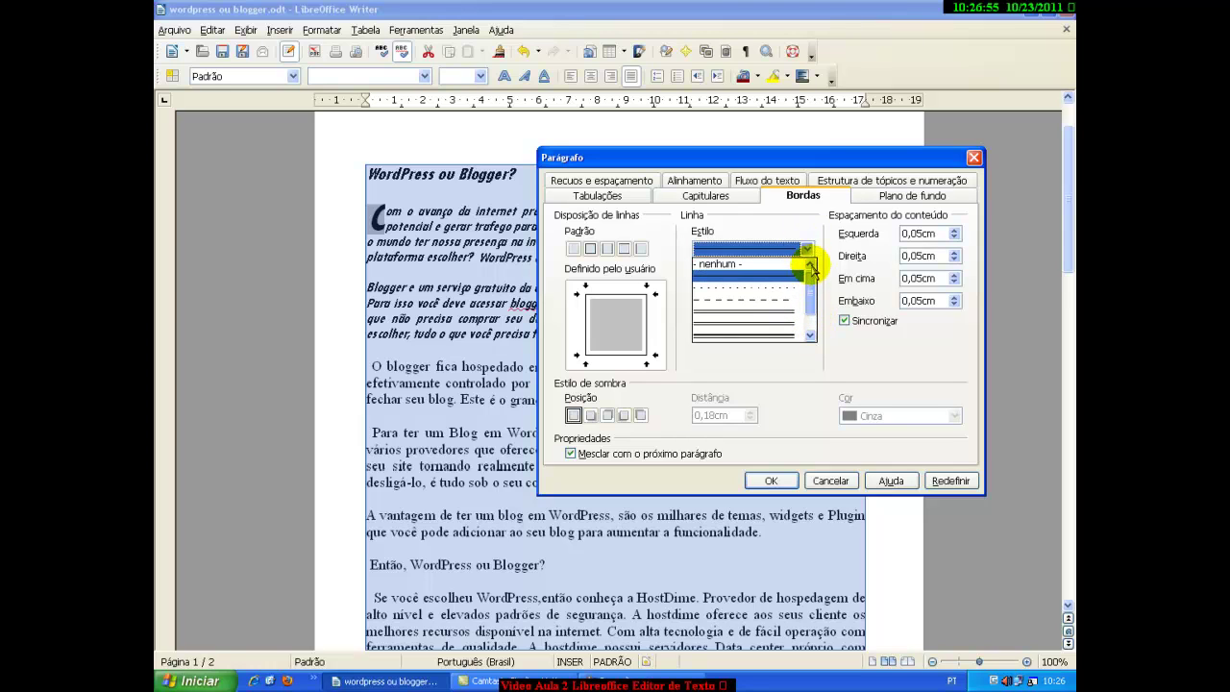
{"action": "left_click", "coordinate": [774, 331]}
{"action": "left_click", "coordinate": [806, 249]}
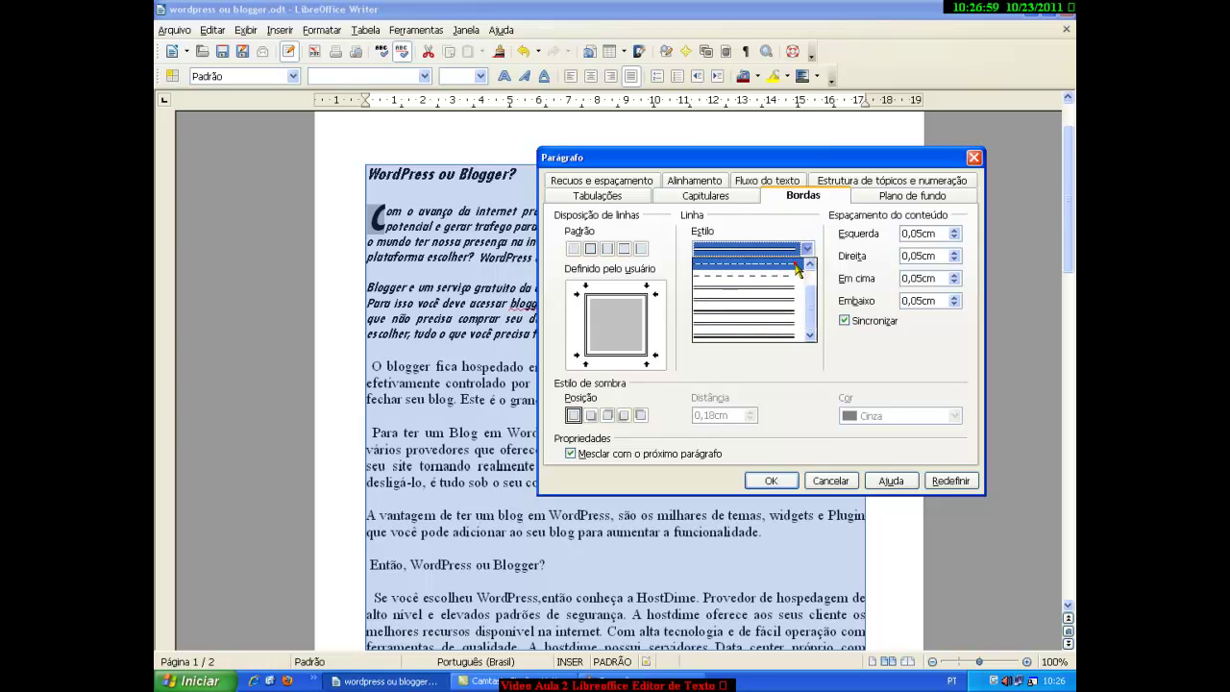
{"action": "left_click", "coordinate": [795, 269]}
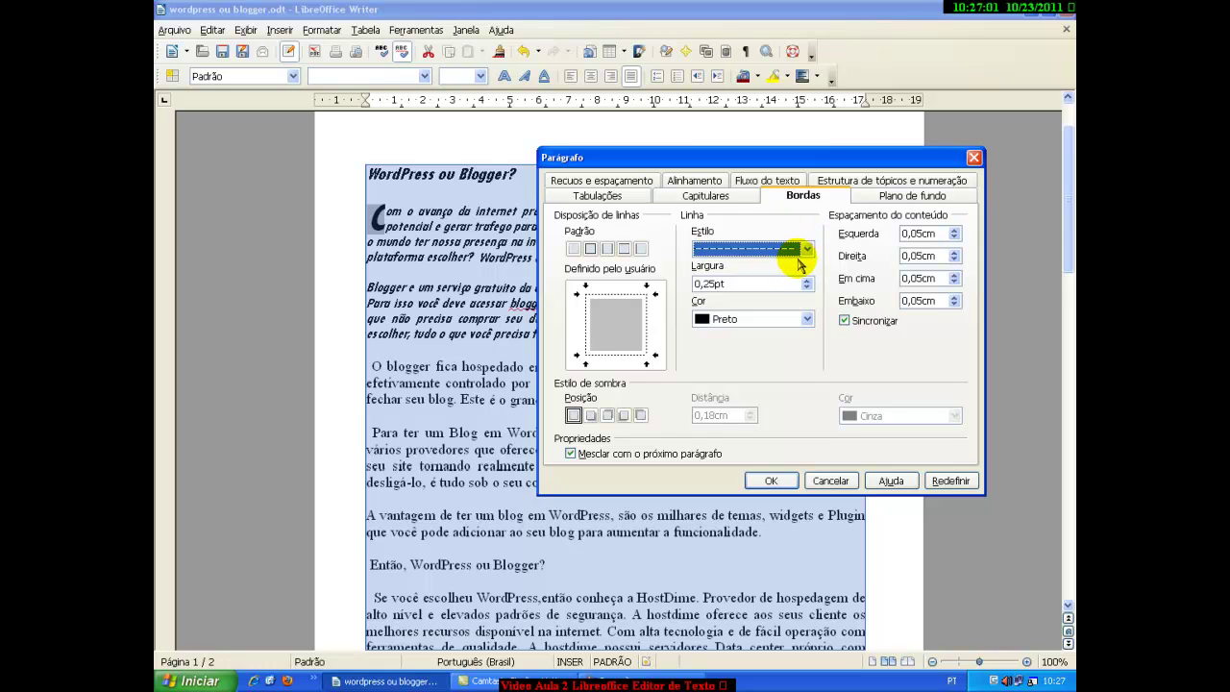
{"action": "left_click", "coordinate": [806, 249]}
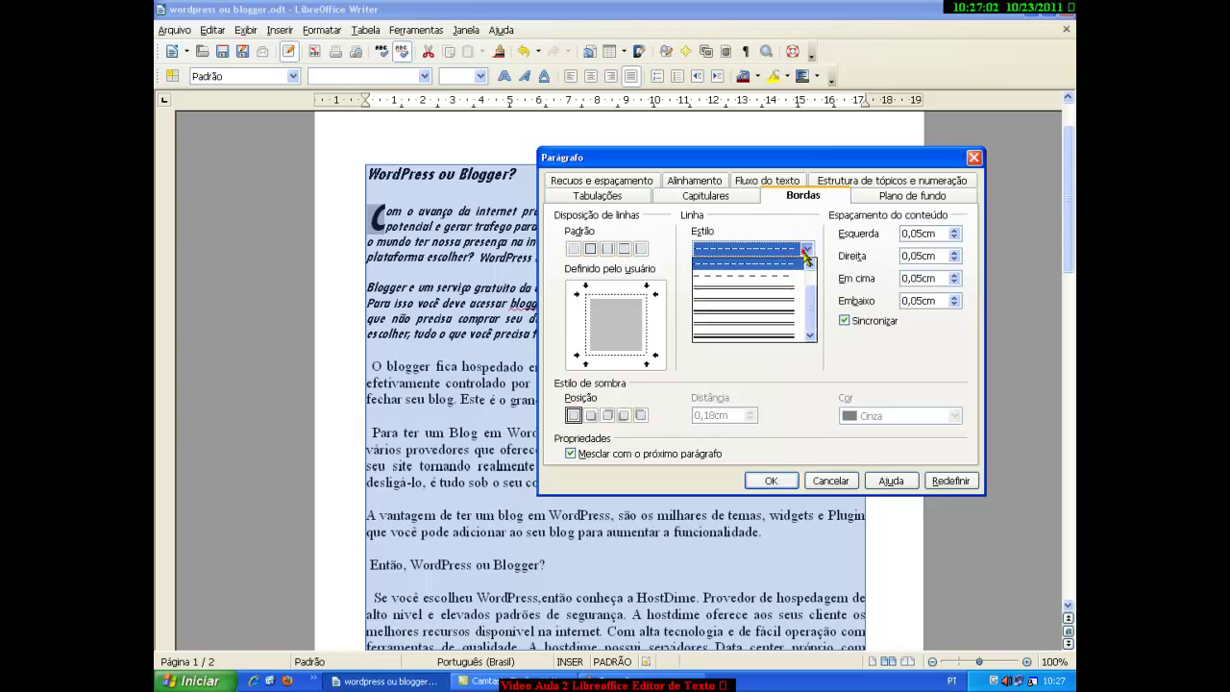
{"action": "left_click", "coordinate": [774, 301]}
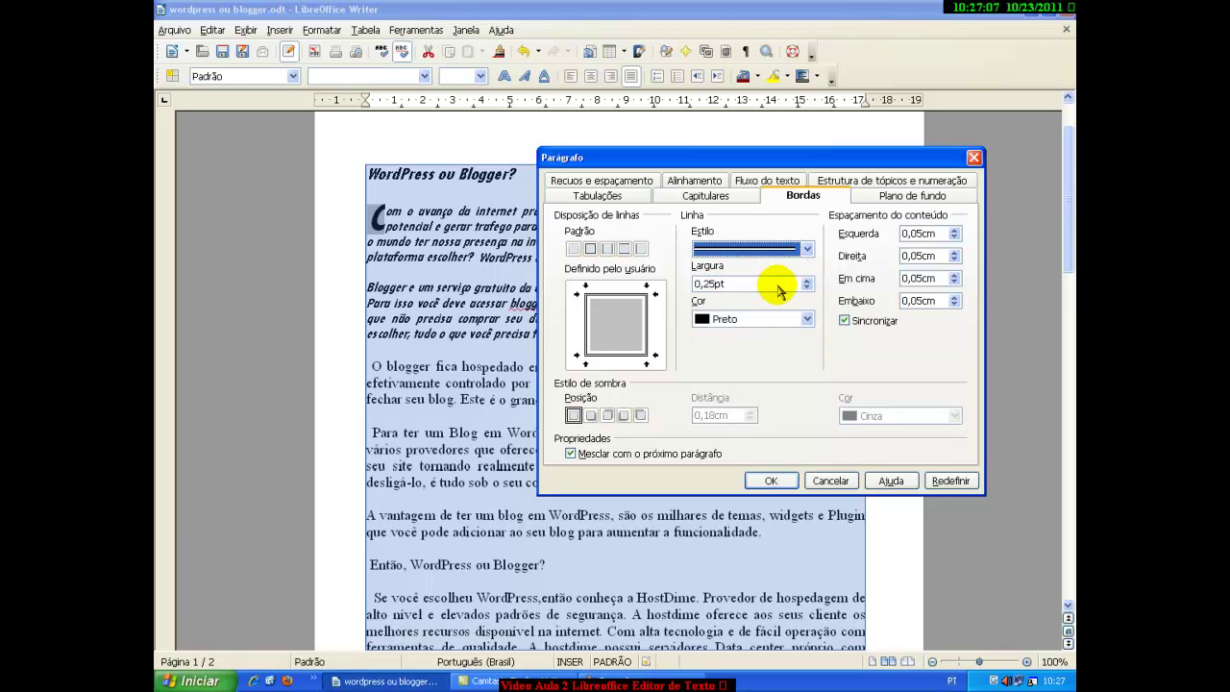
Set the border width to 1,75pt and its colour to Vermelho 1, apply it, and check the article in the page preview
{"action": "left_click", "coordinate": [805, 283]}
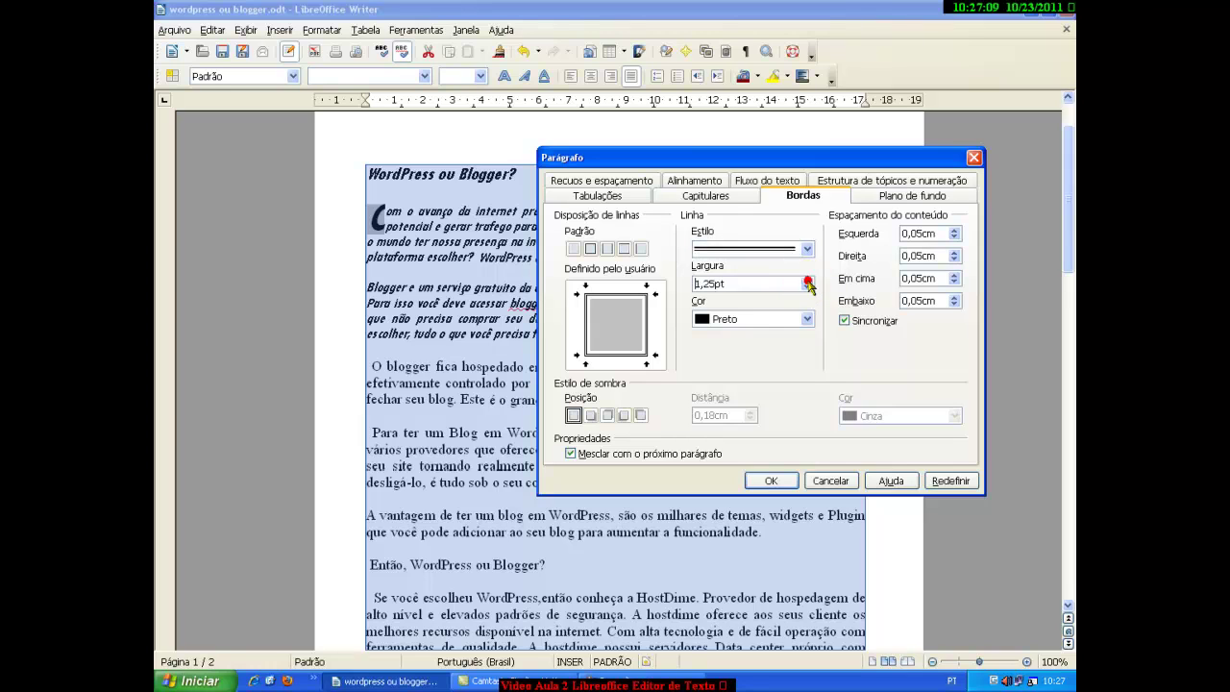
{"action": "left_click", "coordinate": [802, 323]}
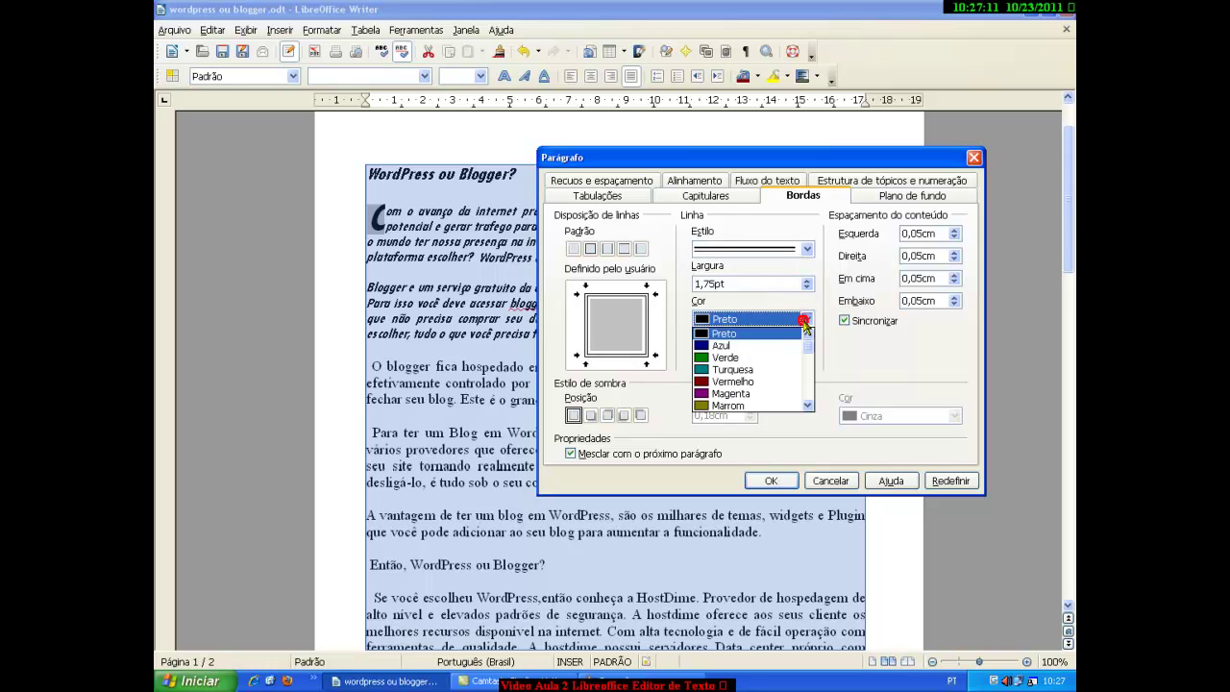
{"action": "left_click_drag", "start_coordinate": [803, 356], "coordinate": [798, 357]}
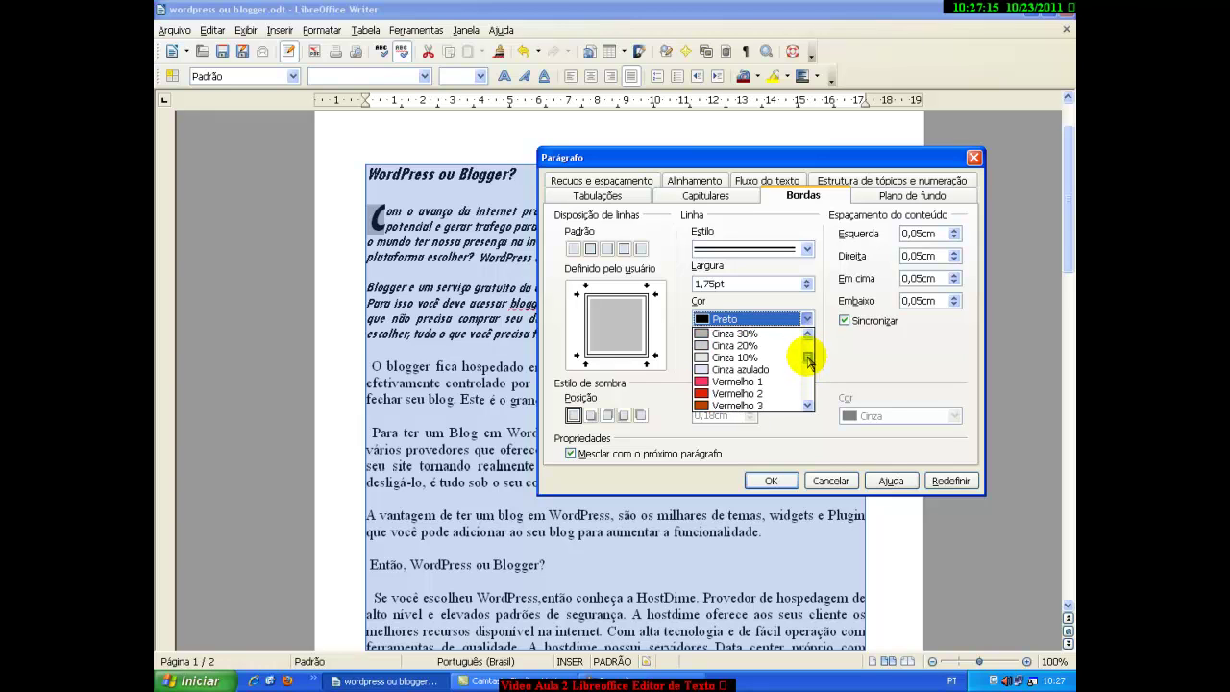
{"action": "left_click", "coordinate": [797, 381]}
{"action": "left_click", "coordinate": [766, 481]}
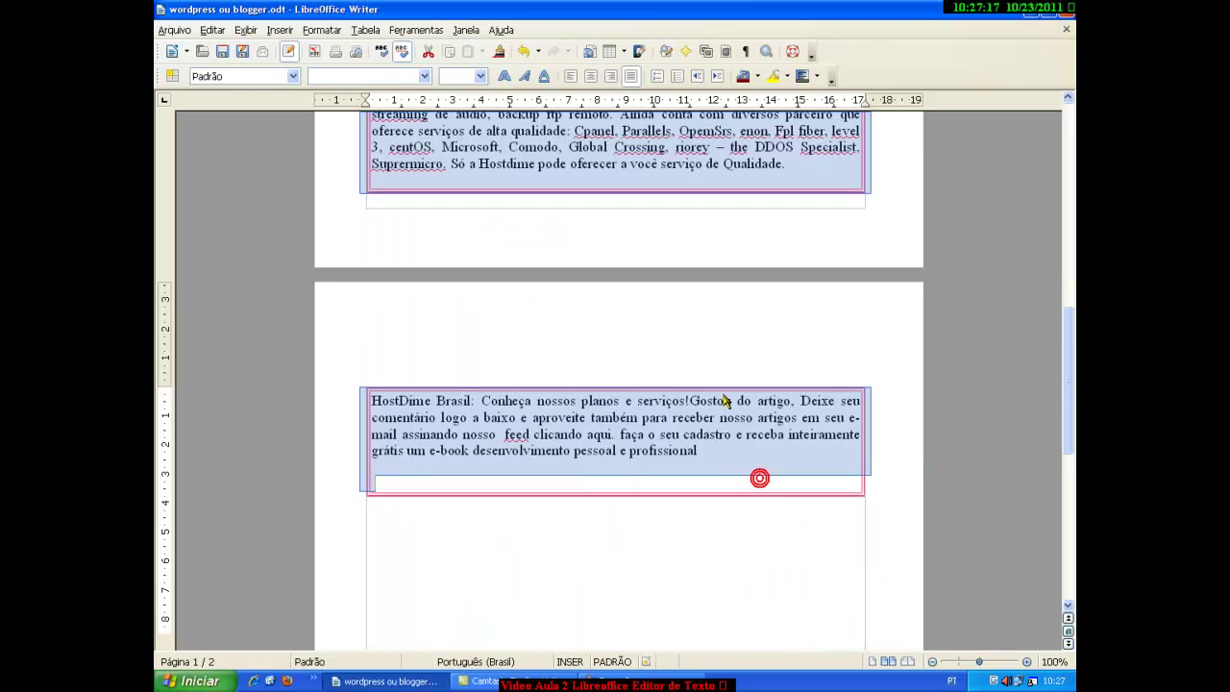
{"action": "scroll", "coordinate": [708, 329], "scroll_direction": "up", "scroll_amount": 6}
{"action": "left_click", "coordinate": [776, 317]}
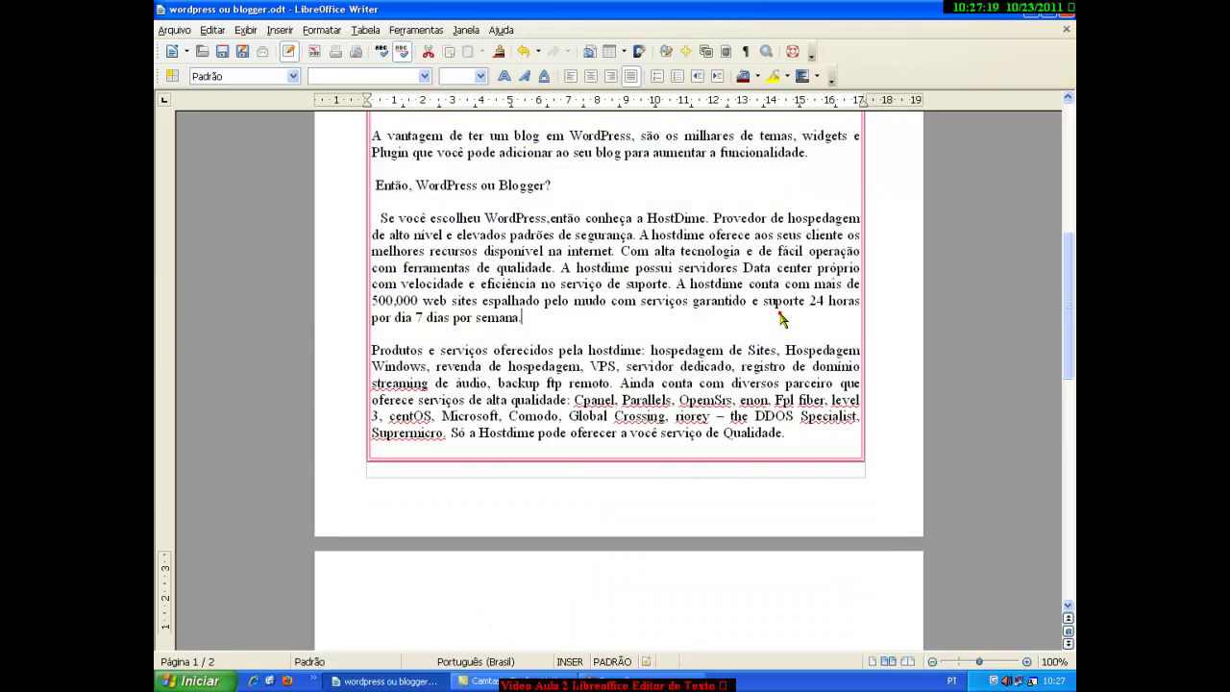
{"action": "scroll", "coordinate": [775, 317], "scroll_direction": "up", "scroll_amount": 8}
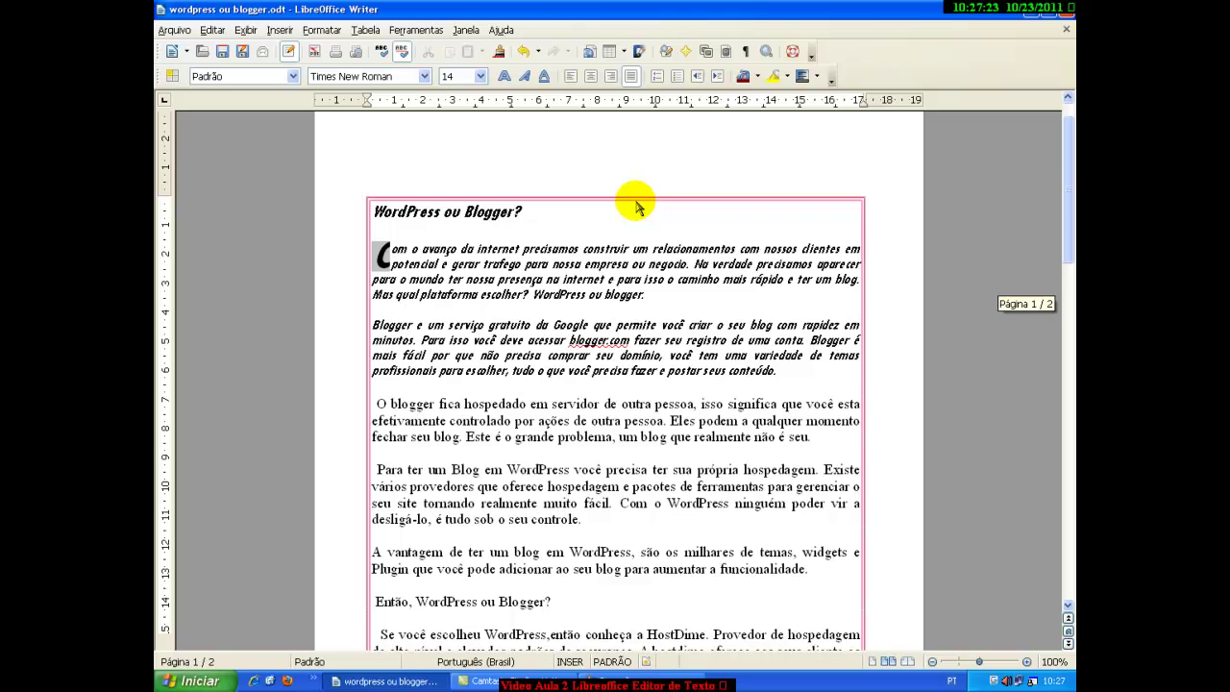
{"action": "left_click", "coordinate": [356, 51]}
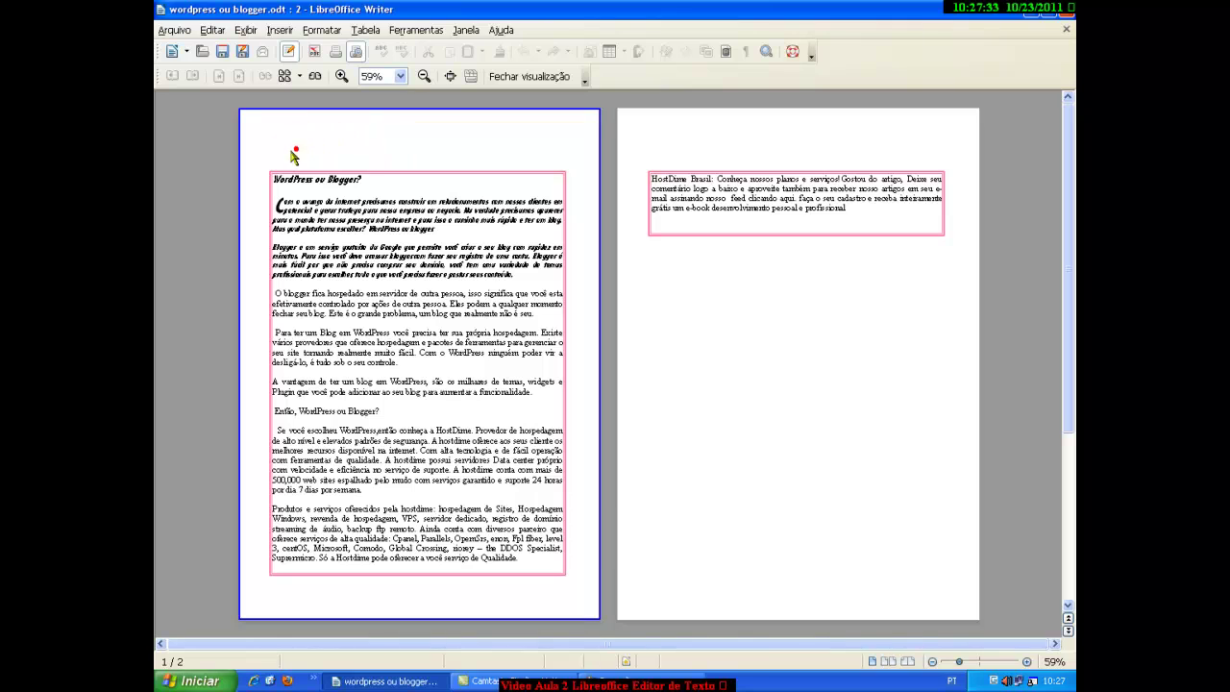
{"action": "left_click", "coordinate": [356, 54]}
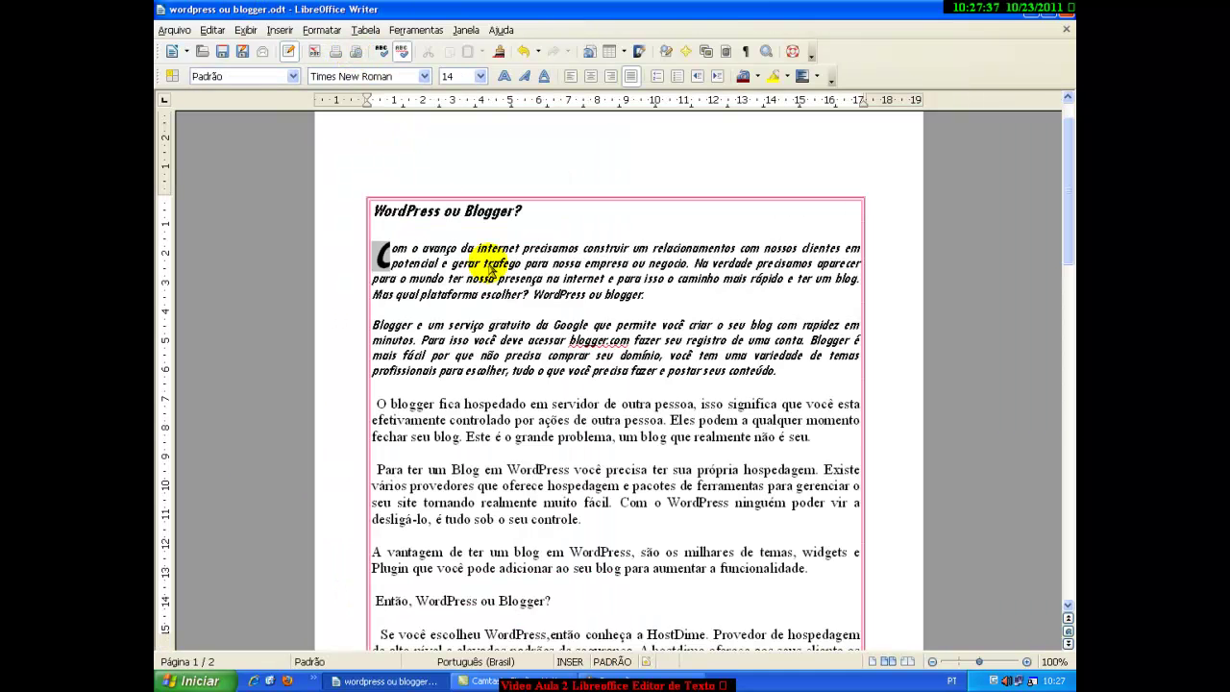
Select the whole article, restrict its double-line border to the left side only, and check the result in the page preview
{"action": "key", "text": "ctrl+a"}
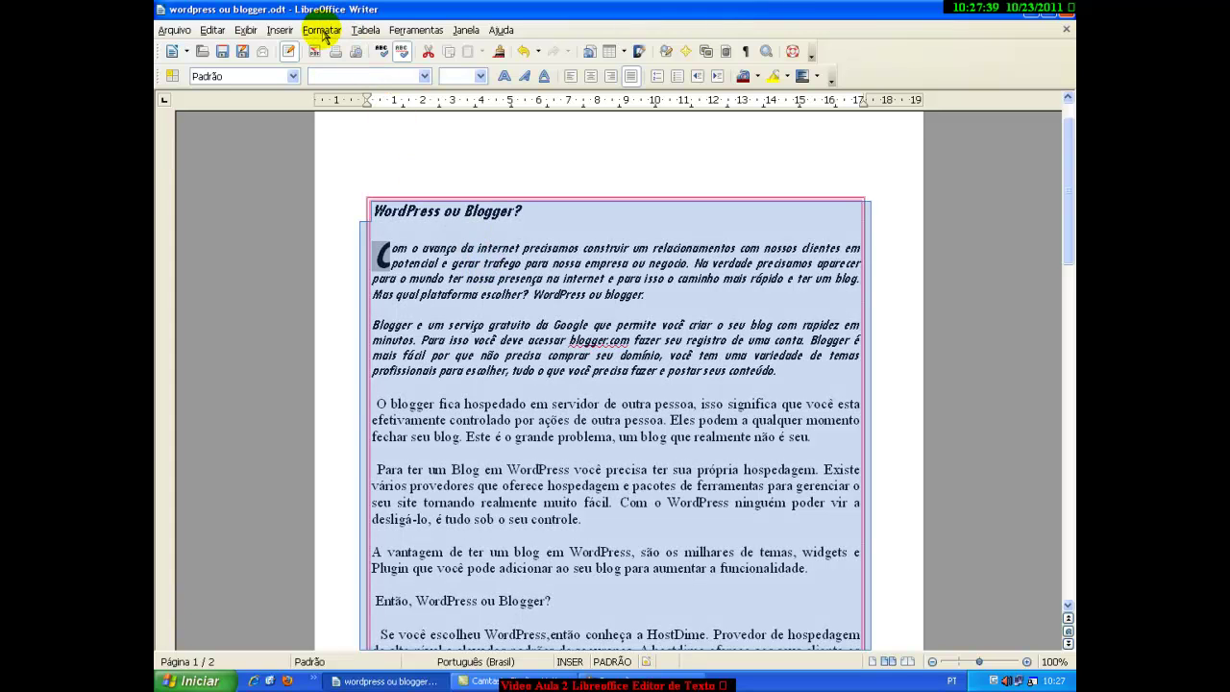
{"action": "left_click", "coordinate": [322, 30]}
{"action": "left_click", "coordinate": [341, 92]}
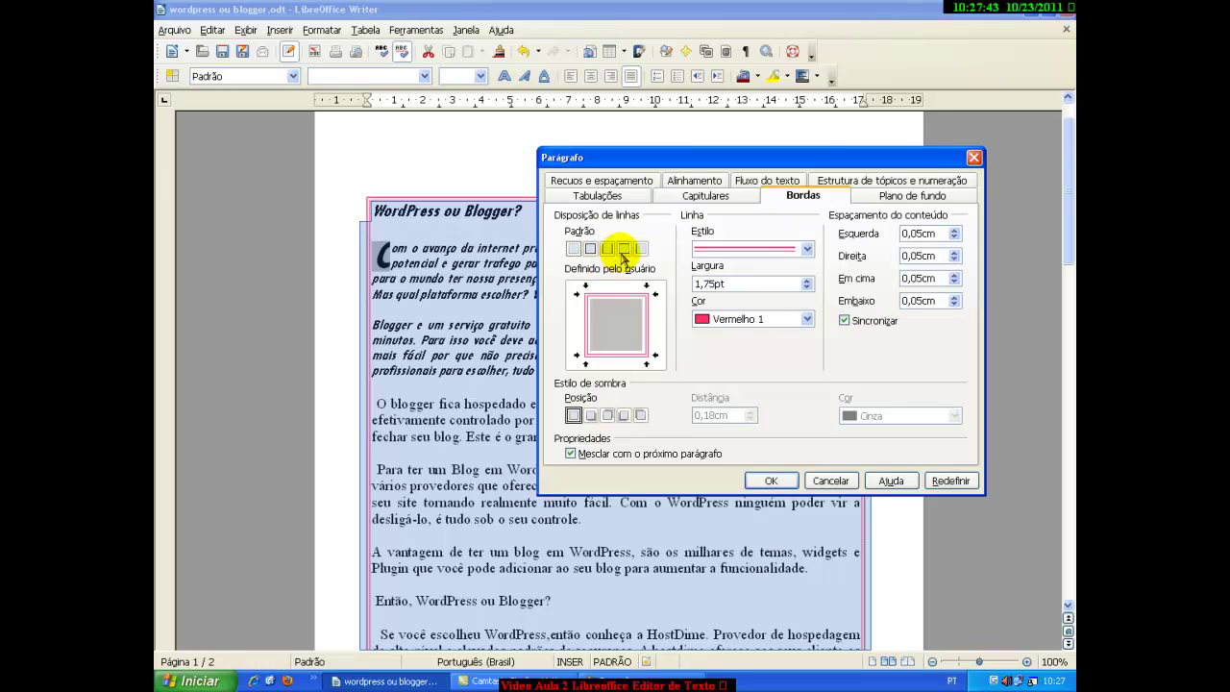
{"action": "left_click", "coordinate": [636, 248]}
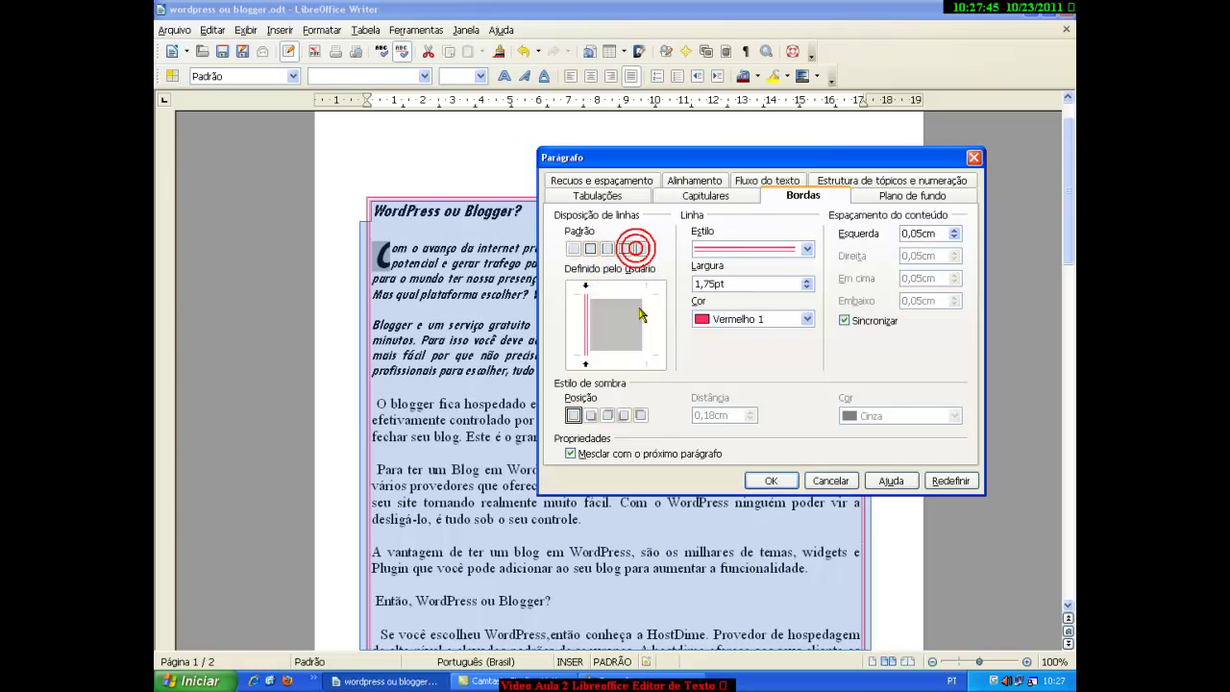
{"action": "left_click", "coordinate": [774, 481]}
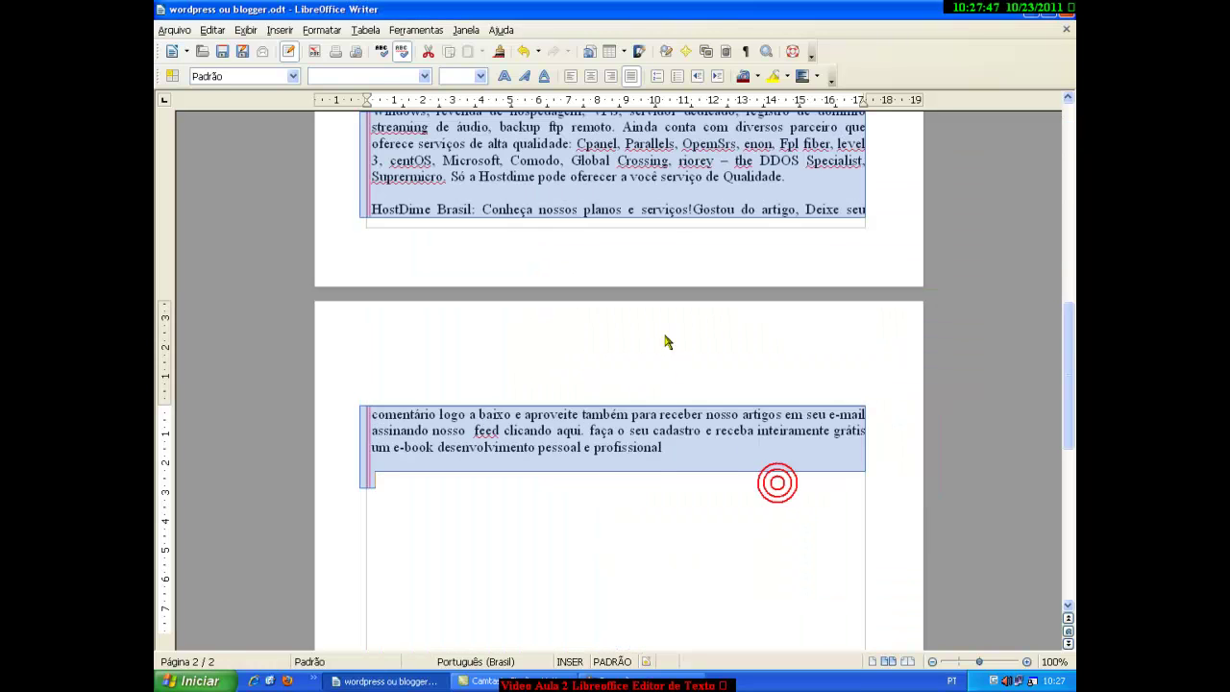
{"action": "left_click", "coordinate": [648, 307]}
{"action": "scroll", "coordinate": [557, 225], "scroll_direction": "up", "scroll_amount": 12}
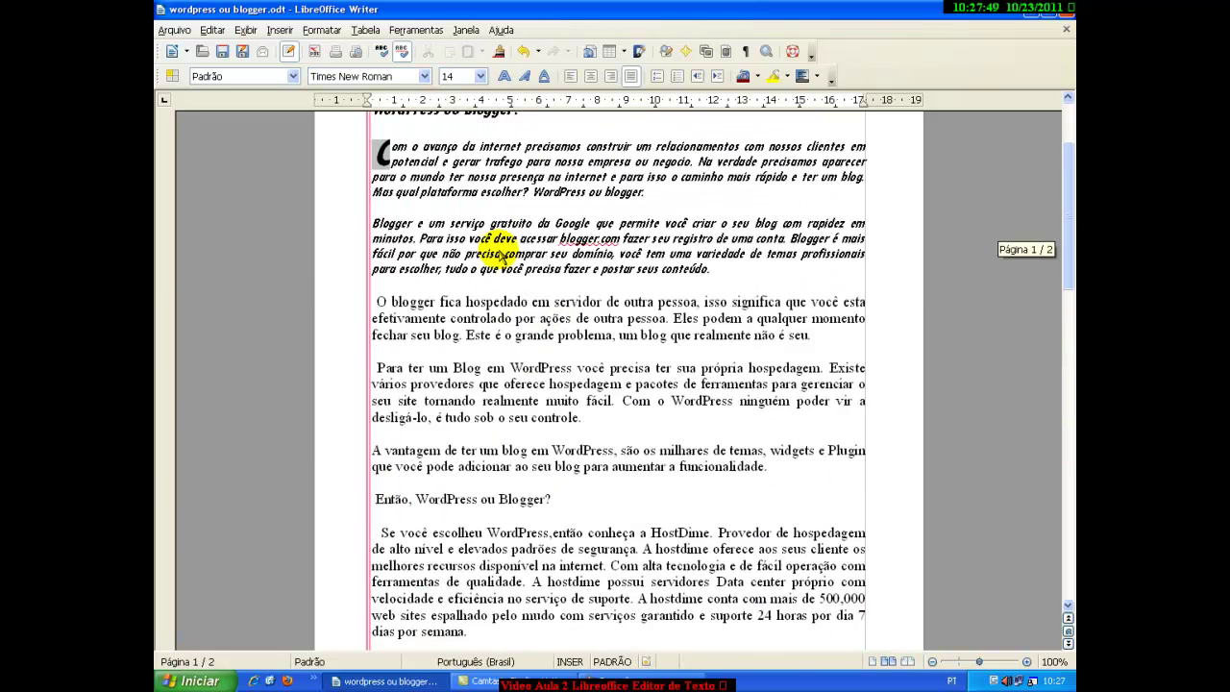
{"action": "scroll", "coordinate": [502, 254], "scroll_direction": "up", "scroll_amount": 3}
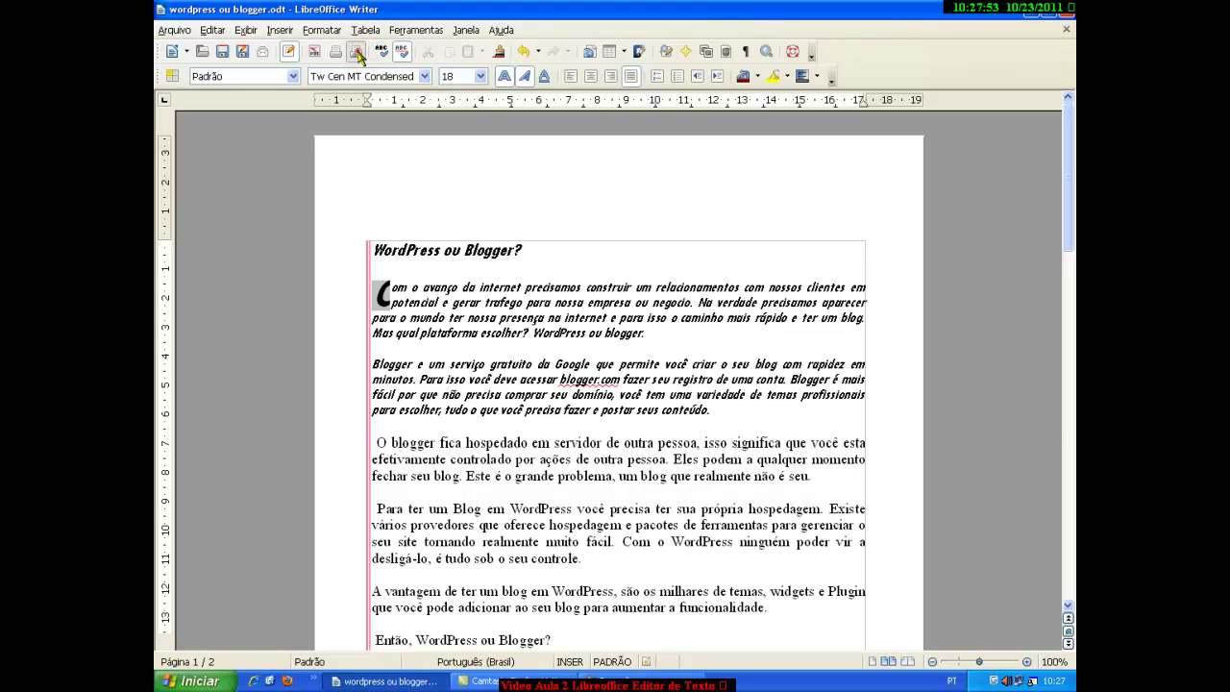
{"action": "left_click", "coordinate": [357, 51]}
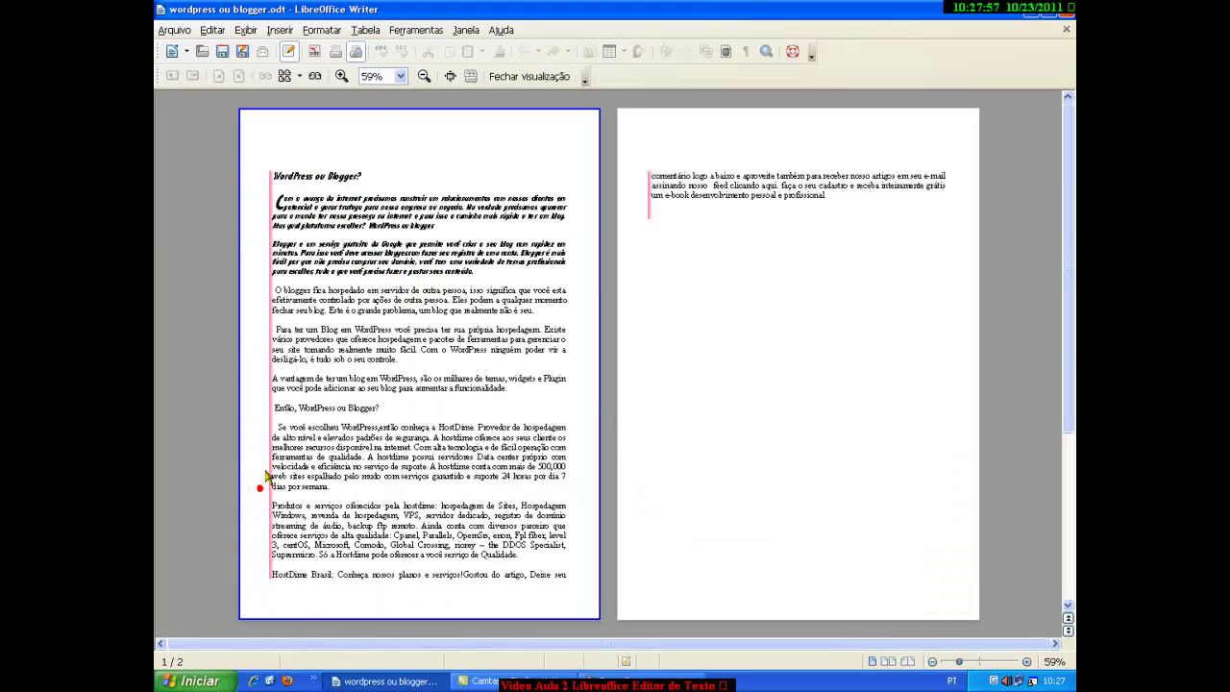
{"action": "left_click", "coordinate": [354, 53]}
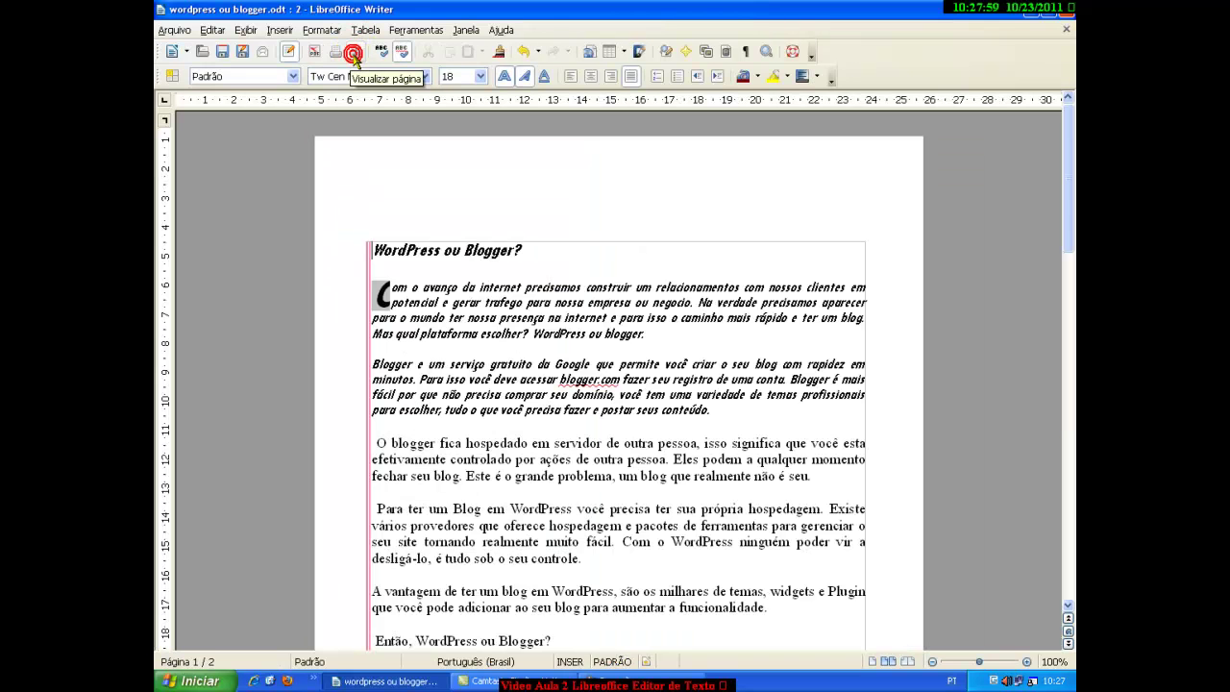
Select the whole article, clear its paragraph border, and choose the preset with all four borders in the paragraph border settings
{"action": "key", "text": "ctrl+a"}
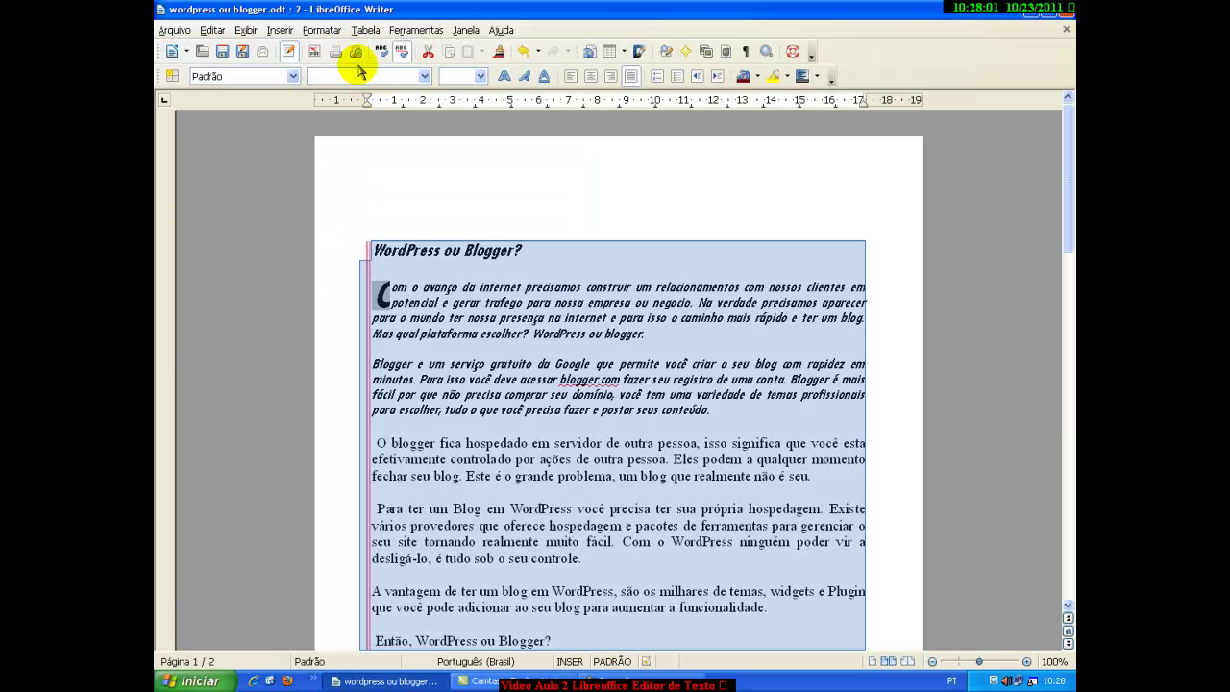
{"action": "left_click", "coordinate": [332, 30]}
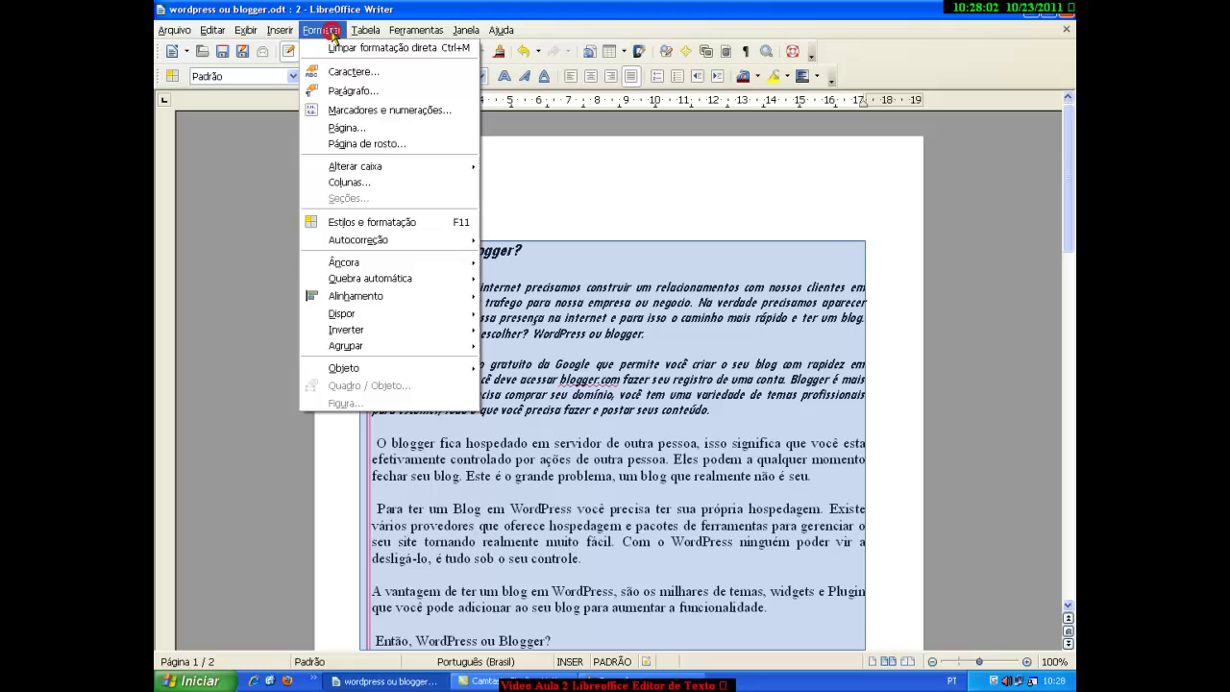
{"action": "left_click", "coordinate": [384, 92]}
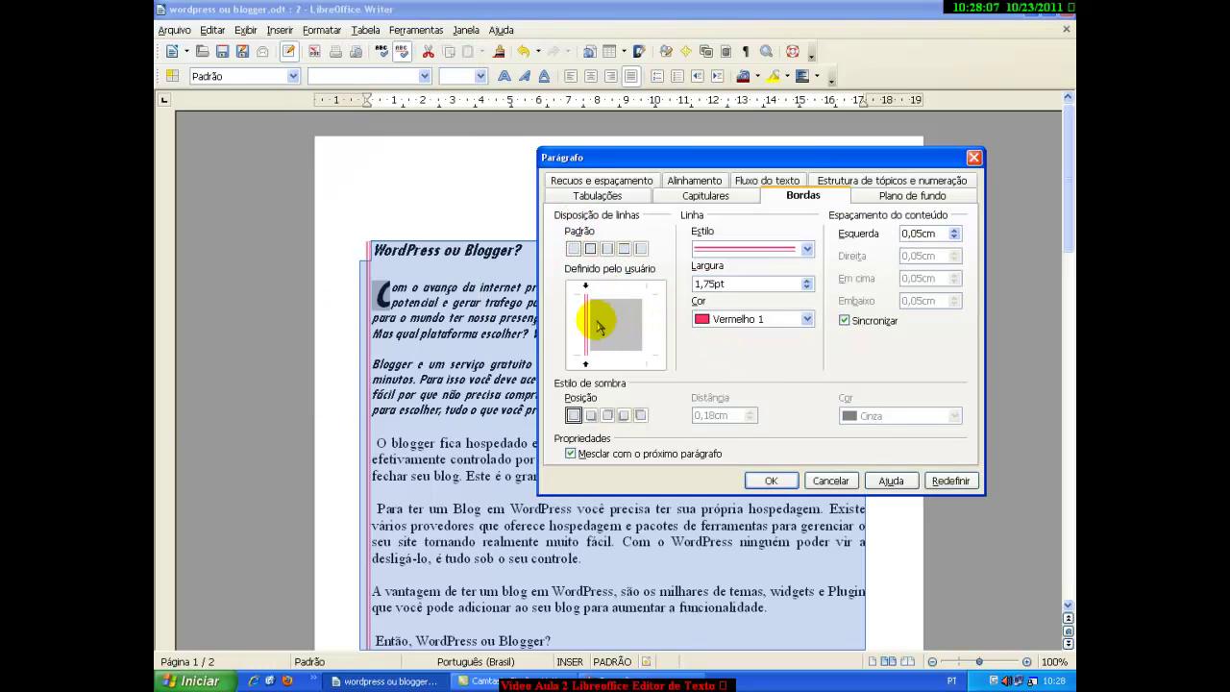
{"action": "left_click", "coordinate": [574, 248]}
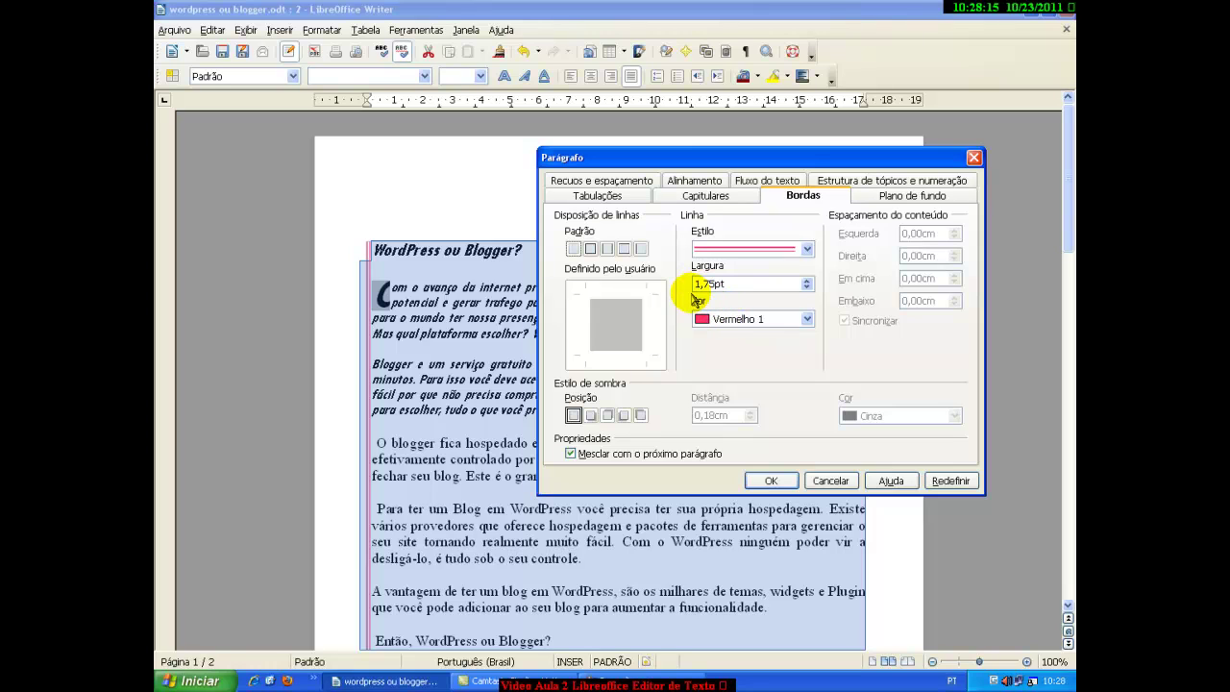
{"action": "left_click", "coordinate": [591, 249]}
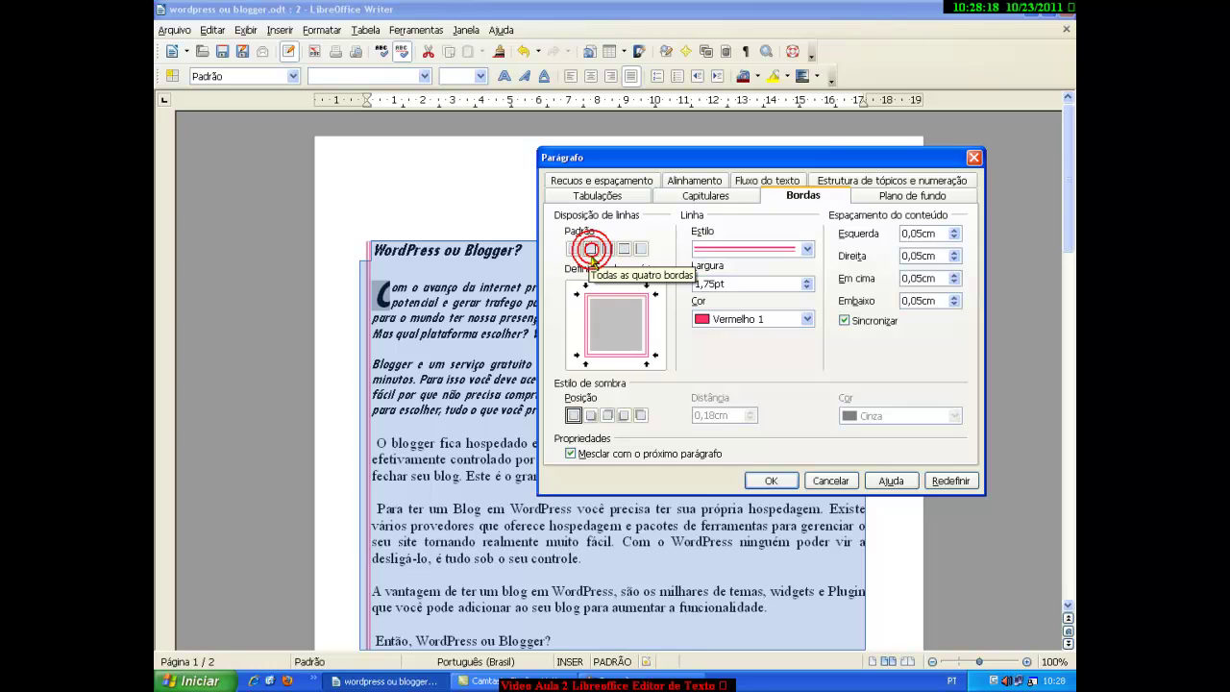
Cast the border's shadow to the top left at a distance of 0,68cm in Amarelo, apply it, and check the page preview
{"action": "left_click", "coordinate": [590, 416]}
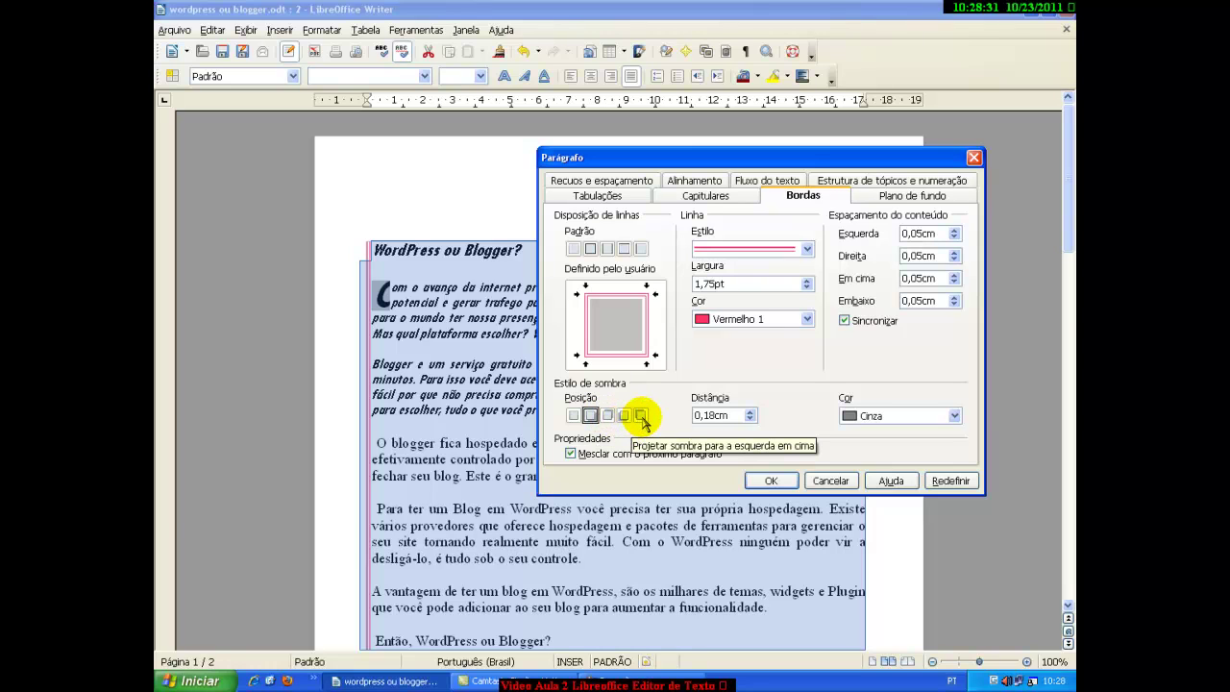
{"action": "left_click", "coordinate": [641, 415]}
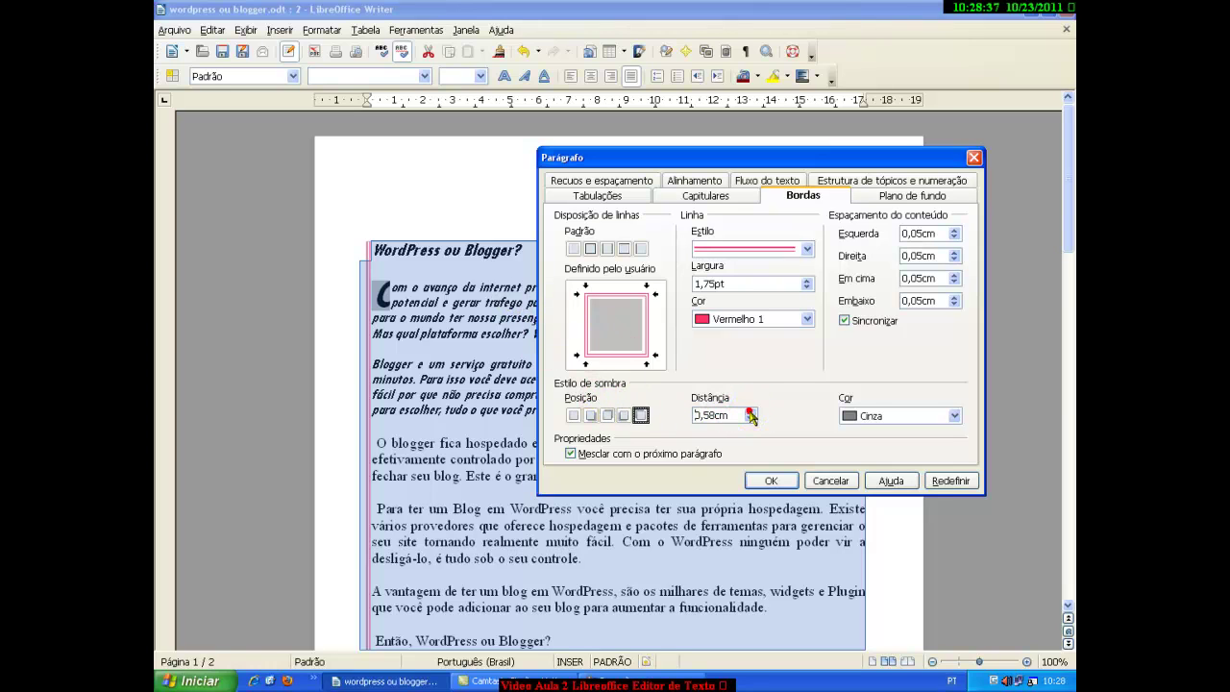
{"action": "left_click", "coordinate": [898, 415]}
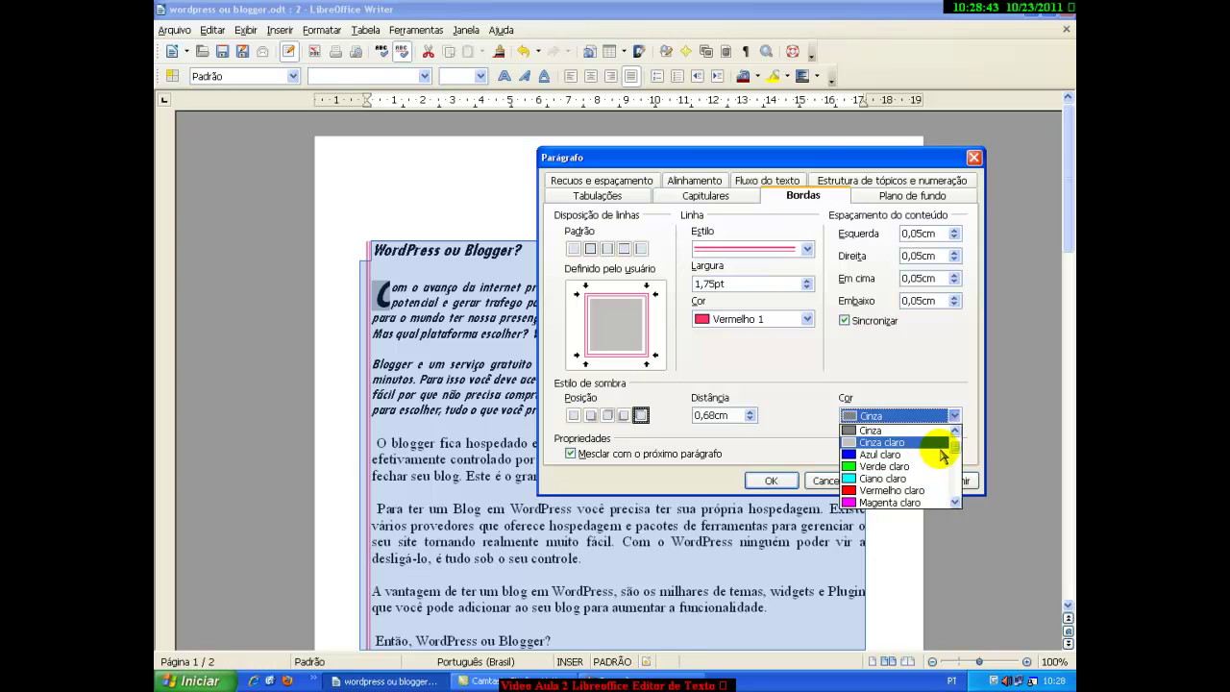
{"action": "scroll", "coordinate": [956, 449], "scroll_direction": "down", "scroll_amount": 3}
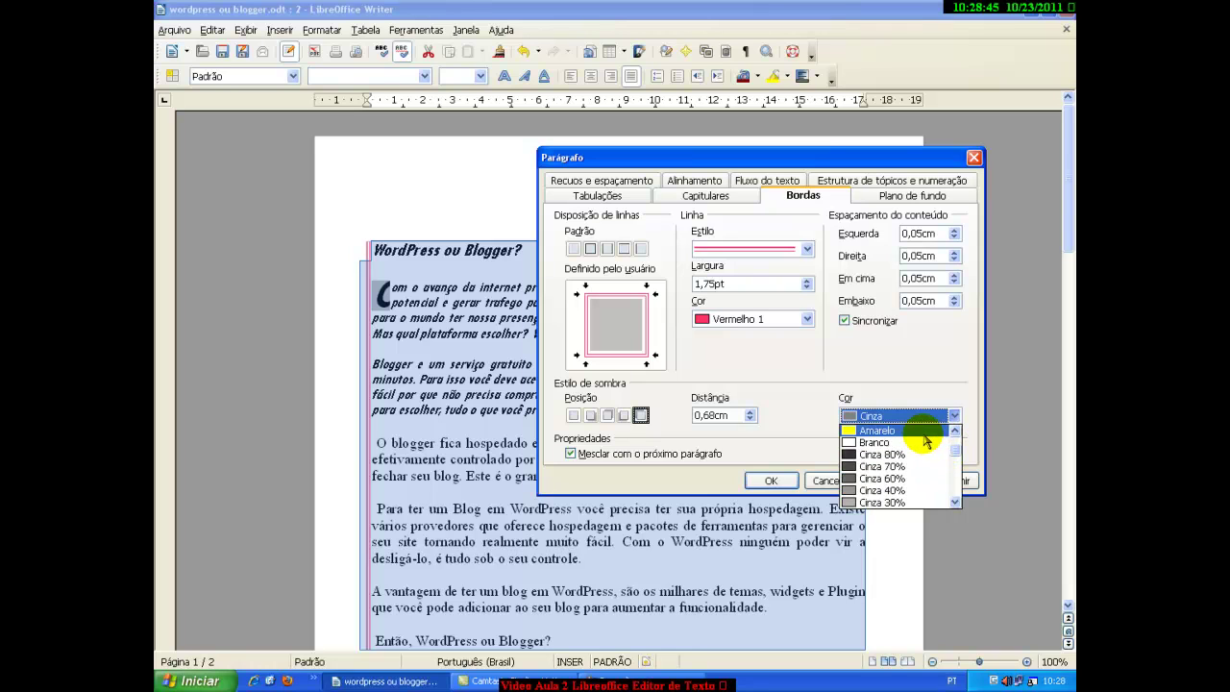
{"action": "left_click", "coordinate": [918, 437]}
{"action": "left_click", "coordinate": [771, 481]}
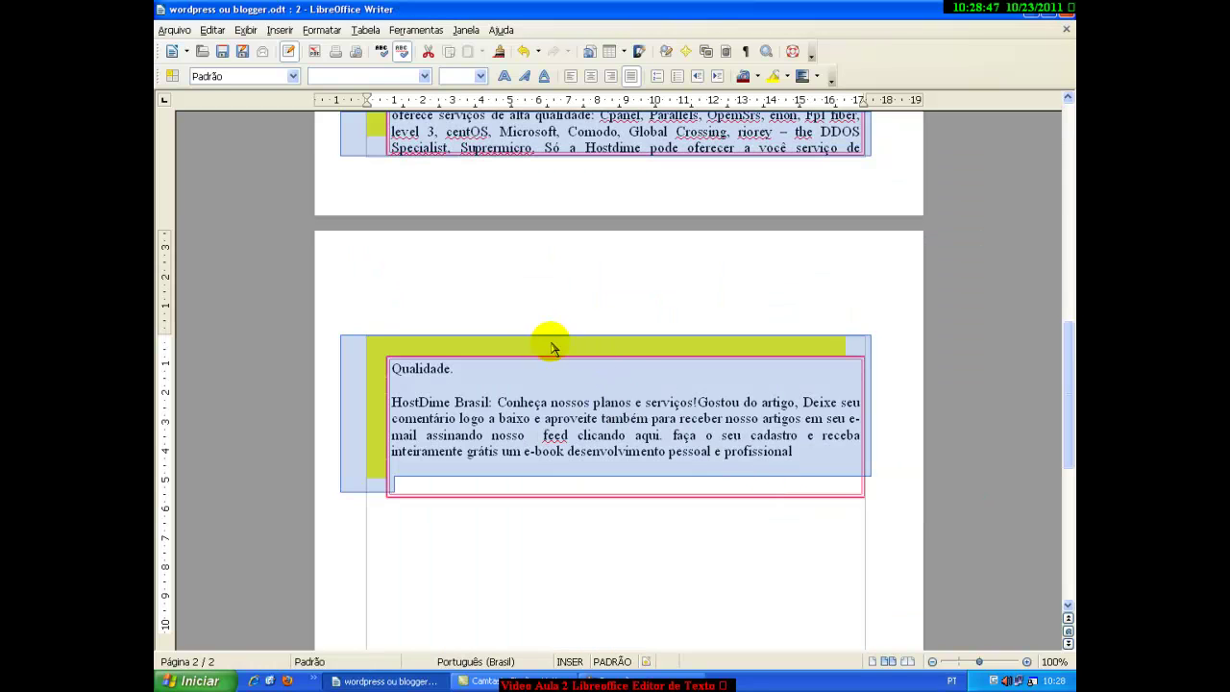
{"action": "left_click", "coordinate": [596, 275]}
{"action": "scroll", "coordinate": [596, 288], "scroll_direction": "up", "scroll_amount": 10}
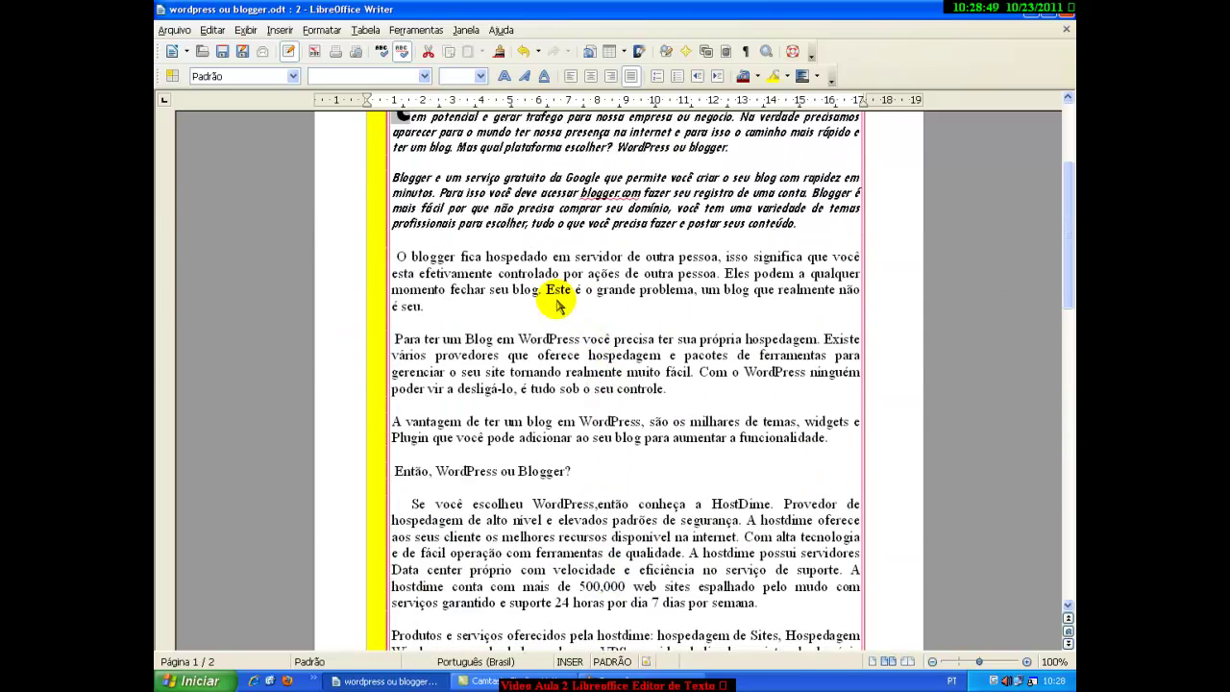
{"action": "scroll", "coordinate": [557, 304], "scroll_direction": "up", "scroll_amount": 3}
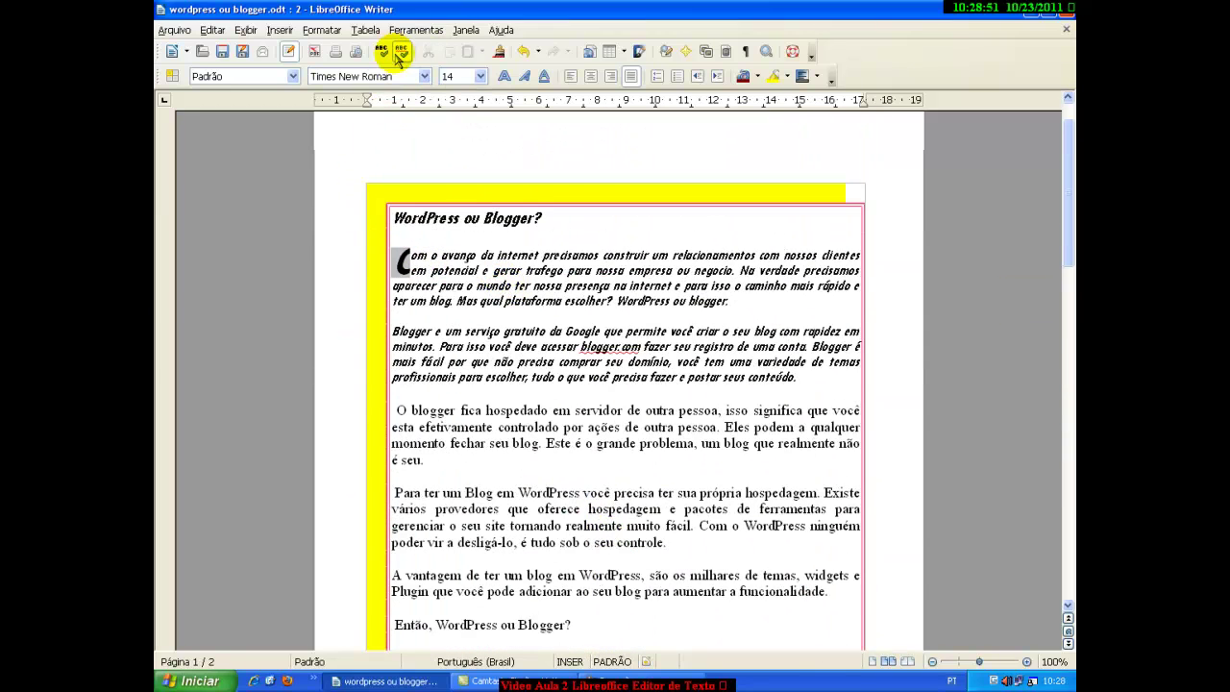
{"action": "left_click", "coordinate": [355, 51]}
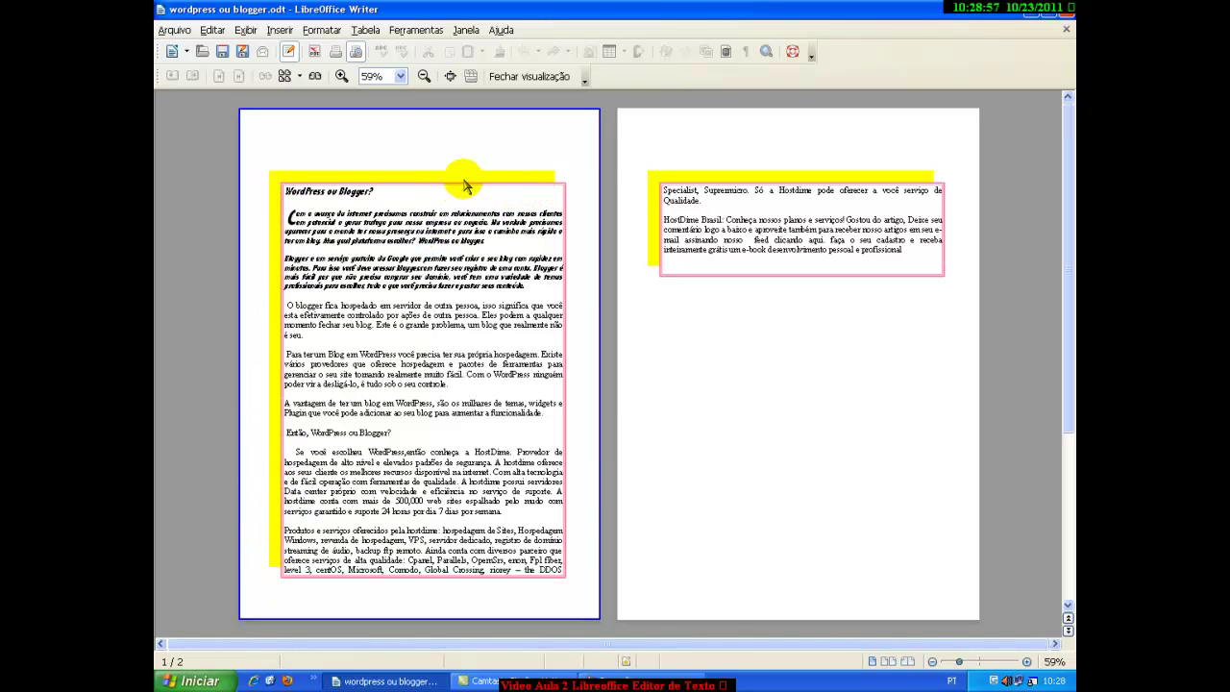
{"action": "left_click", "coordinate": [356, 51]}
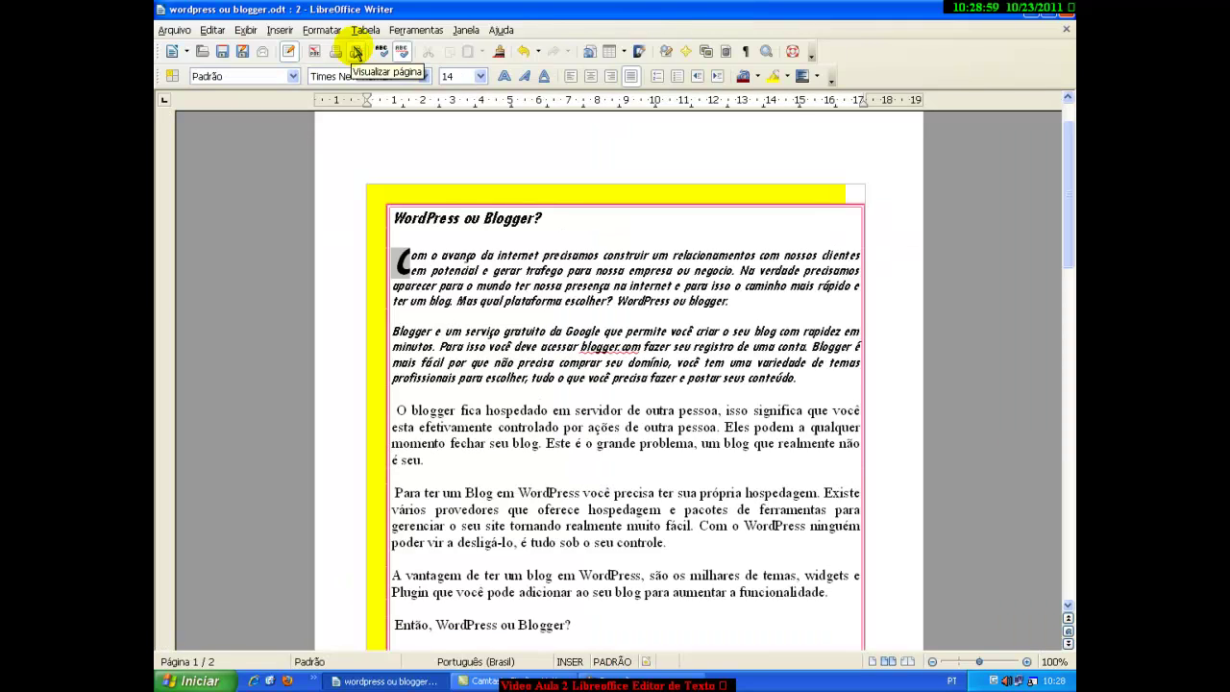
Select the whole article, cast its shadow to the bottom right in Cinza 60%, apply it, and check both pages
{"action": "left_click", "coordinate": [321, 30]}
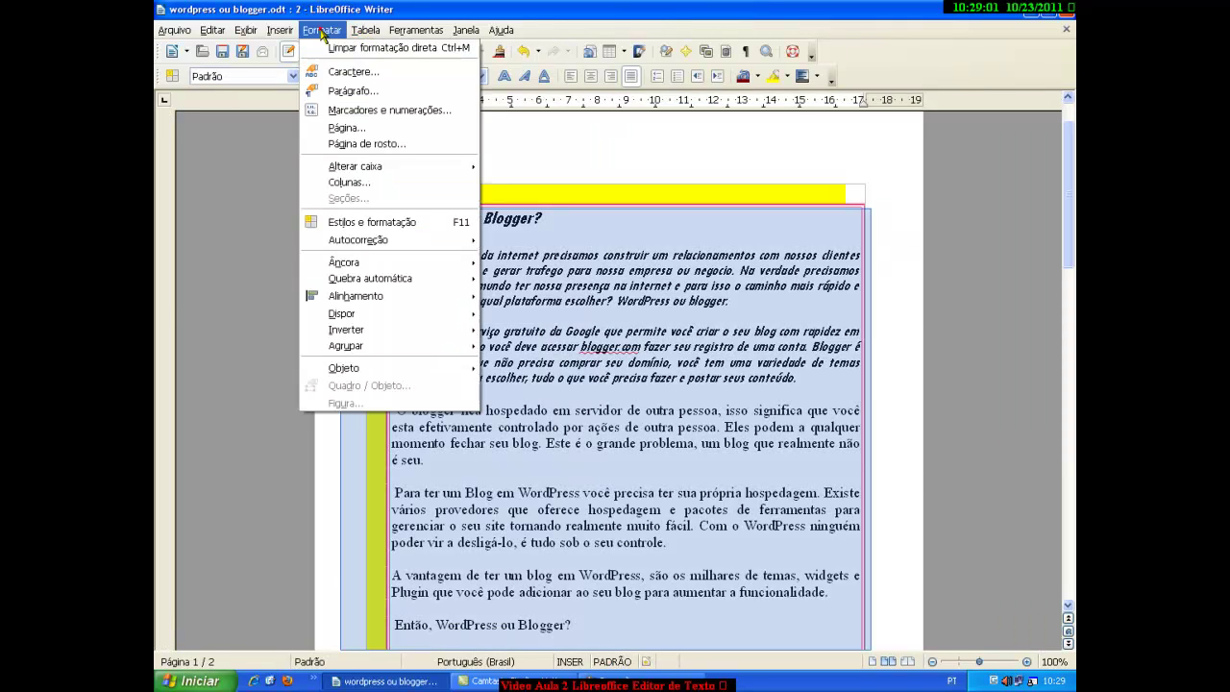
{"action": "left_click", "coordinate": [348, 91]}
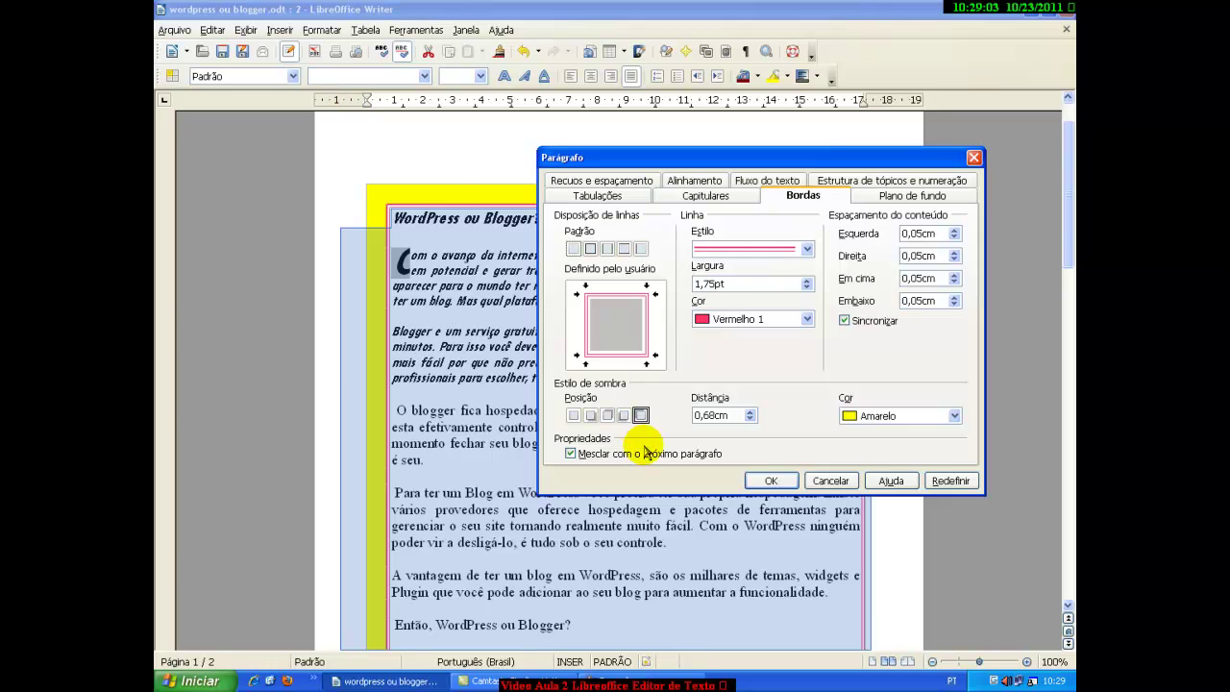
{"action": "left_click", "coordinate": [591, 416]}
{"action": "left_click", "coordinate": [907, 424]}
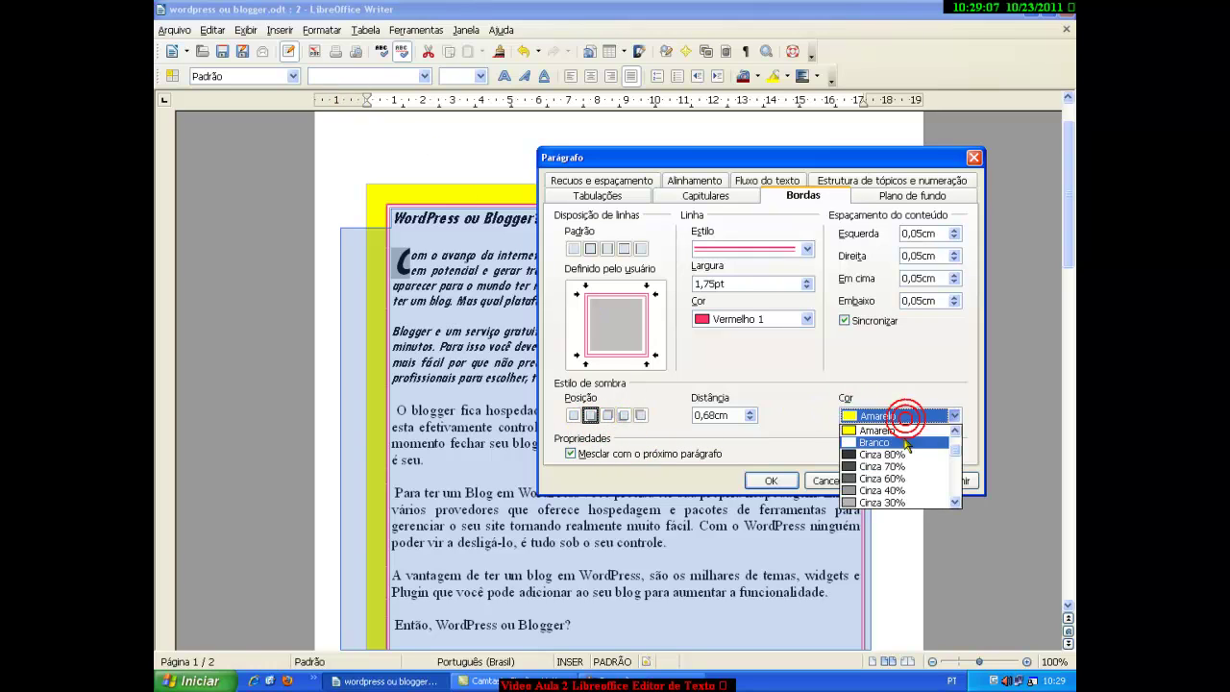
{"action": "left_click", "coordinate": [909, 489]}
{"action": "left_click", "coordinate": [771, 481]}
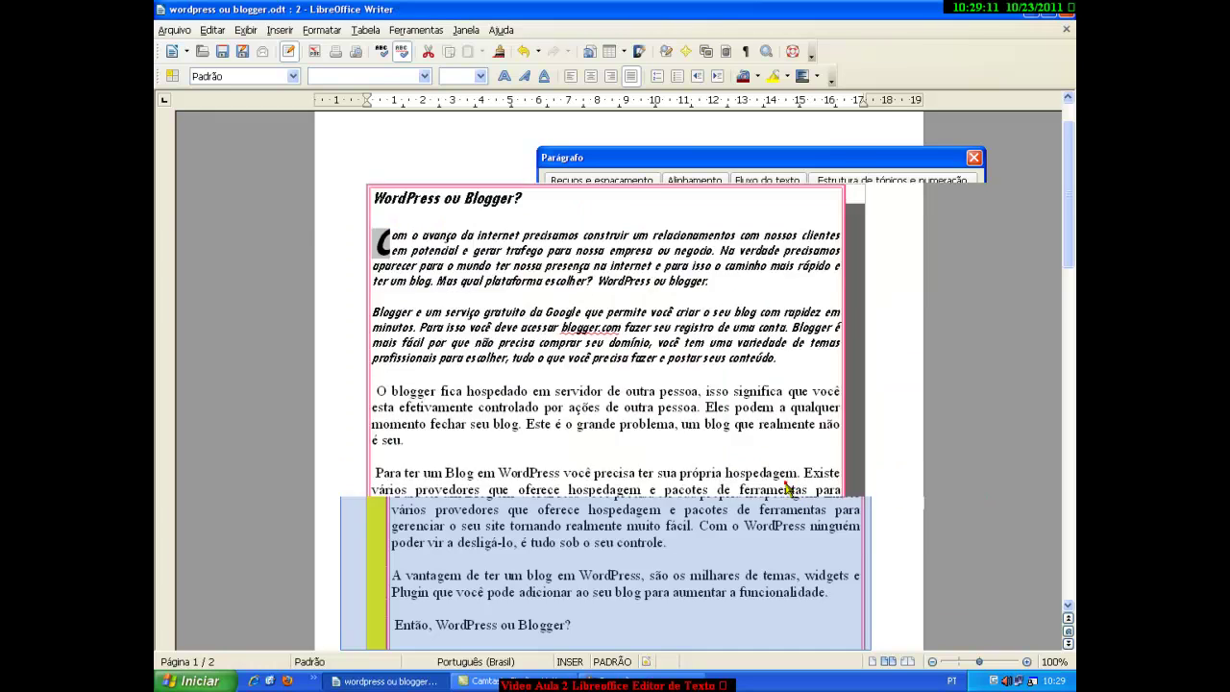
{"action": "scroll", "coordinate": [796, 490], "scroll_direction": "down", "scroll_amount": 2}
{"action": "left_click", "coordinate": [686, 425]}
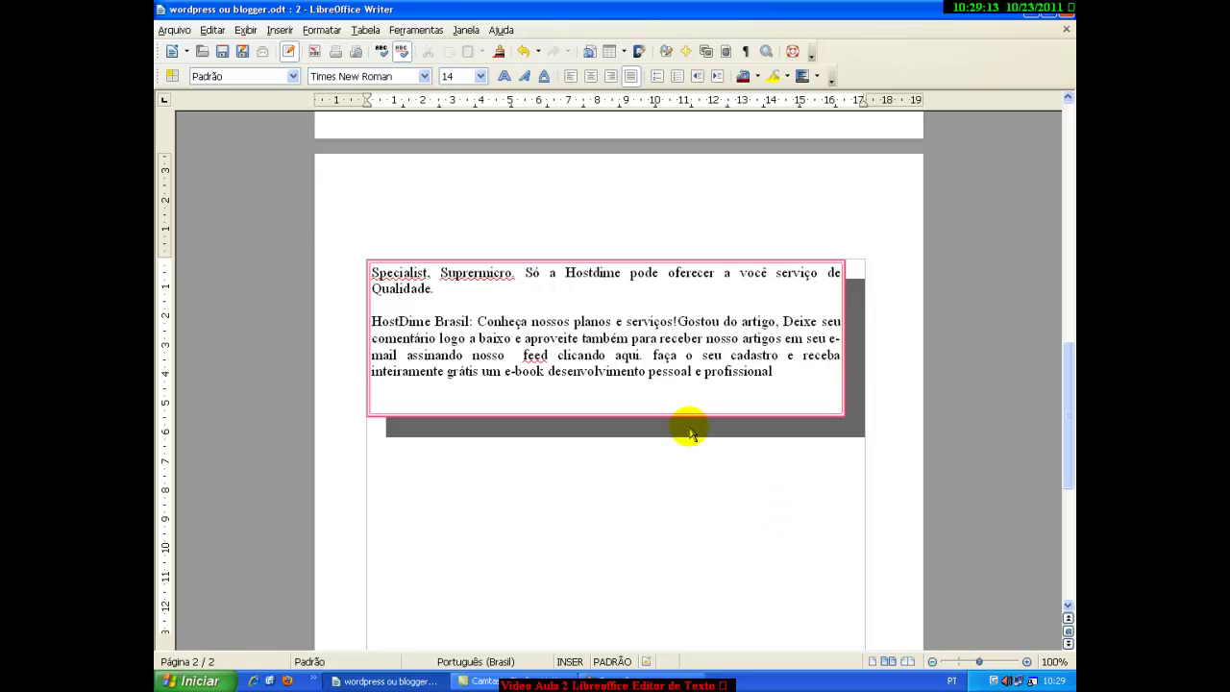
{"action": "scroll", "coordinate": [690, 430], "scroll_direction": "up", "scroll_amount": 8}
{"action": "scroll", "coordinate": [690, 429], "scroll_direction": "up", "scroll_amount": 8}
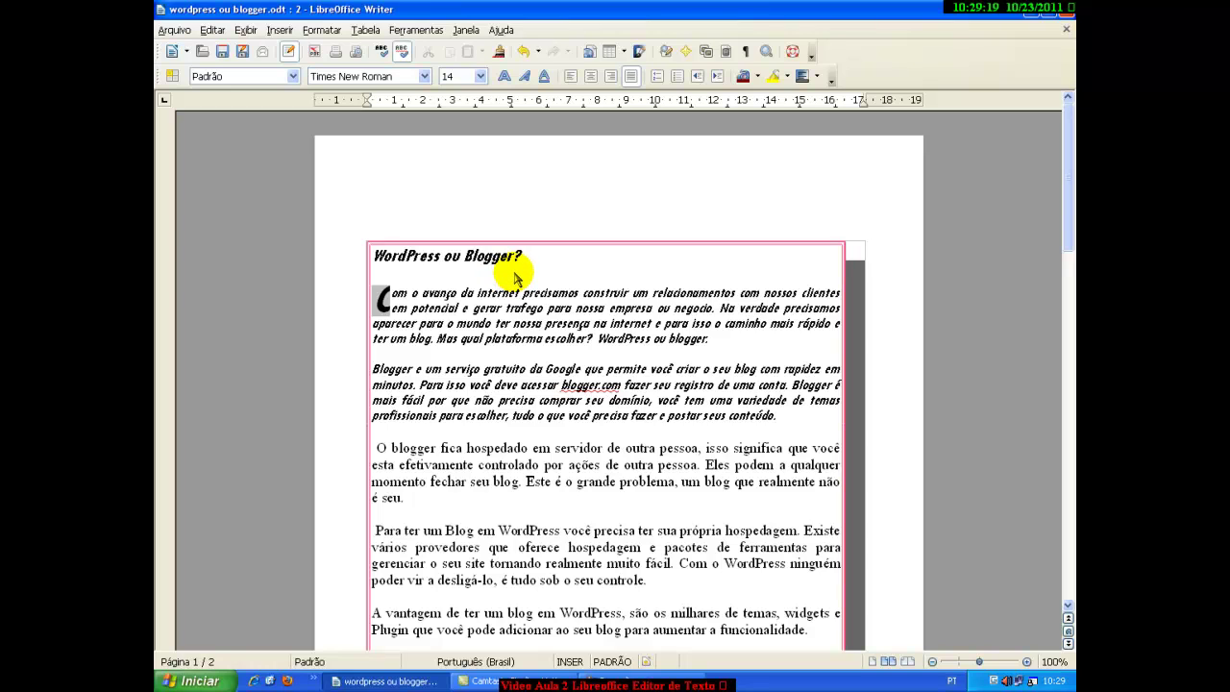
Select the whole article and set its paragraph shadow to none in the border settings
{"action": "key", "text": "ctrl+a"}
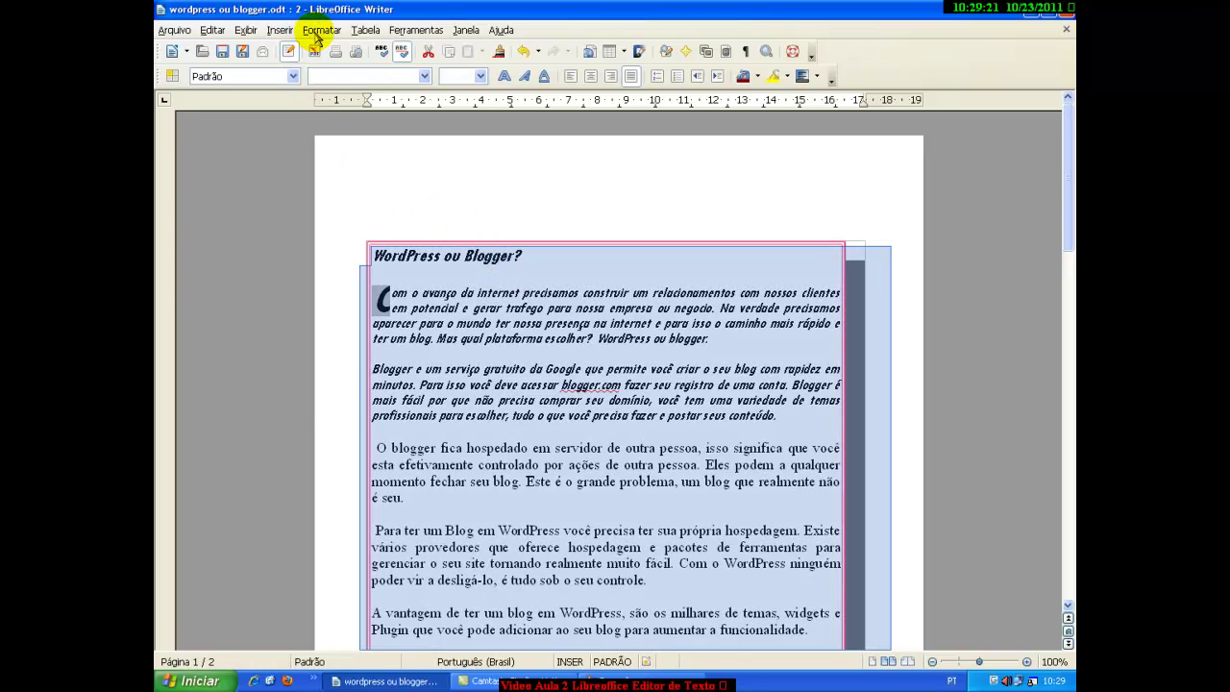
{"action": "left_click", "coordinate": [317, 35]}
{"action": "left_click", "coordinate": [367, 89]}
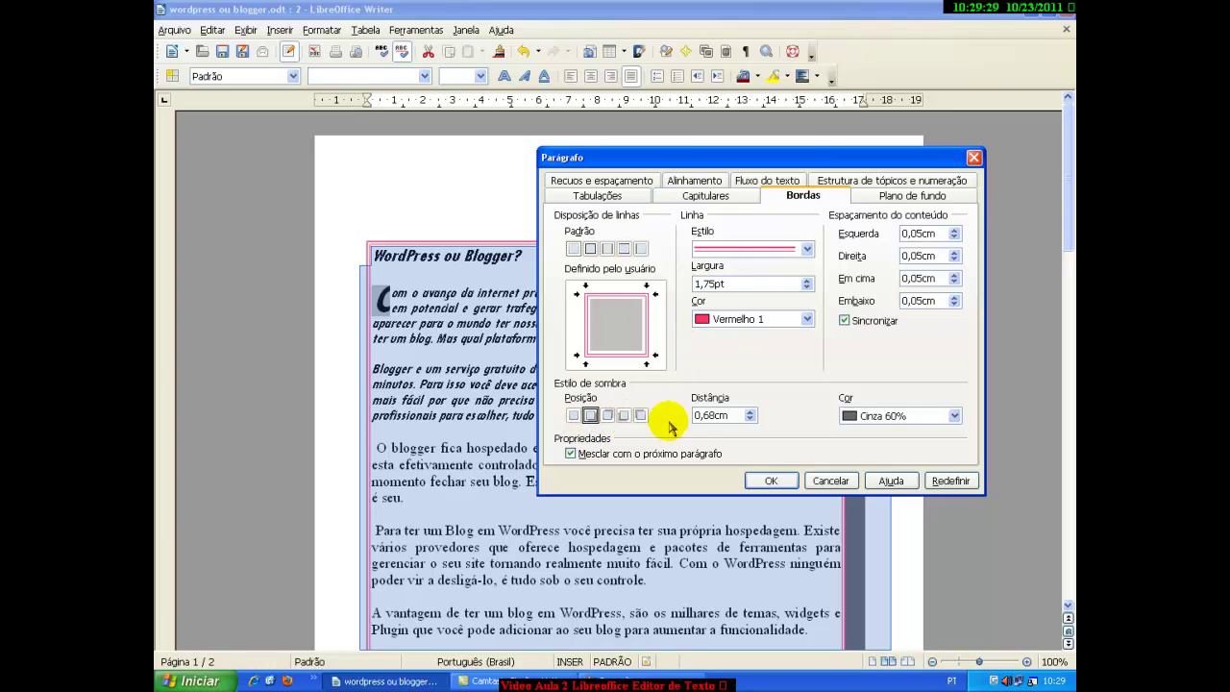
{"action": "left_click", "coordinate": [574, 414]}
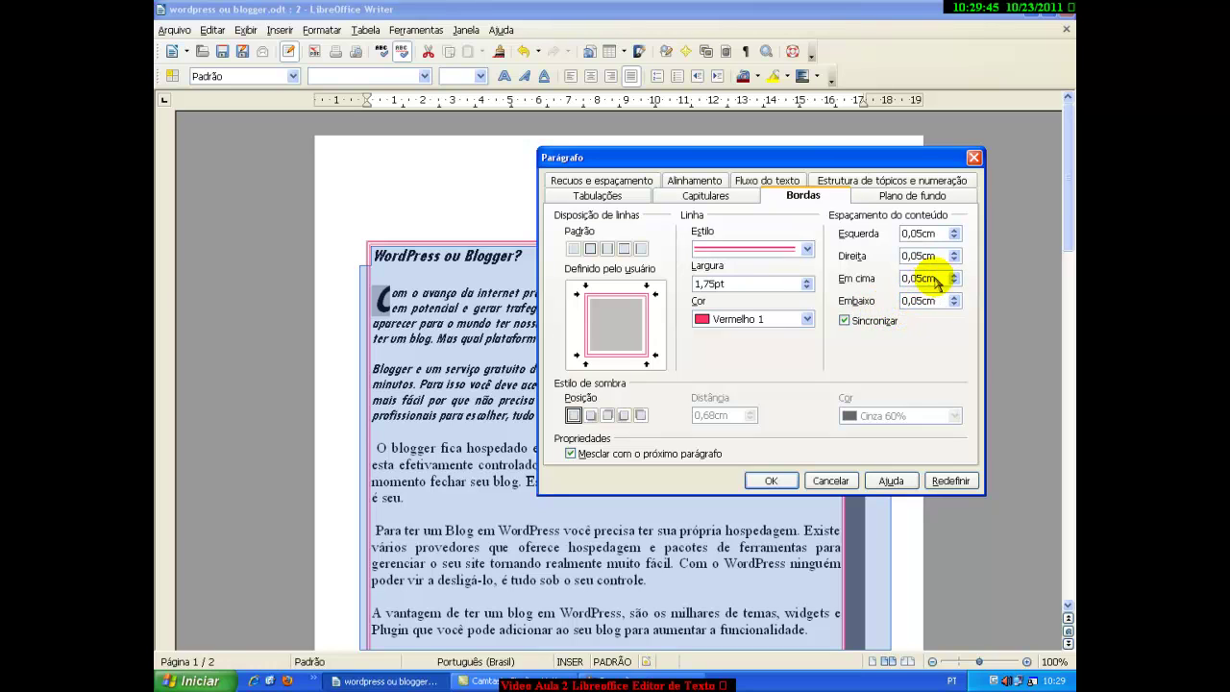
Set the synchronized spacing between border and content to 0,65cm on all four sides and apply it
{"action": "left_click", "coordinate": [954, 230]}
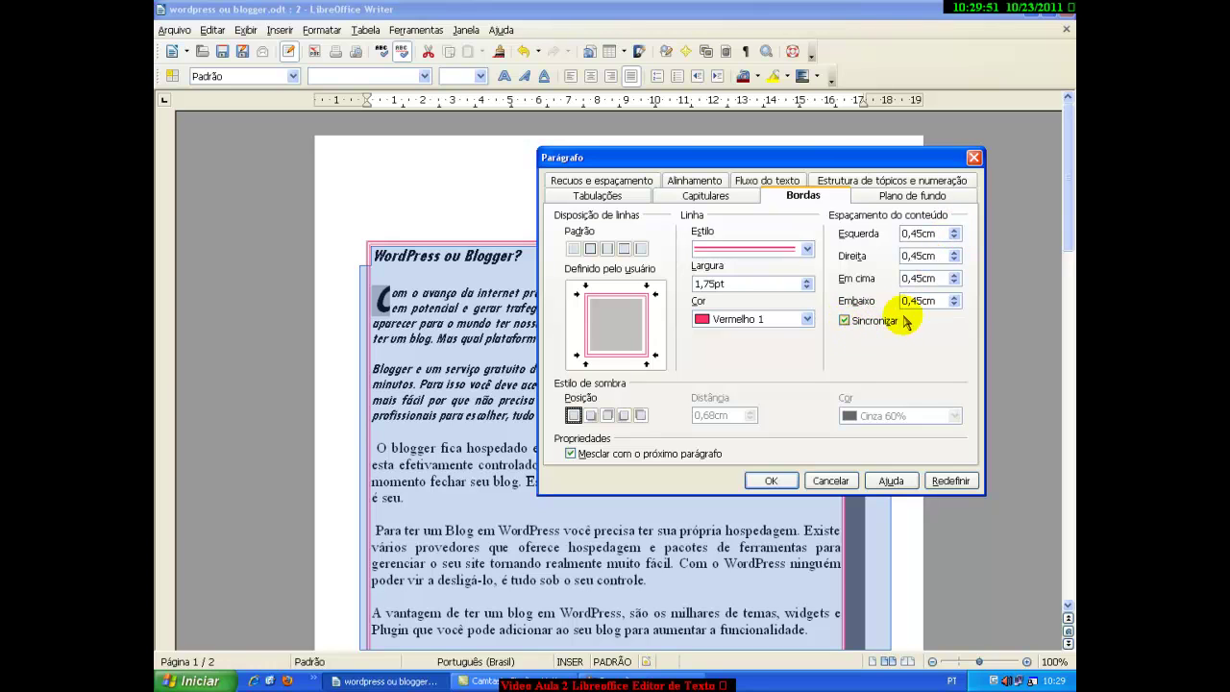
{"action": "left_click", "coordinate": [954, 229]}
{"action": "left_click", "coordinate": [955, 231]}
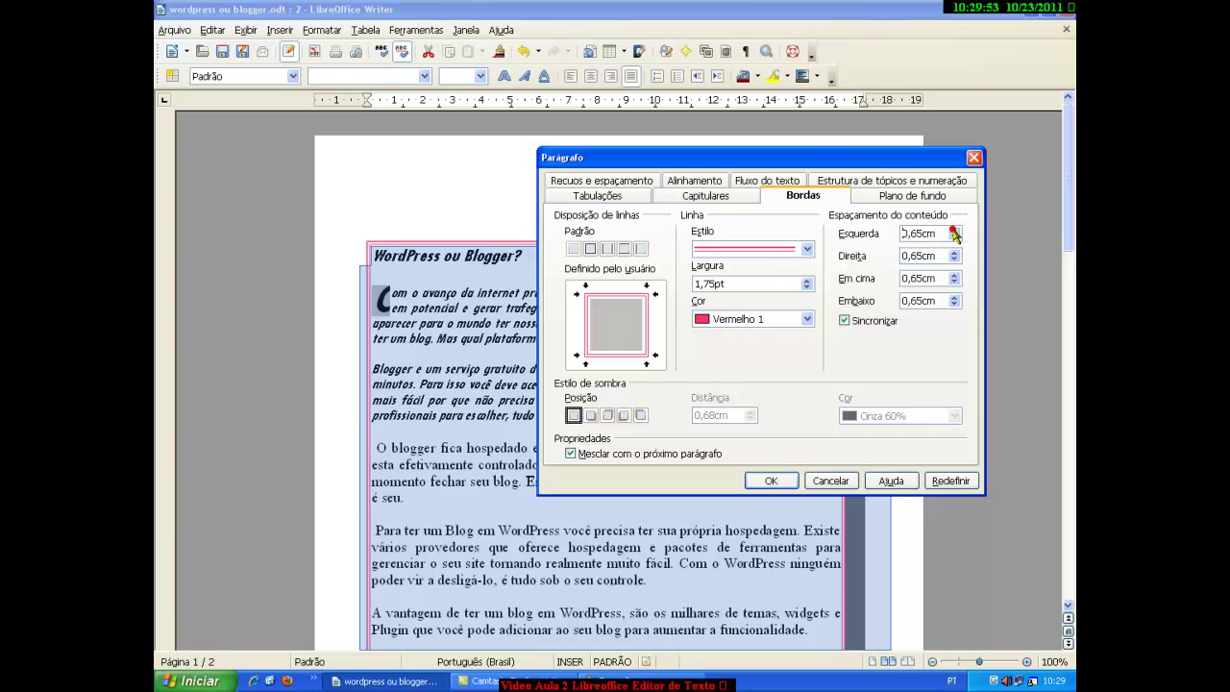
{"action": "left_click", "coordinate": [781, 482]}
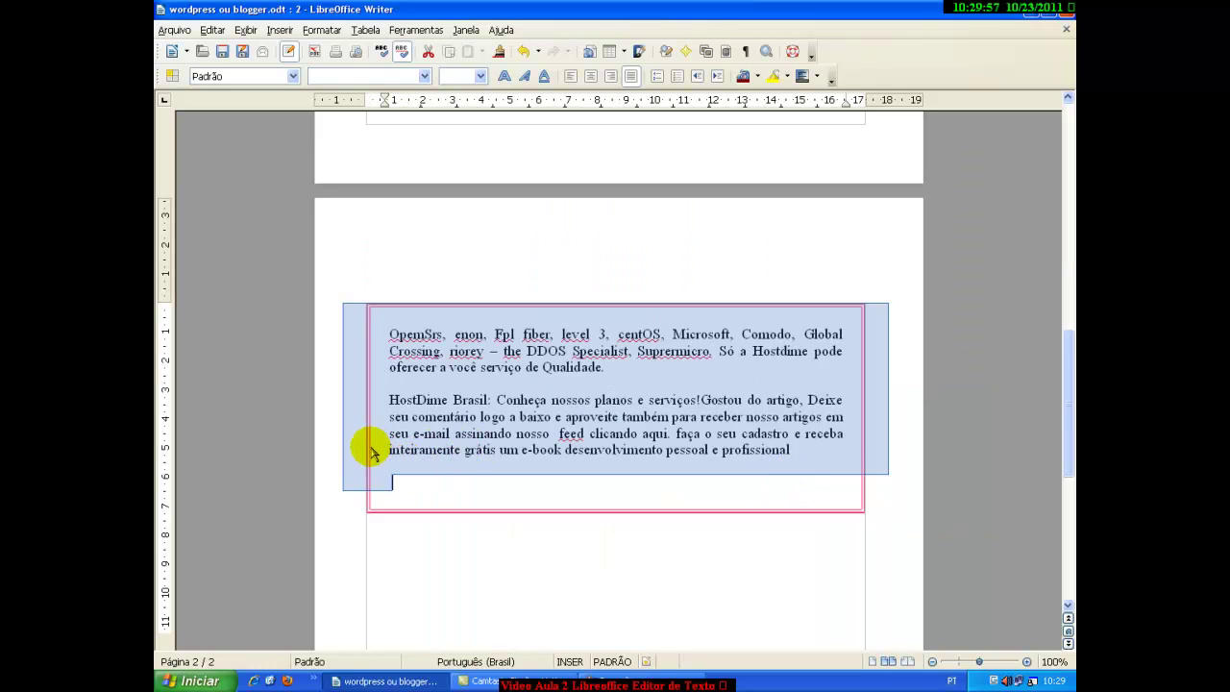
Examine the gap between the text and the border on both pages of the article
{"action": "left_click", "coordinate": [417, 475]}
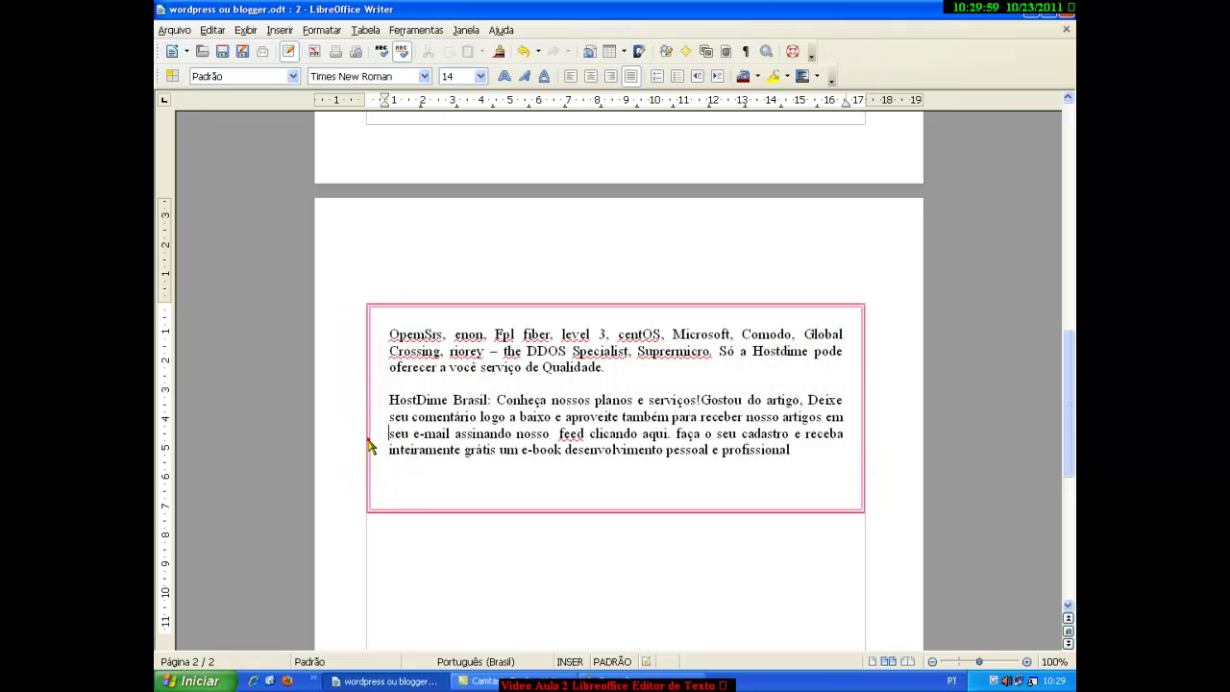
{"action": "left_click", "coordinate": [394, 434]}
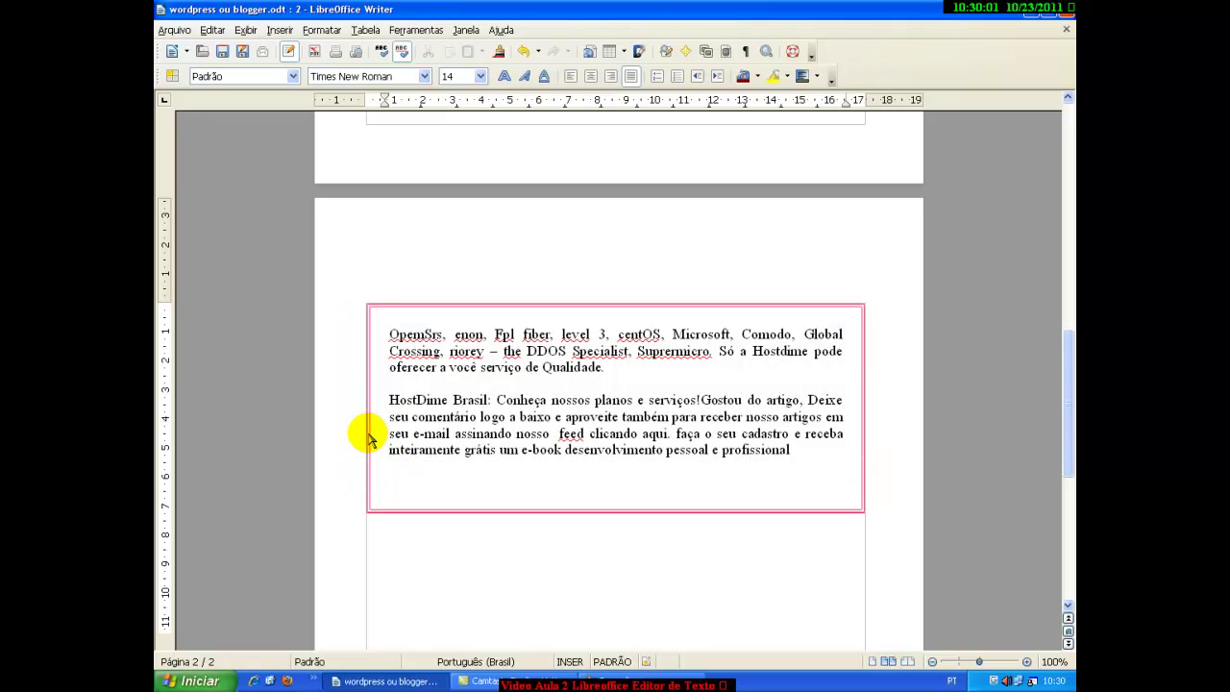
{"action": "left_click", "coordinate": [386, 434]}
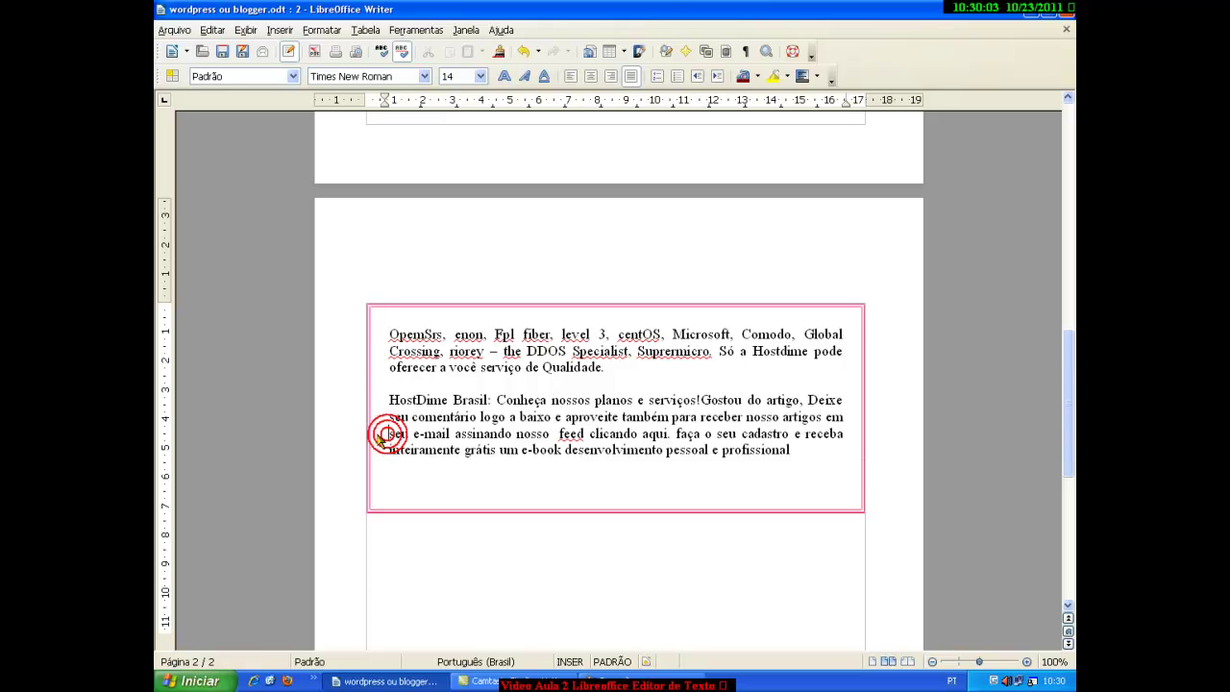
{"action": "scroll", "coordinate": [590, 365], "scroll_direction": "up", "scroll_amount": 1}
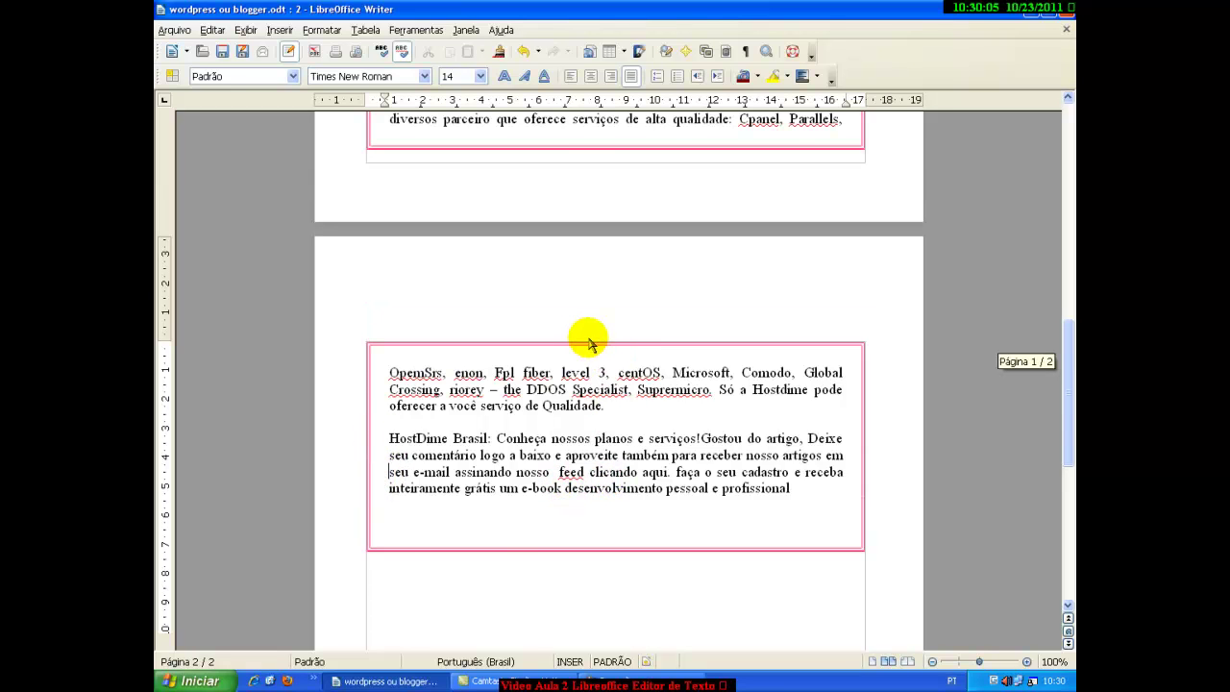
{"action": "scroll", "coordinate": [584, 355], "scroll_direction": "up", "scroll_amount": 3}
{"action": "scroll", "coordinate": [577, 307], "scroll_direction": "up", "scroll_amount": 7}
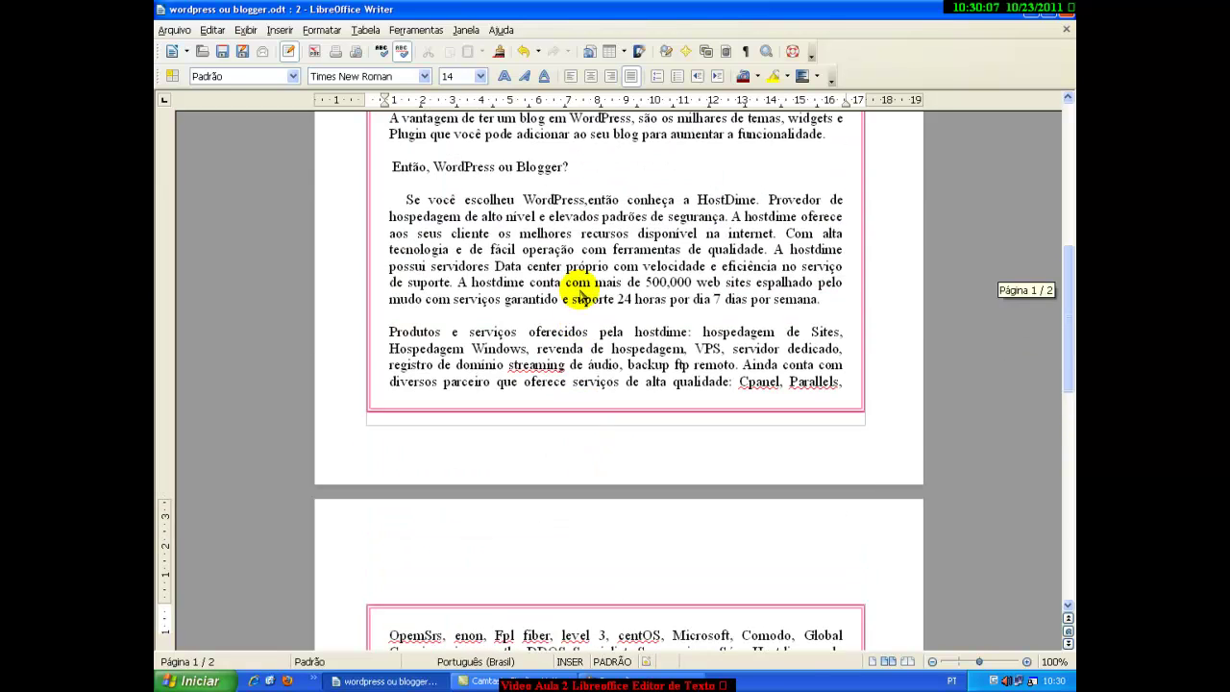
{"action": "scroll", "coordinate": [581, 295], "scroll_direction": "up", "scroll_amount": 9}
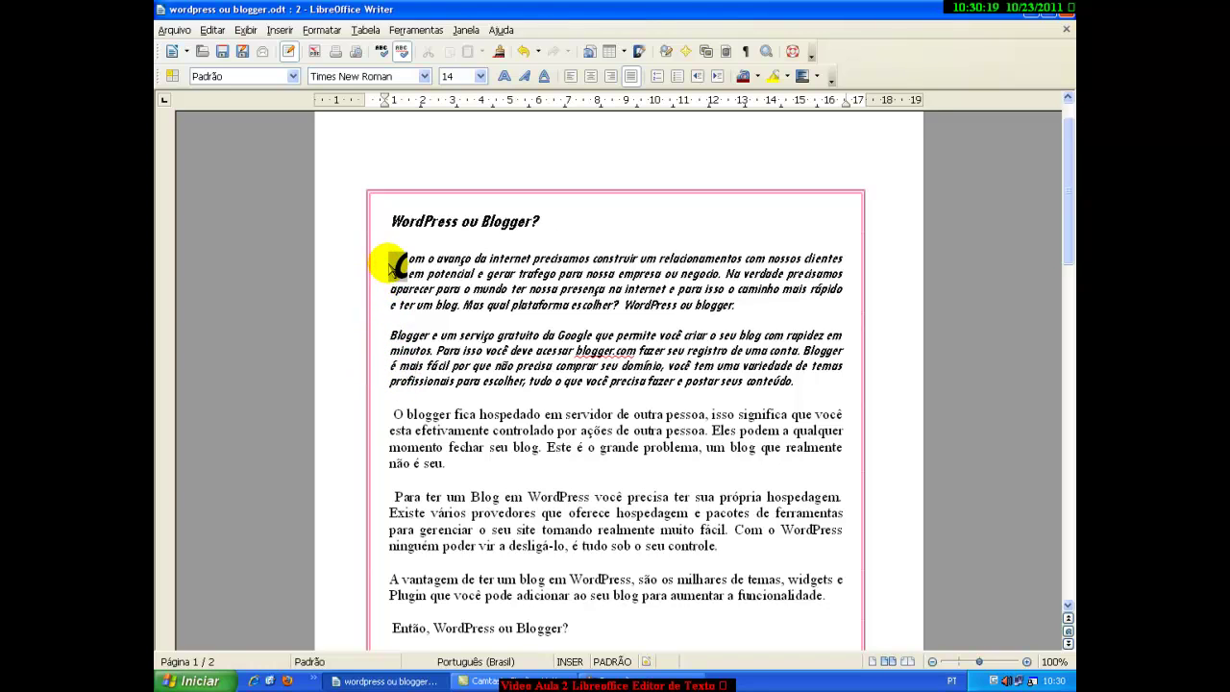
Select the whole article and reduce the synchronized spacing between border and content to 0,00cm on all four sides
{"action": "left_click", "coordinate": [375, 466]}
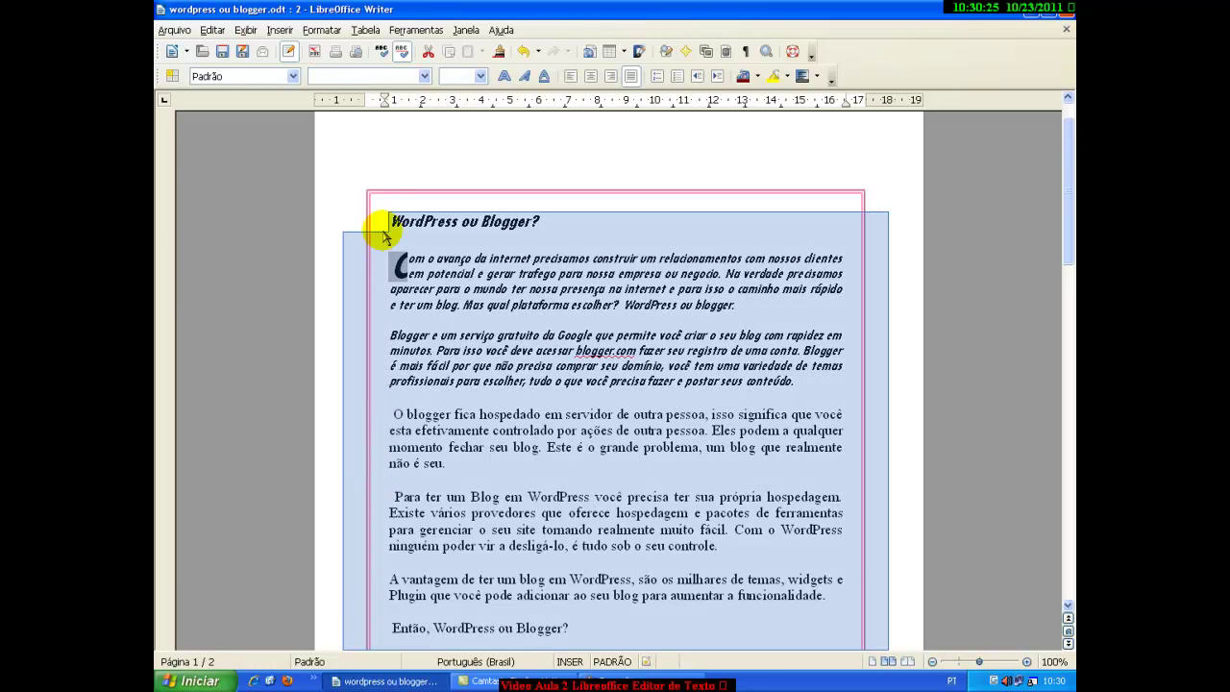
{"action": "left_click", "coordinate": [322, 29]}
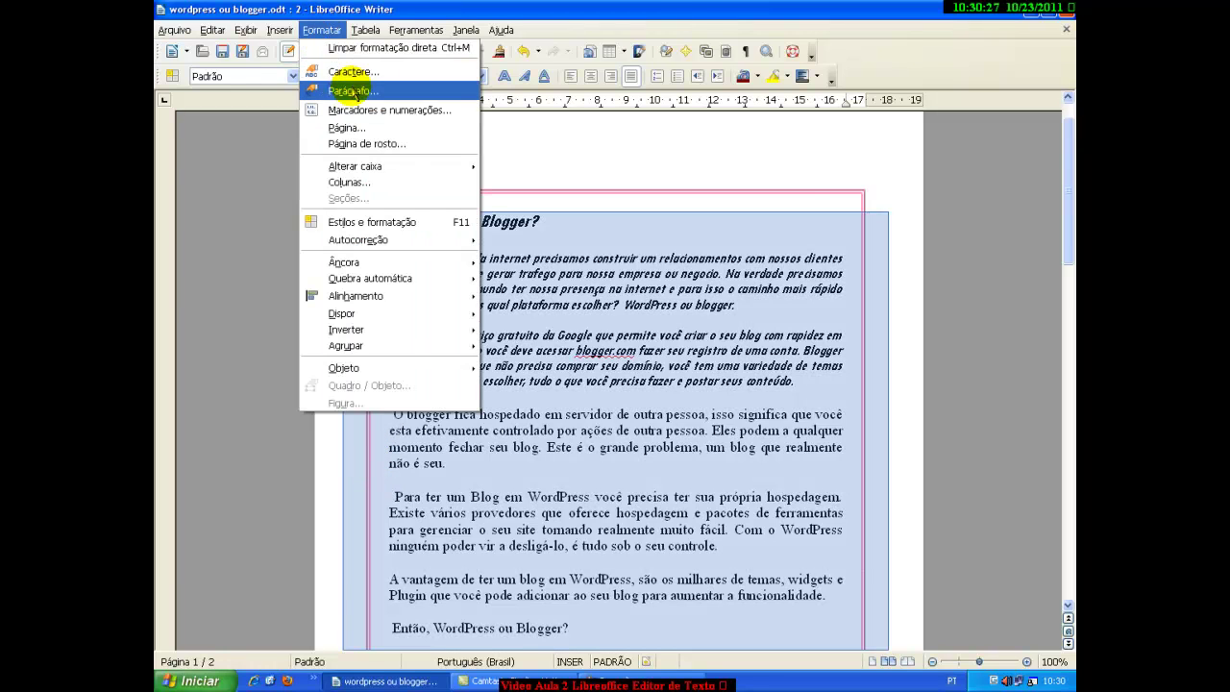
{"action": "left_click", "coordinate": [348, 91]}
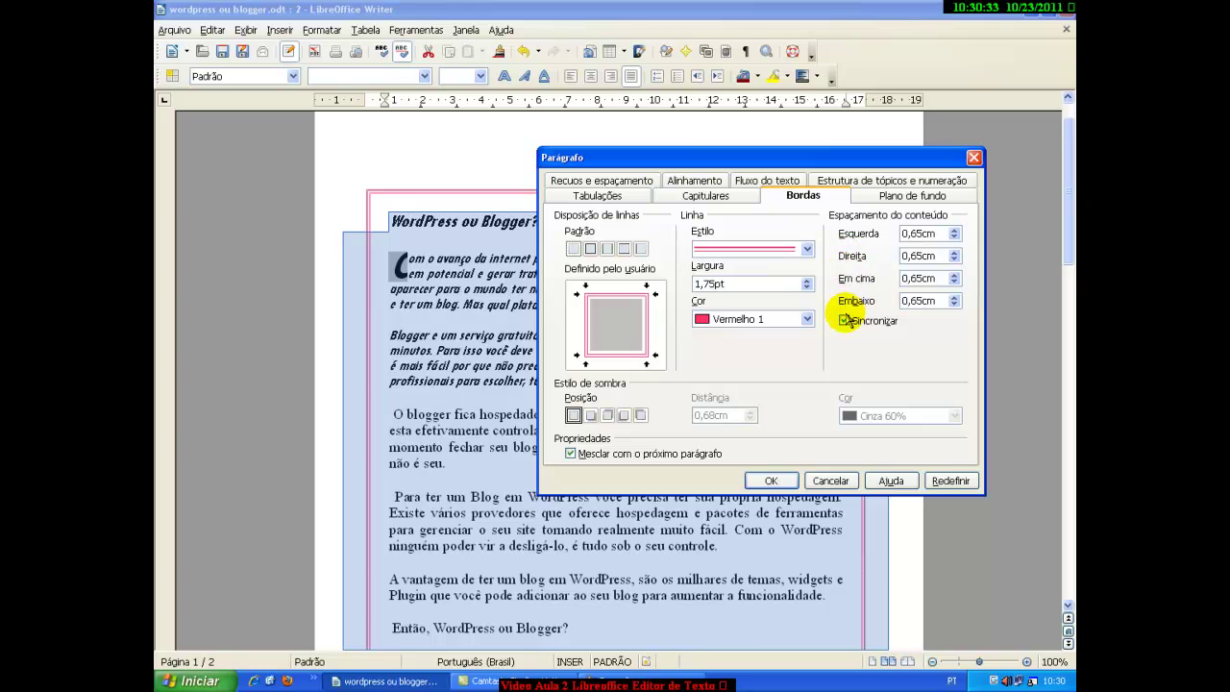
{"action": "left_click", "coordinate": [956, 305]}
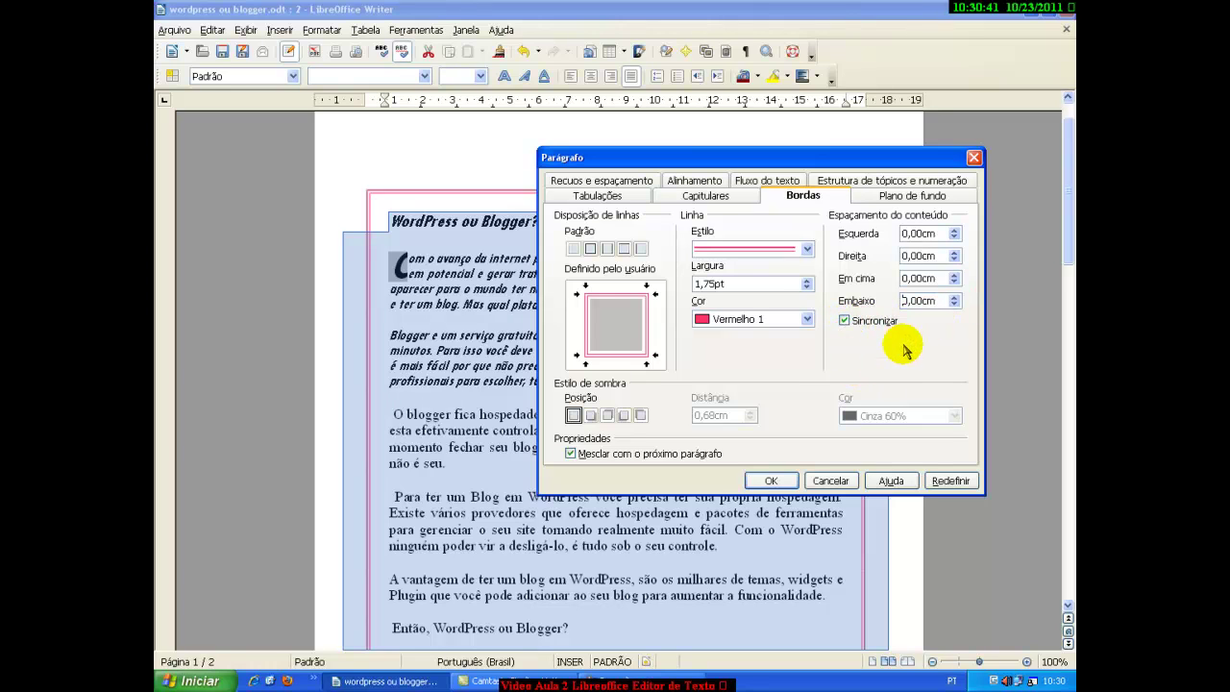
Turn off spacing synchronization, set only the left spacing to content to 0,70cm, apply it, and deselect the article
{"action": "left_click", "coordinate": [845, 321]}
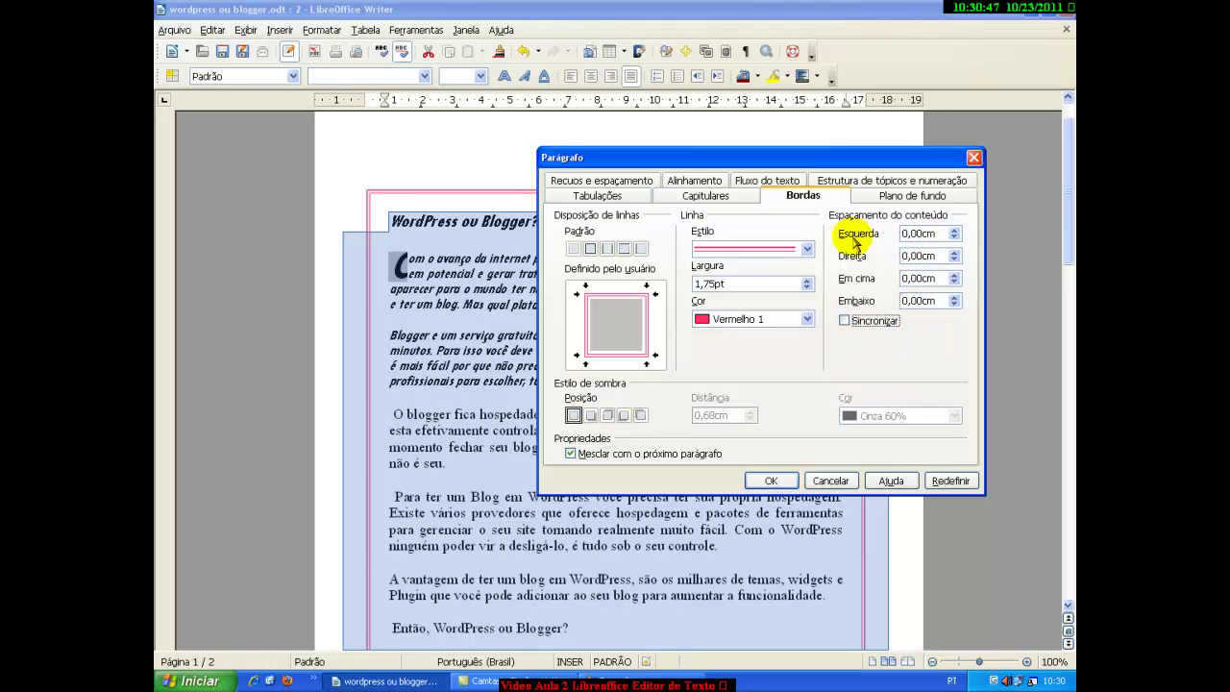
{"action": "left_click", "coordinate": [955, 232]}
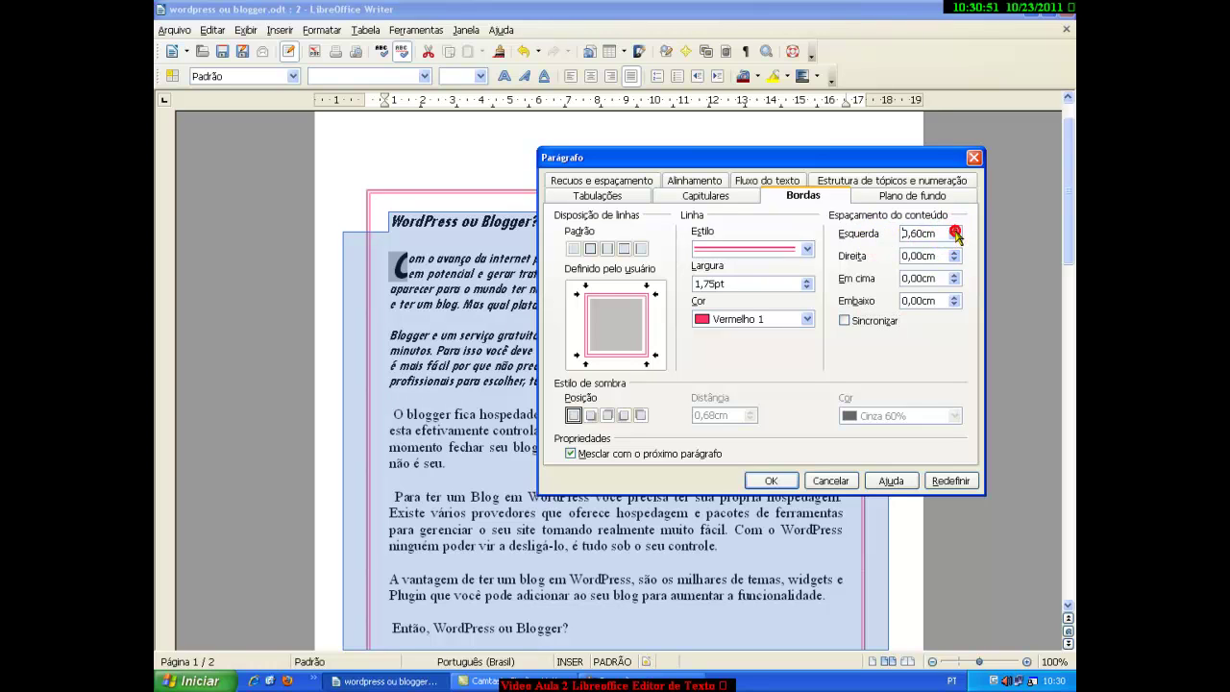
{"action": "left_click", "coordinate": [955, 232]}
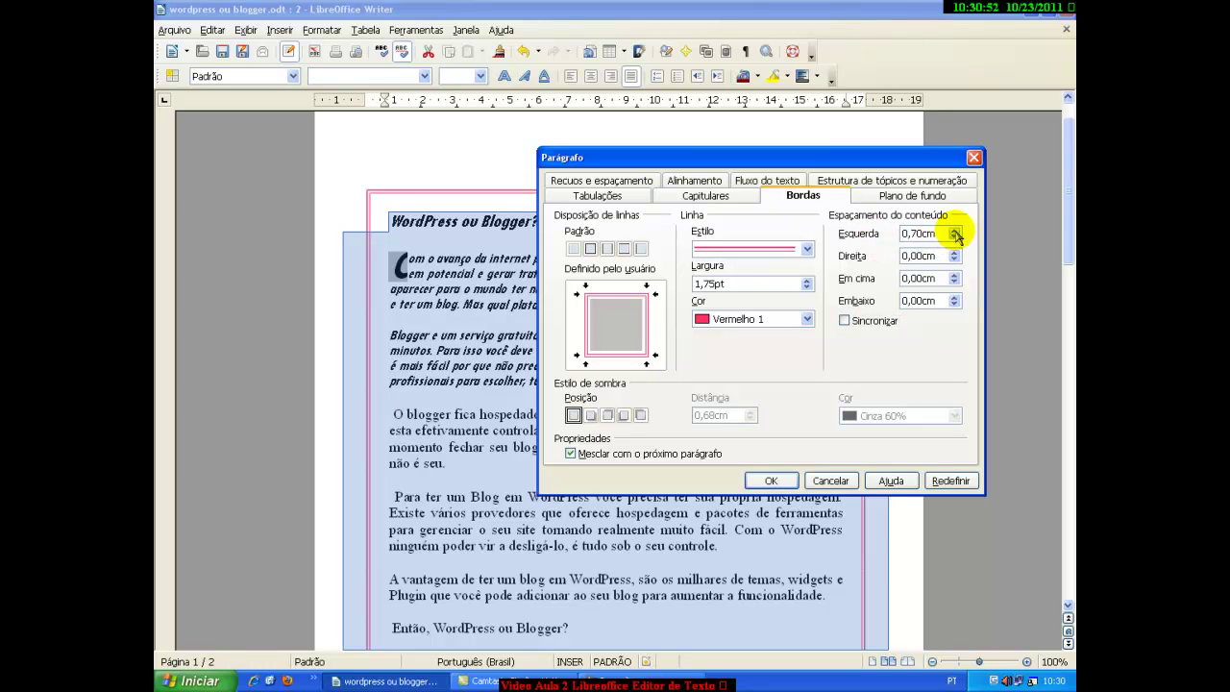
{"action": "left_click", "coordinate": [782, 484]}
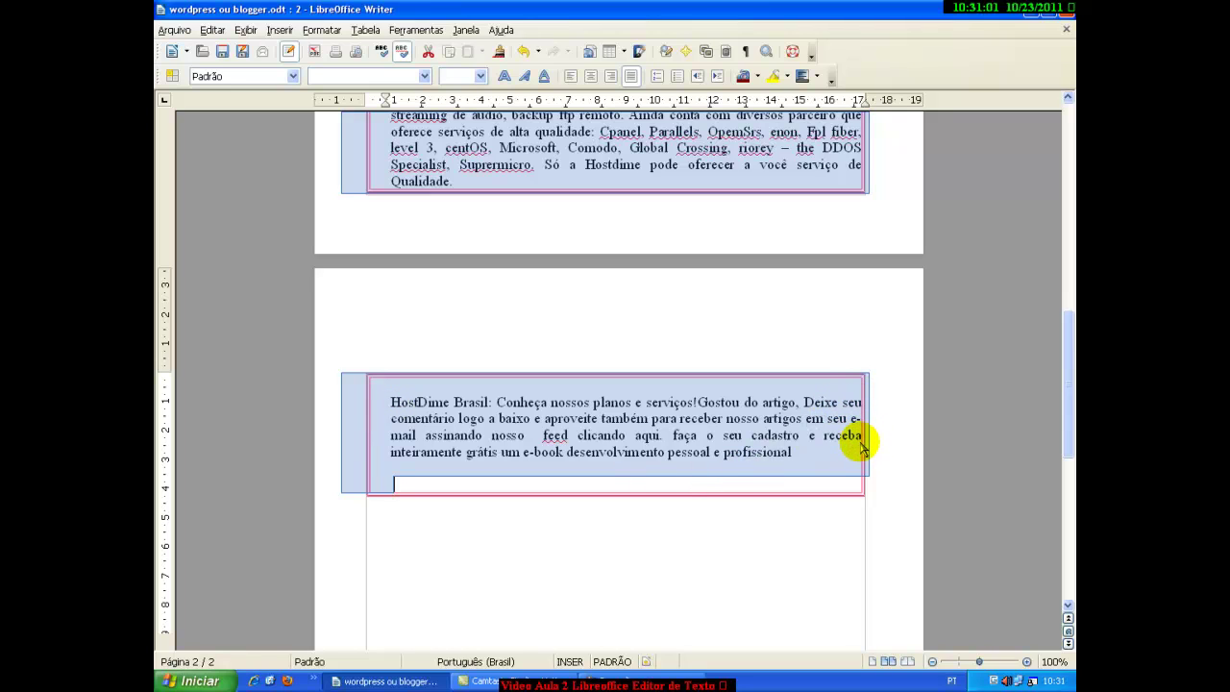
{"action": "left_click", "coordinate": [870, 445]}
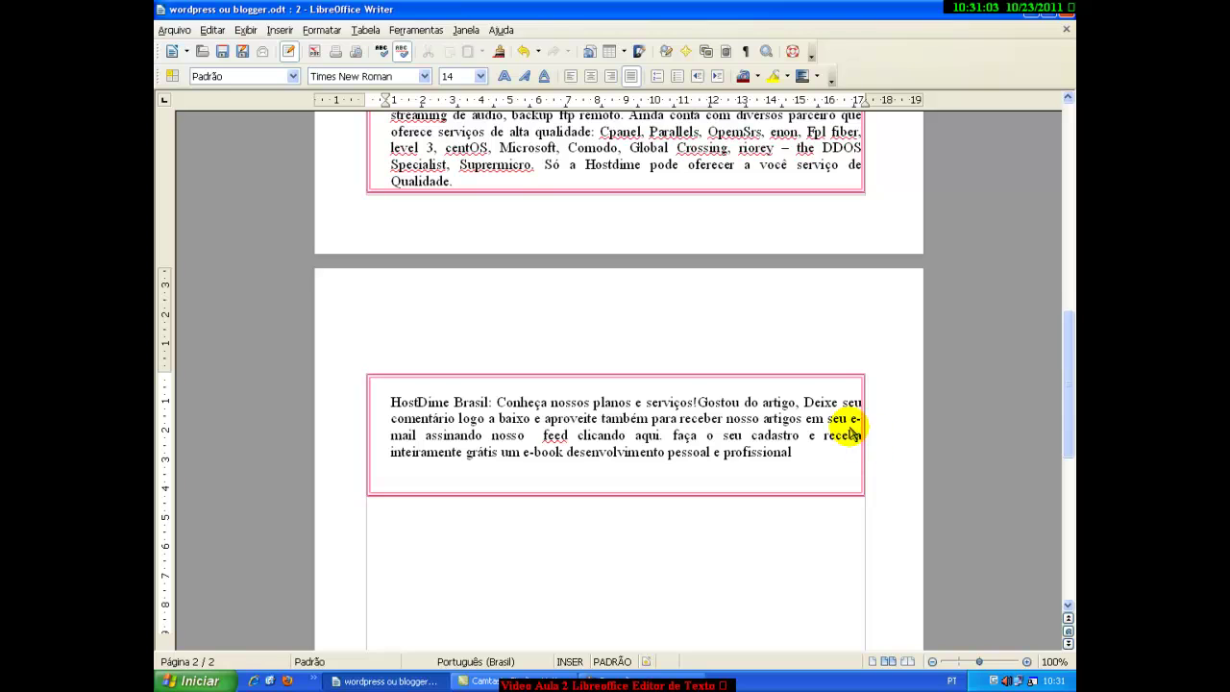
Select the whole article and review its background, border, drop cap, alignment, indent and tab settings, leaving them unchanged
{"action": "key", "text": "ctrl+a"}
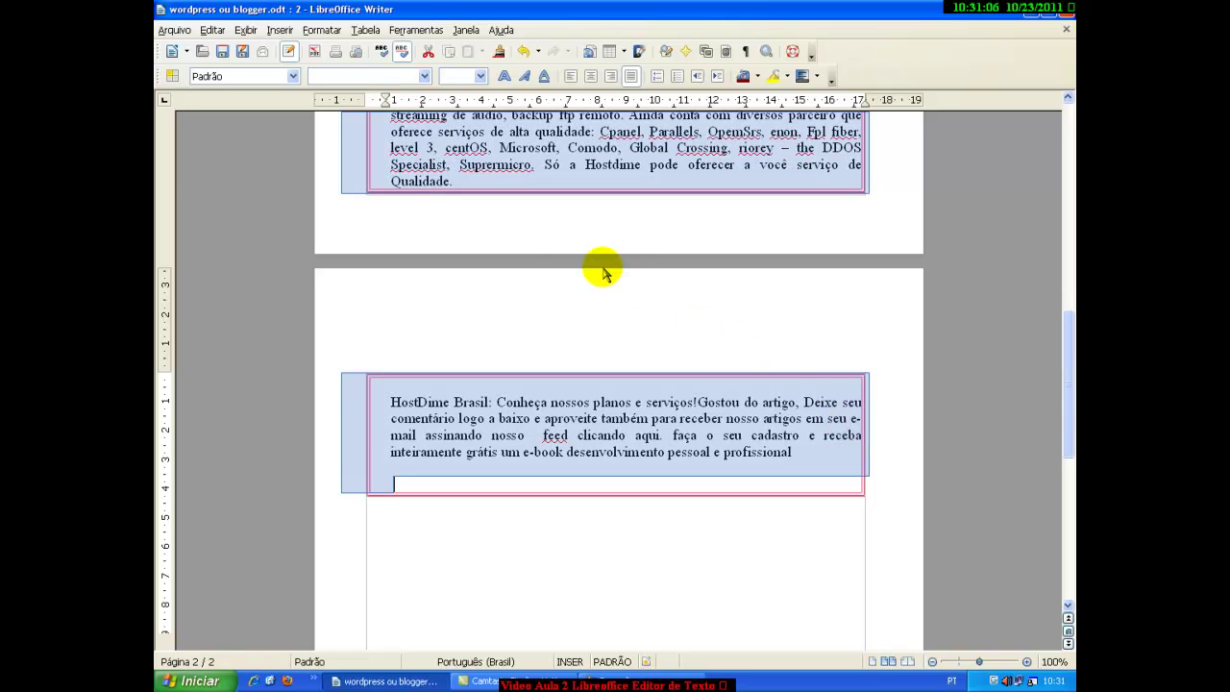
{"action": "left_click", "coordinate": [321, 30]}
{"action": "left_click", "coordinate": [348, 91]}
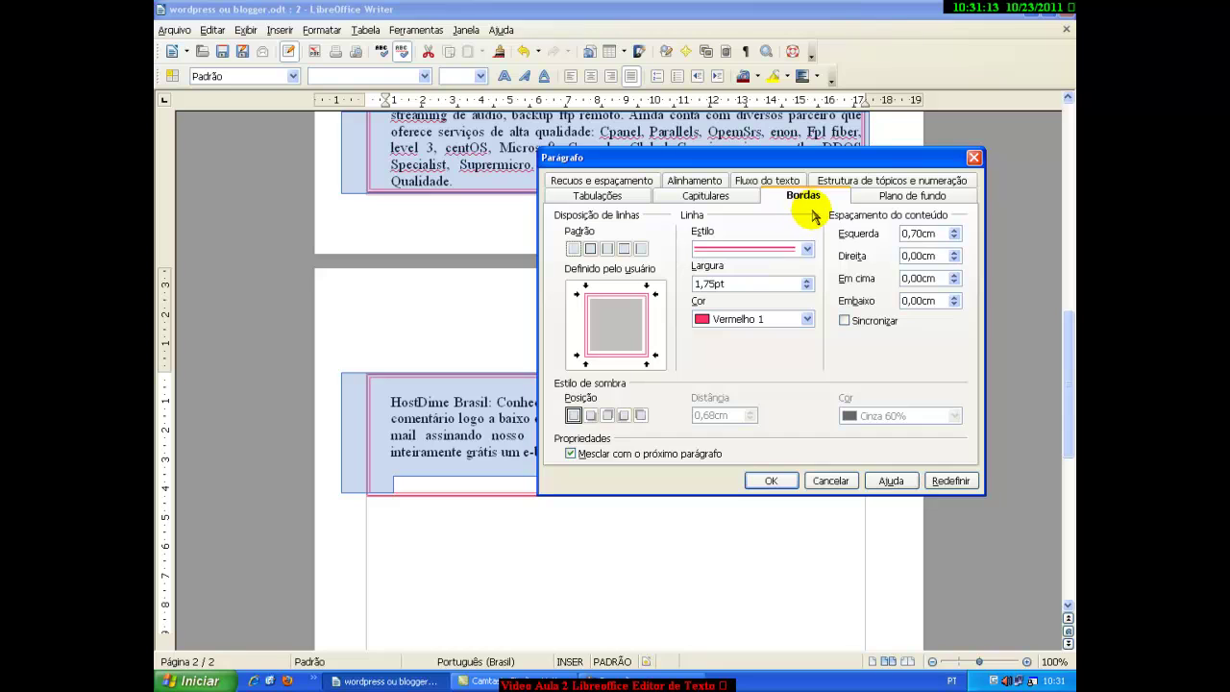
{"action": "left_click", "coordinate": [895, 195]}
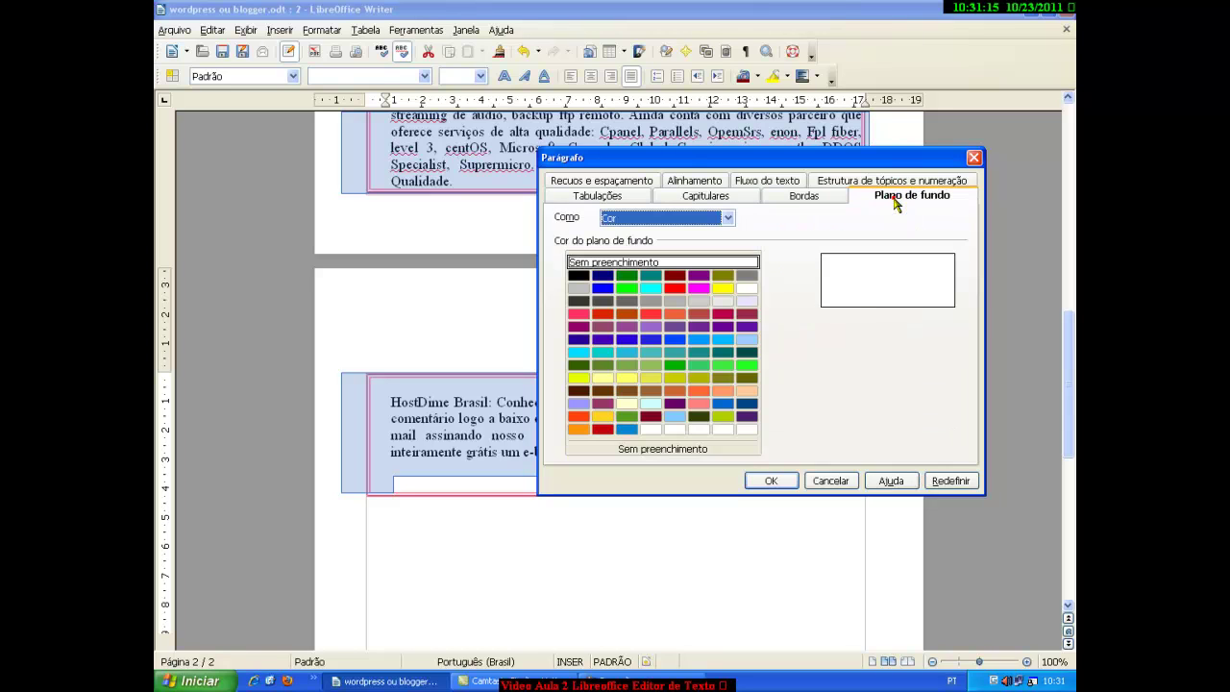
{"action": "left_click", "coordinate": [808, 197]}
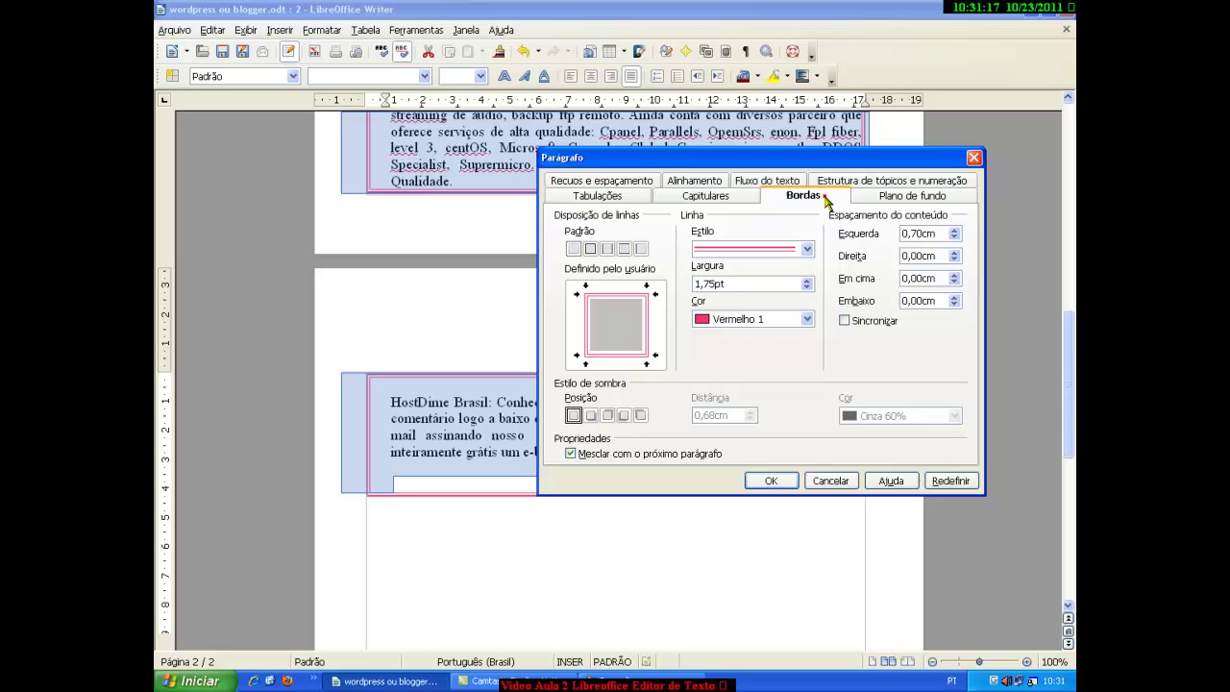
{"action": "left_click", "coordinate": [713, 197]}
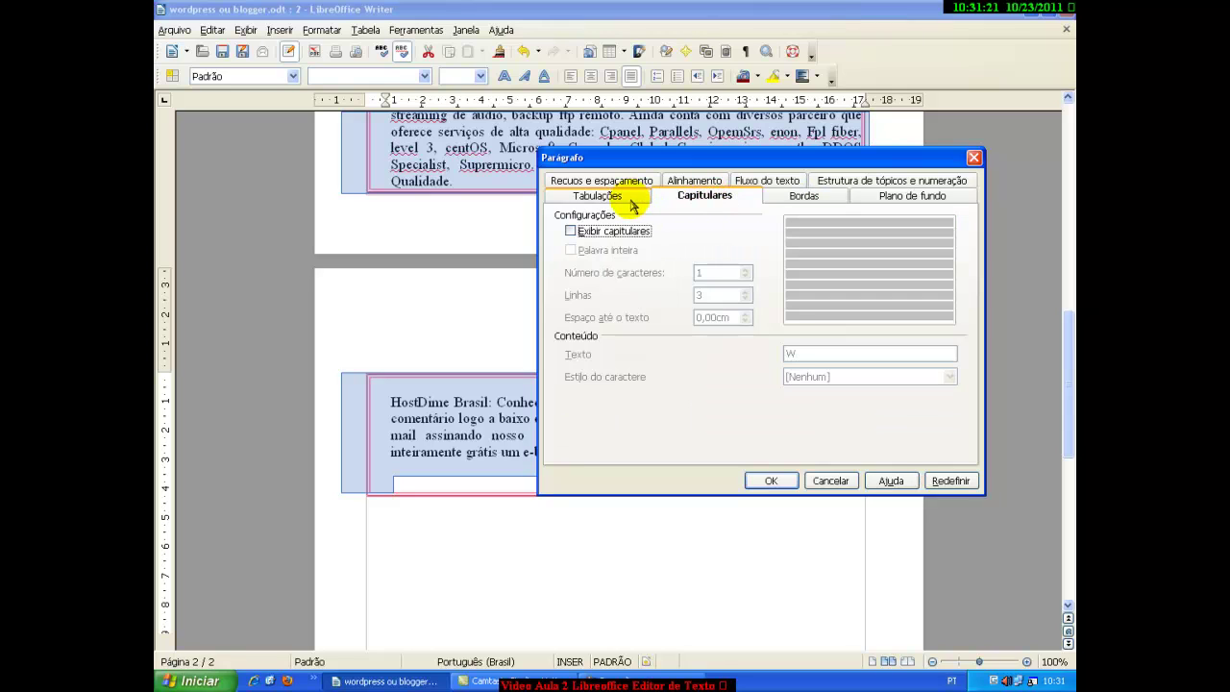
{"action": "left_click", "coordinate": [692, 182]}
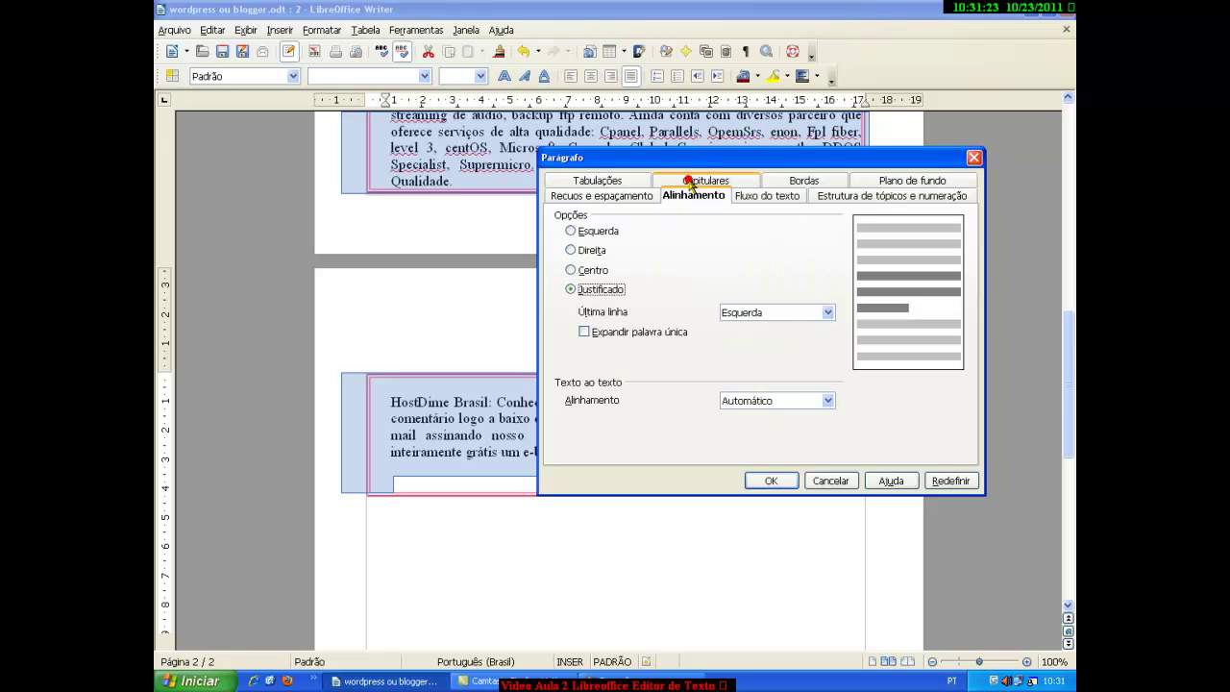
{"action": "left_click", "coordinate": [638, 197]}
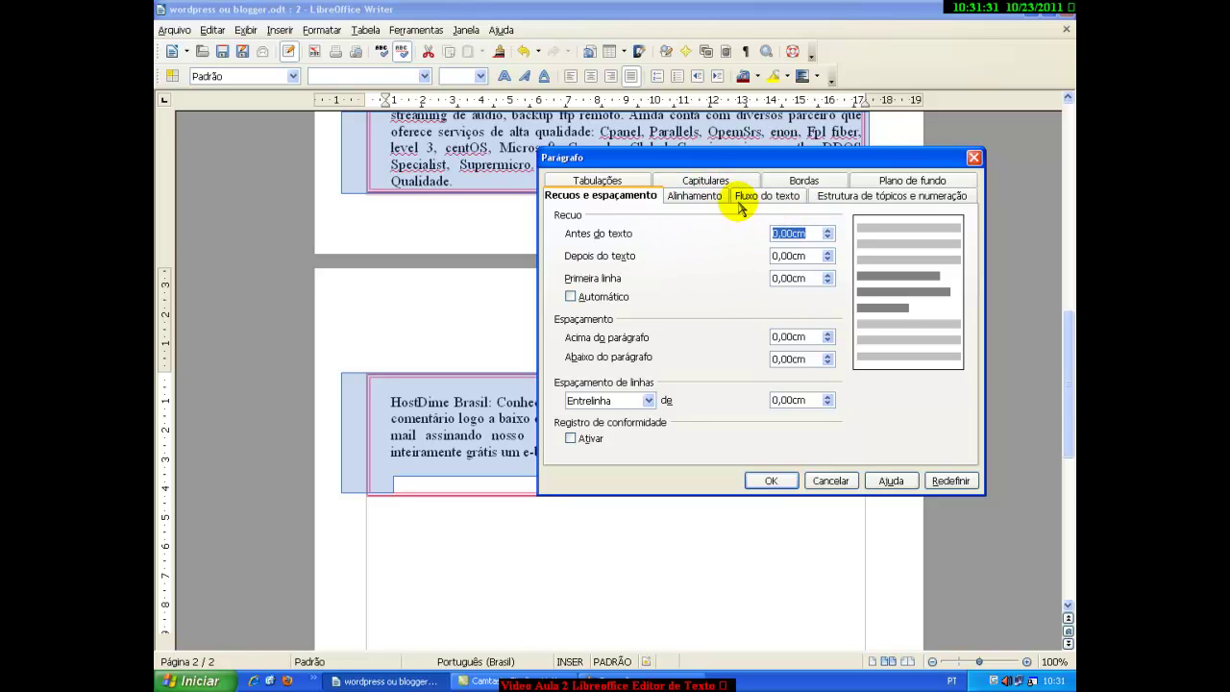
{"action": "left_click", "coordinate": [623, 185]}
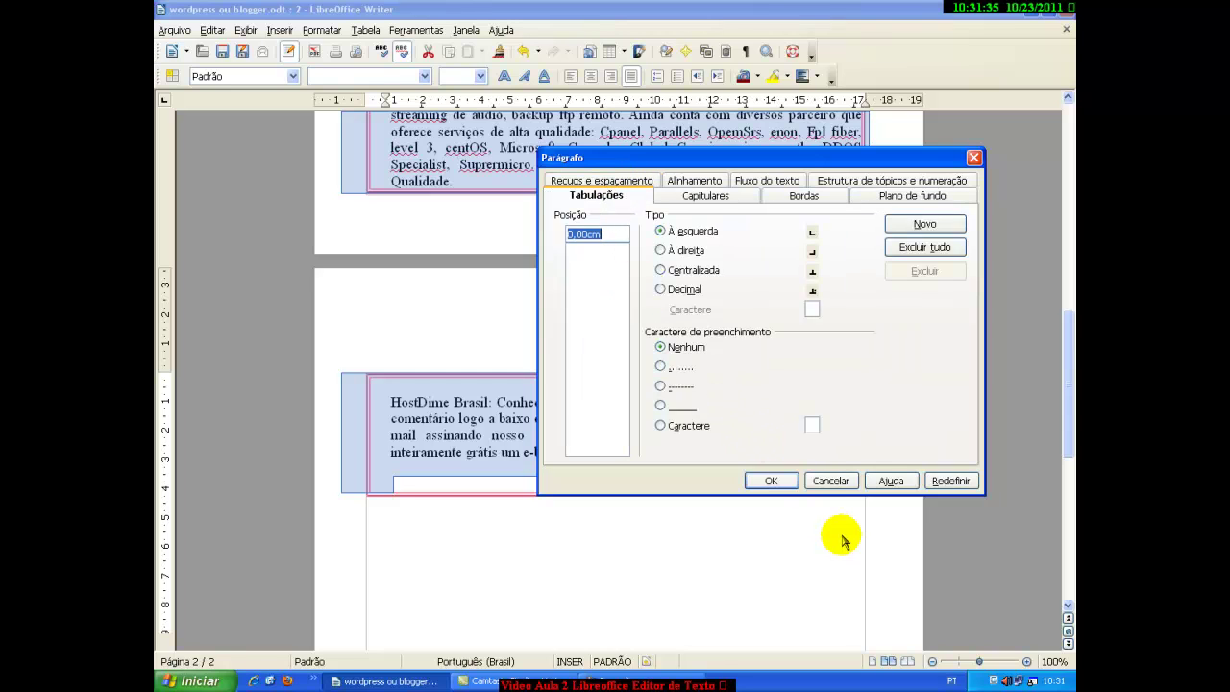
{"action": "left_click", "coordinate": [832, 480]}
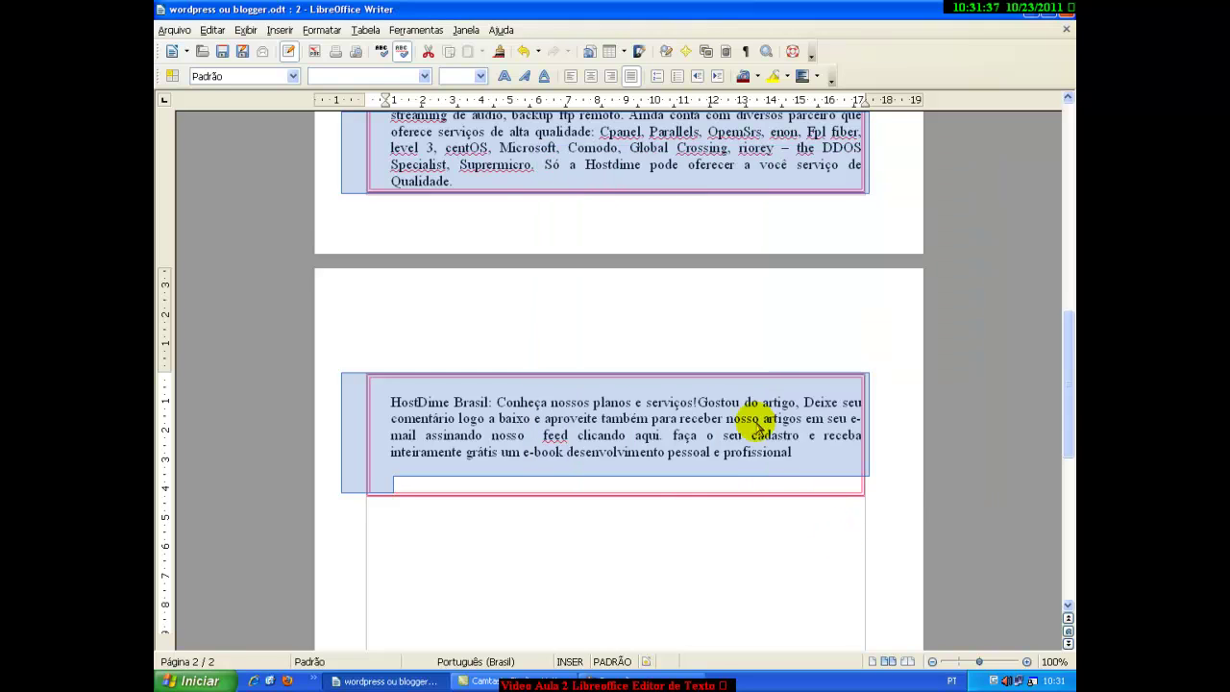
Remove all paragraph borders from the selected article, apply it, and check both pages
{"action": "scroll", "coordinate": [706, 396], "scroll_direction": "down", "scroll_amount": 1}
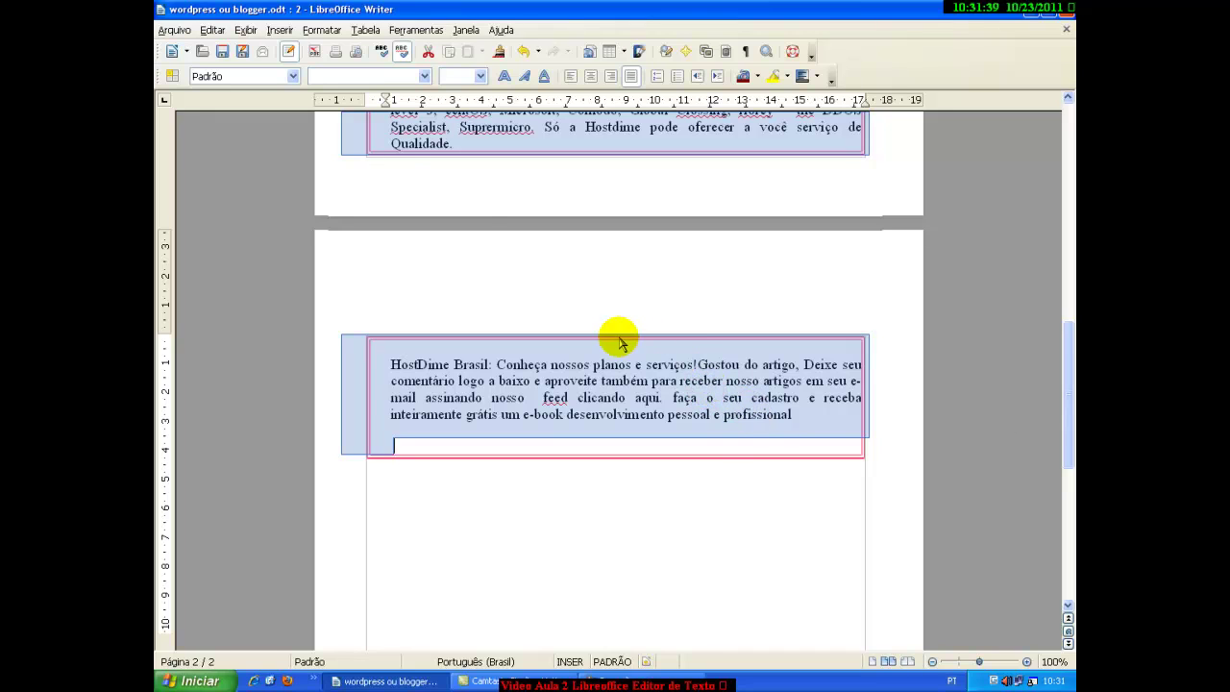
{"action": "left_click", "coordinate": [320, 30]}
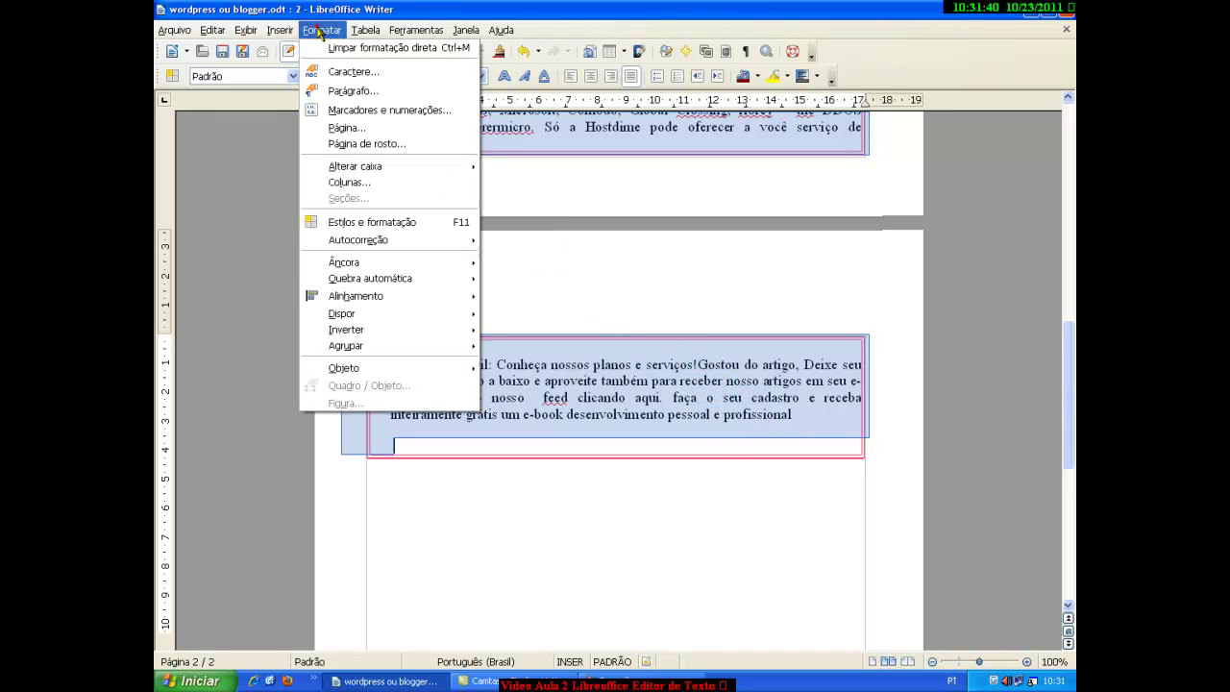
{"action": "left_click", "coordinate": [365, 100]}
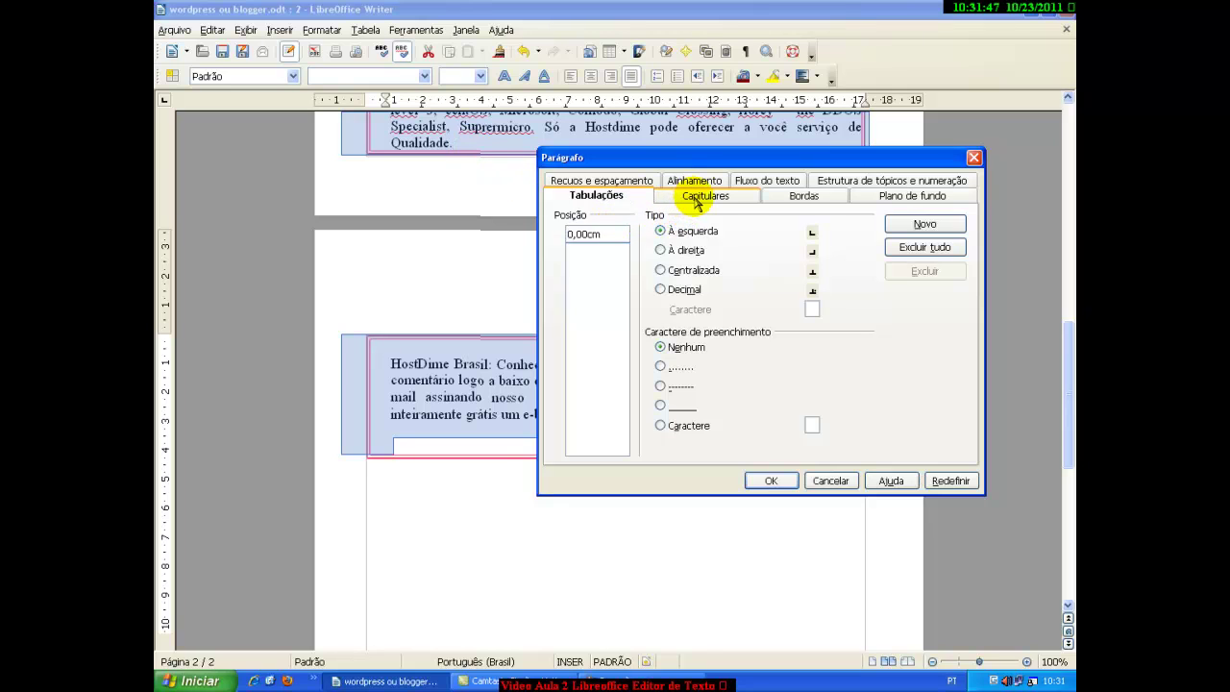
{"action": "left_click", "coordinate": [793, 196]}
{"action": "left_click", "coordinate": [574, 248]}
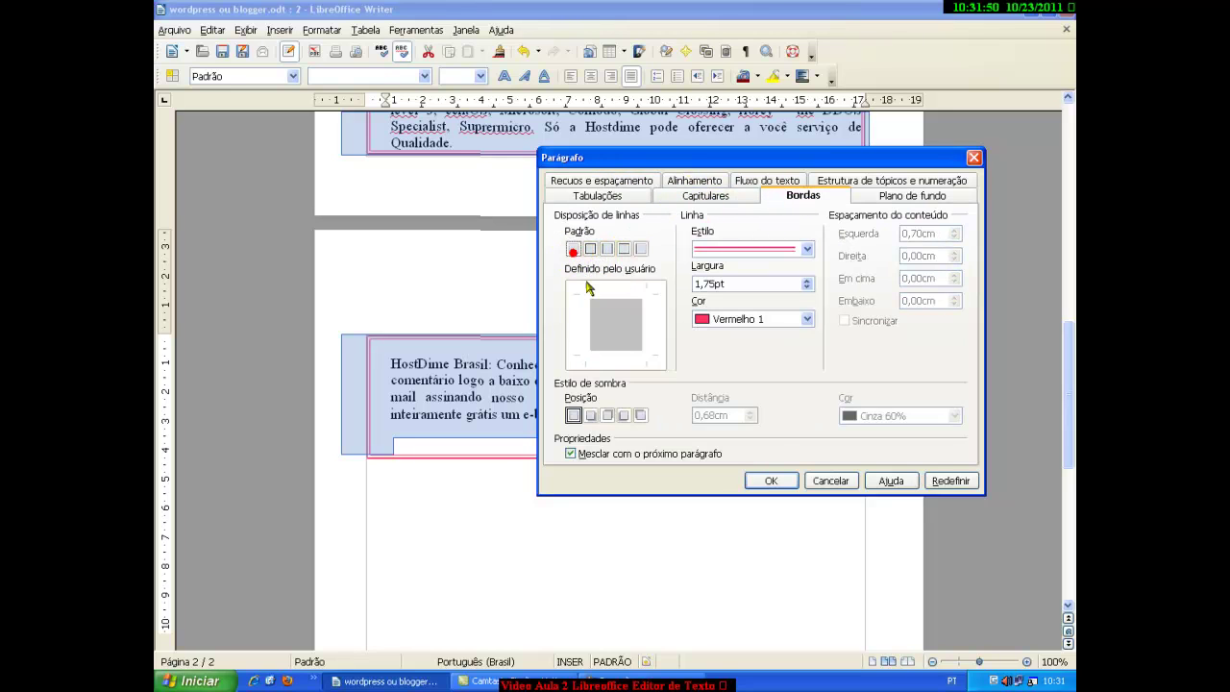
{"action": "left_click", "coordinate": [771, 481]}
{"action": "scroll", "coordinate": [560, 255], "scroll_direction": "up", "scroll_amount": 8}
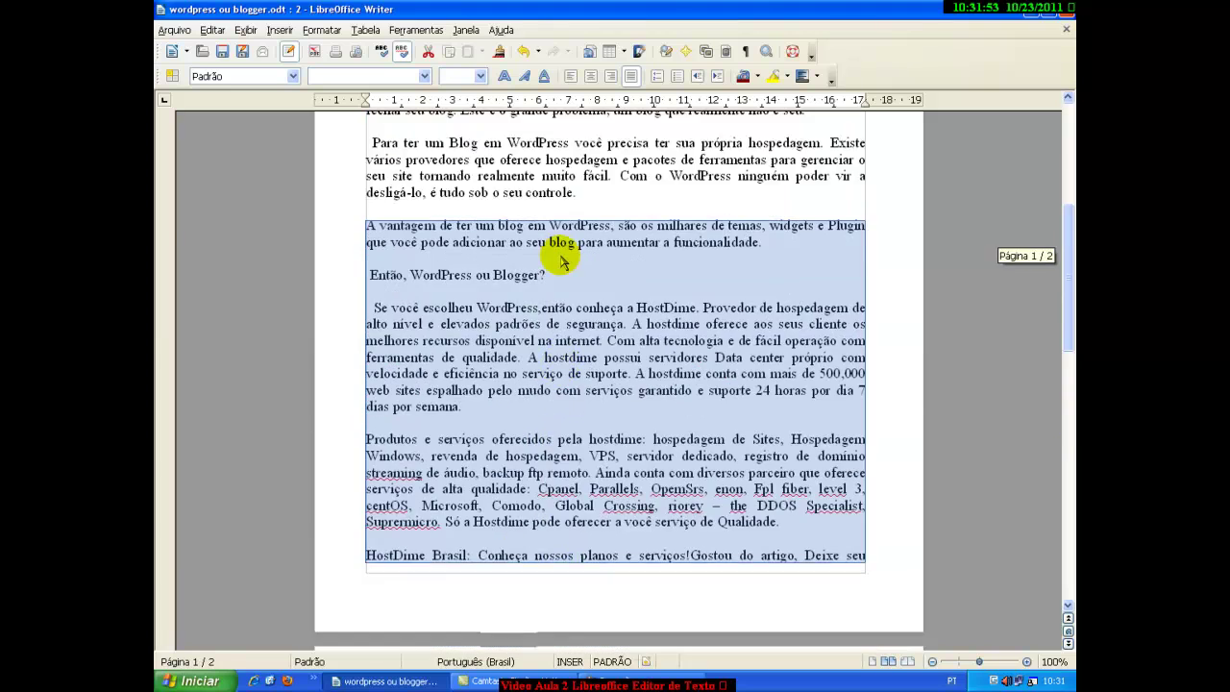
{"action": "scroll", "coordinate": [562, 254], "scroll_direction": "down", "scroll_amount": 10}
Enter the lines "1 2 2 3 4 6 7" and "1 2 3 4 5 5 6" below the article's last paragraph and select both
{"action": "left_click", "coordinate": [439, 286]}
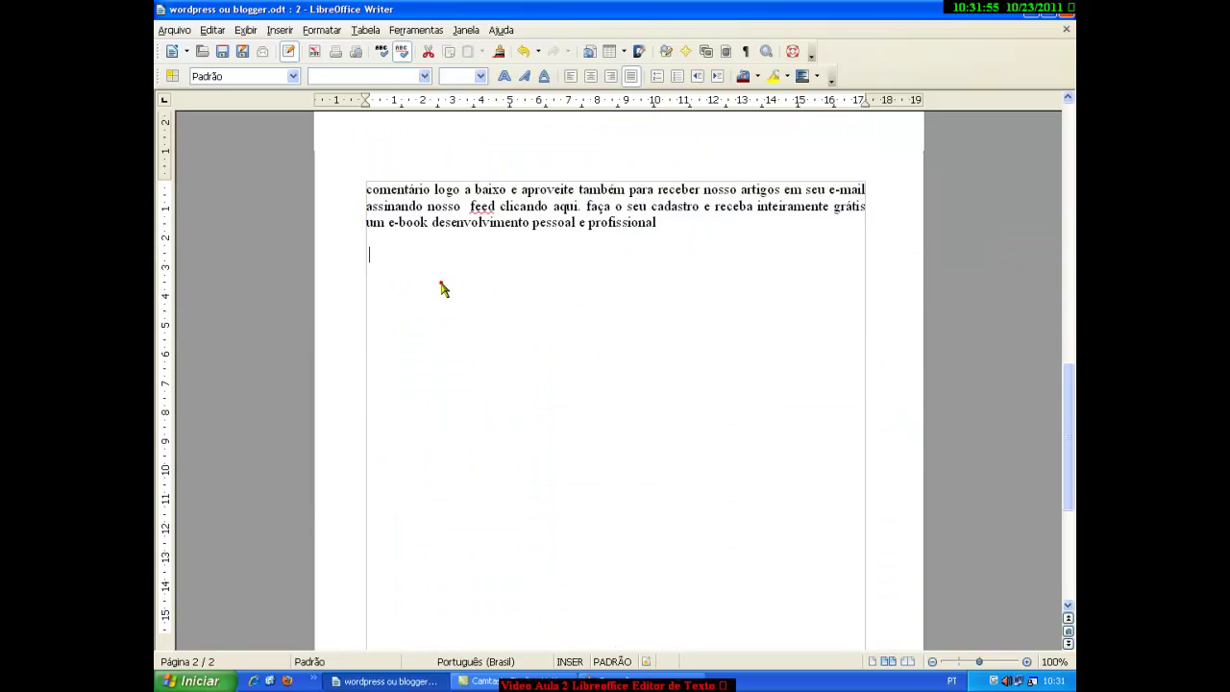
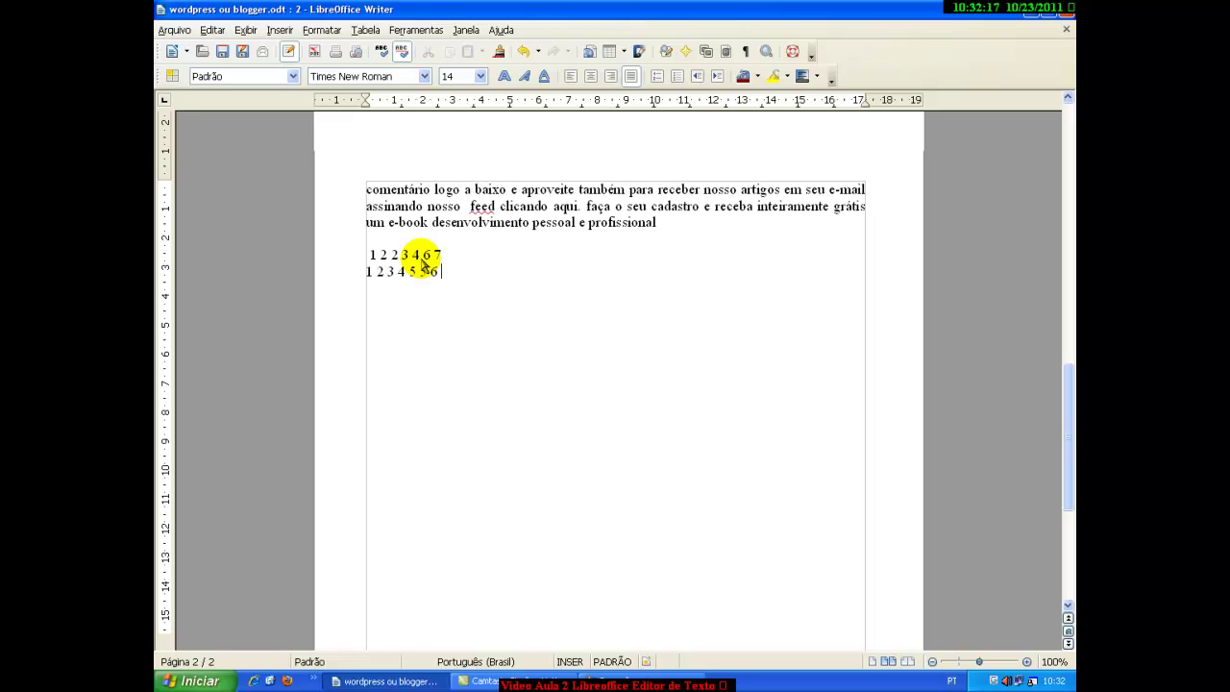
{"action": "left_click", "coordinate": [374, 256]}
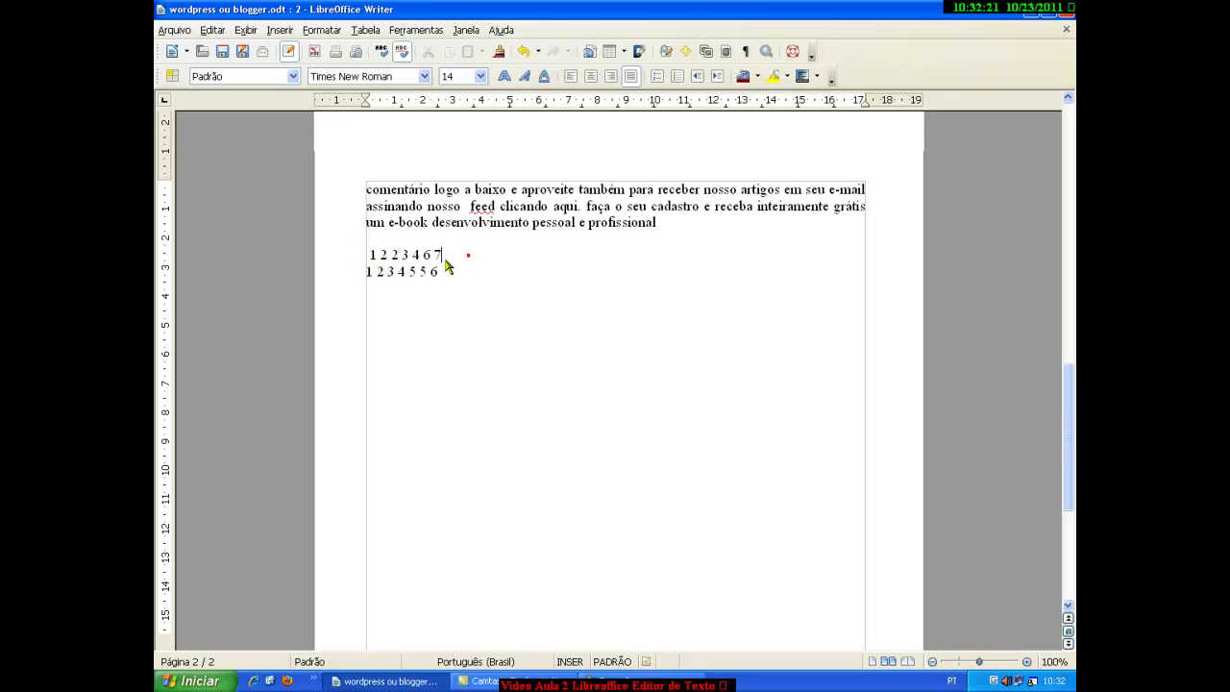
{"action": "left_click_drag", "start_coordinate": [370, 255], "coordinate": [446, 274]}
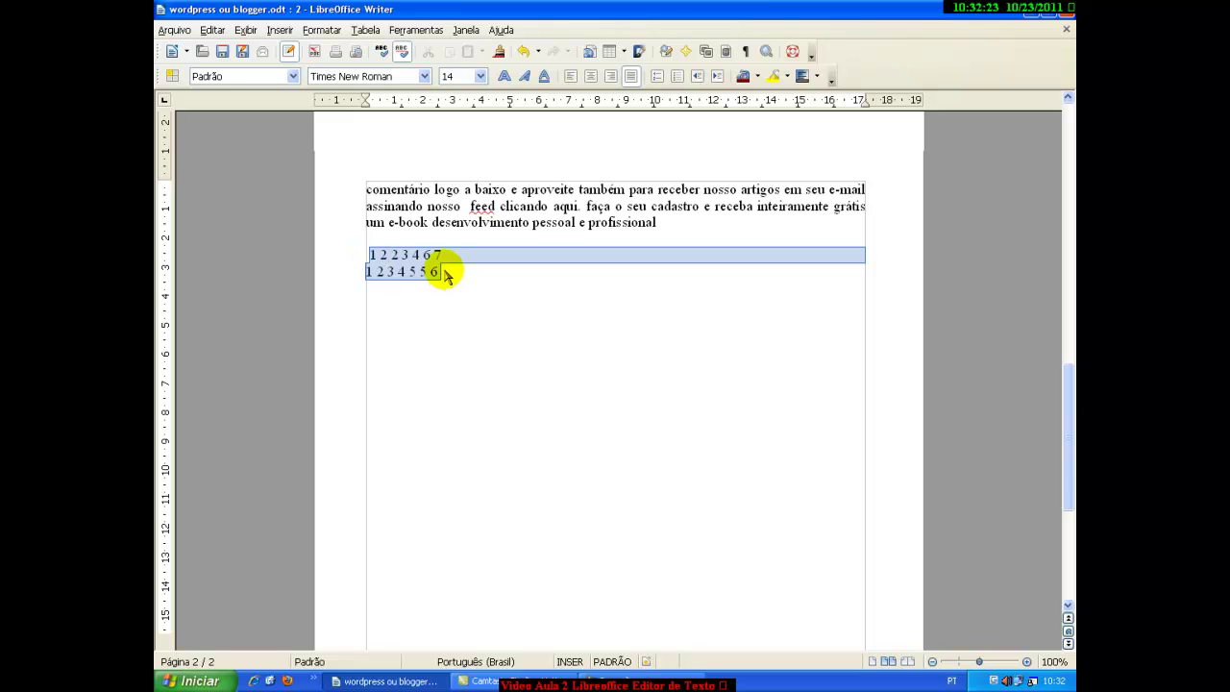
Enter a tab stop position of 1 cm in the paragraph settings of the two selected number lines
{"action": "left_click", "coordinate": [332, 29]}
{"action": "left_click", "coordinate": [359, 92]}
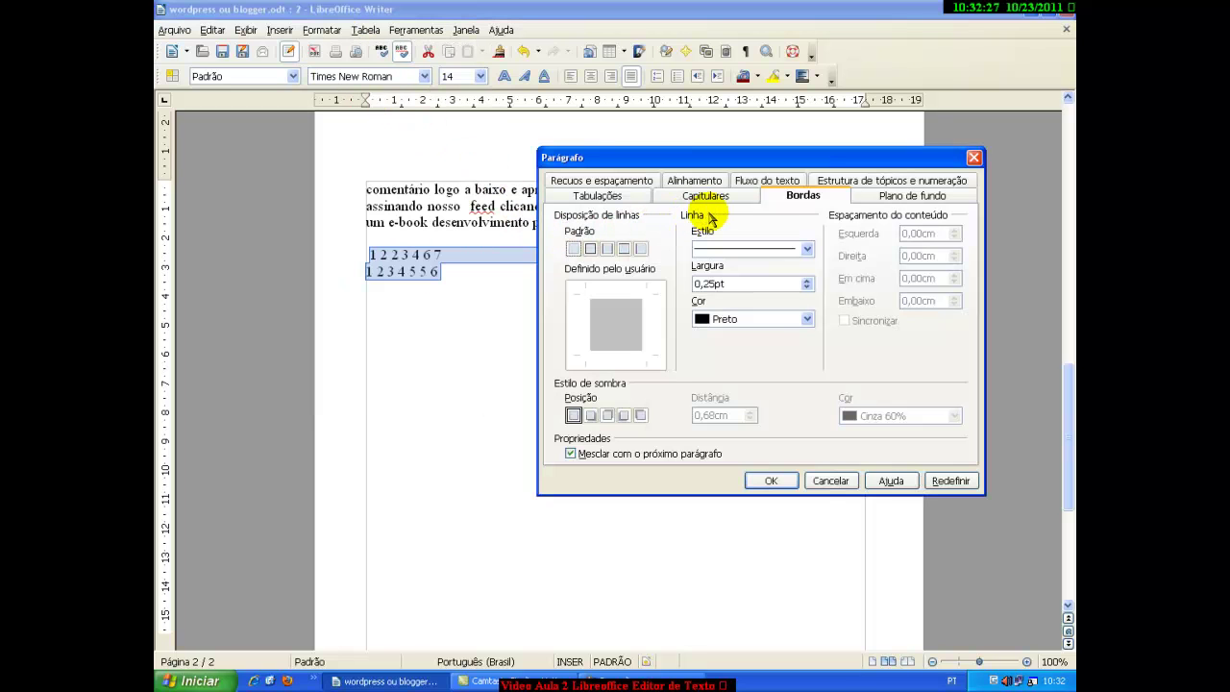
{"action": "left_click", "coordinate": [644, 196]}
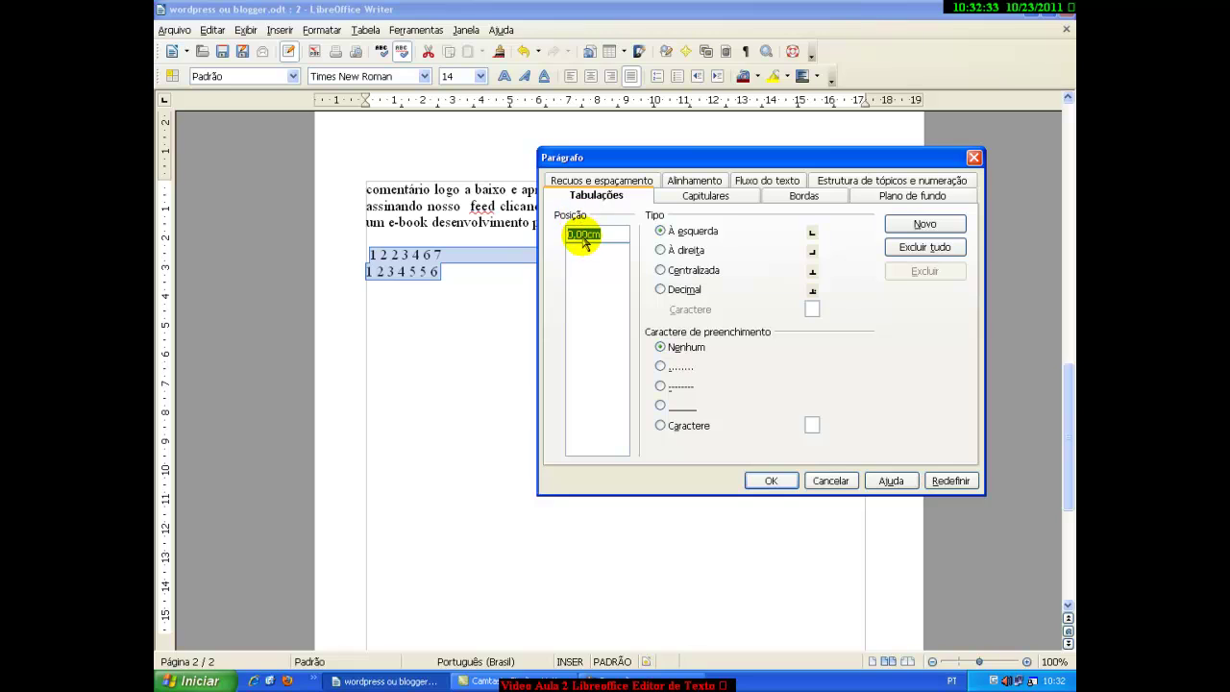
{"action": "left_click", "coordinate": [616, 234]}
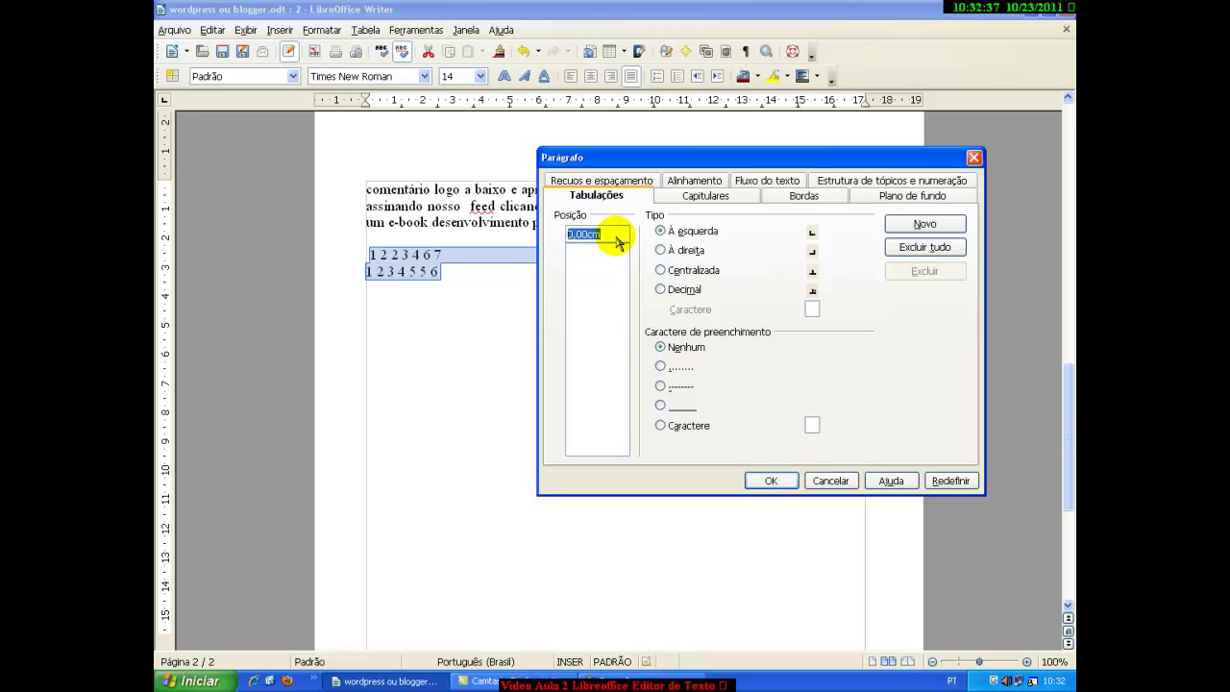
{"action": "type", "text": "1"}
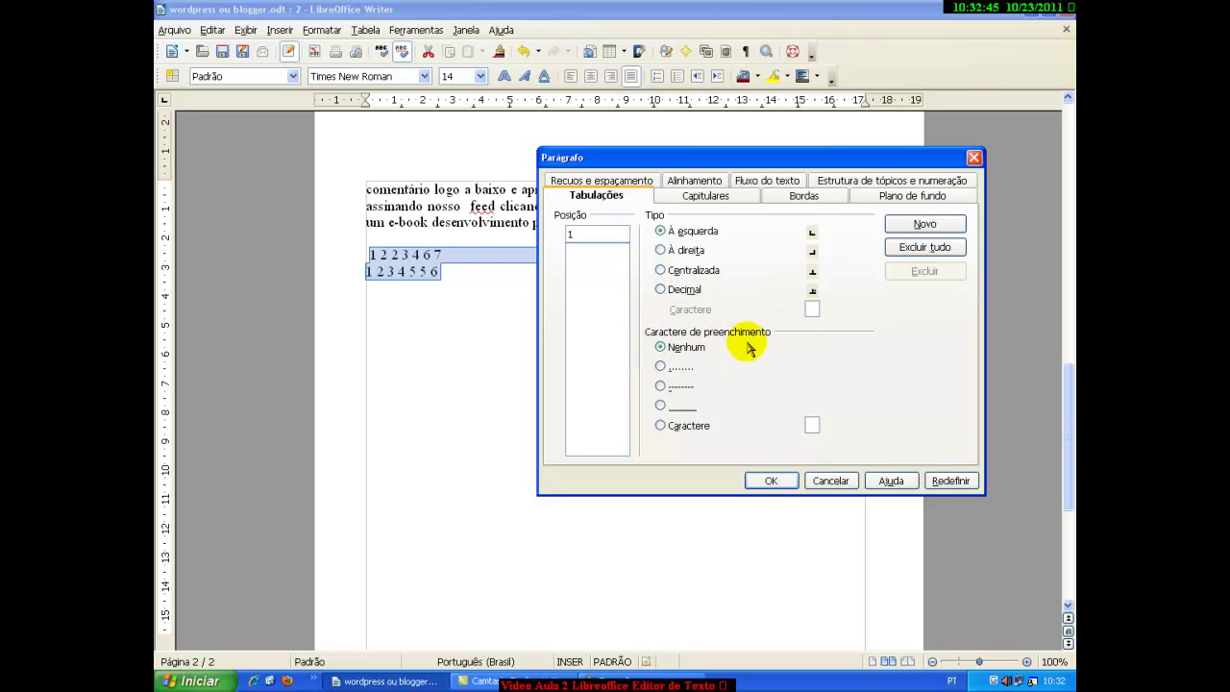
Try the dotted, dashed and underscore fill characters for the tab stop and settle on the dotted one
{"action": "left_click", "coordinate": [661, 366]}
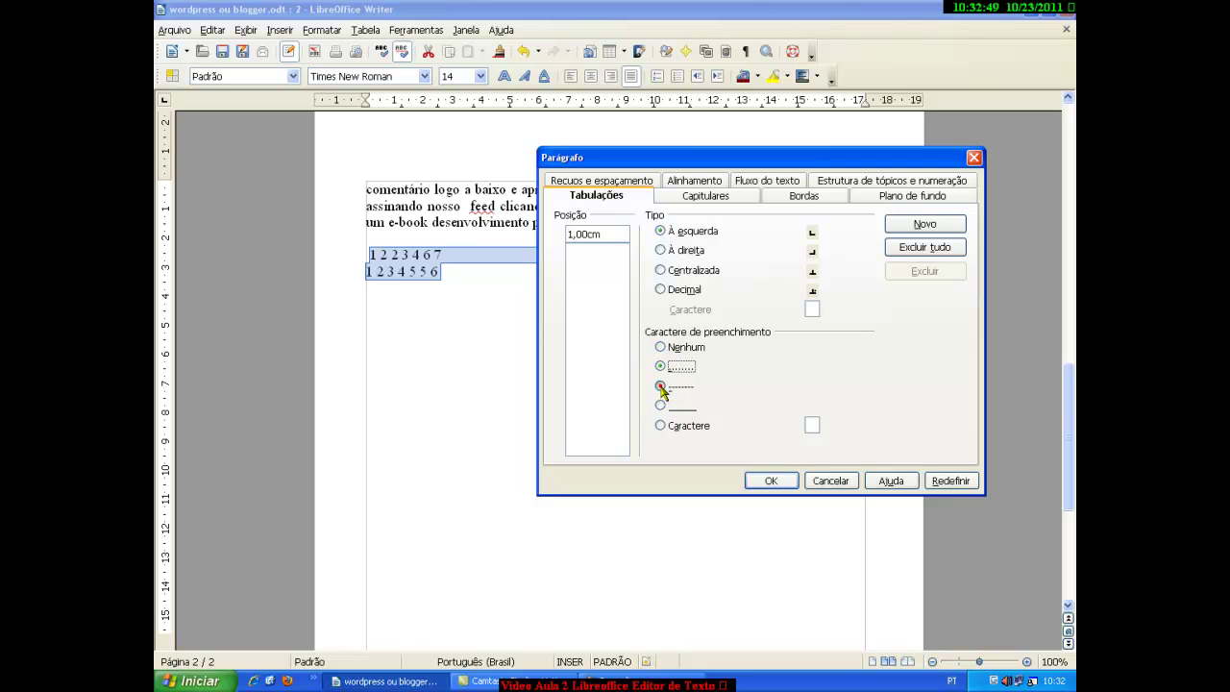
{"action": "left_click", "coordinate": [660, 388]}
{"action": "left_click", "coordinate": [661, 407]}
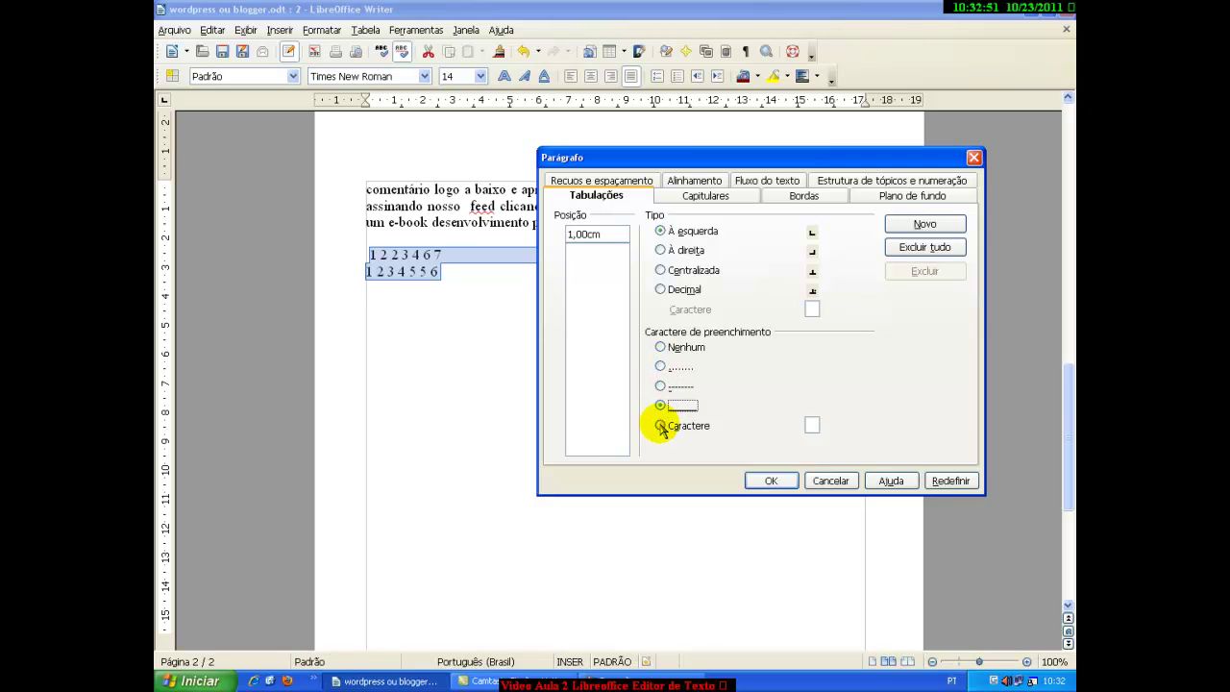
{"action": "left_click", "coordinate": [660, 367]}
{"action": "left_click", "coordinate": [660, 386]}
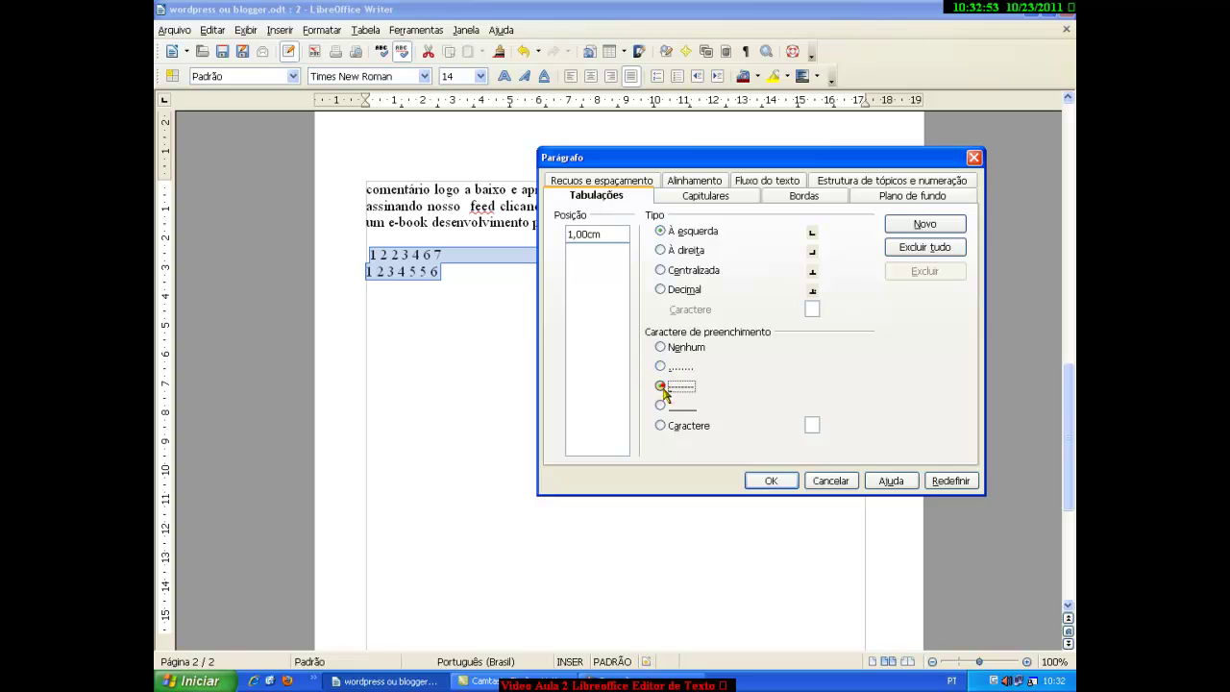
{"action": "left_click", "coordinate": [660, 404]}
{"action": "left_click", "coordinate": [660, 367]}
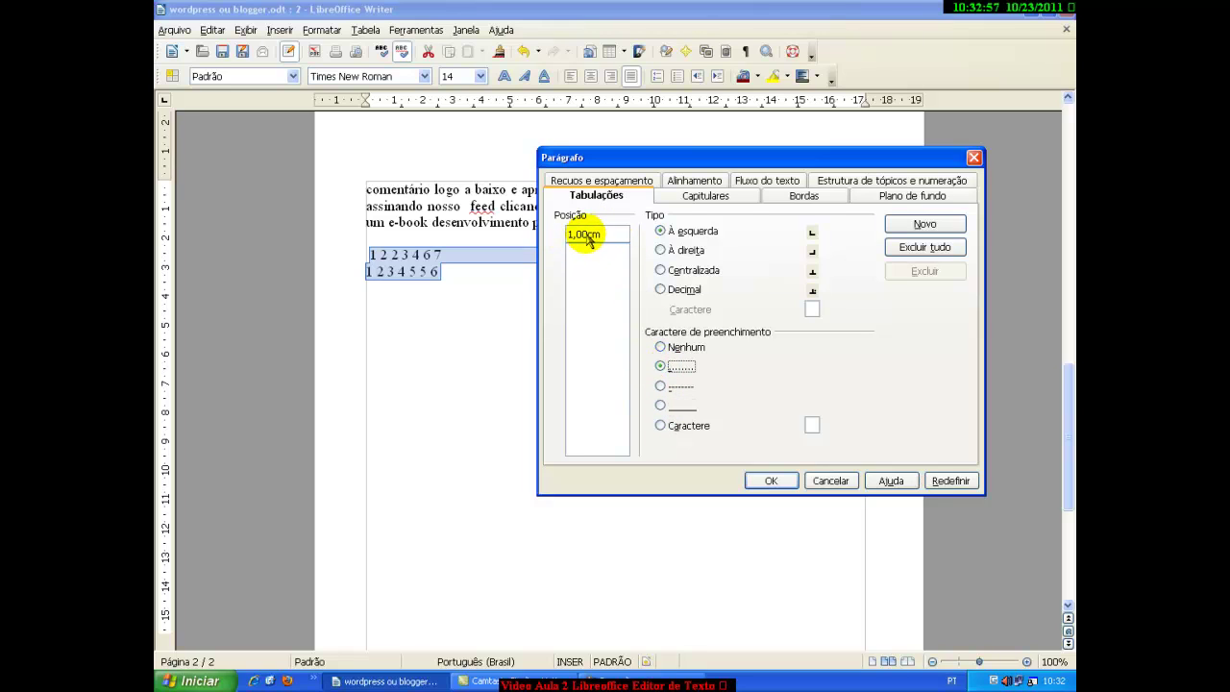
Apply the dotted 1 cm tab stop to the two number lines and delete both lines
{"action": "left_click", "coordinate": [772, 480]}
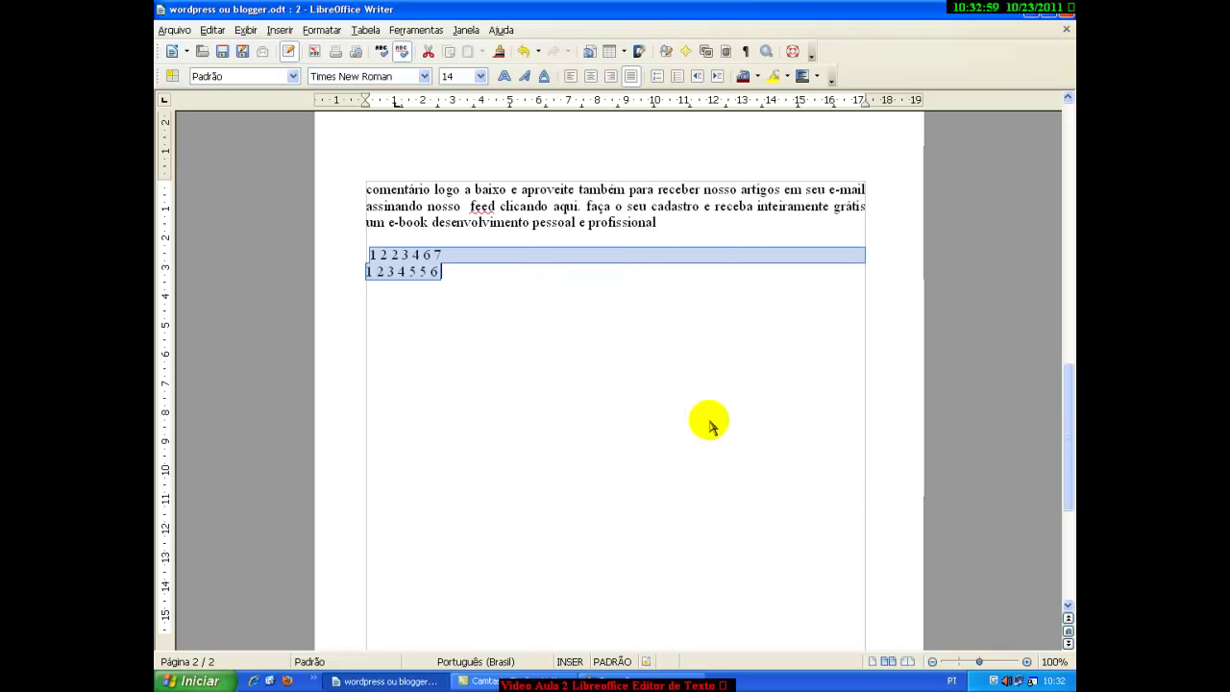
{"action": "left_click", "coordinate": [540, 267]}
{"action": "left_click_drag", "start_coordinate": [367, 255], "coordinate": [472, 285]}
{"action": "key", "text": "Delete"}
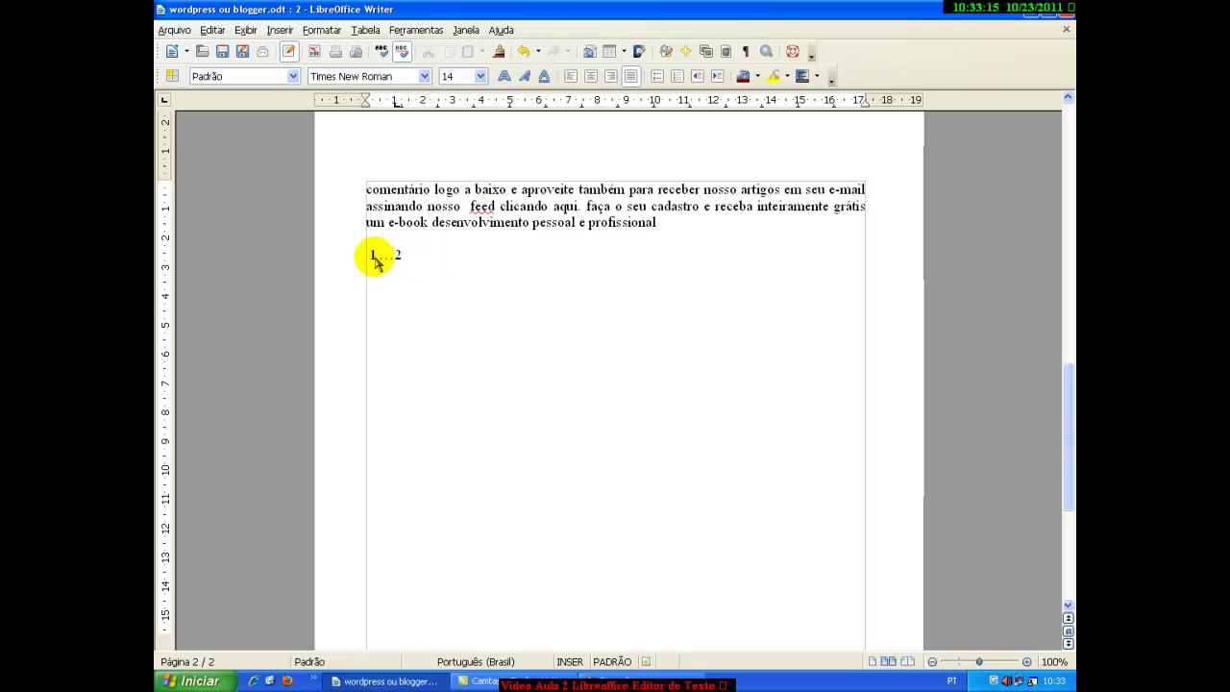
Fill a test row below the last paragraph with 1 followed by ten 2s, separated by tabs
{"action": "left_click_drag", "start_coordinate": [369, 254], "coordinate": [404, 257]}
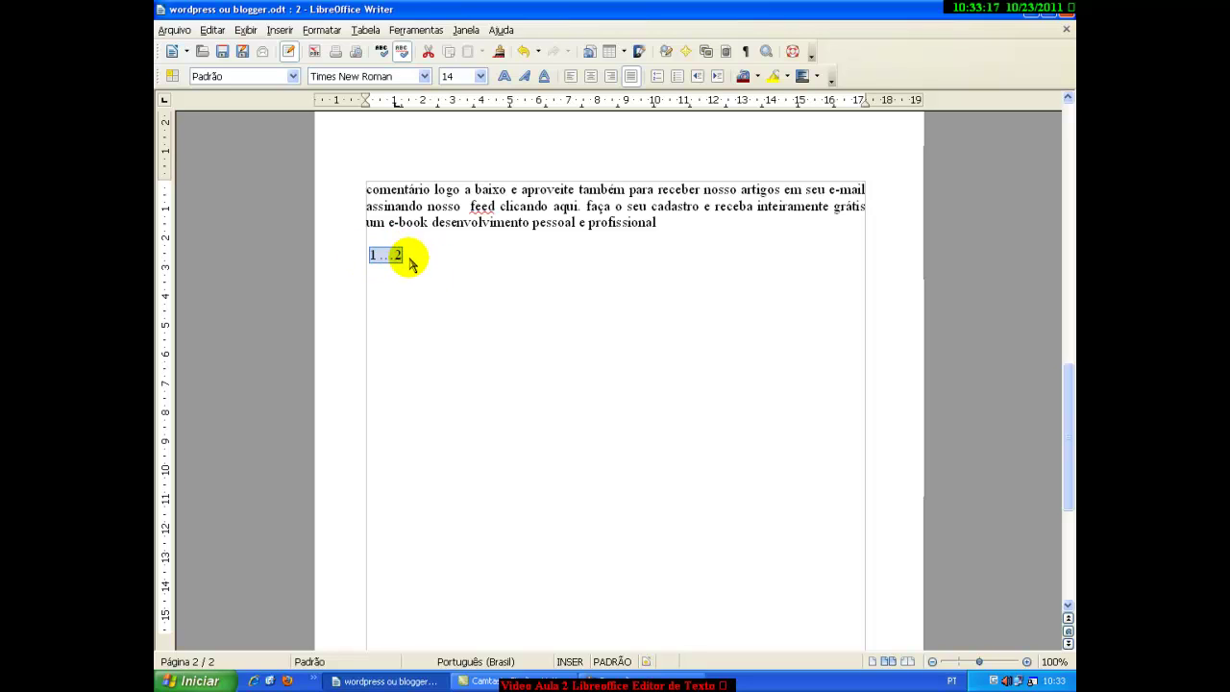
{"action": "left_click", "coordinate": [411, 257]}
{"action": "left_click", "coordinate": [393, 115]}
{"action": "key", "text": "Tab"}
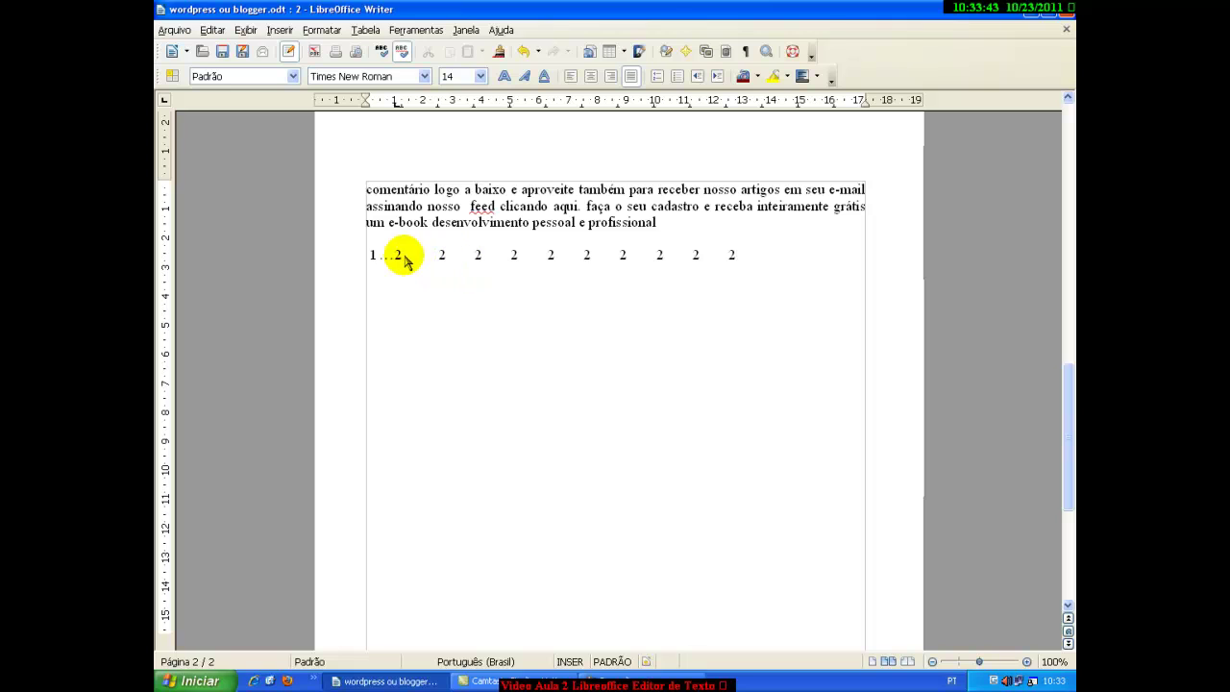
Change the fill character of the test row's 1 cm tab stop to underscores and apply it
{"action": "left_click_drag", "start_coordinate": [373, 254], "coordinate": [754, 257]}
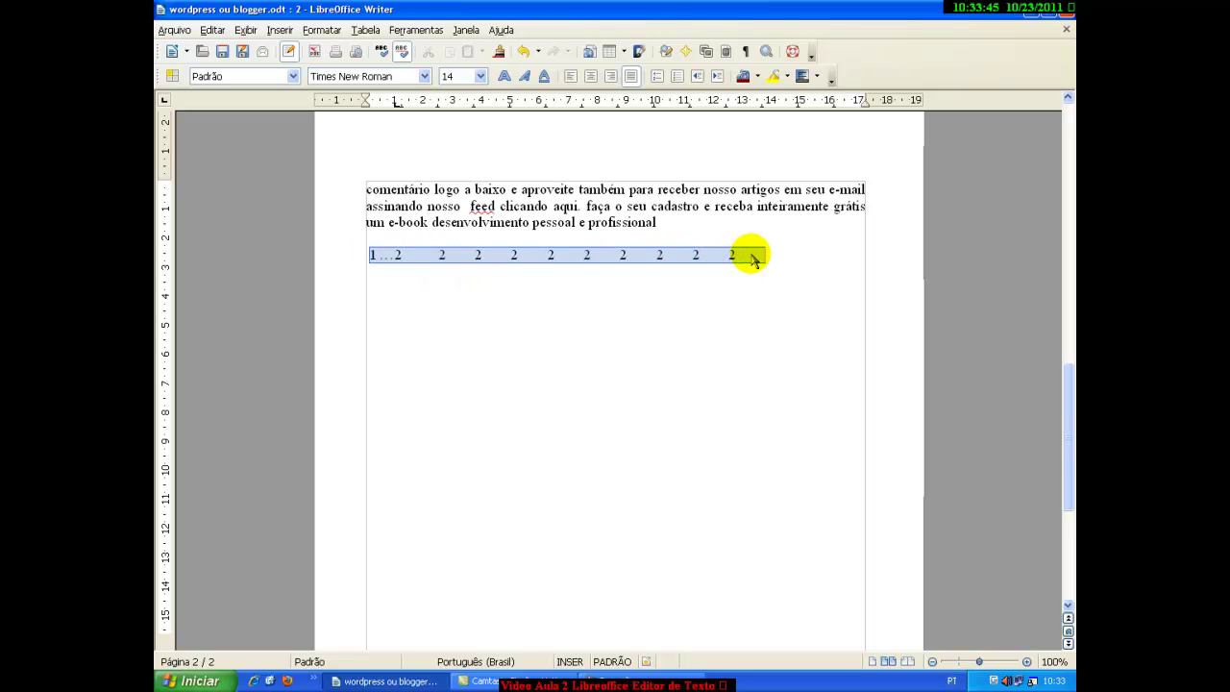
{"action": "left_click", "coordinate": [325, 29]}
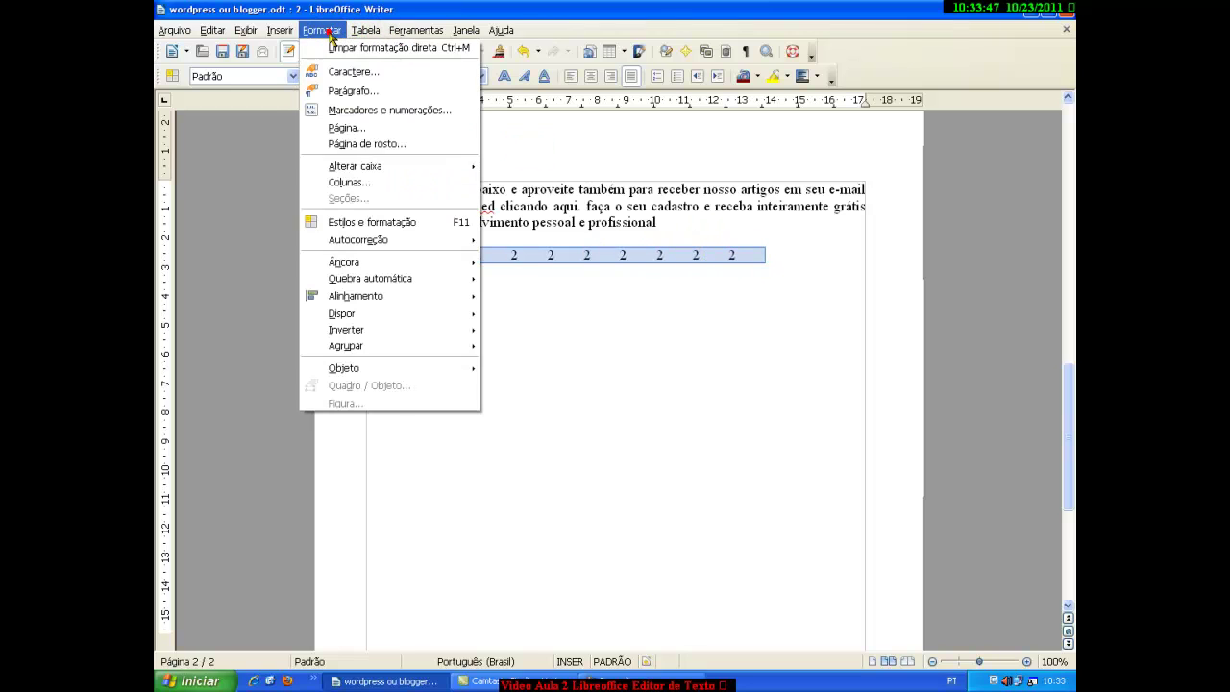
{"action": "left_click", "coordinate": [343, 87]}
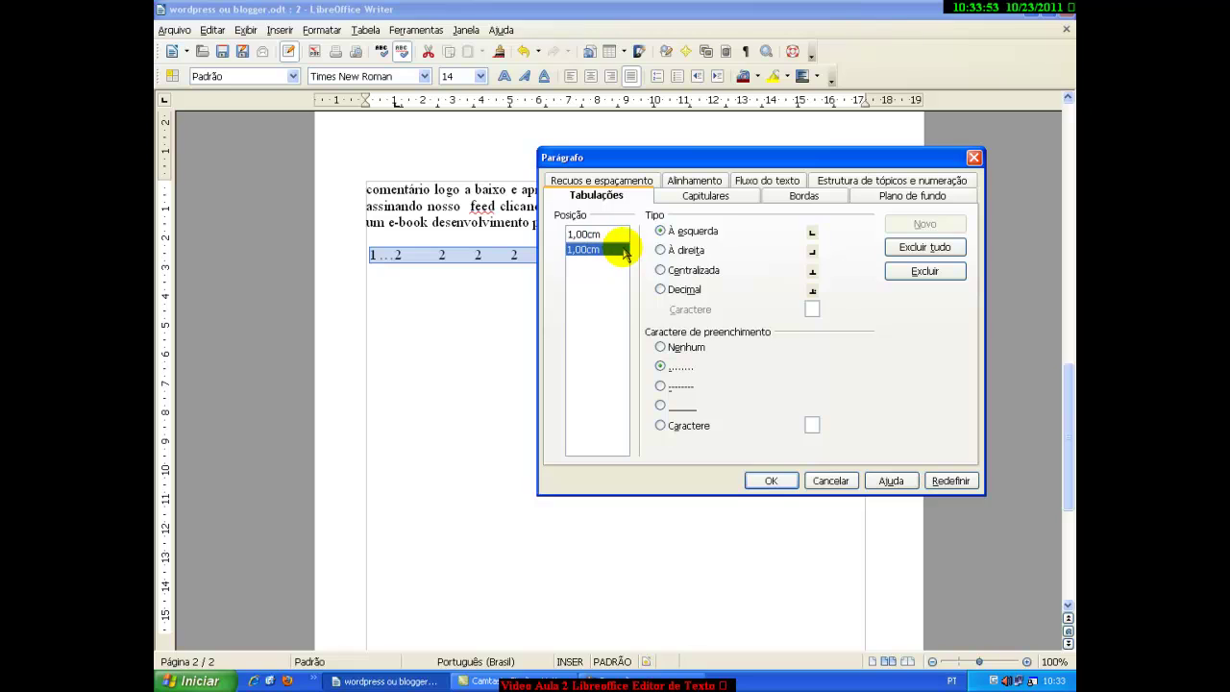
{"action": "left_click", "coordinate": [673, 405]}
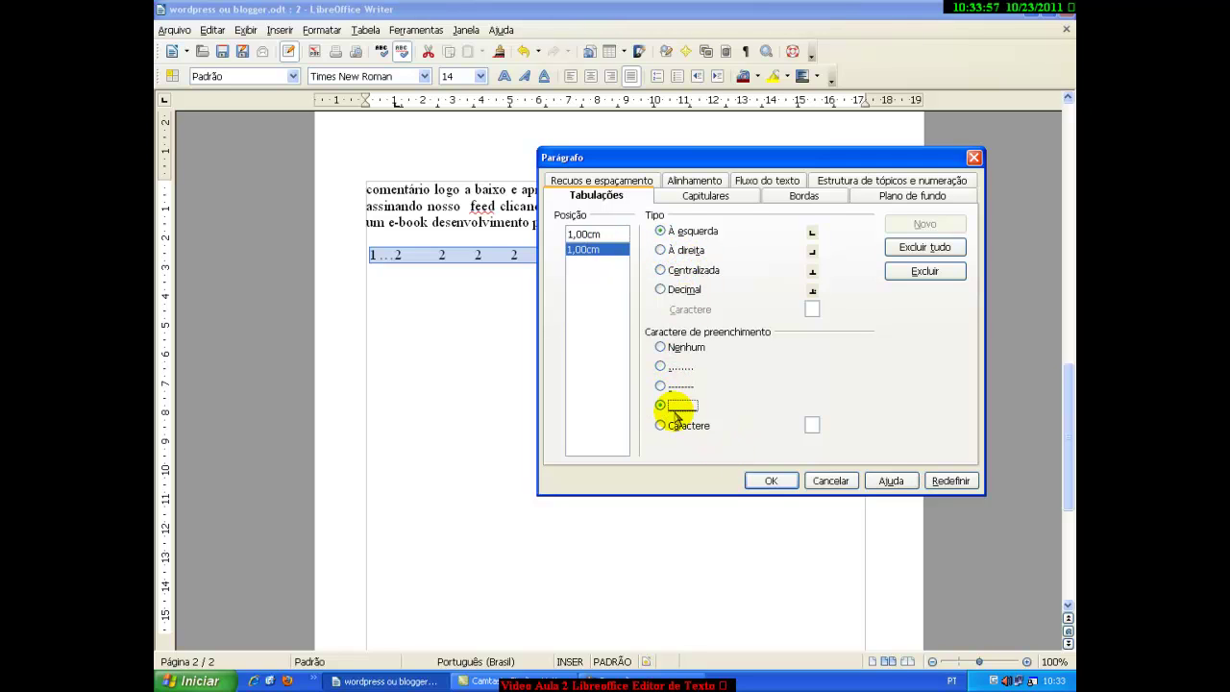
{"action": "left_click", "coordinate": [768, 481]}
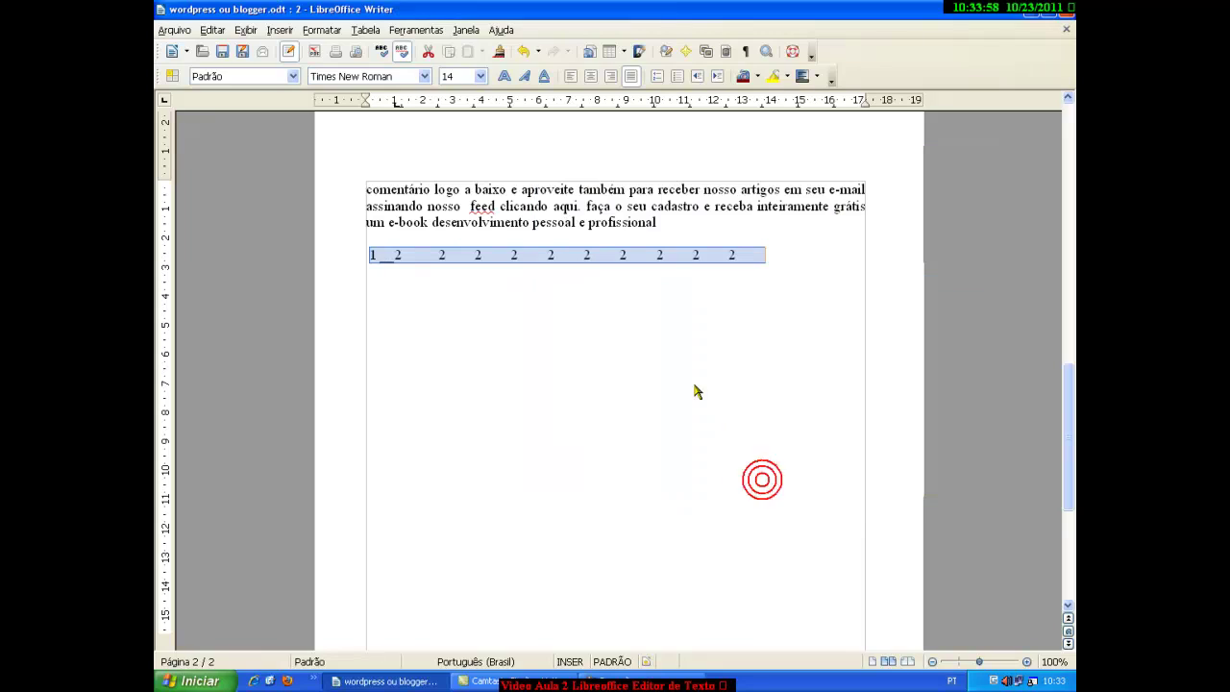
Replace the test row with the shorter tabbed row "1 2 2 2" and delete that row as well
{"action": "left_click", "coordinate": [373, 255]}
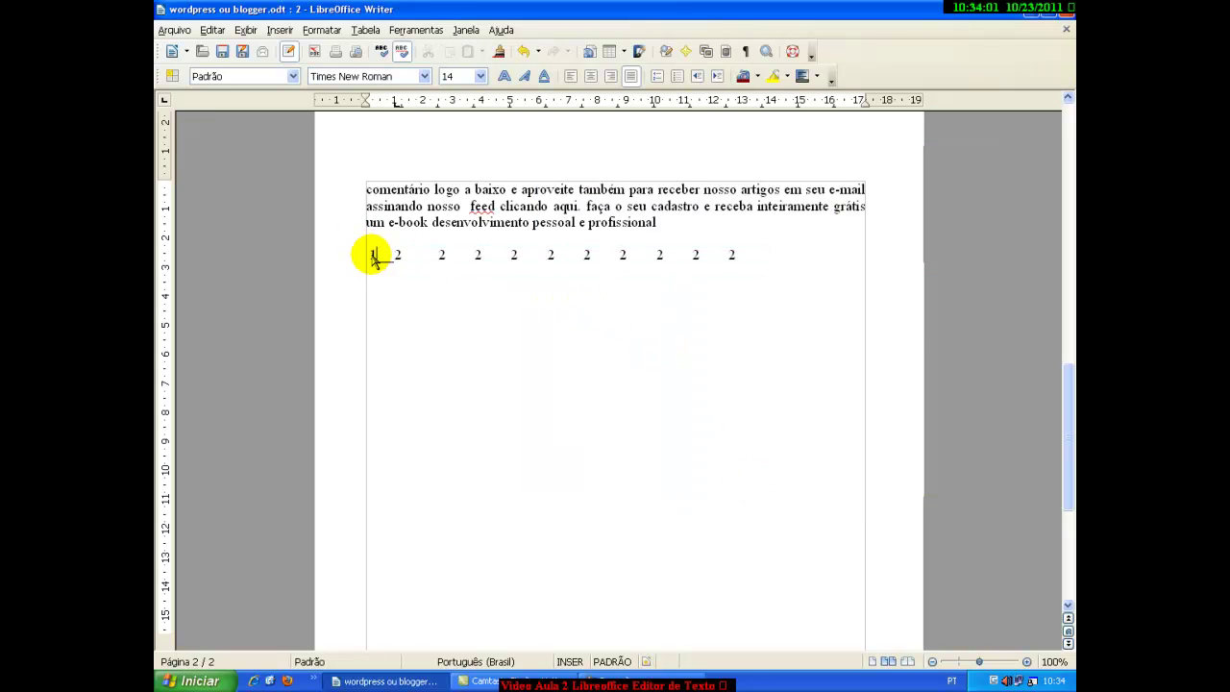
{"action": "left_click_drag", "start_coordinate": [373, 254], "coordinate": [749, 260]}
{"action": "key", "text": "Delete"}
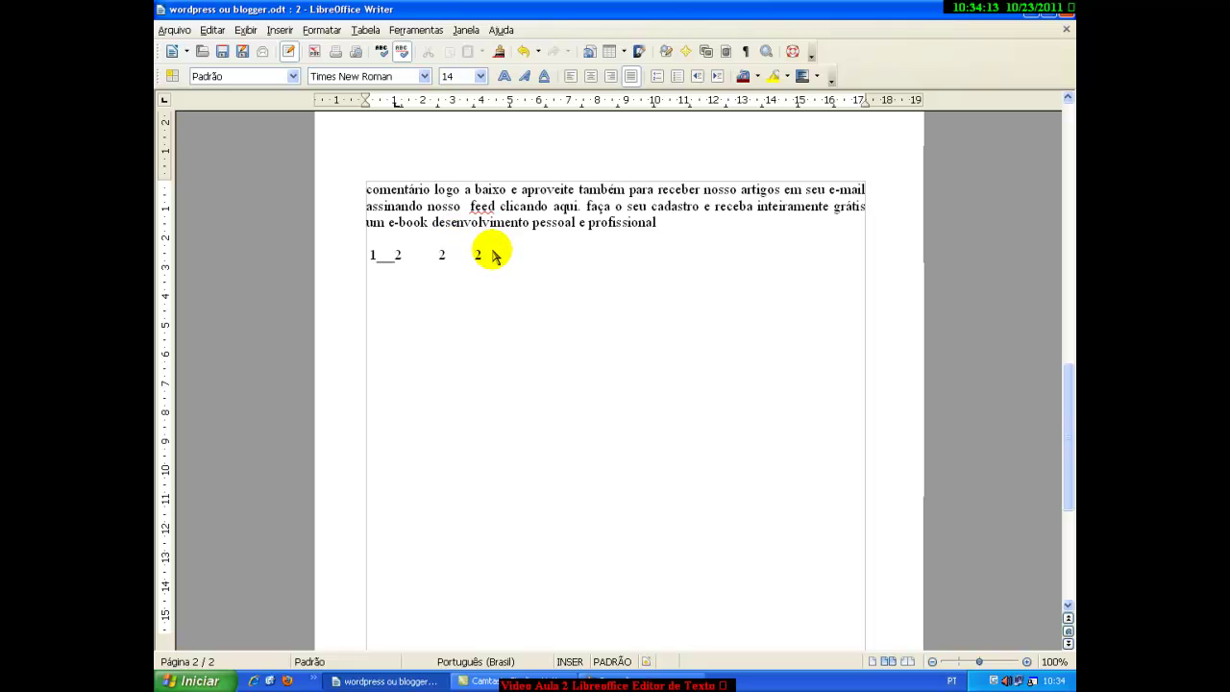
{"action": "left_click_drag", "start_coordinate": [509, 256], "coordinate": [367, 265]}
{"action": "key", "text": "Delete"}
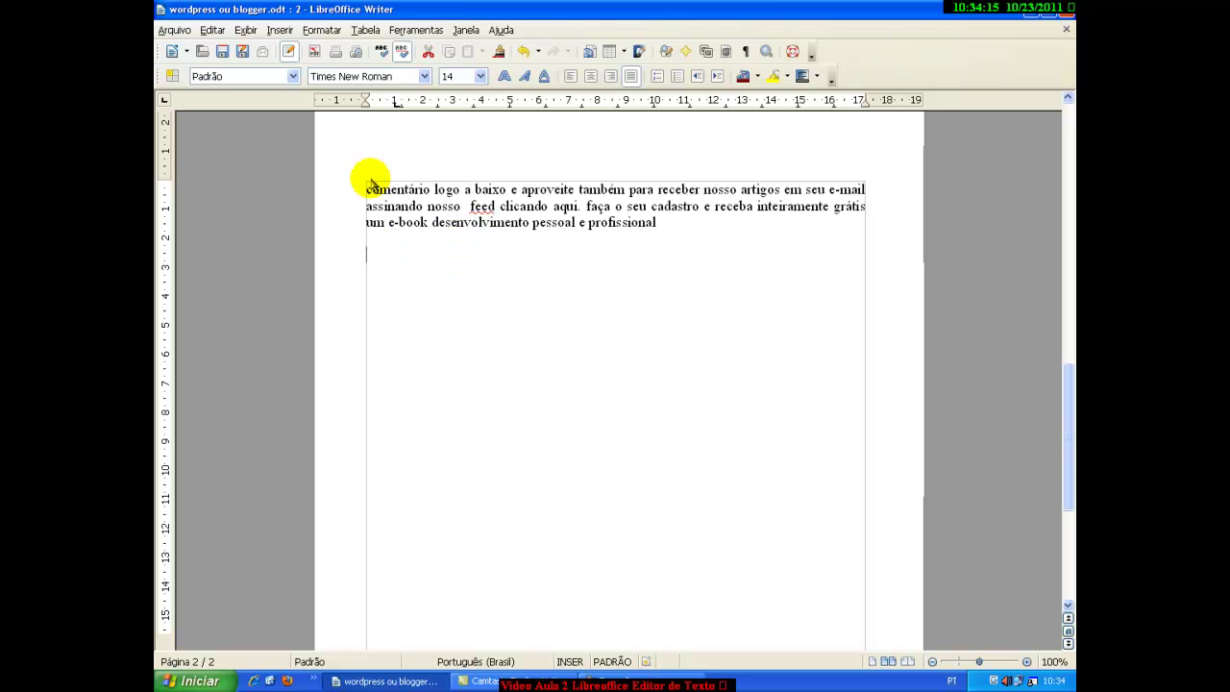
Add tab stops at 2, 3, 4 and 5 cm in the paragraph settings of the empty line
{"action": "left_click", "coordinate": [324, 32]}
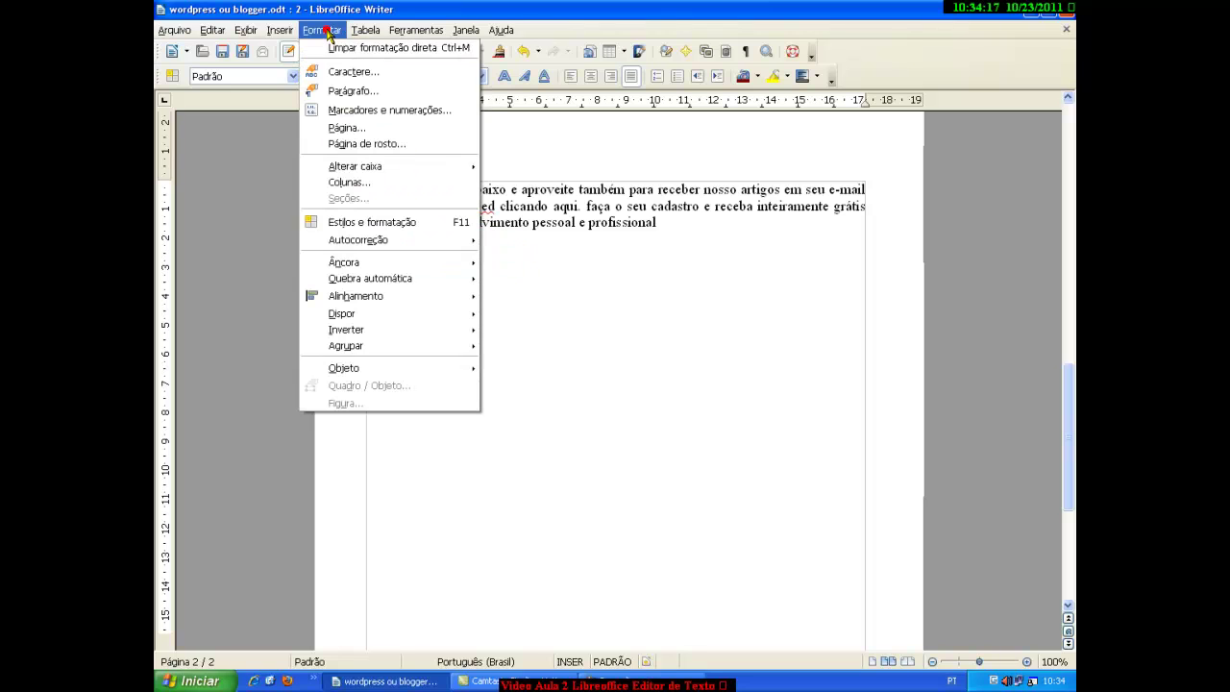
{"action": "left_click", "coordinate": [353, 89]}
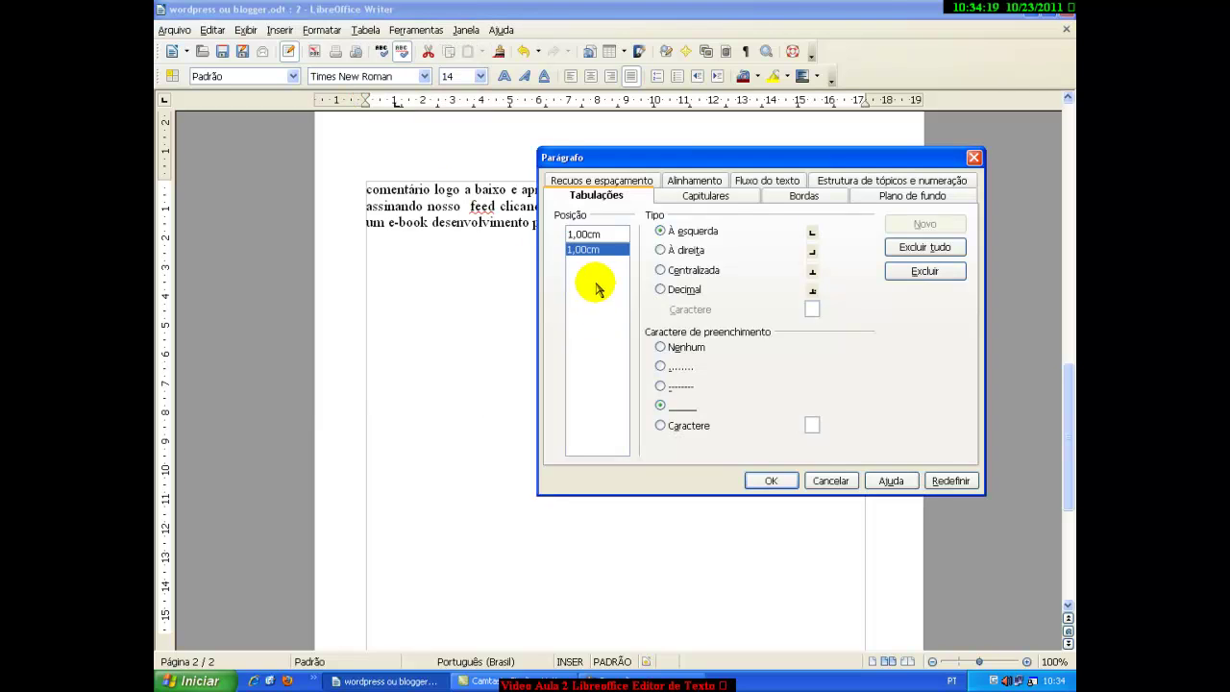
{"action": "left_click_drag", "start_coordinate": [605, 235], "coordinate": [535, 240]}
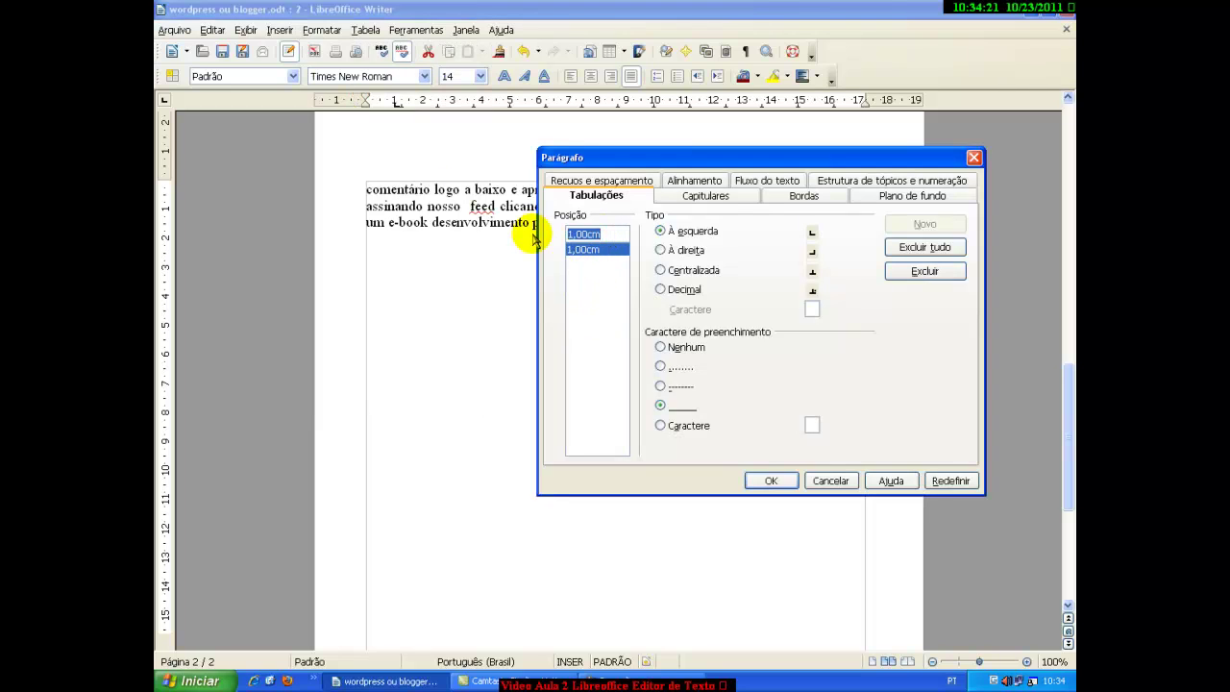
{"action": "type", "text": "2"}
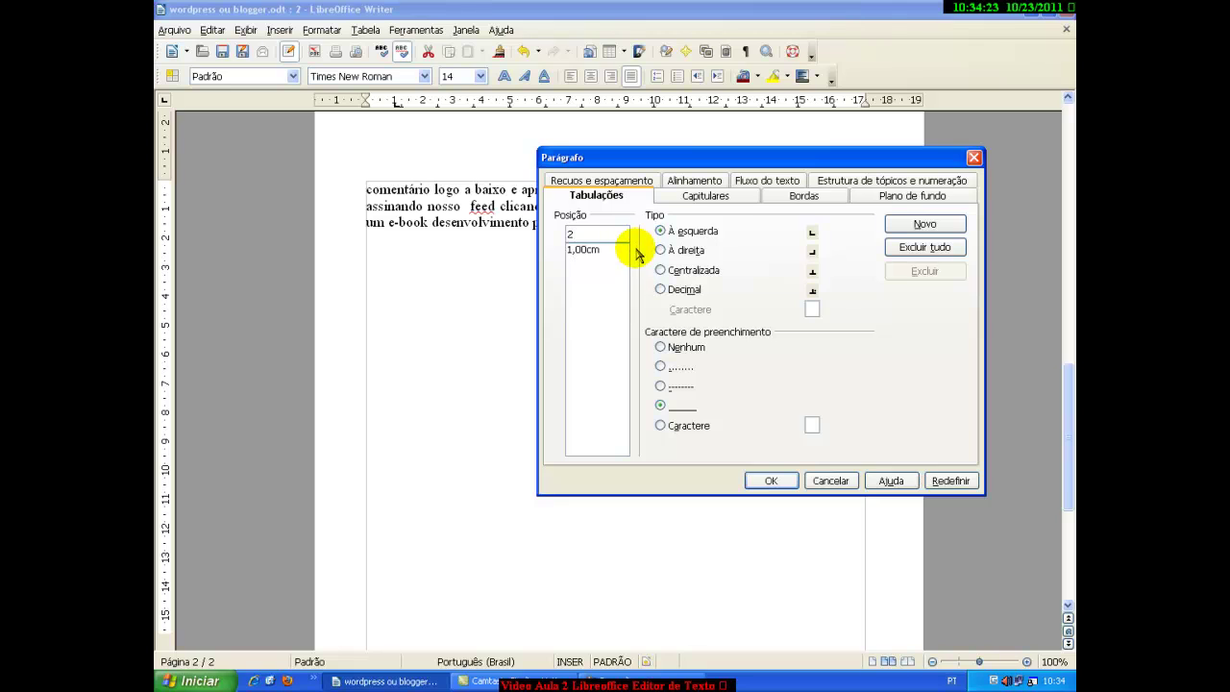
{"action": "left_click", "coordinate": [920, 224]}
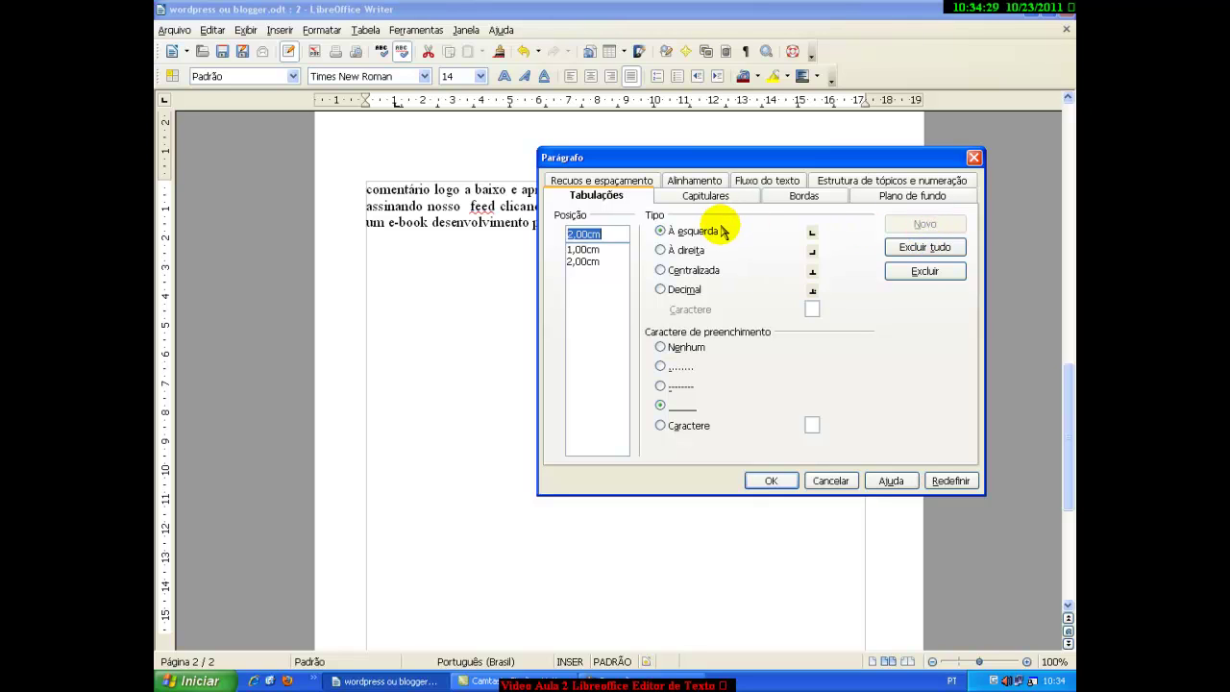
{"action": "type", "text": "3"}
{"action": "left_click", "coordinate": [913, 223]}
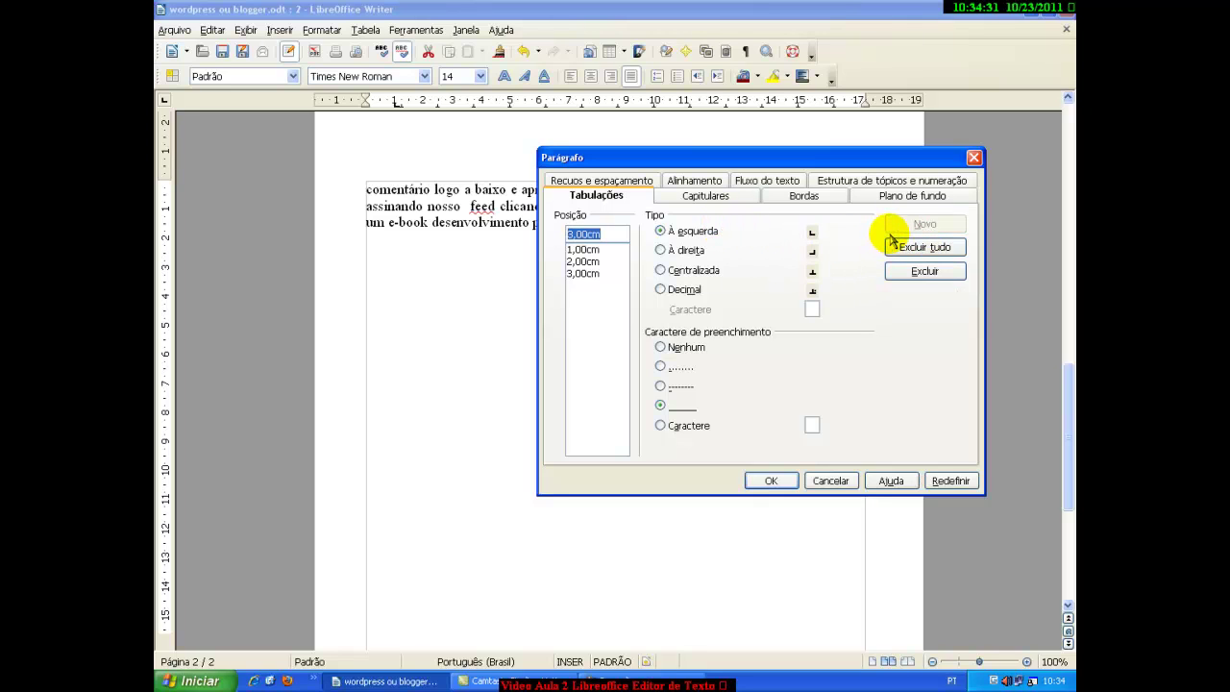
{"action": "type", "text": "4"}
{"action": "left_click", "coordinate": [911, 227]}
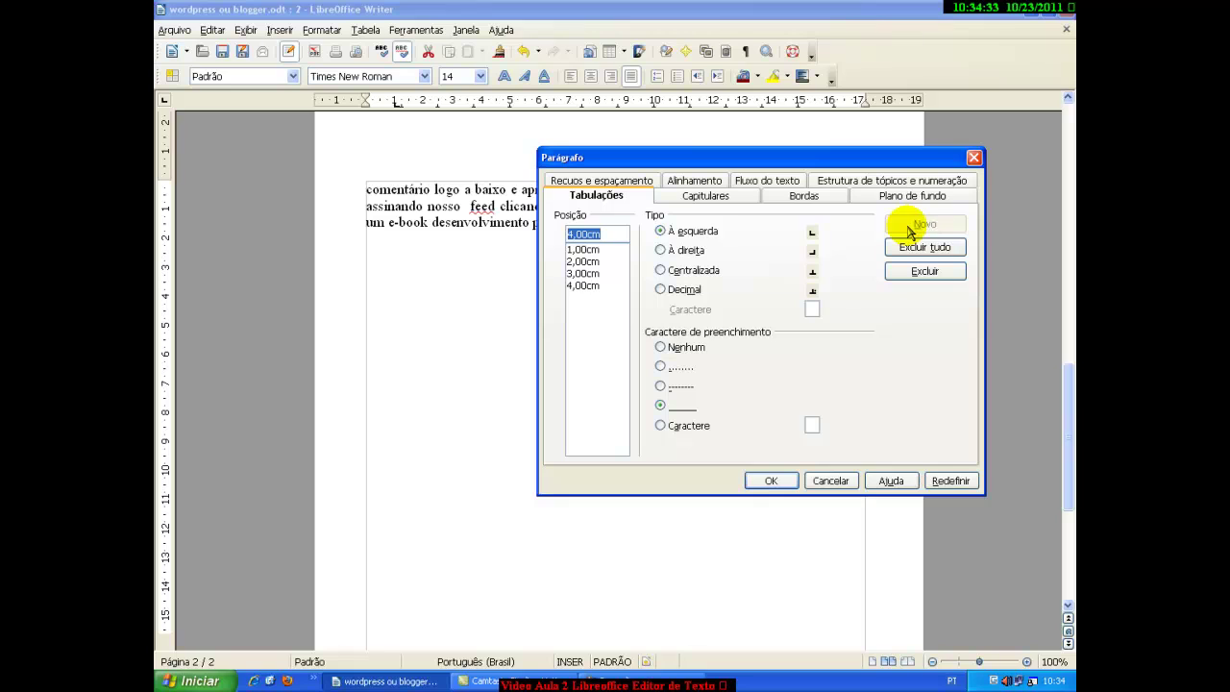
{"action": "type", "text": "5"}
{"action": "left_click", "coordinate": [909, 226]}
Set the fill character to dots for the 1 cm tab stop and to dashes for the 2 cm one
{"action": "left_click", "coordinate": [583, 249]}
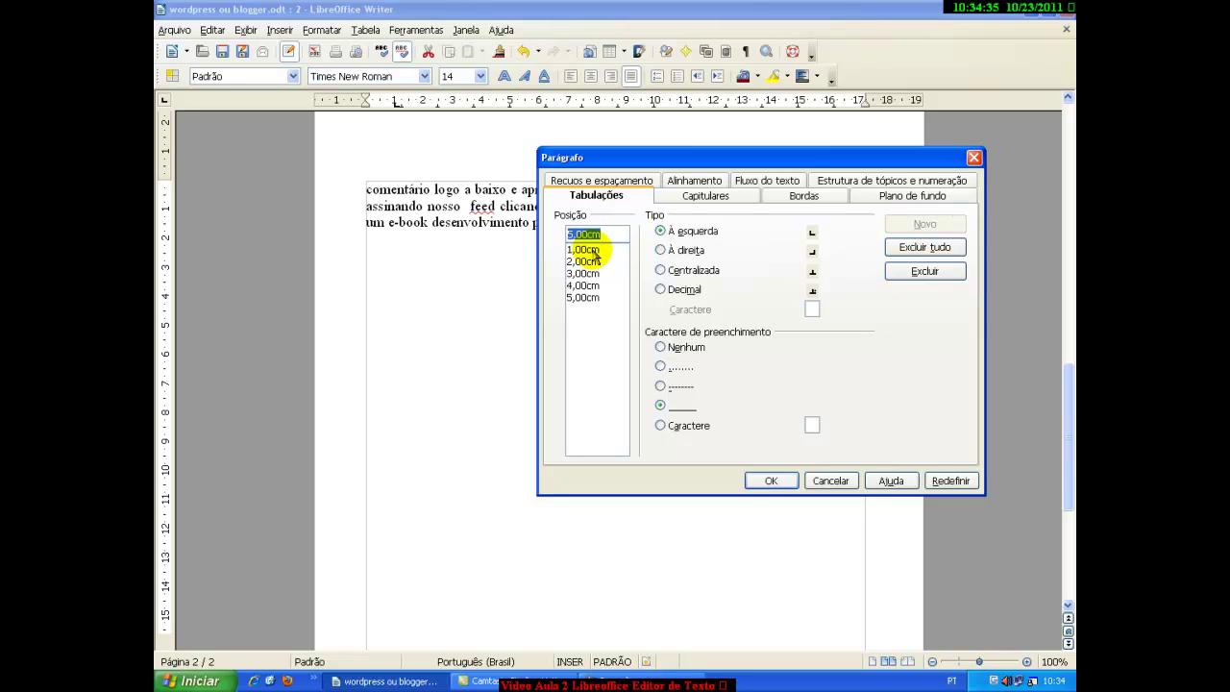
{"action": "left_click", "coordinate": [594, 260]}
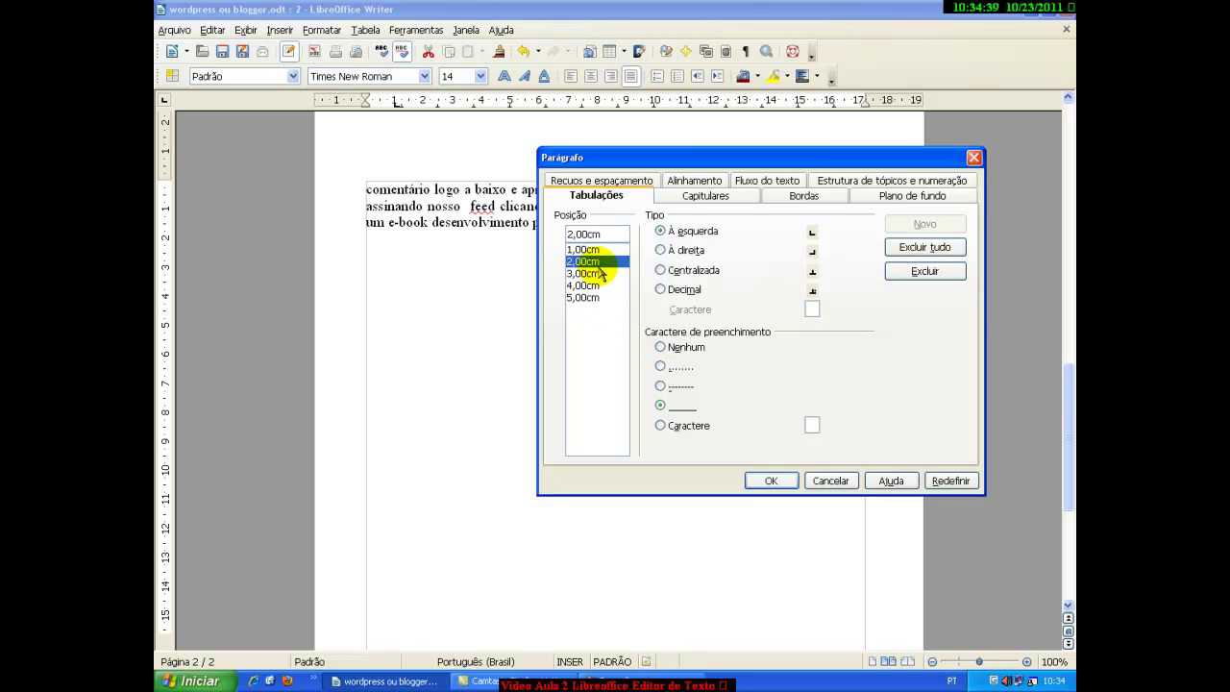
{"action": "left_click", "coordinate": [592, 250]}
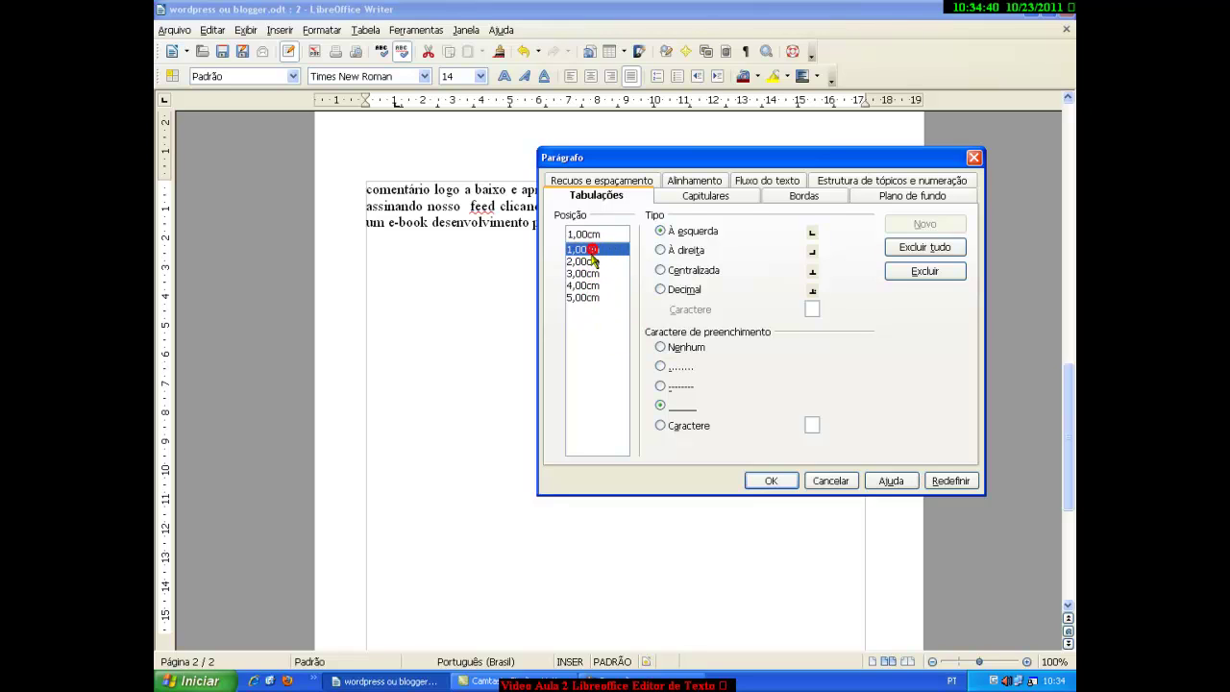
{"action": "left_click", "coordinate": [661, 367]}
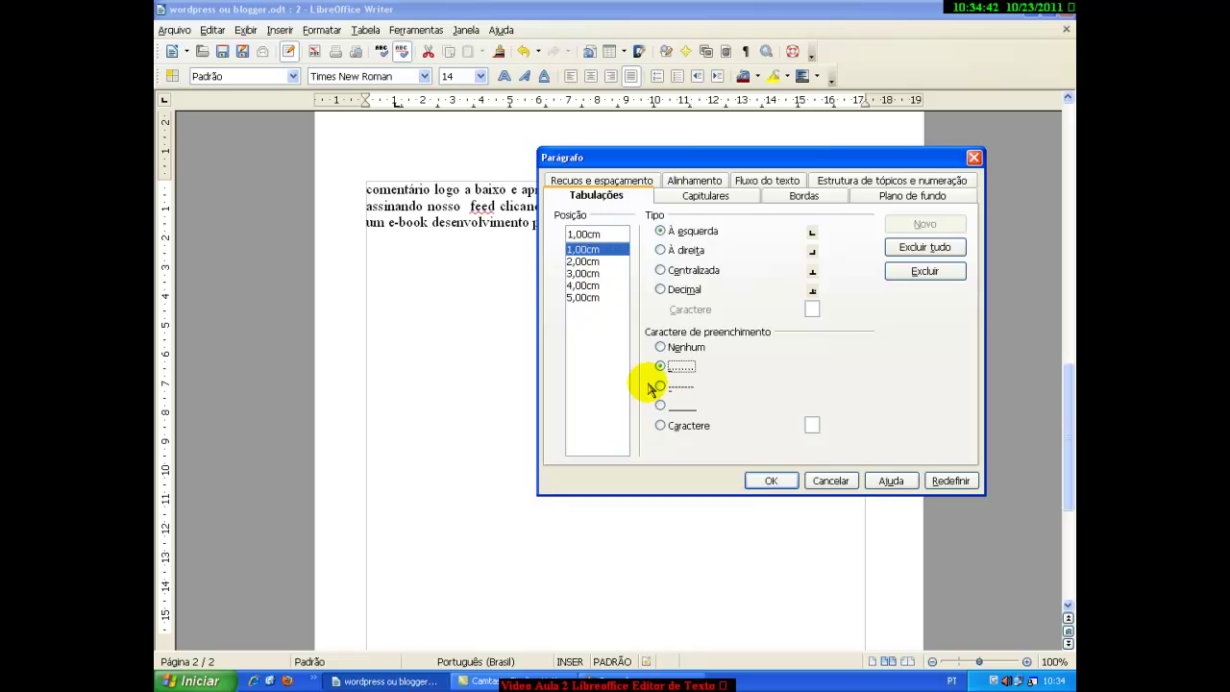
{"action": "left_click", "coordinate": [596, 262]}
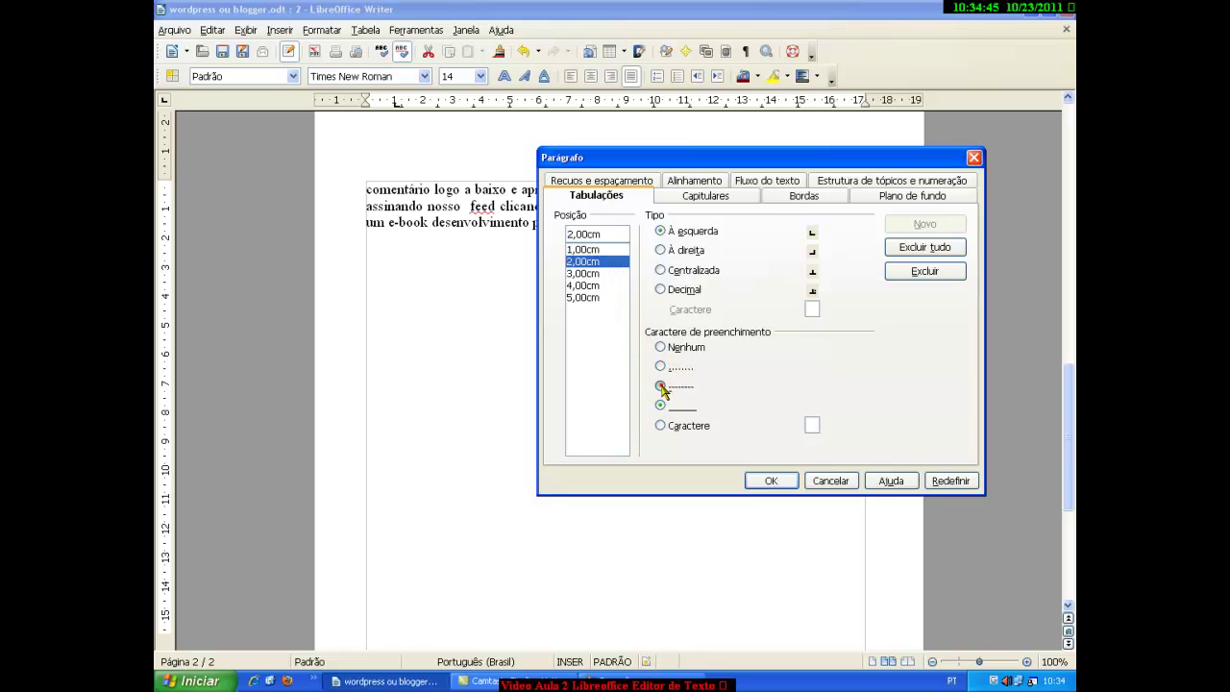
{"action": "left_click", "coordinate": [661, 386]}
Set the fill to underscores at 3 cm, dots at 4 cm and dashes at 5 cm, and apply the tab stops
{"action": "left_click", "coordinate": [585, 274]}
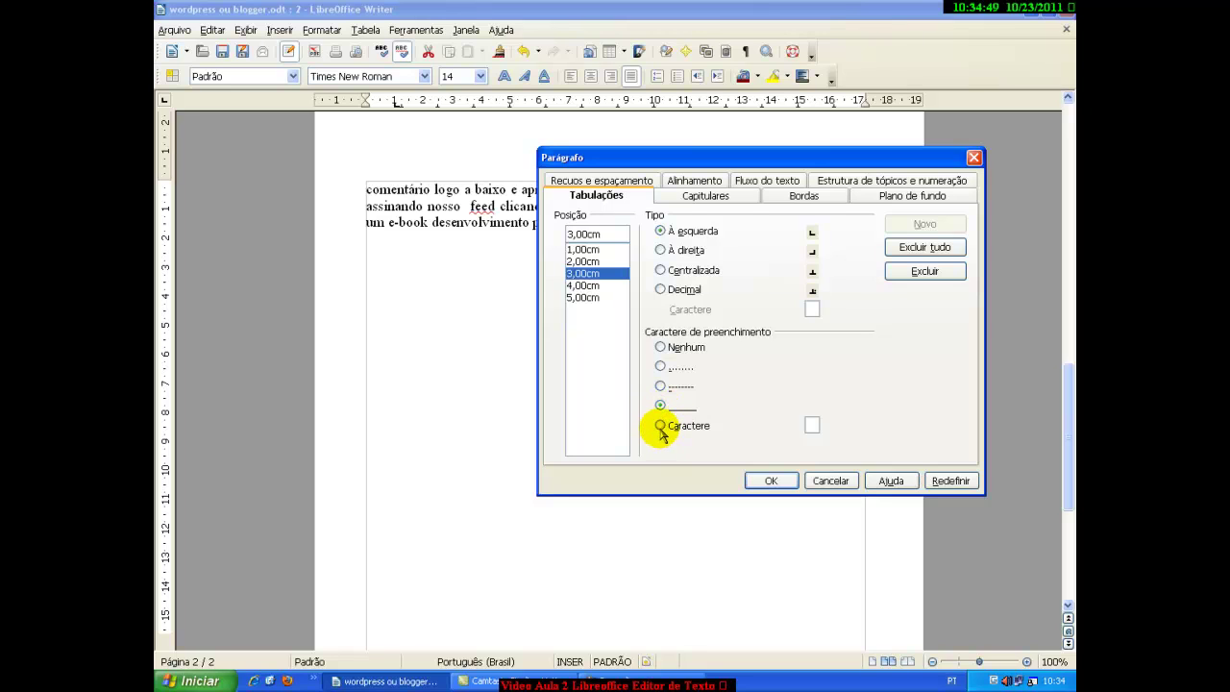
{"action": "left_click", "coordinate": [660, 406]}
{"action": "left_click", "coordinate": [586, 285]}
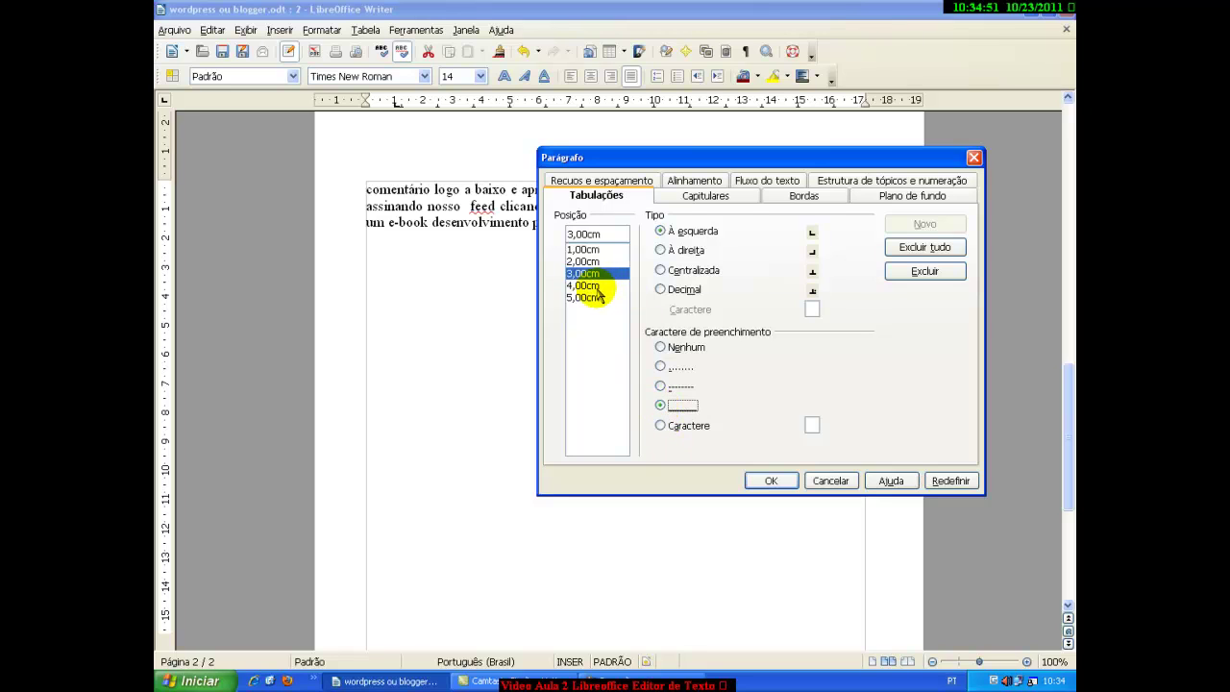
{"action": "left_click", "coordinate": [660, 366]}
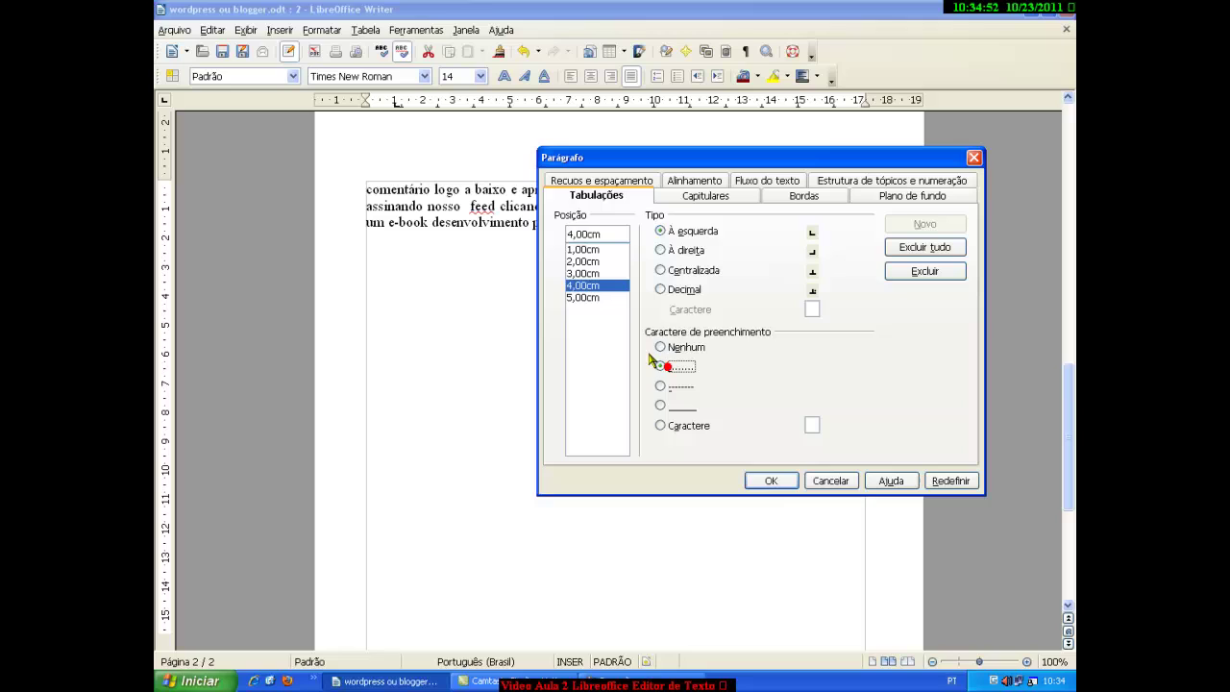
{"action": "left_click", "coordinate": [593, 297]}
{"action": "left_click", "coordinate": [658, 387]}
{"action": "left_click", "coordinate": [771, 480]}
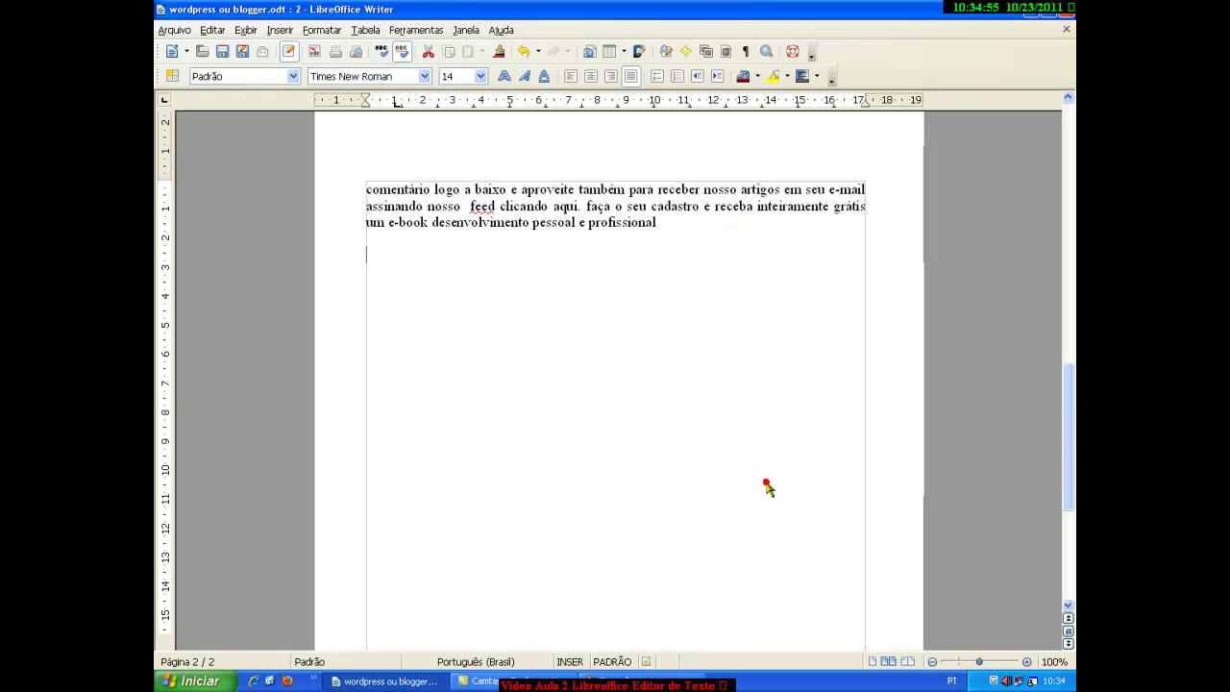
Enter the tabbed row "1 2 2 3 3 3" and the centred title "TABELA DE PREÇOS" below it
{"action": "left_click", "coordinate": [594, 325]}
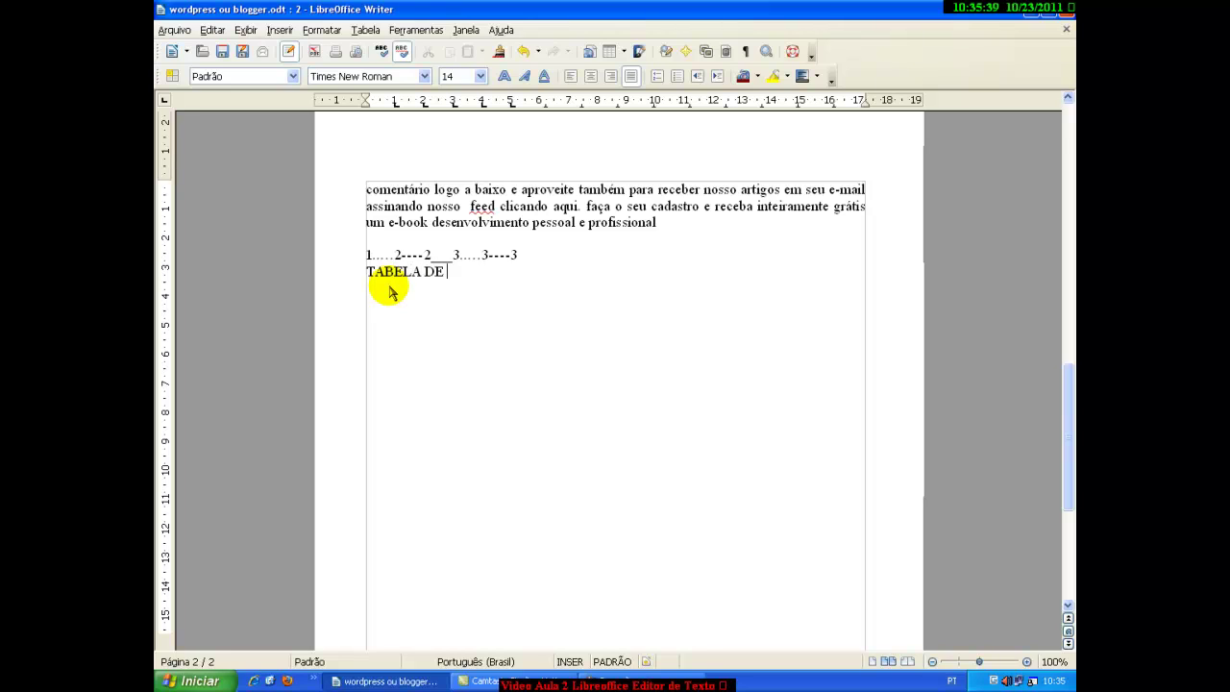
{"action": "type", "text": "EÇOS"}
{"action": "key", "text": "ctrl+e"}
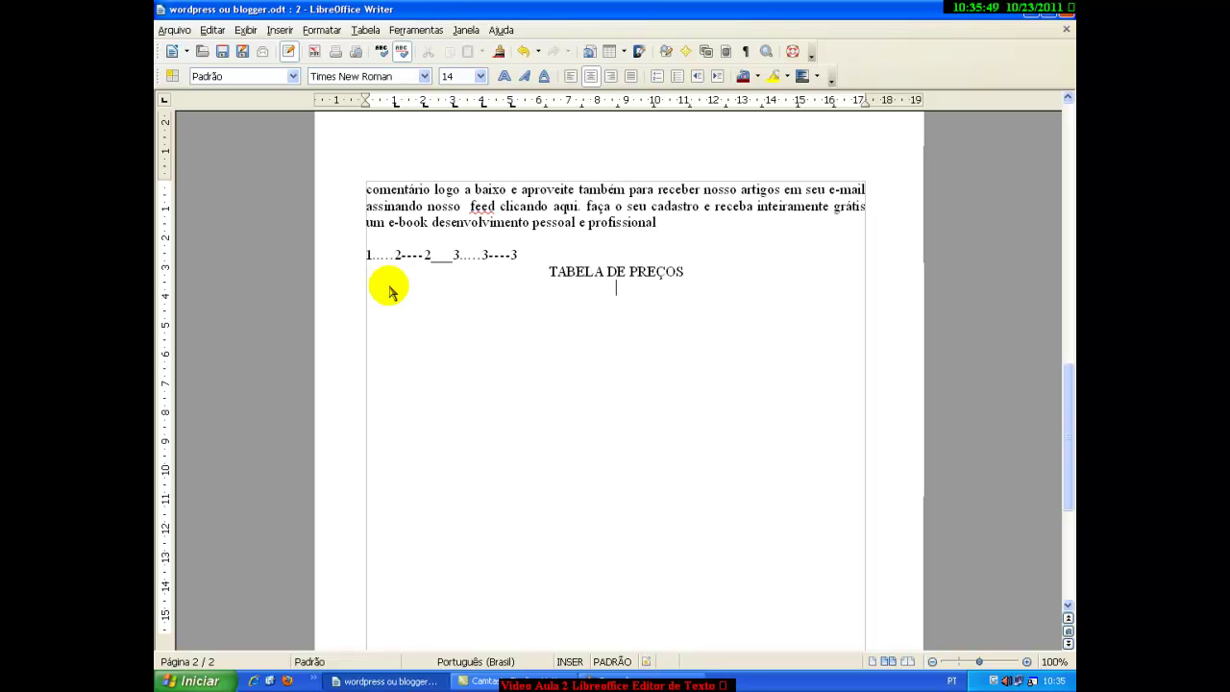
Left-align the line below the title and enter the heading "PRODUTOS" there
{"action": "left_click", "coordinate": [574, 79]}
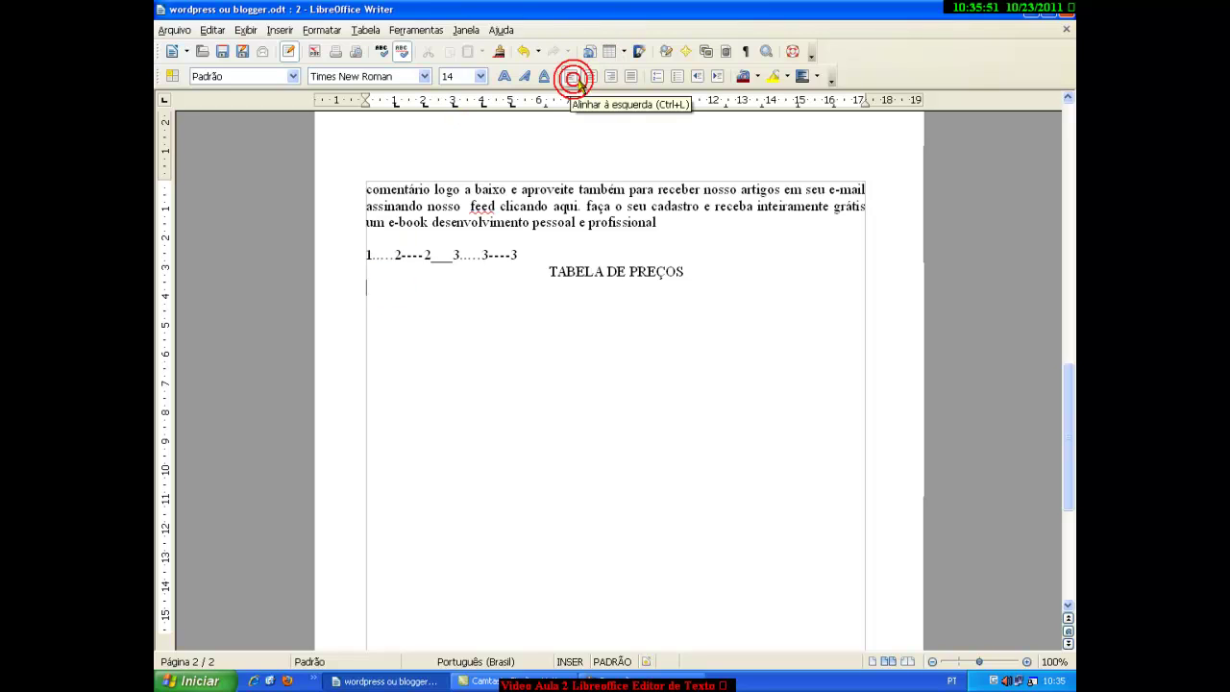
{"action": "type", "text": "PR"}
{"action": "type", "text": "TO"}
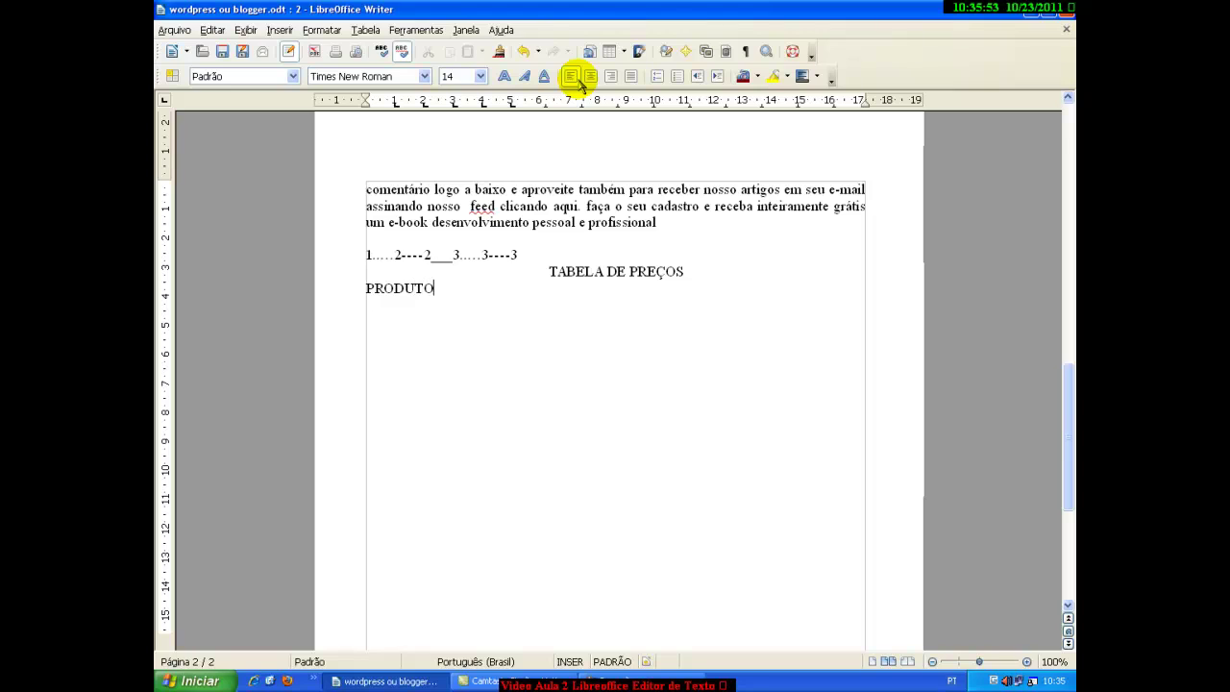
{"action": "type", "text": "S"}
{"action": "key", "text": "BackSpace"}
{"action": "key", "text": "BackSpace"}
{"action": "key", "text": "BackSpace"}
{"action": "key", "text": "BackSpace"}
{"action": "key", "text": "BackSpace"}
{"action": "key", "text": "BackSpace"}
{"action": "key", "text": "BackSpace"}
{"action": "key", "text": "BackSpace"}
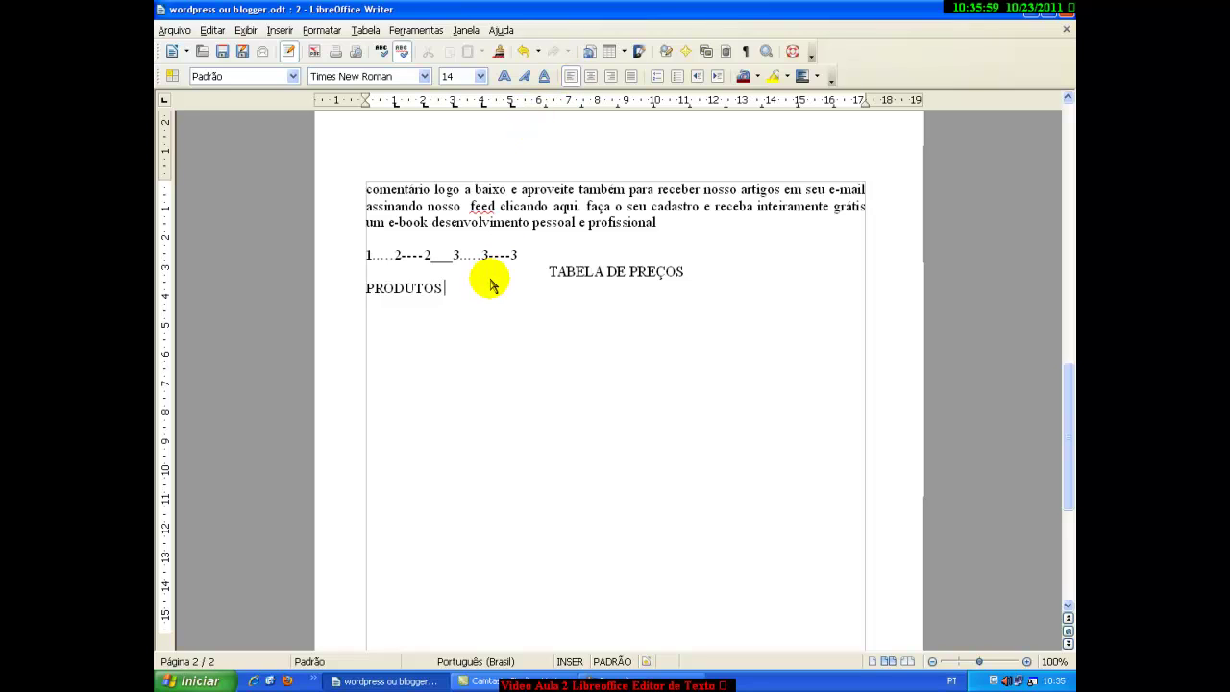
{"action": "left_click", "coordinate": [442, 293]}
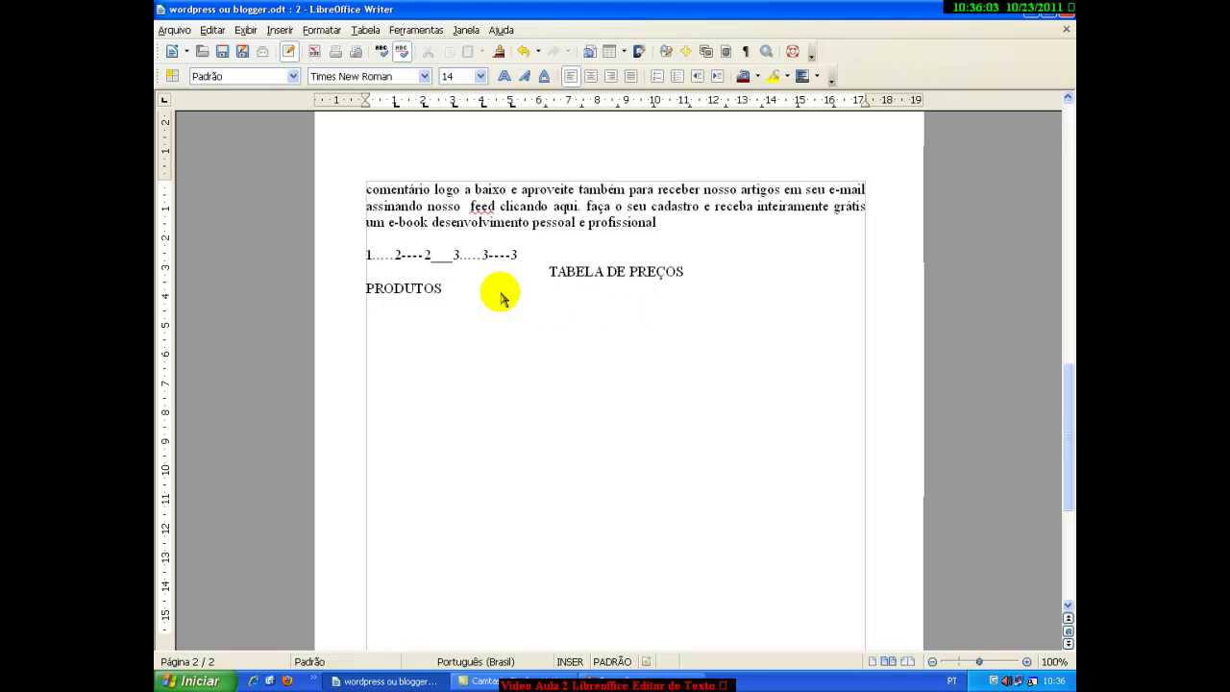
Add the heading "PREÇOS" after PRODUTOS on the same line, tabbed across to about 12.5 cm
{"action": "type", "text": "_......------......------____......"}
{"action": "key", "text": "BackSpace"}
{"action": "key", "text": "BackSpace"}
{"action": "key", "text": "BackSpace"}
{"action": "key", "text": "BackSpace"}
{"action": "type", "text": "PRE"}
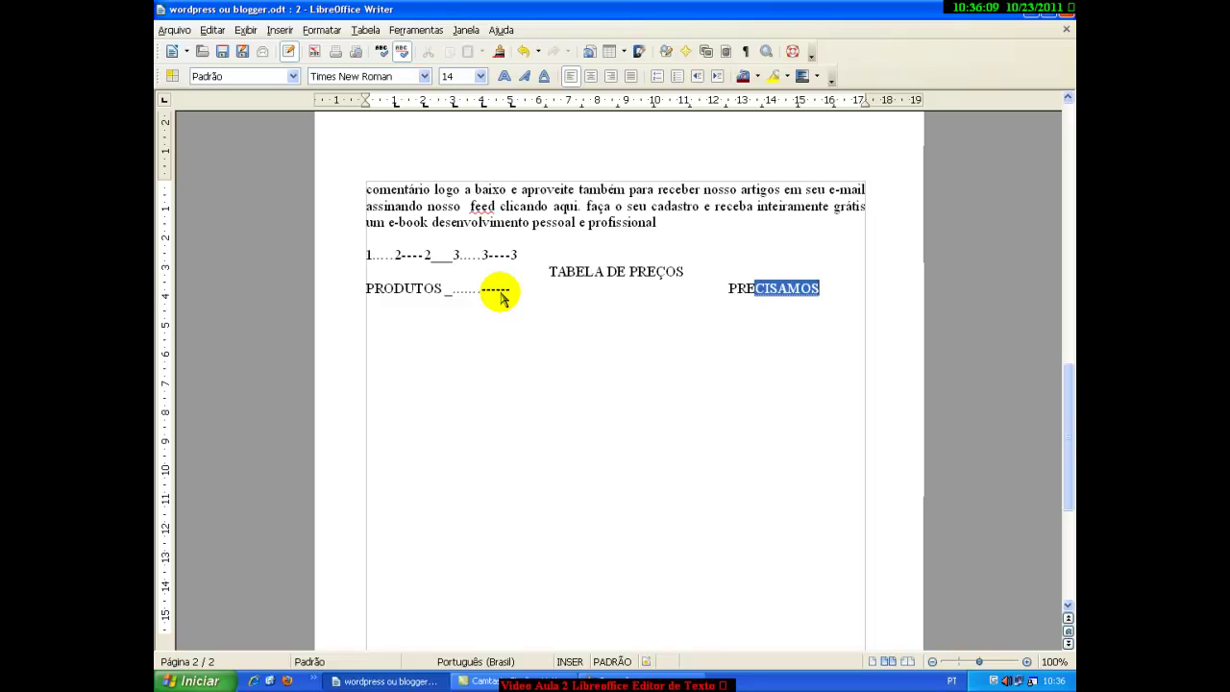
{"action": "type", "text": "ÇOS"}
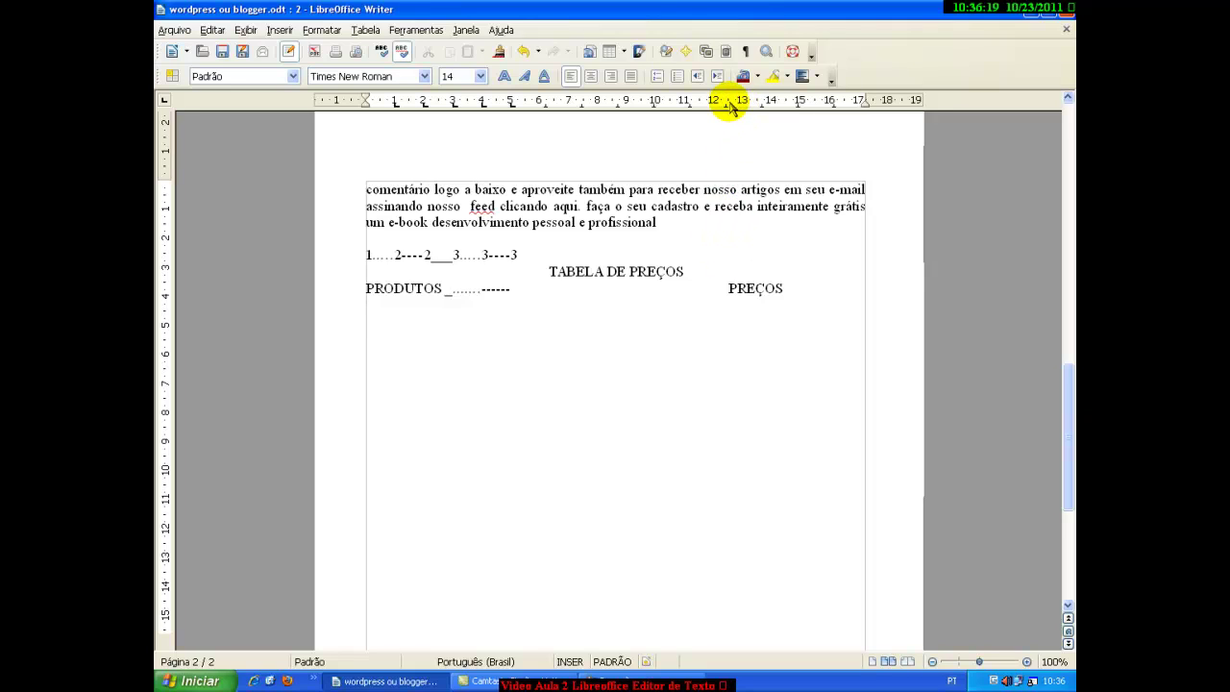
Remove the five existing tab stops from the empty line below the PRODUTOS and PREÇOS headings
{"action": "left_click", "coordinate": [368, 304]}
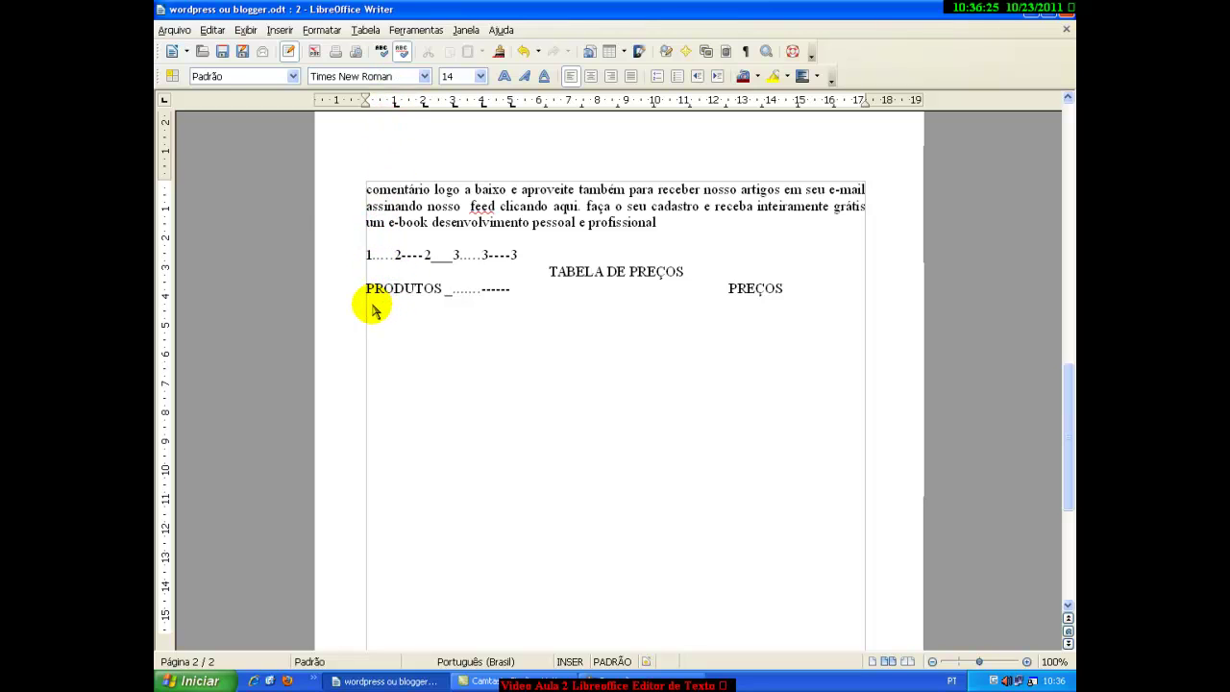
{"action": "left_click", "coordinate": [321, 30]}
{"action": "left_click", "coordinate": [353, 94]}
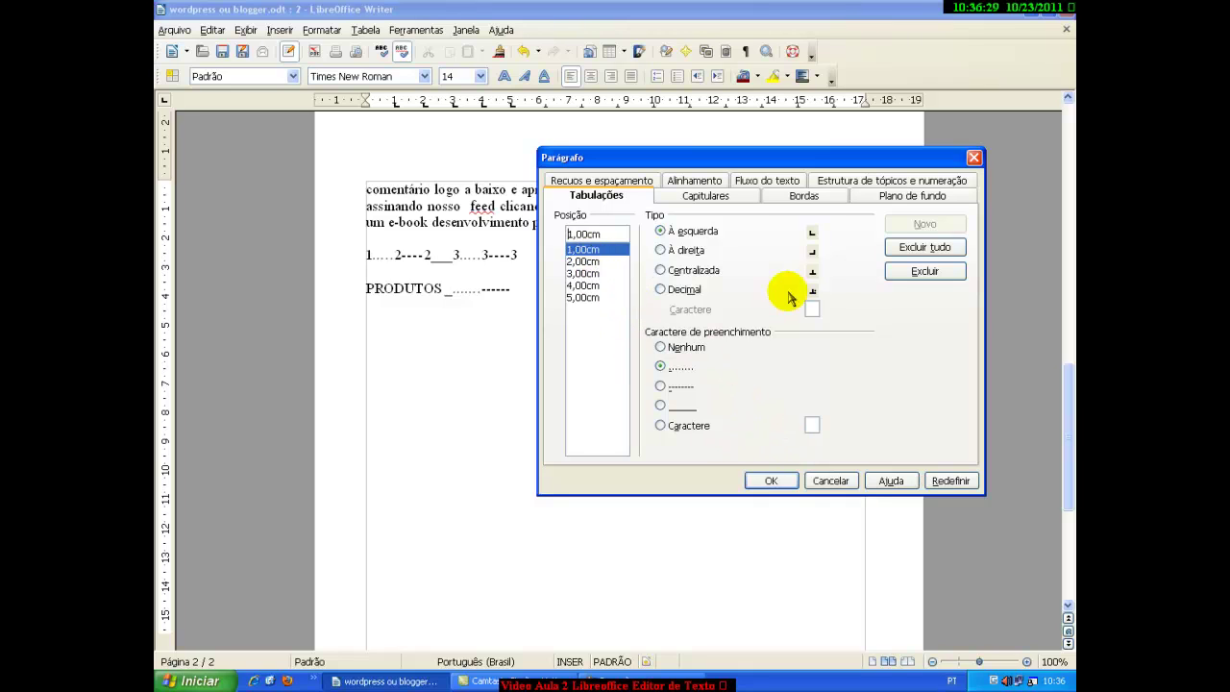
{"action": "left_click", "coordinate": [918, 273]}
{"action": "left_click", "coordinate": [913, 273]}
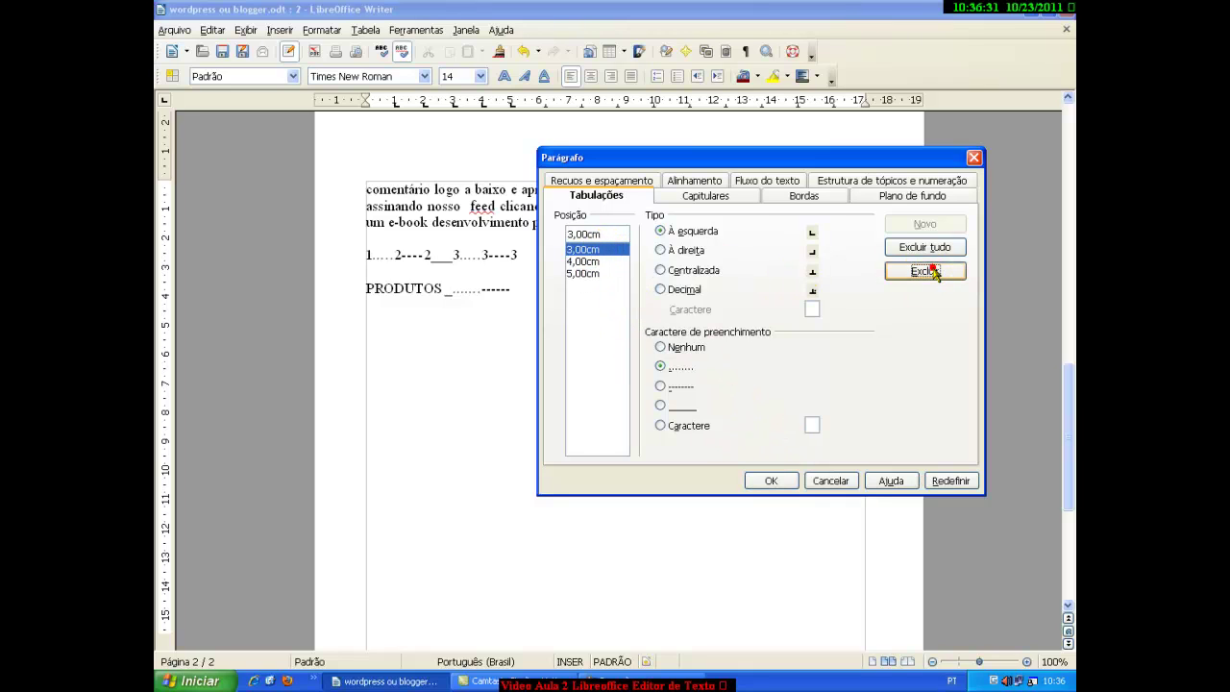
{"action": "left_click", "coordinate": [925, 273]}
{"action": "left_click", "coordinate": [930, 273]}
{"action": "left_click", "coordinate": [932, 273]}
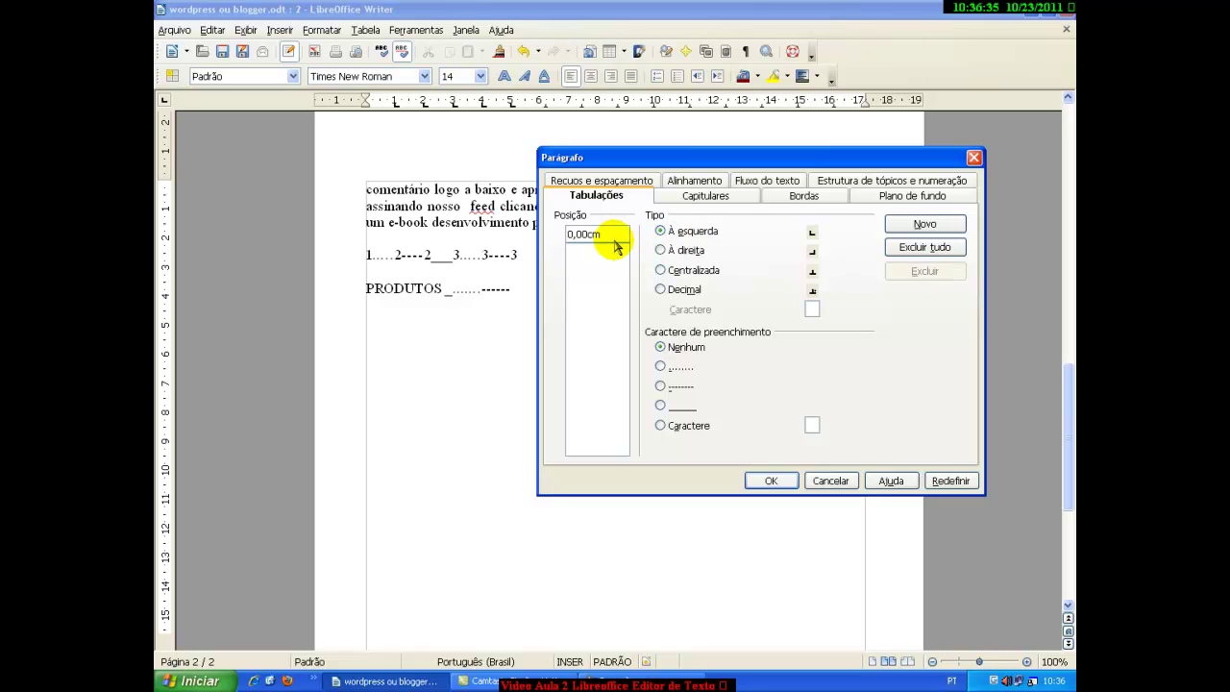
Add left tab stops at 0 cm without fill and at 13 cm with dotted fill, and apply them to the line
{"action": "left_click", "coordinate": [931, 223]}
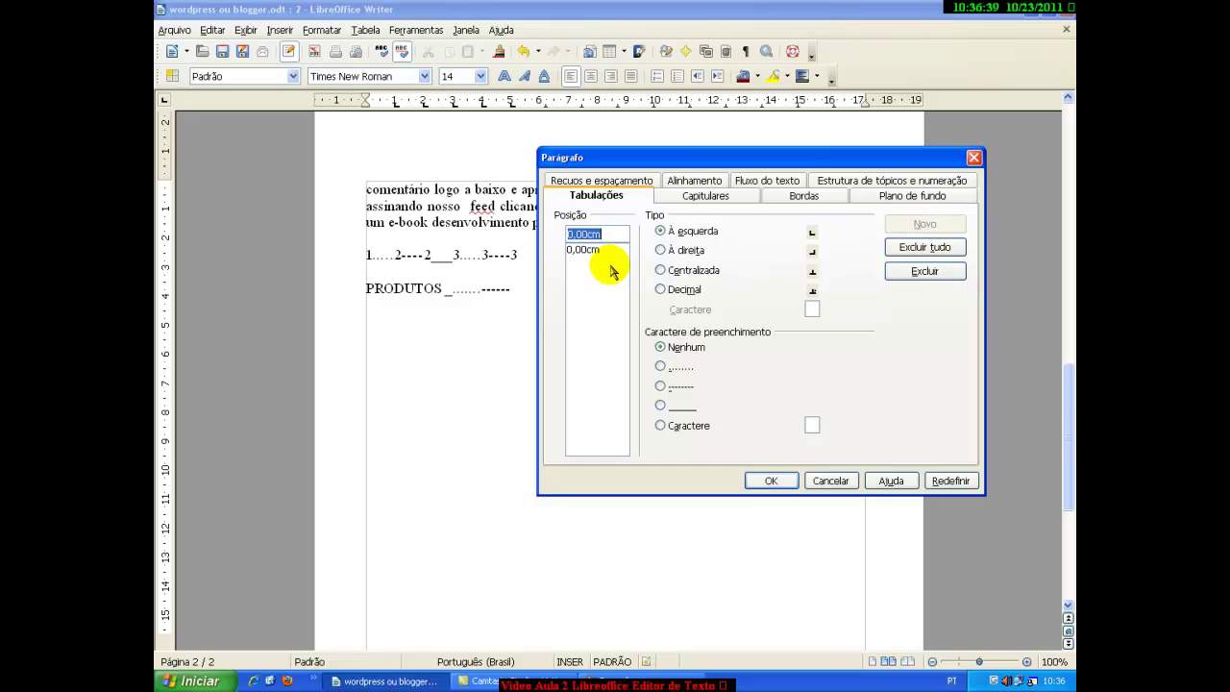
{"action": "type", "text": "1"}
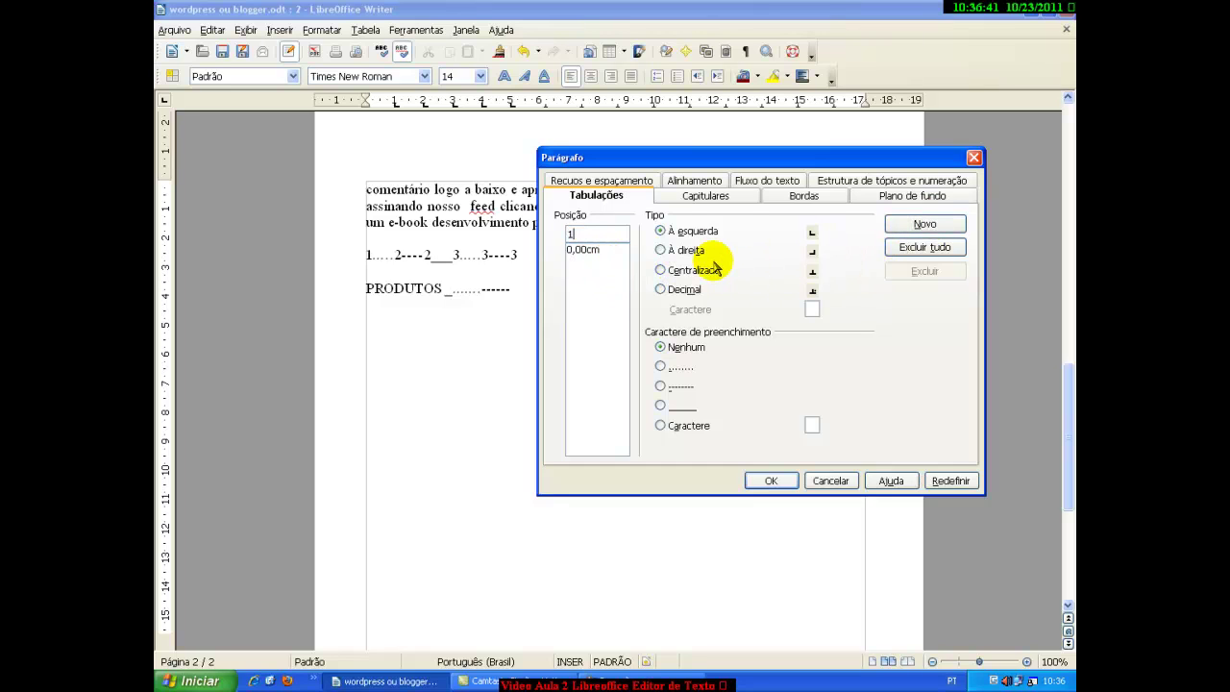
{"action": "type", "text": "3"}
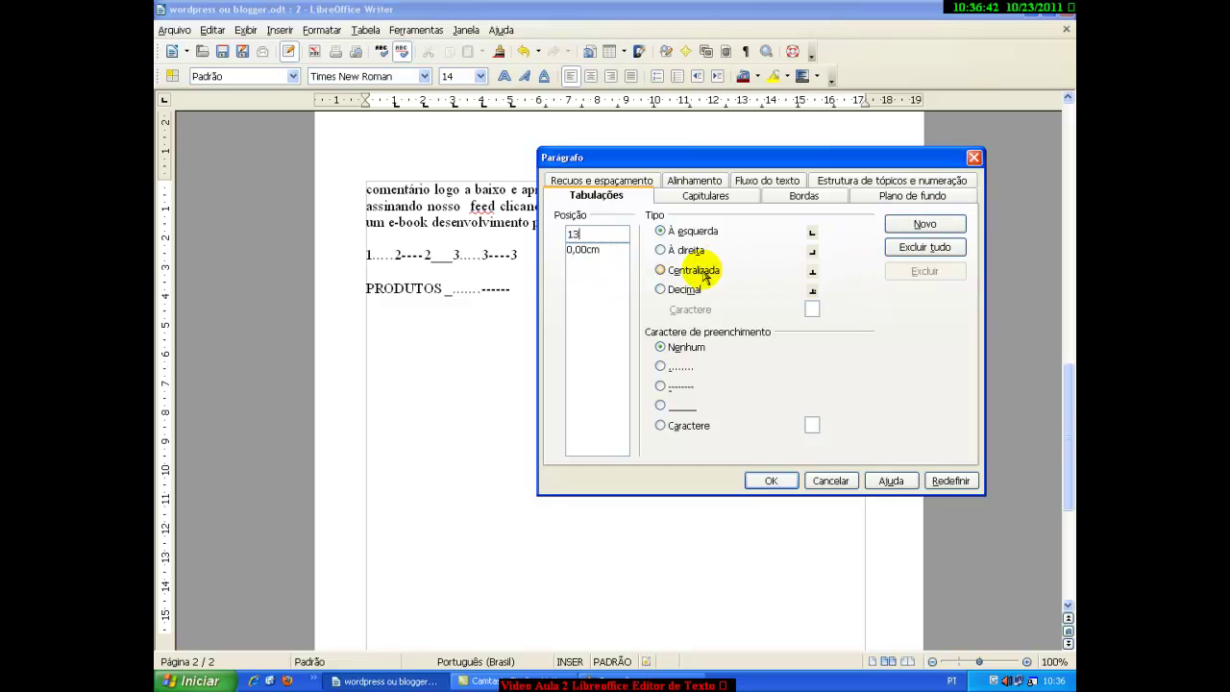
{"action": "left_click", "coordinate": [661, 366]}
{"action": "left_click", "coordinate": [924, 223]}
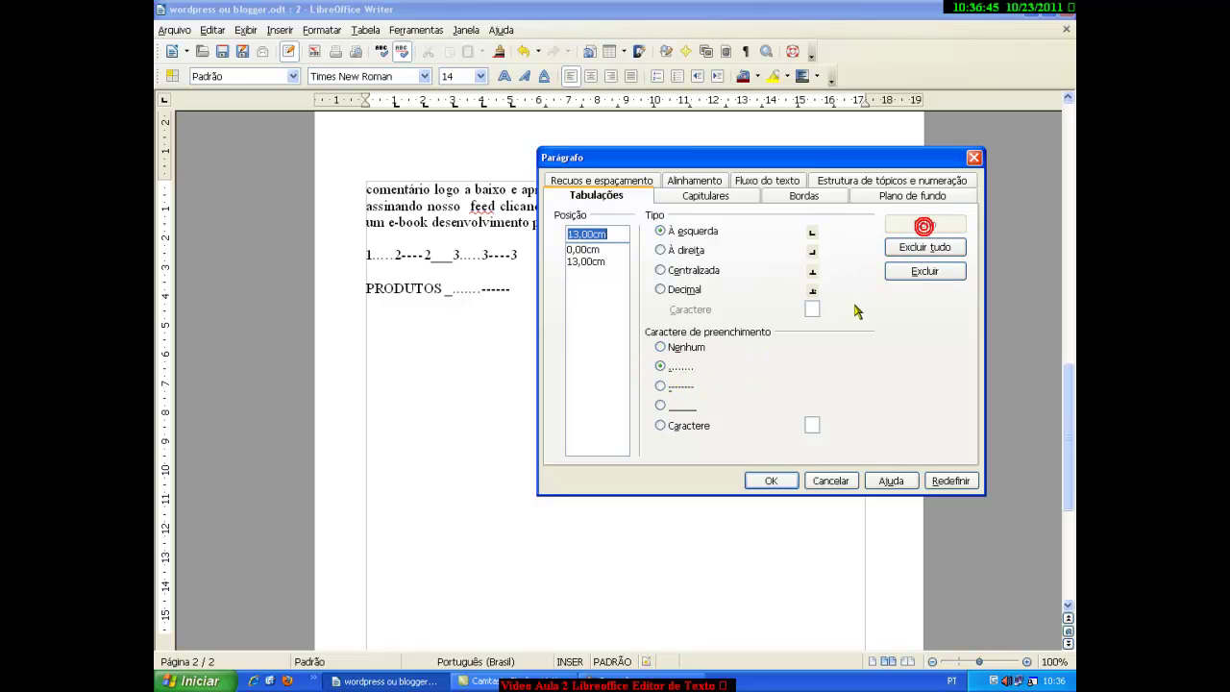
{"action": "left_click", "coordinate": [772, 482]}
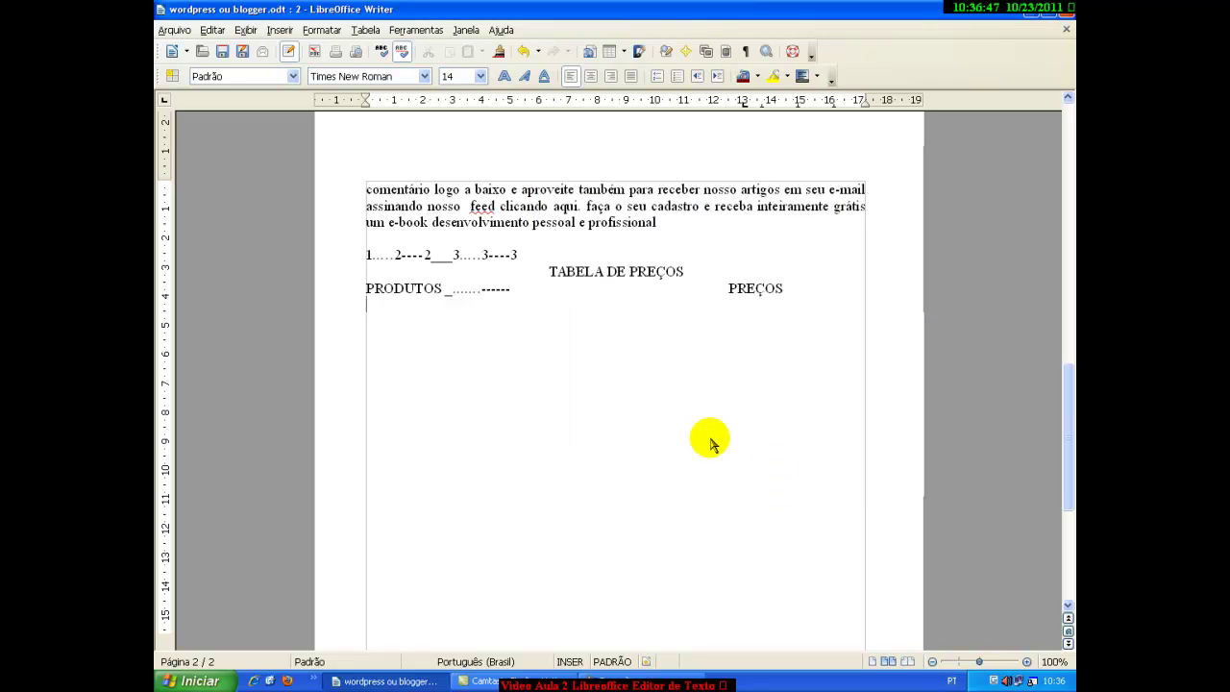
Enter the first product row with FEIJÃO and the price "R$ 2,50" at the 13 cm tab stop
{"action": "type", "text": "J"}
{"action": "type", "text": "FEI"}
{"action": "type", "text": "AO"}
{"action": "key", "text": "BackSpace"}
{"action": "type", "text": "O"}
{"action": "key", "text": "Tab"}
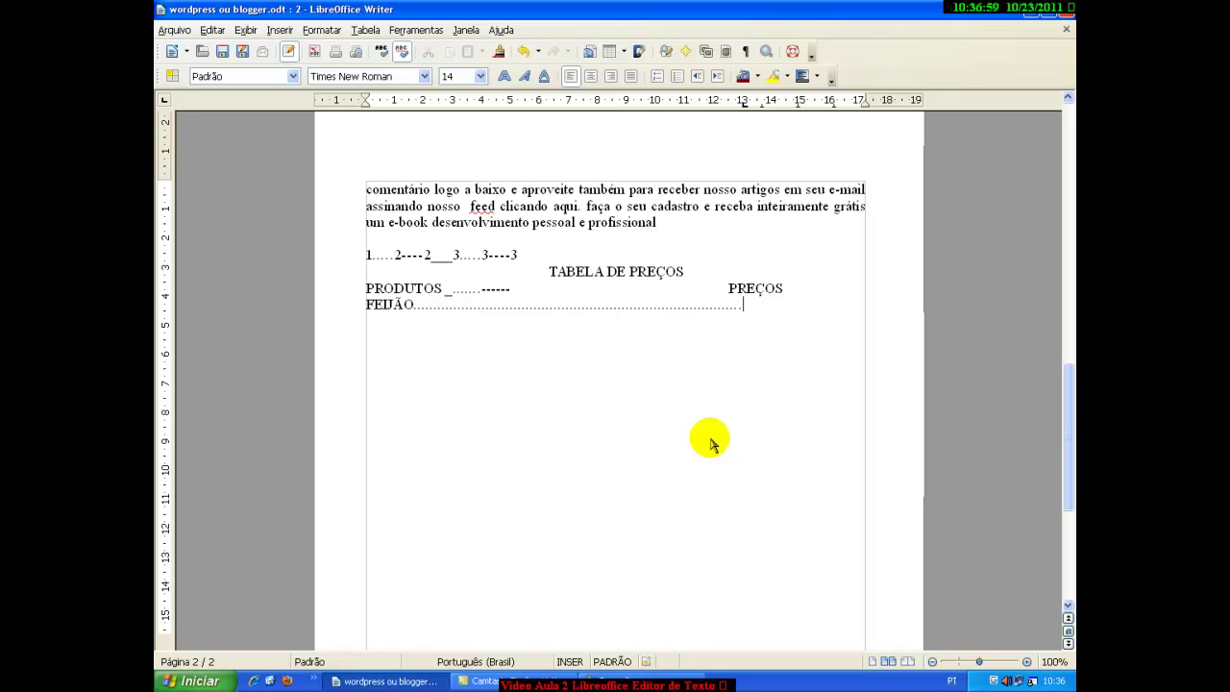
{"action": "type", "text": "2"}
{"action": "key", "text": "BackSpace"}
{"action": "type", "text": "R"}
{"action": "type", "text": "$ 2,50 "}
Enter the second product row with "ARRROZ" and the price "R$ 7,50" at the 13 cm tab stop
{"action": "type", "text": "arro"}
{"action": "key", "text": "BackSpace"}
{"action": "key", "text": "BackSpace"}
{"action": "key", "text": "BackSpace"}
{"action": "type", "text": "ARRROZ"}
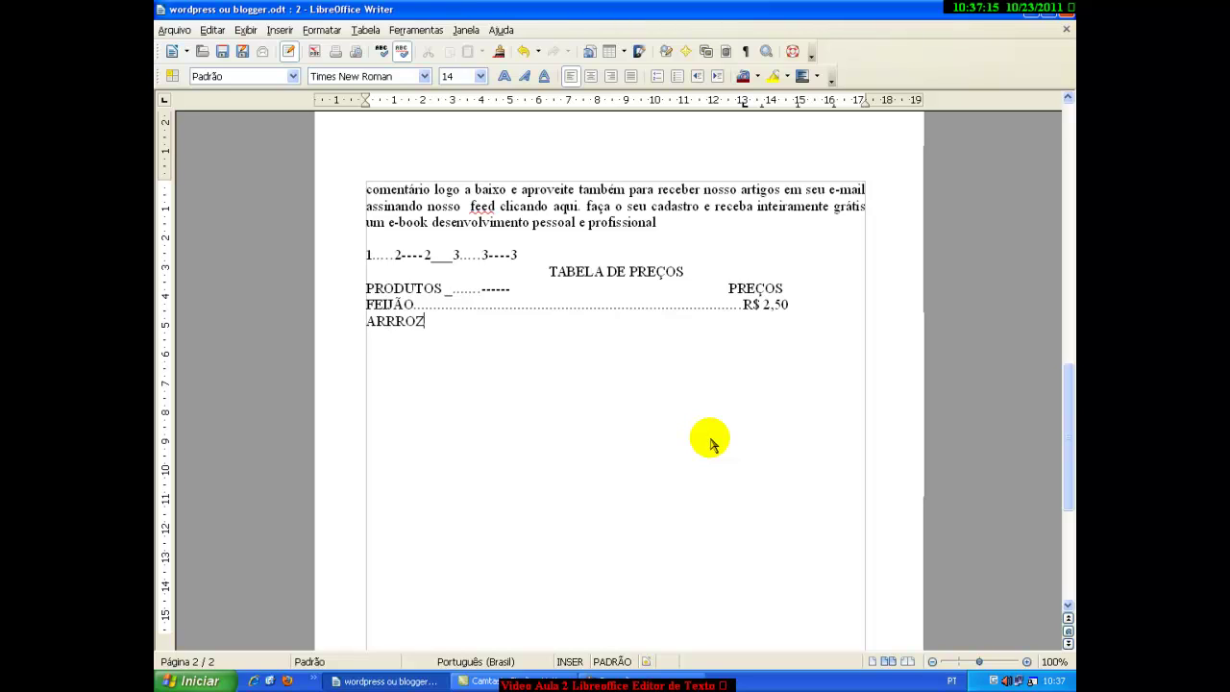
{"action": "key", "text": "Tab"}
{"action": "type", "text": "r$"}
{"action": "key", "text": "BackSpace"}
{"action": "type", "text": "R"}
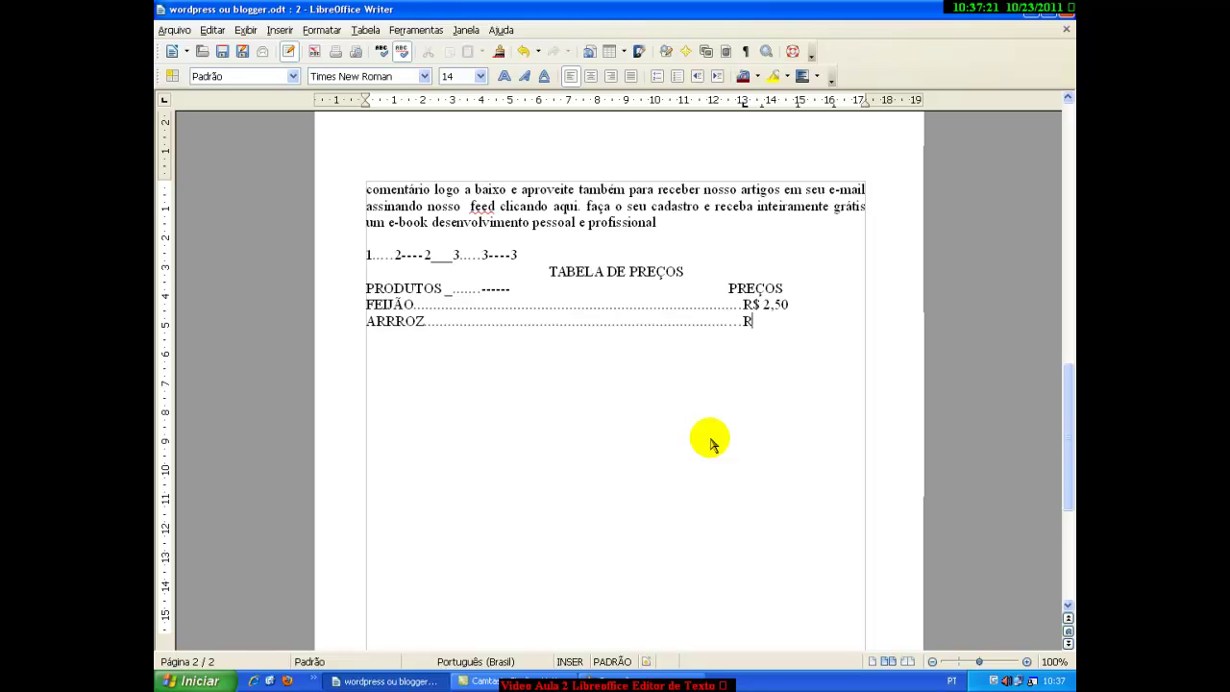
{"action": "type", "text": "$"}
{"action": "type", "text": " 7,"}
Start a third product row below ARRROZ with the name TRIGO
{"action": "type", "text": "TRE"}
{"action": "type", "text": "GO"}
Try filling the TRIGO row with manually entered dots, and erase them again
{"action": "type", "text": ".............................................................."}
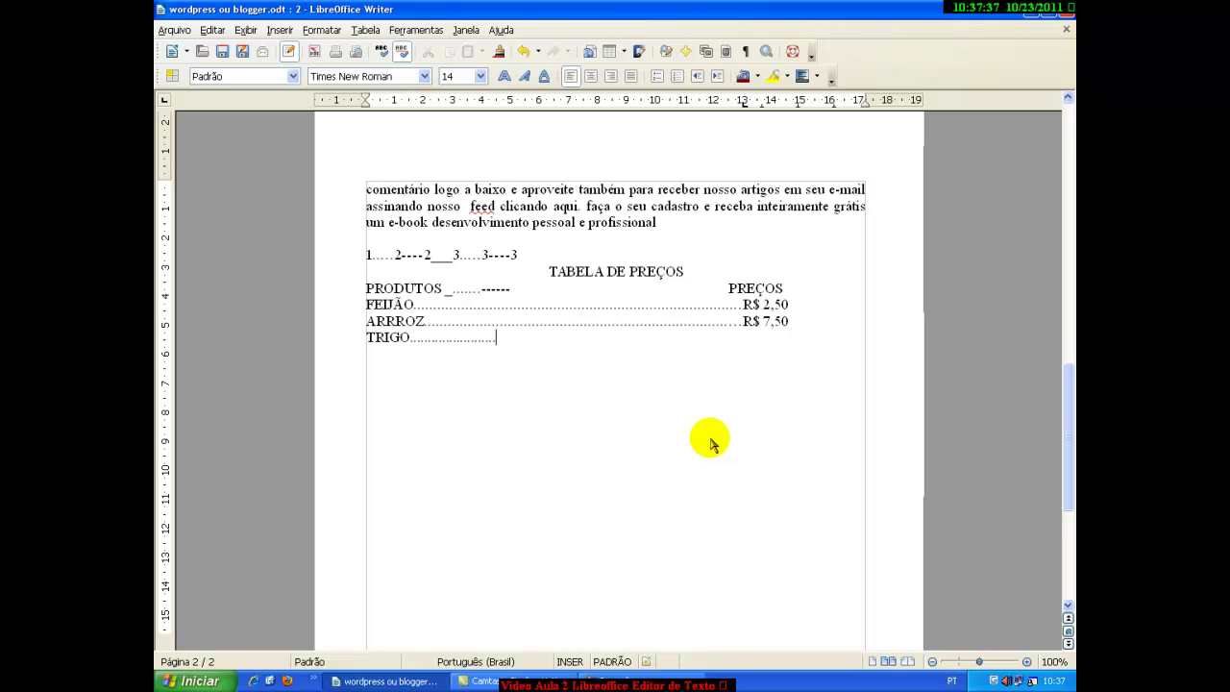
{"action": "type", "text": "................."}
{"action": "key", "text": "BackSpace"}
{"action": "key", "text": "BackSpace"}
{"action": "key", "text": "BackSpace"}
{"action": "key", "text": "BackSpace"}
{"action": "key", "text": "BackSpace"}
{"action": "key", "text": "BackSpace"}
{"action": "key", "text": "BackSpace"}
{"action": "key", "text": "BackSpace"}
{"action": "key", "text": "BackSpace"}
{"action": "key", "text": "BackSpace"}
{"action": "key", "text": "BackSpace"}
{"action": "key", "text": "BackSpace"}
{"action": "key", "text": "BackSpace"}
{"action": "key", "text": "BackSpace"}
{"action": "key", "text": "BackSpace"}
{"action": "key", "text": "BackSpace"}
{"action": "key", "text": "BackSpace"}
{"action": "key", "text": "BackSpace"}
{"action": "key", "text": "BackSpace"}
{"action": "key", "text": "BackSpace"}
{"action": "key", "text": "BackSpace"}
{"action": "key", "text": "BackSpace"}
{"action": "key", "text": "BackSpace"}
{"action": "key", "text": "BackSpace"}
{"action": "key", "text": "BackSpace"}
{"action": "key", "text": "BackSpace"}
{"action": "key", "text": "BackSpace"}
{"action": "key", "text": "BackSpace"}
{"action": "key", "text": "BackSpace"}
{"action": "key", "text": "BackSpace"}
{"action": "key", "text": "BackSpace"}
{"action": "key", "text": "BackSpace"}
{"action": "key", "text": "BackSpace"}
{"action": "key", "text": "BackSpace"}
{"action": "key", "text": "BackSpace"}
{"action": "key", "text": "BackSpace"}
{"action": "key", "text": "BackSpace"}
Tab to the 13 cm stop in the TRIGO row and enter the price "R$ 3,50"
{"action": "key", "text": "Tab"}
{"action": "key", "text": "BackSpace"}
{"action": "type", "text": "3,50"}
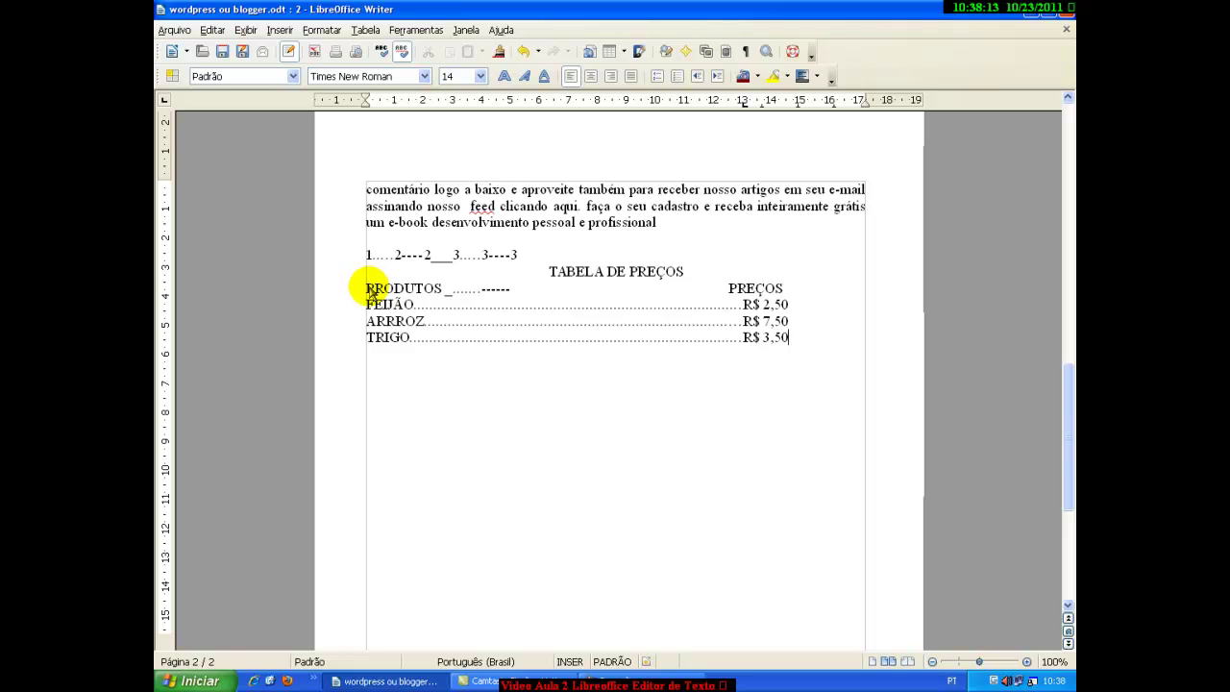
{"action": "left_click_drag", "start_coordinate": [366, 287], "coordinate": [788, 353]}
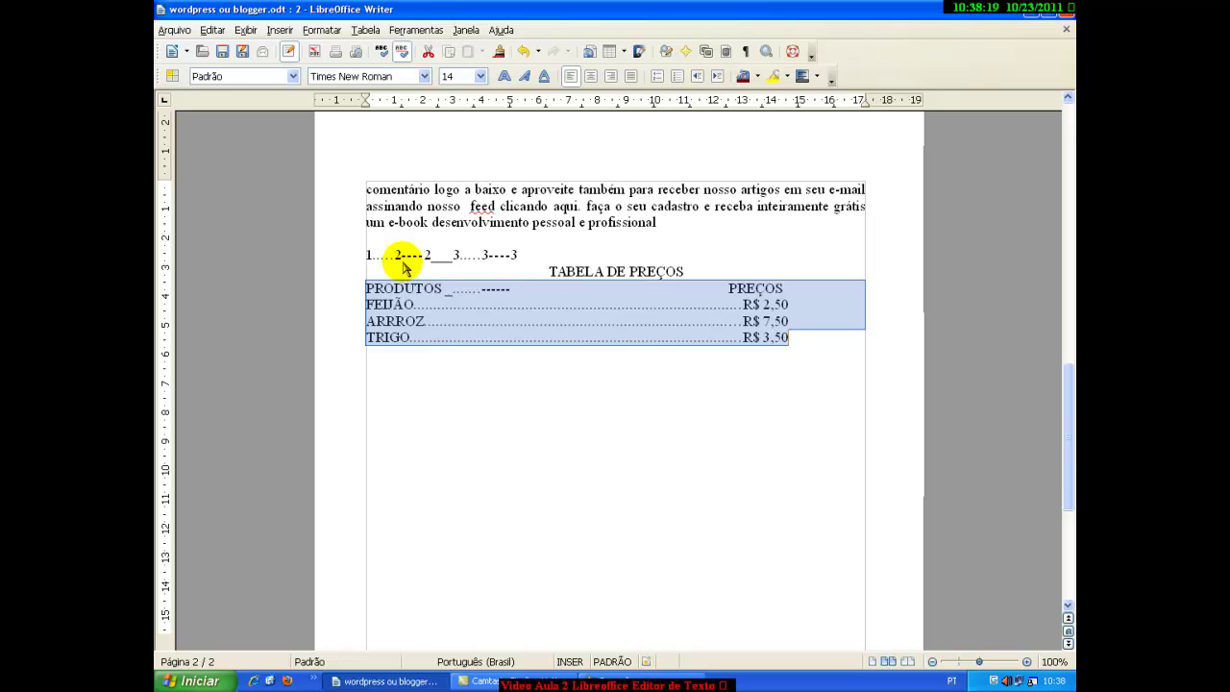
{"action": "left_click", "coordinate": [680, 273]}
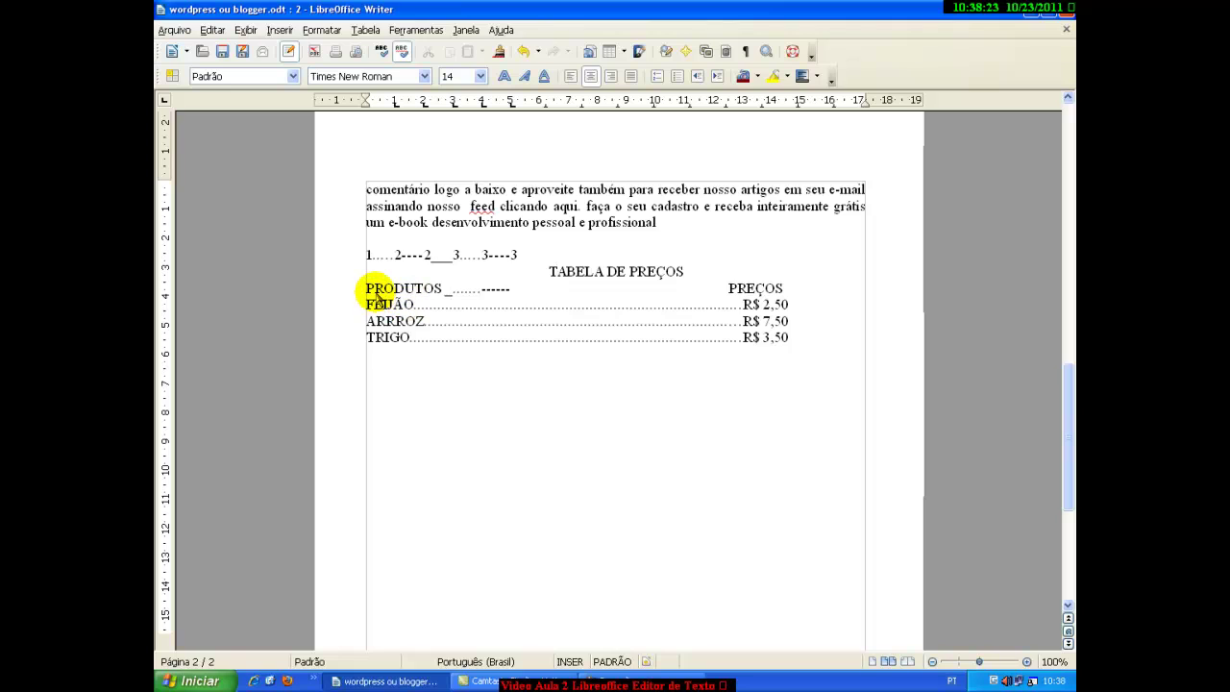
{"action": "left_click_drag", "start_coordinate": [413, 308], "coordinate": [681, 307]}
{"action": "left_click", "coordinate": [678, 307]}
{"action": "left_click", "coordinate": [628, 328]}
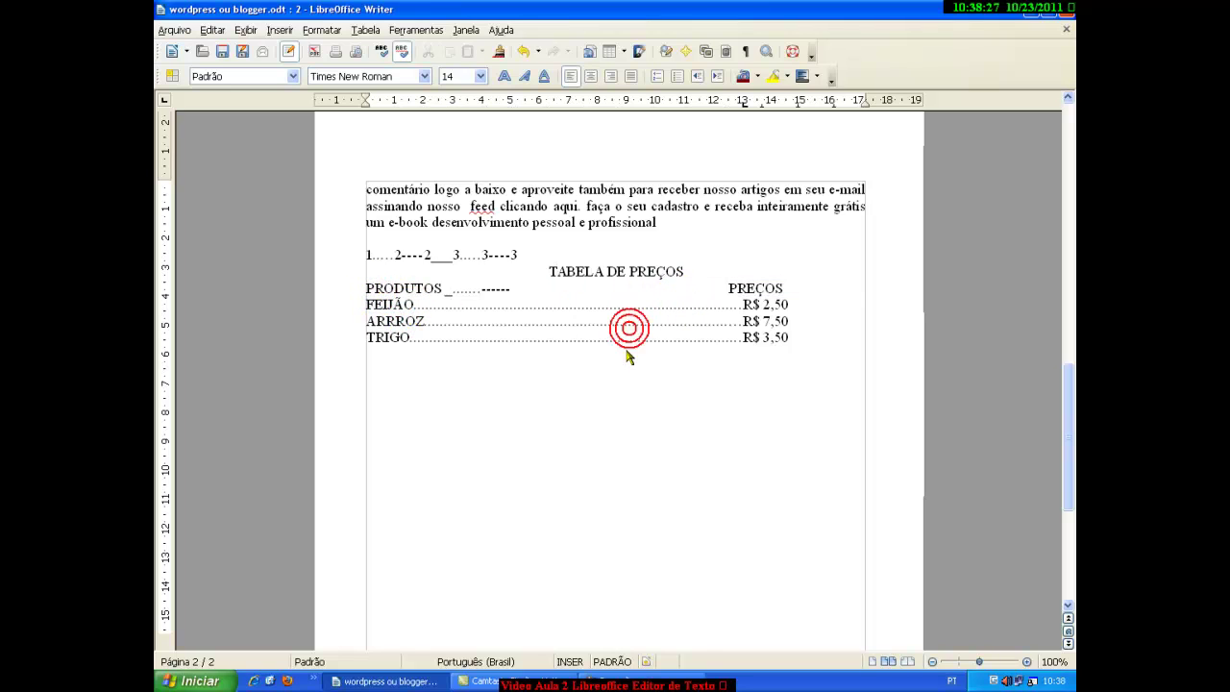
{"action": "left_click", "coordinate": [627, 309]}
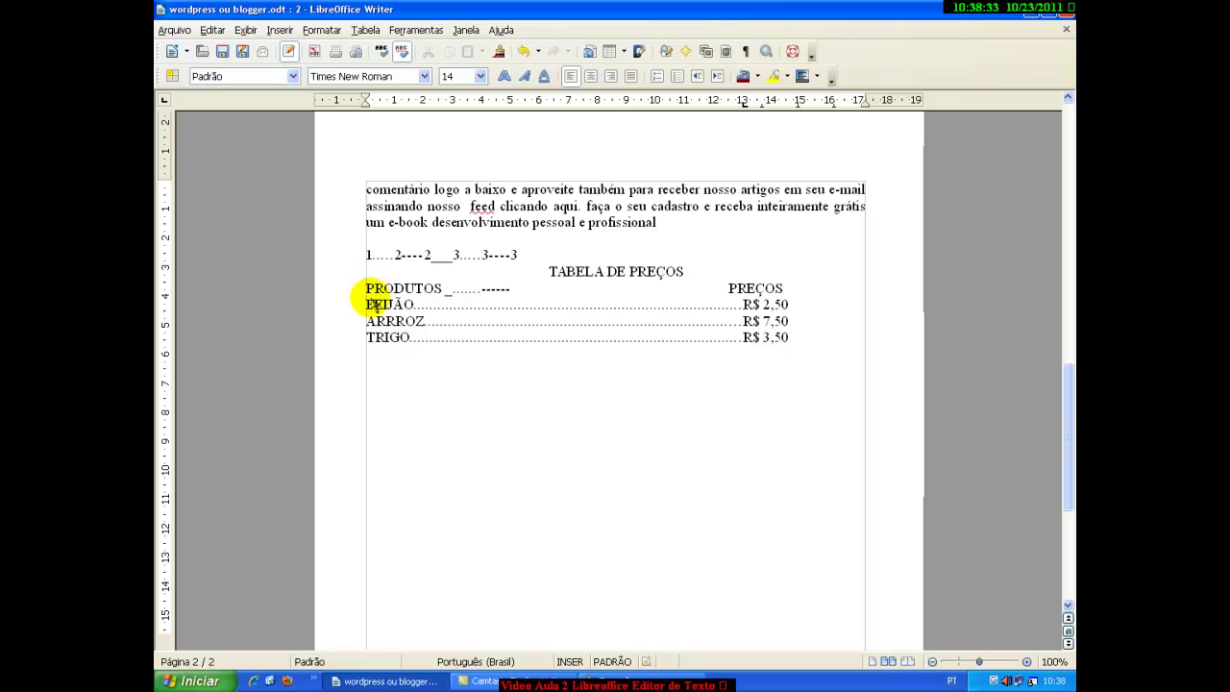
Try deleting part of the tab fill after PRODUTOS, and tab PREÇOS back to about 12.5 cm
{"action": "left_click_drag", "start_coordinate": [446, 288], "coordinate": [497, 292]}
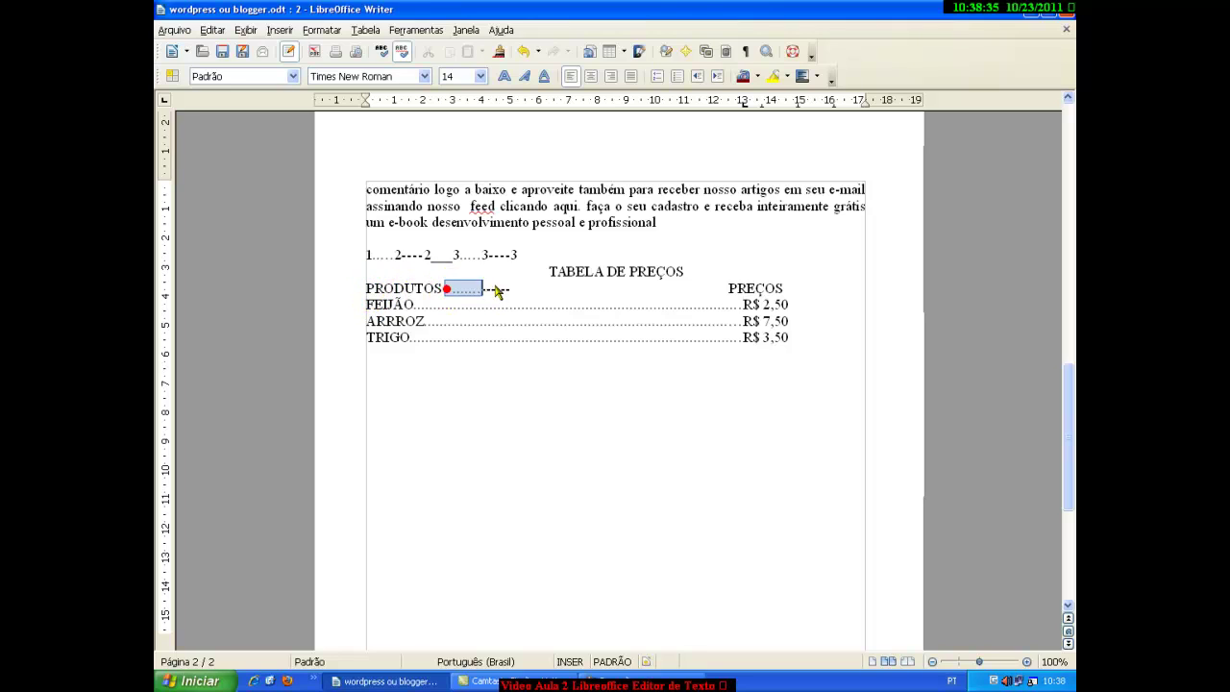
{"action": "key", "text": "Delete"}
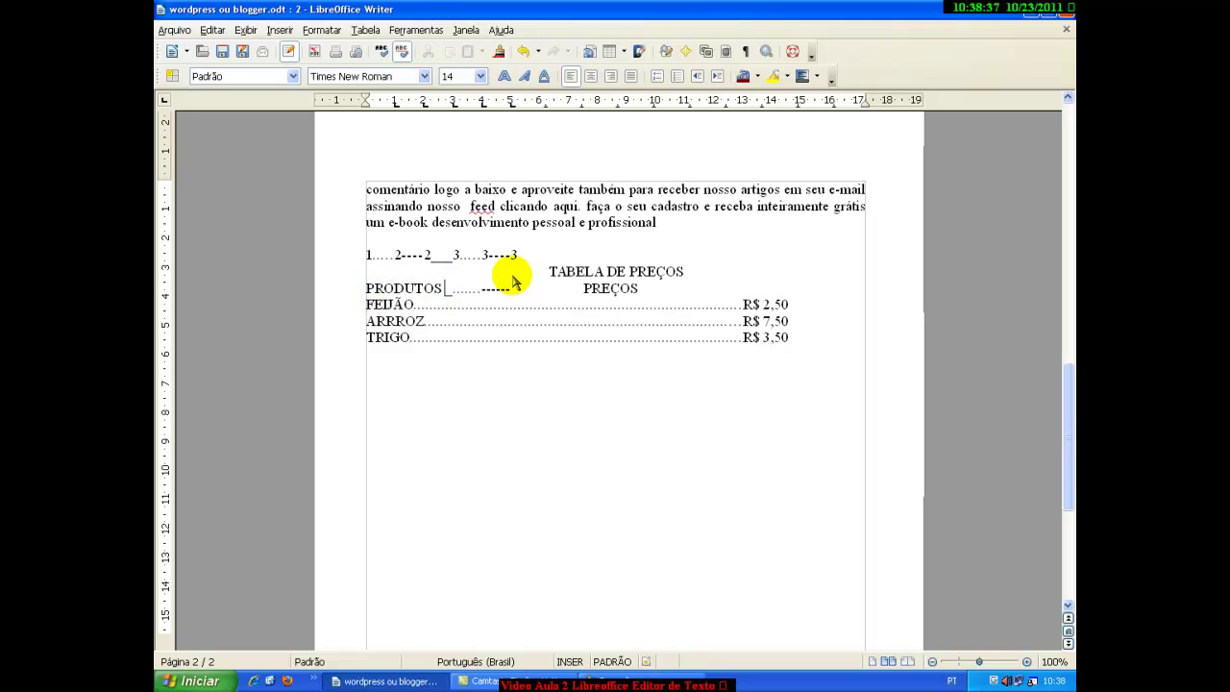
{"action": "left_click", "coordinate": [512, 288]}
{"action": "key", "text": "Tab"}
{"action": "key", "text": "Tab"}
{"action": "key", "text": "Tab"}
{"action": "key", "text": "Tab"}
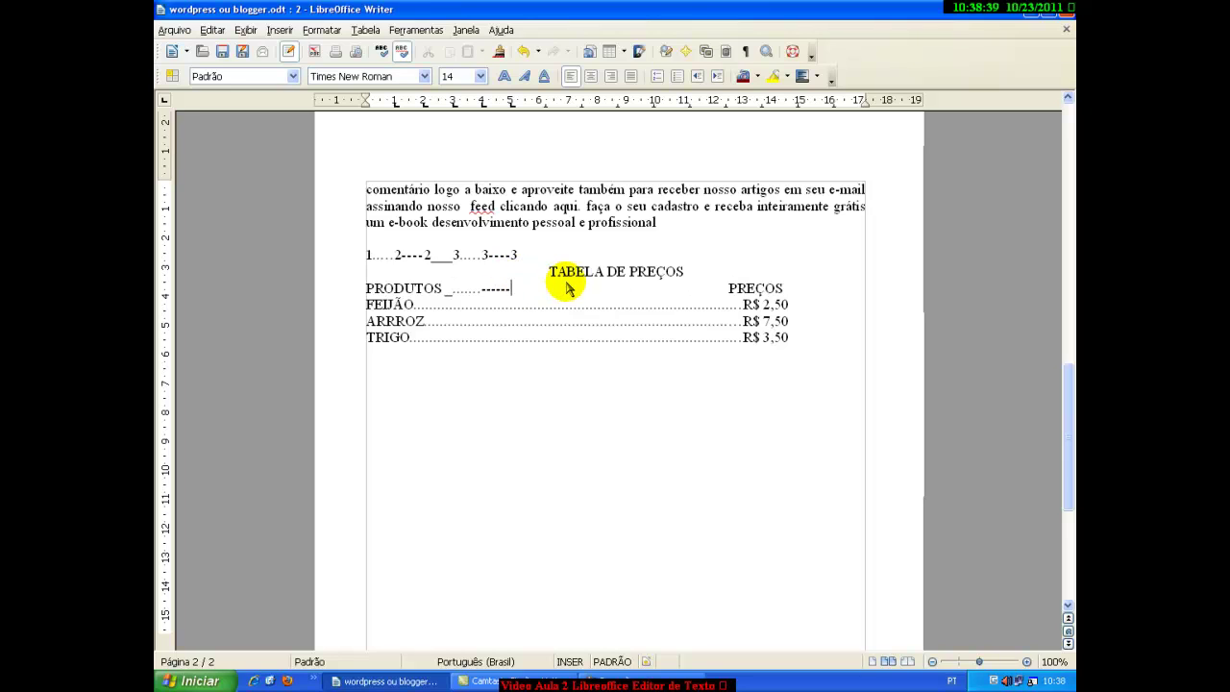
Delete the 1 cm tab stop from the PRODUTOS and PREÇOS heading line
{"action": "left_click", "coordinate": [368, 286]}
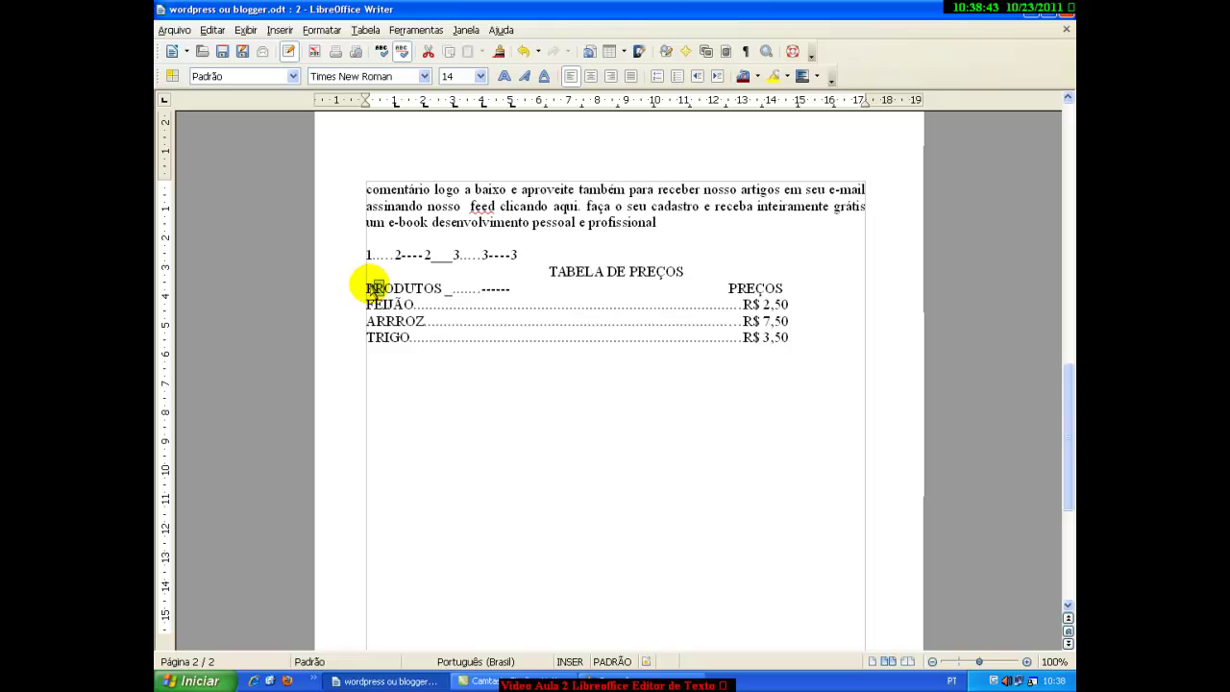
{"action": "left_click_drag", "start_coordinate": [368, 287], "coordinate": [778, 288]}
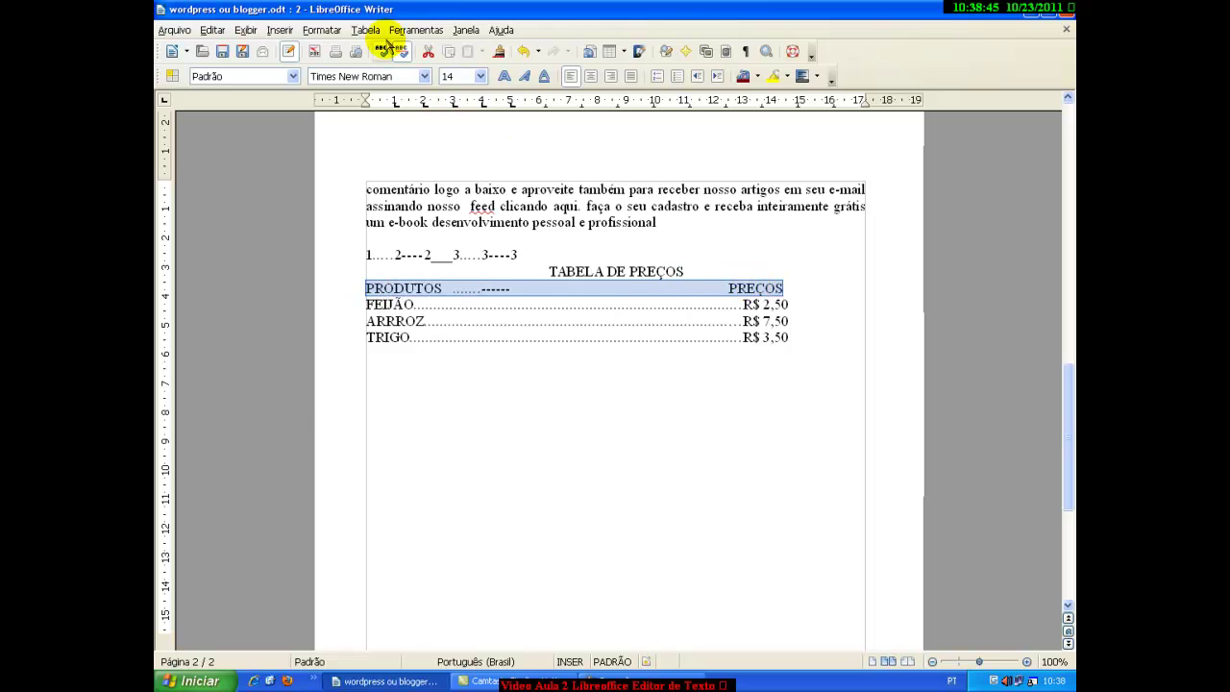
{"action": "left_click", "coordinate": [322, 29]}
{"action": "left_click", "coordinate": [353, 89]}
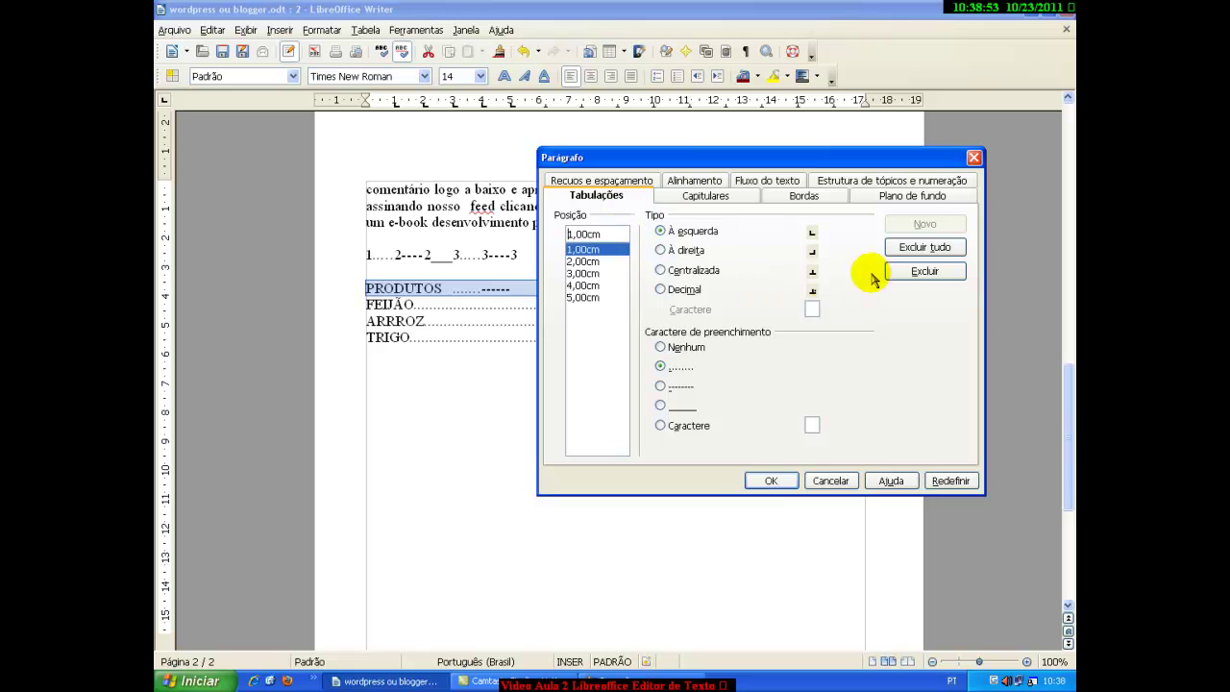
{"action": "left_click", "coordinate": [923, 272]}
{"action": "left_click", "coordinate": [759, 480]}
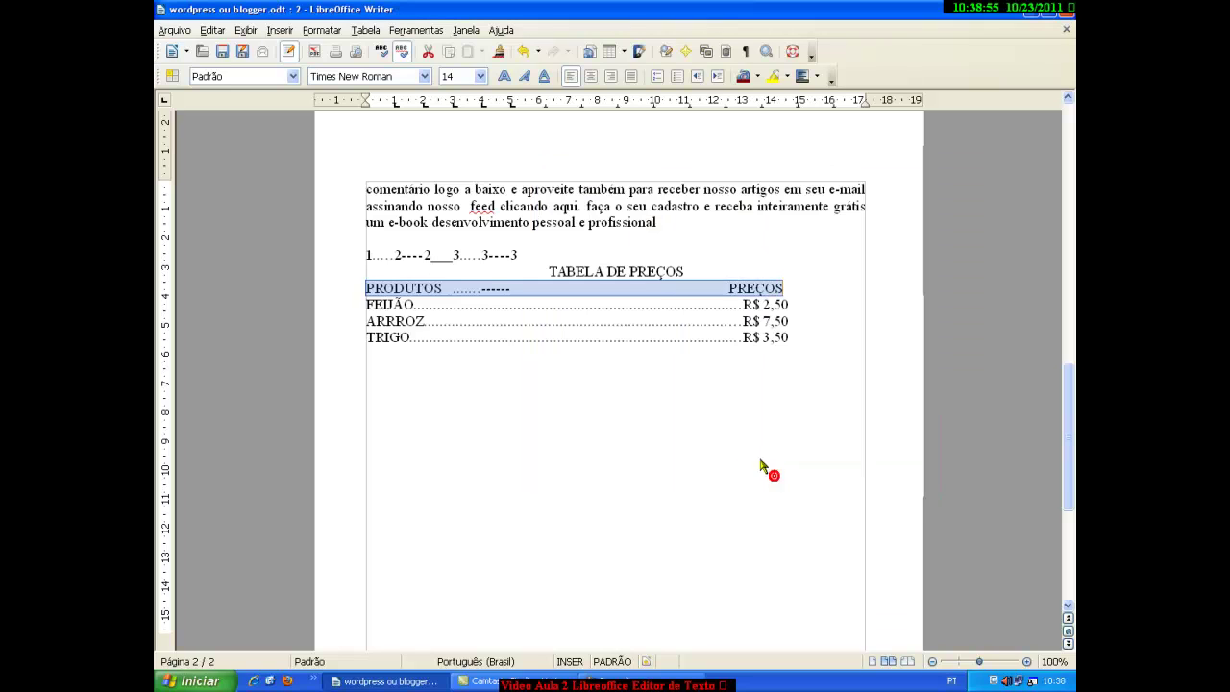
Remove the surplus tabs between PRODUTOS and PREÇOS so that PREÇOS starts at about 4 cm
{"action": "left_click", "coordinate": [711, 417]}
{"action": "left_click", "coordinate": [448, 290]}
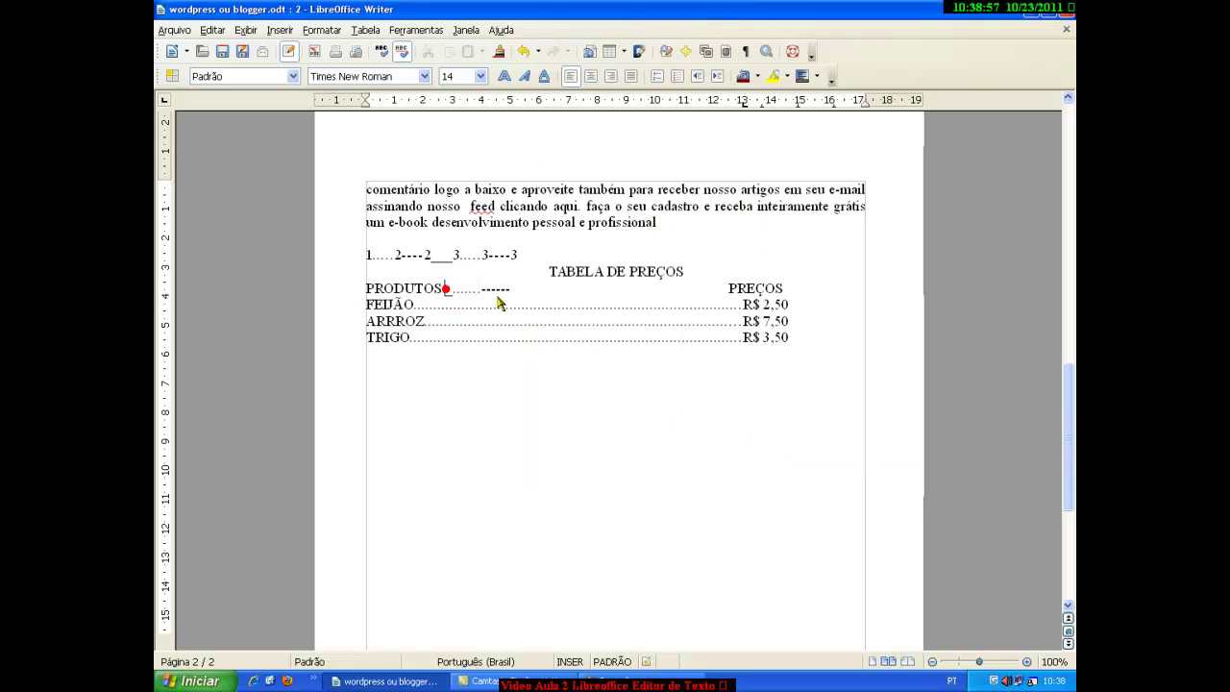
{"action": "key", "text": "Delete"}
{"action": "key", "text": "Delete"}
{"action": "key", "text": "Delete"}
{"action": "key", "text": "Delete"}
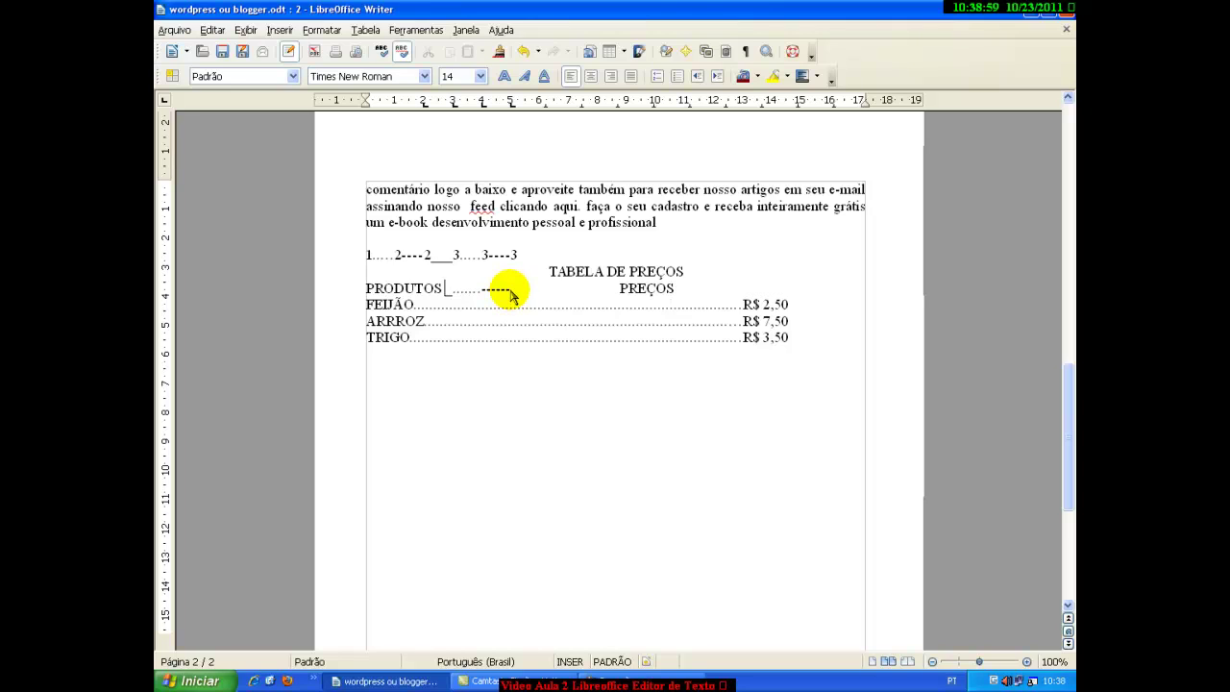
{"action": "mouse_move", "coordinate": [510, 291]}
{"action": "left_mouse_down"}
{"action": "mouse_move", "coordinate": [459, 293]}
{"action": "mouse_move", "coordinate": [512, 291]}
{"action": "left_mouse_up"}
{"action": "key", "text": "Delete"}
{"action": "key", "text": "Delete"}
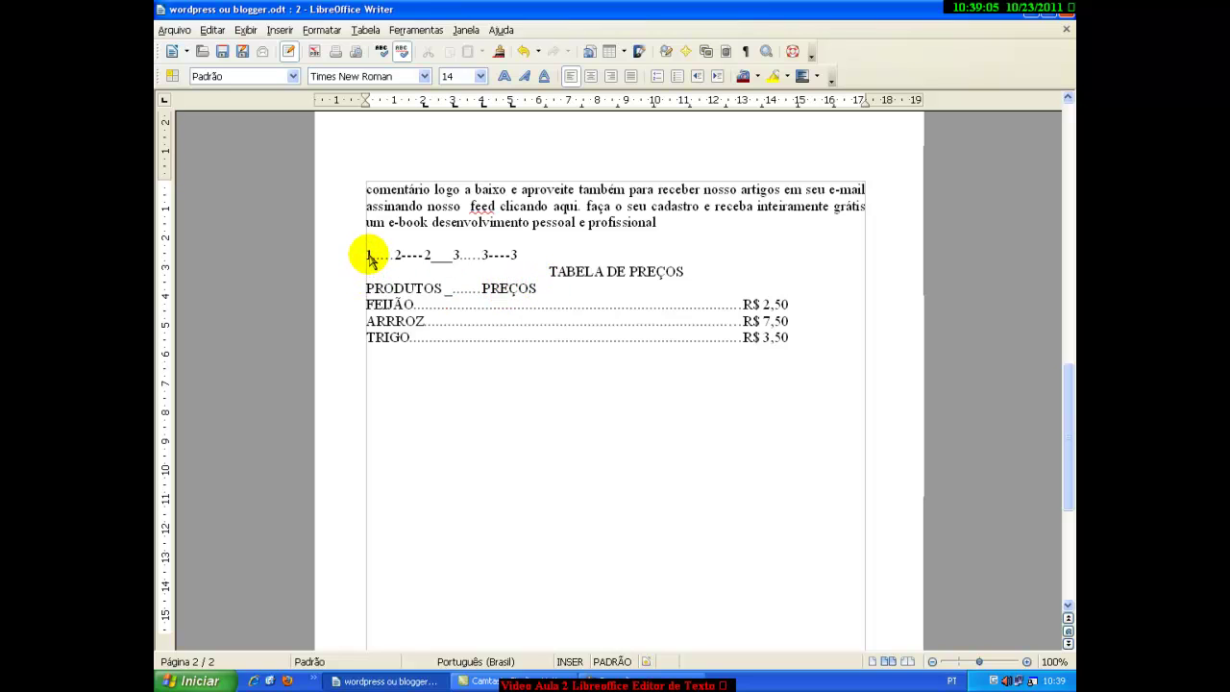
Delete the rest of the tabbed number row and the whole price table, keeping only the first "1"
{"action": "left_click_drag", "start_coordinate": [372, 255], "coordinate": [706, 363]}
{"action": "key", "text": "Delete"}
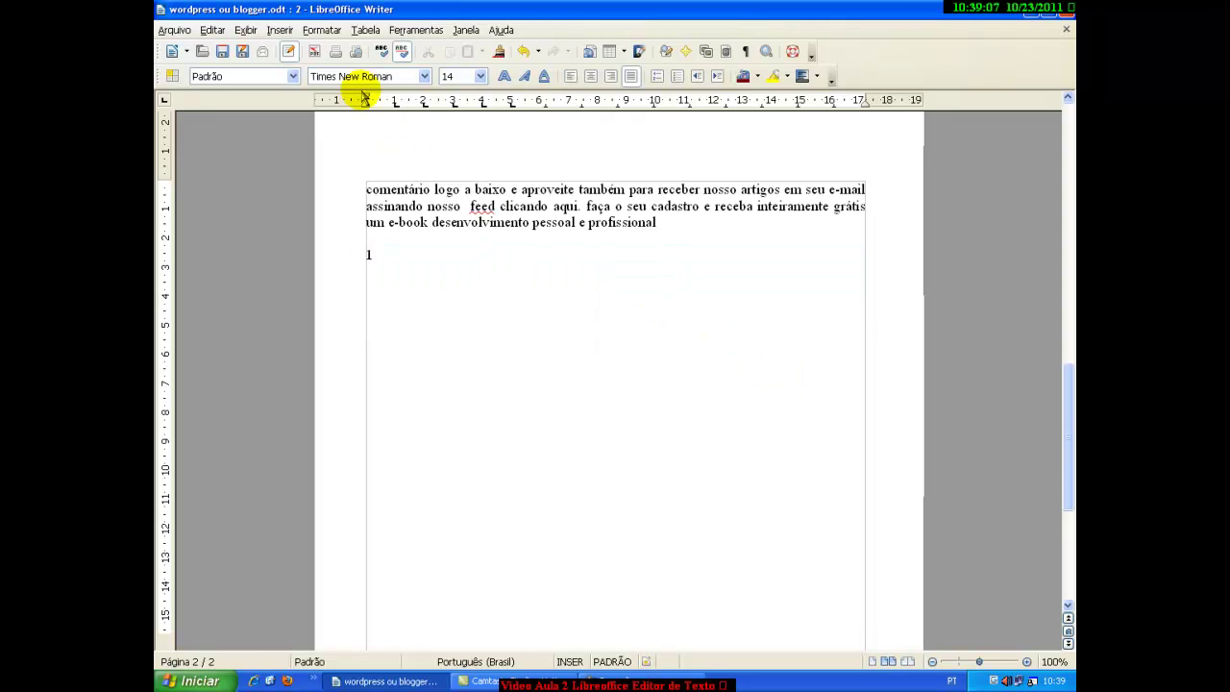
Review the tab stops defined for the remaining "1" line, close the paragraph settings unchanged and return to the article's opening paragraphs
{"action": "left_click", "coordinate": [323, 30]}
{"action": "left_click", "coordinate": [351, 90]}
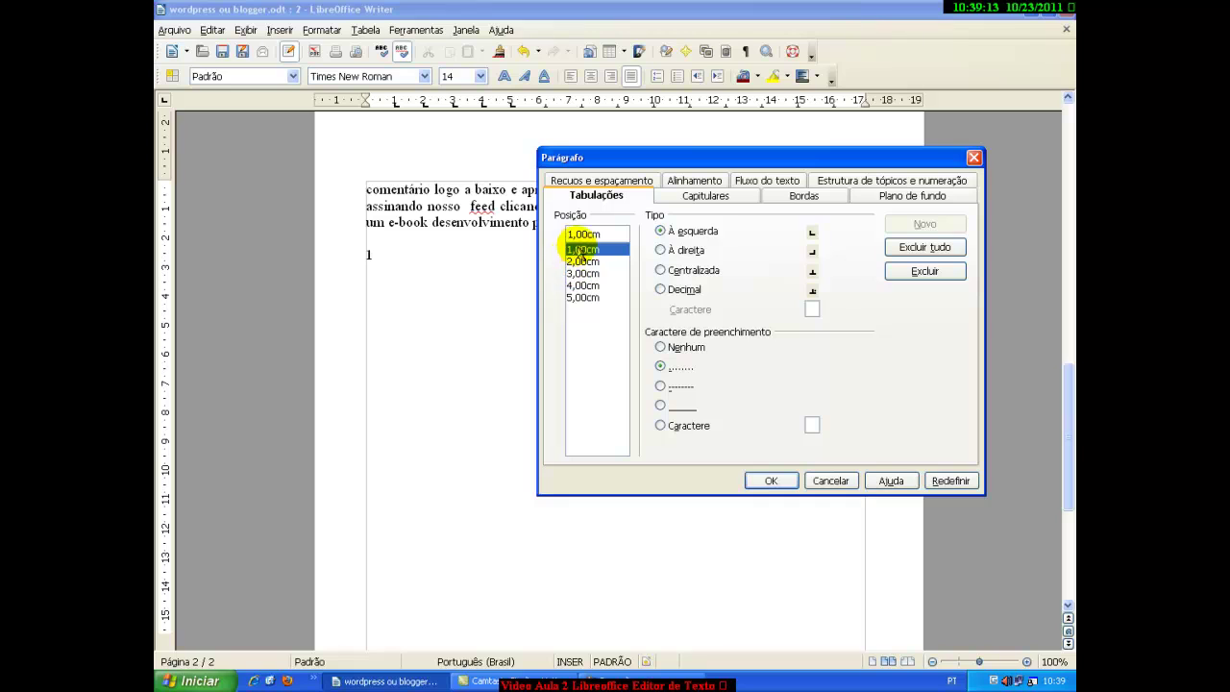
{"action": "left_click", "coordinate": [583, 263]}
{"action": "left_click", "coordinate": [583, 297]}
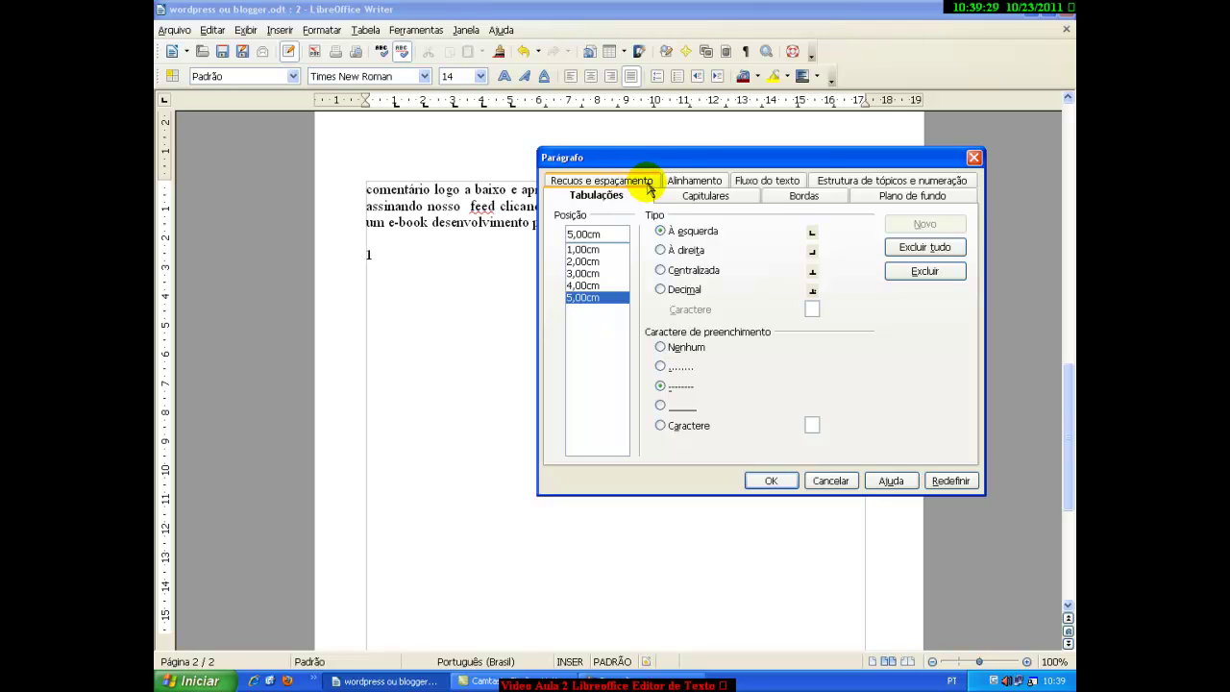
{"action": "left_click", "coordinate": [974, 157]}
{"action": "scroll", "coordinate": [763, 332], "scroll_direction": "up", "scroll_amount": 8}
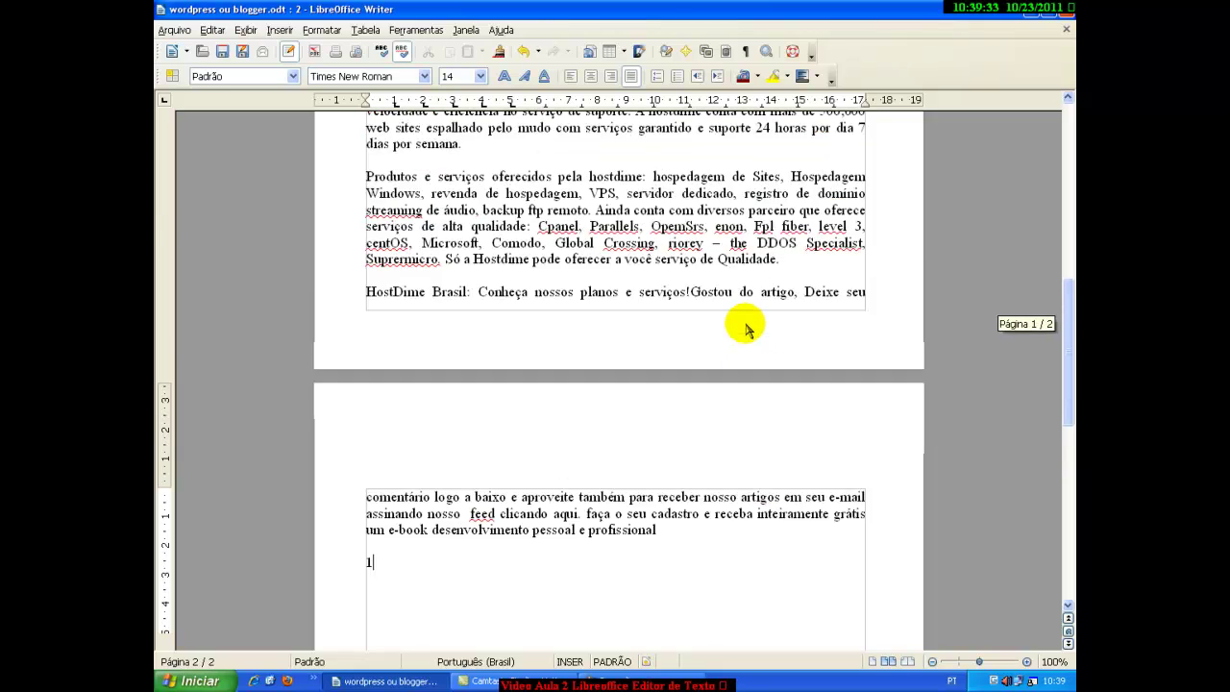
{"action": "scroll", "coordinate": [744, 330], "scroll_direction": "up", "scroll_amount": 10}
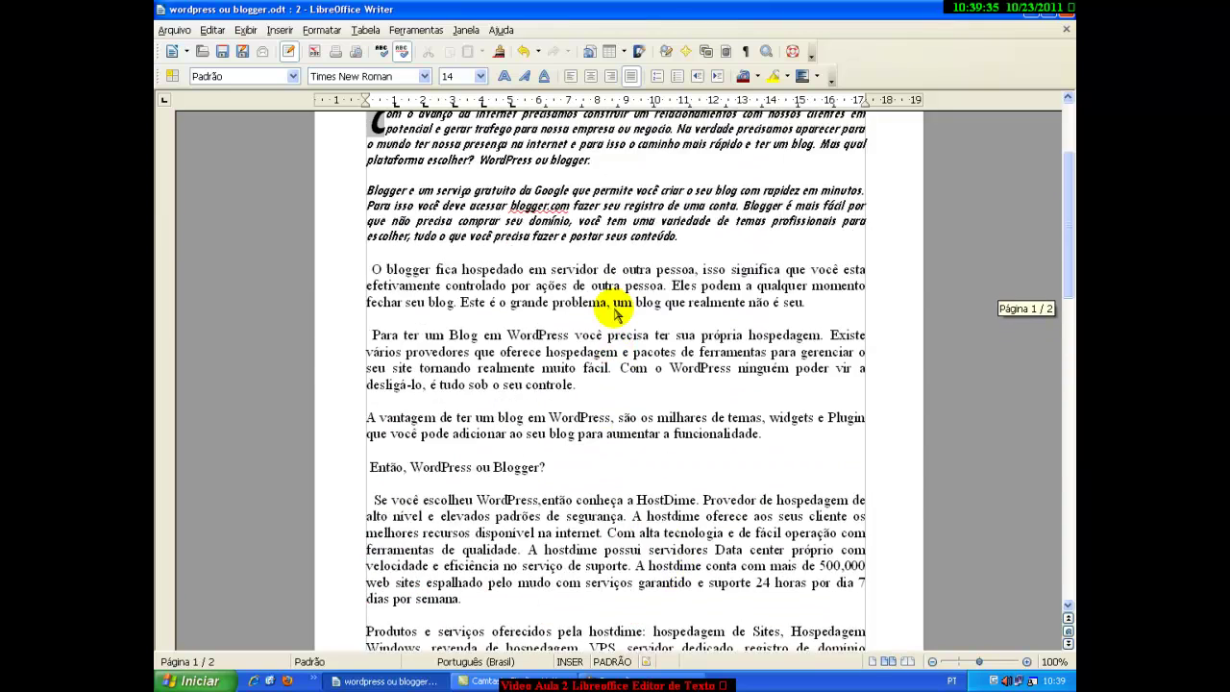
{"action": "left_click", "coordinate": [568, 314]}
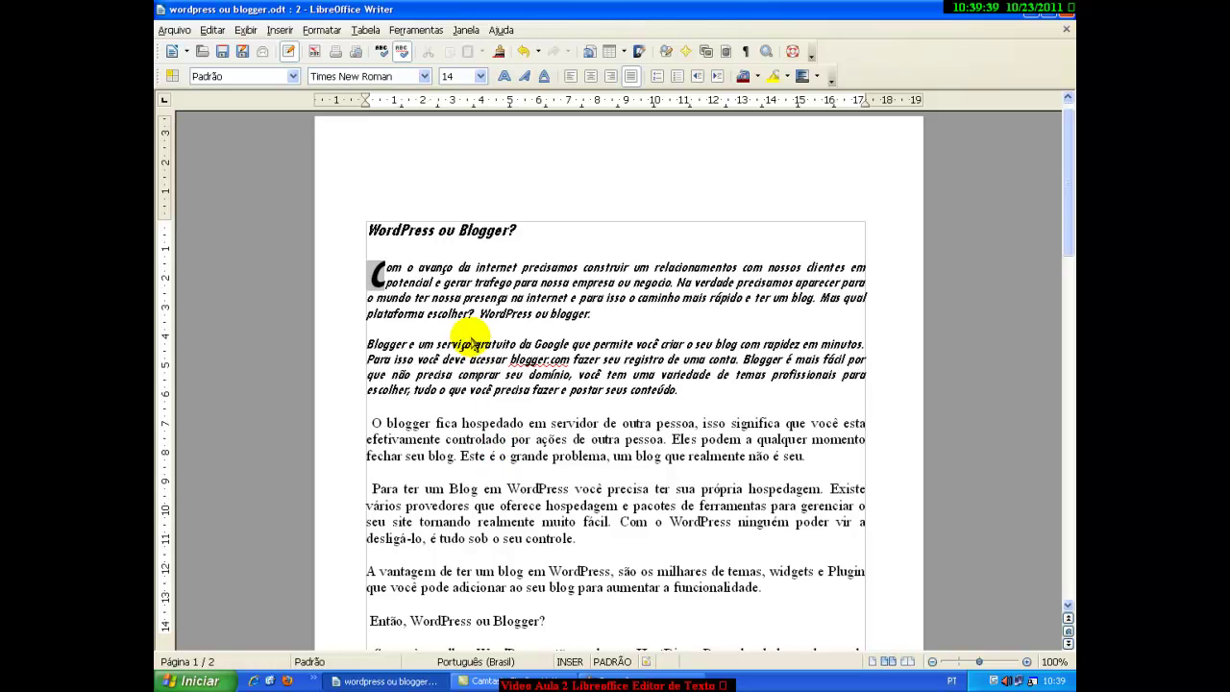
{"action": "left_click_drag", "start_coordinate": [375, 264], "coordinate": [616, 336]}
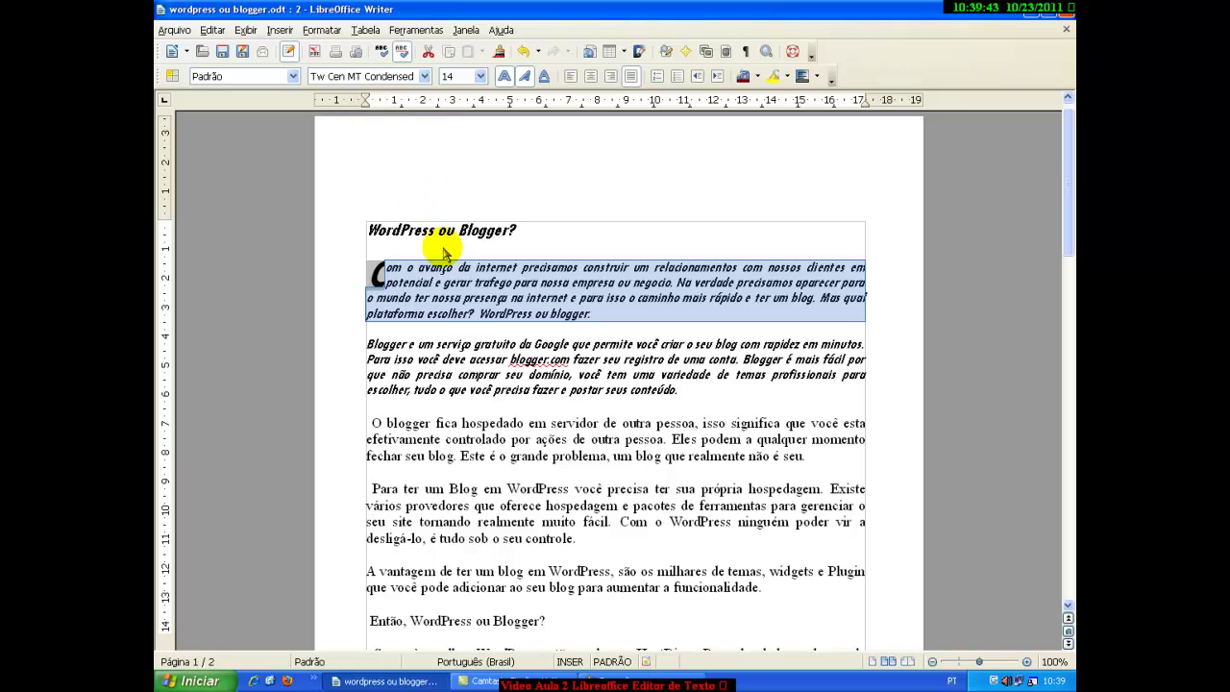
{"action": "left_click", "coordinate": [463, 343]}
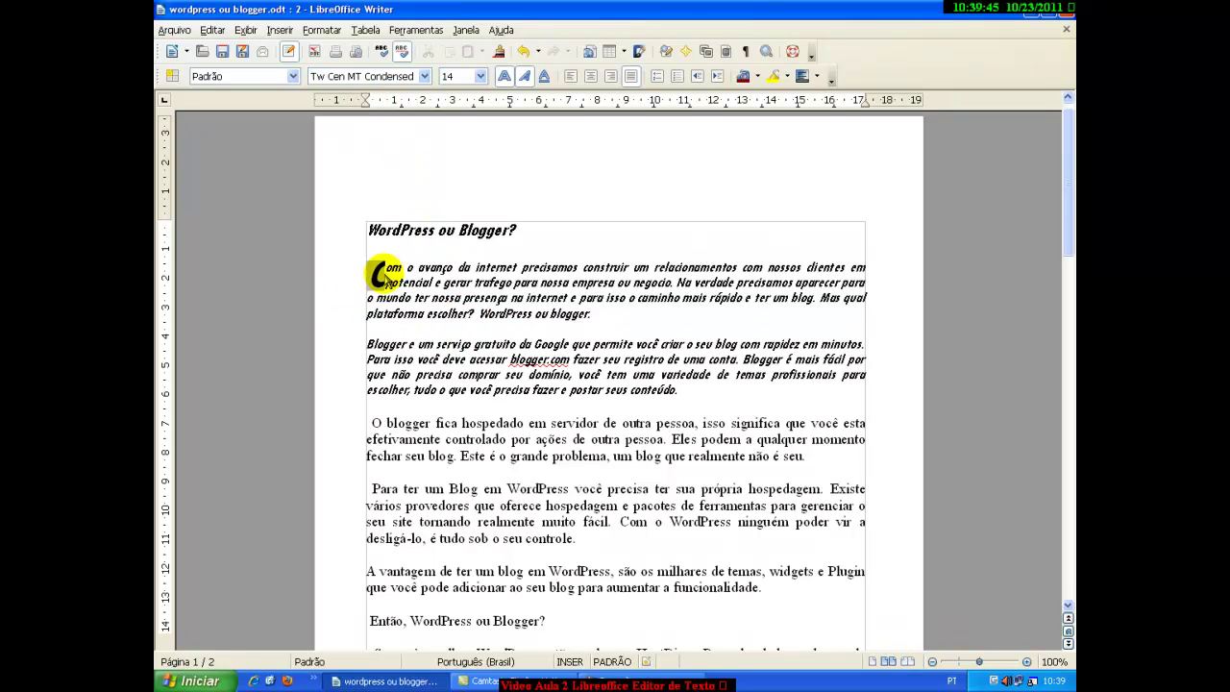
{"action": "left_click", "coordinate": [321, 30]}
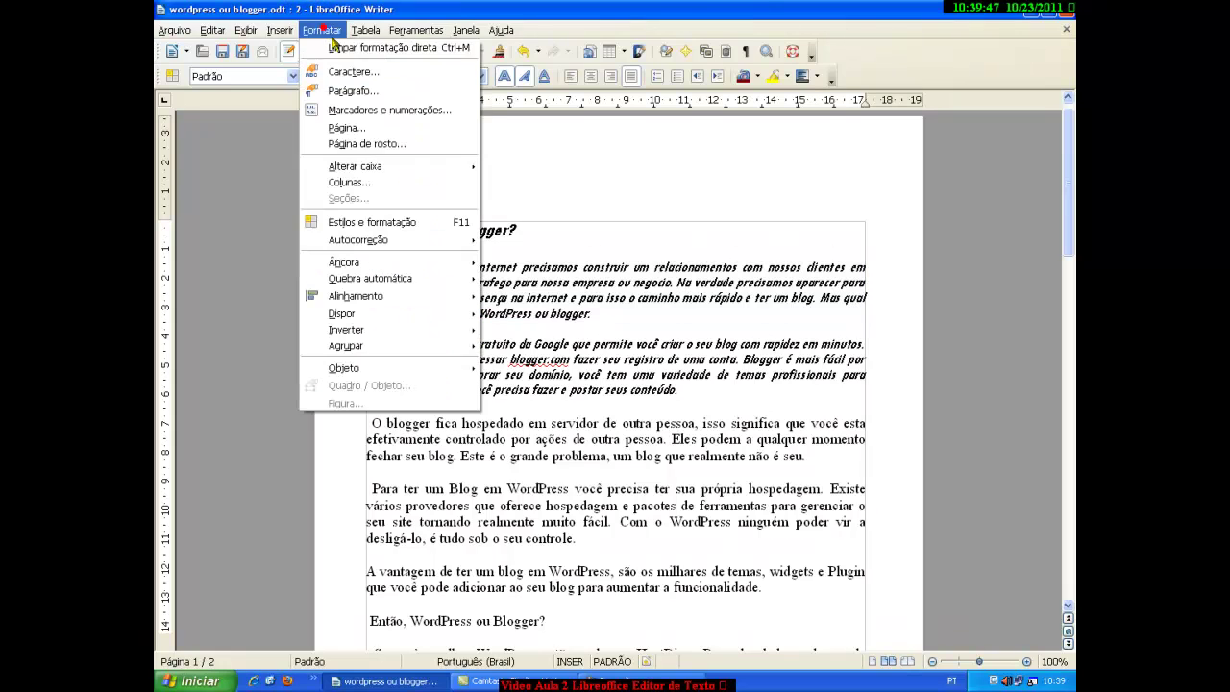
{"action": "left_click", "coordinate": [625, 192]}
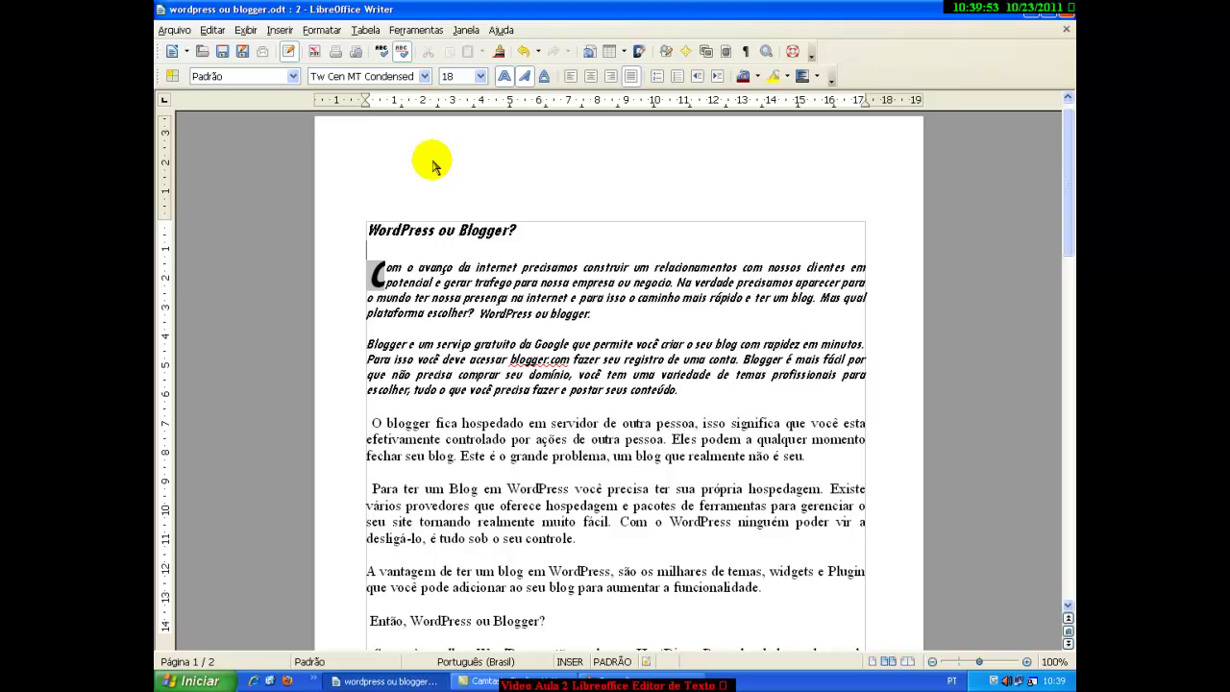
{"action": "left_click", "coordinate": [471, 184]}
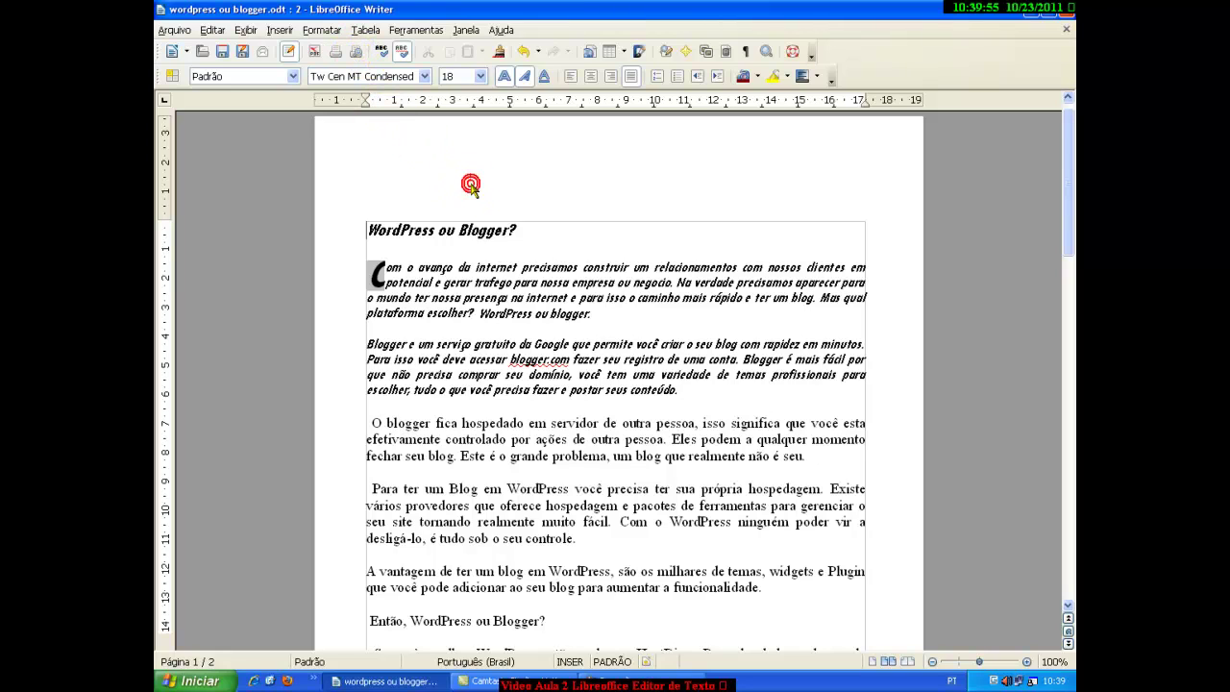
{"action": "left_click", "coordinate": [320, 31]}
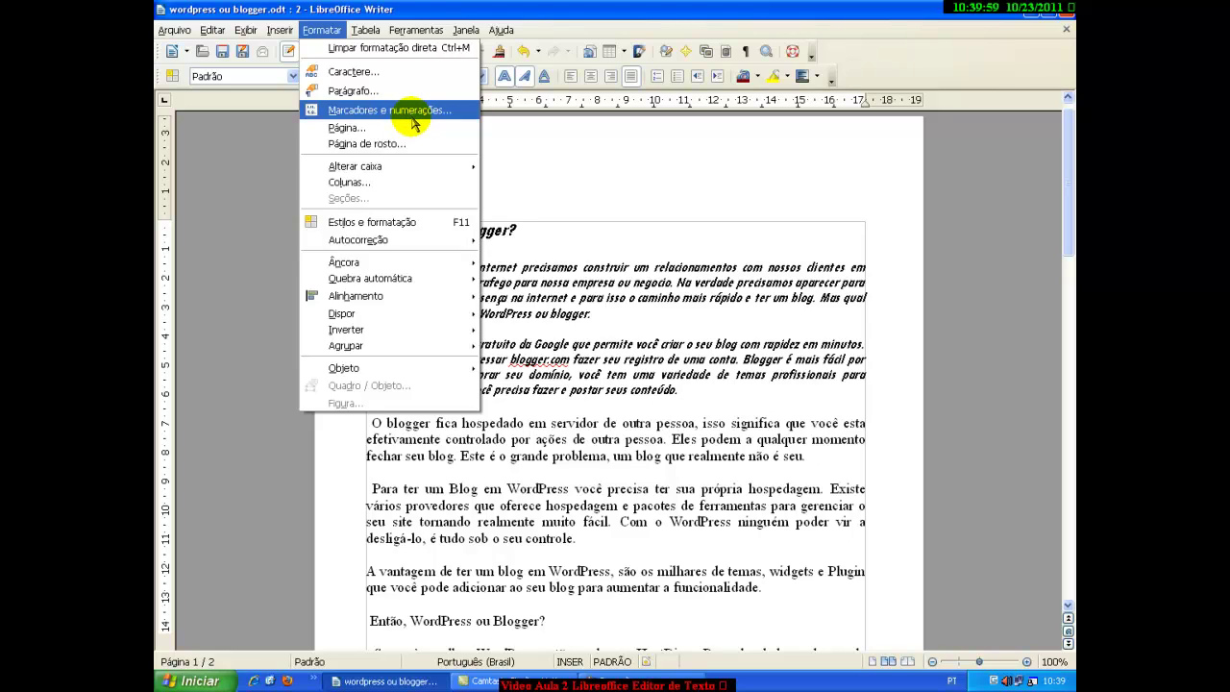
{"action": "left_click", "coordinate": [529, 171]}
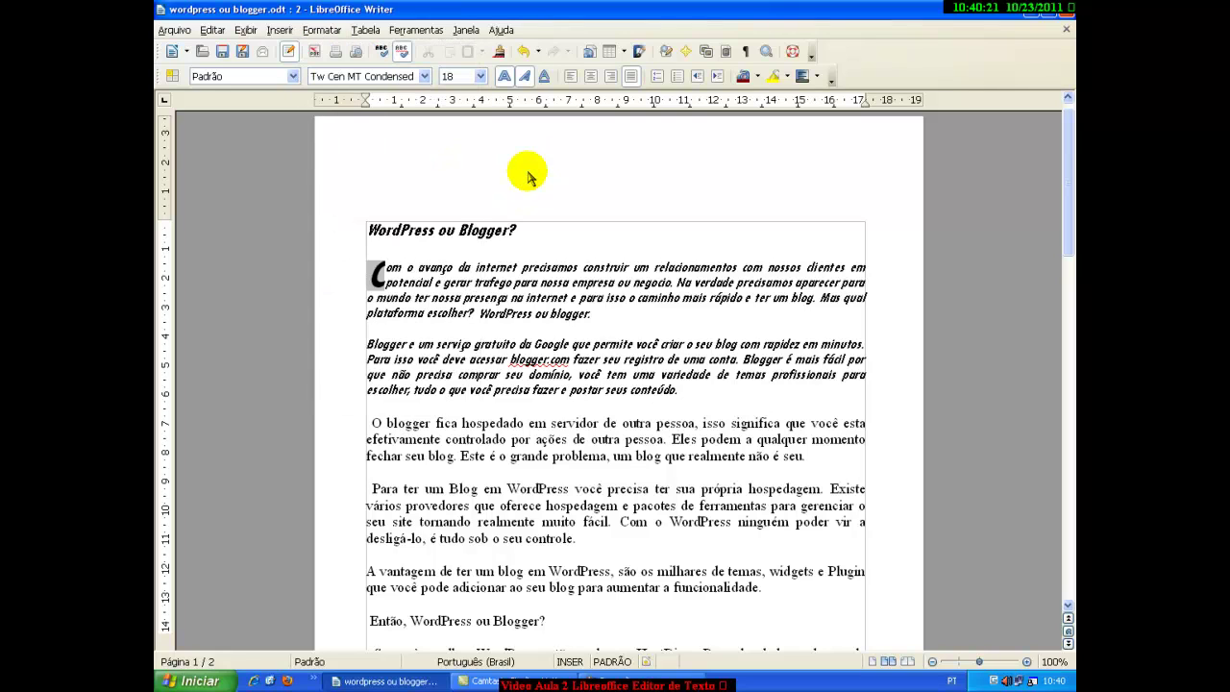
{"action": "left_click_drag", "start_coordinate": [384, 252], "coordinate": [518, 248]}
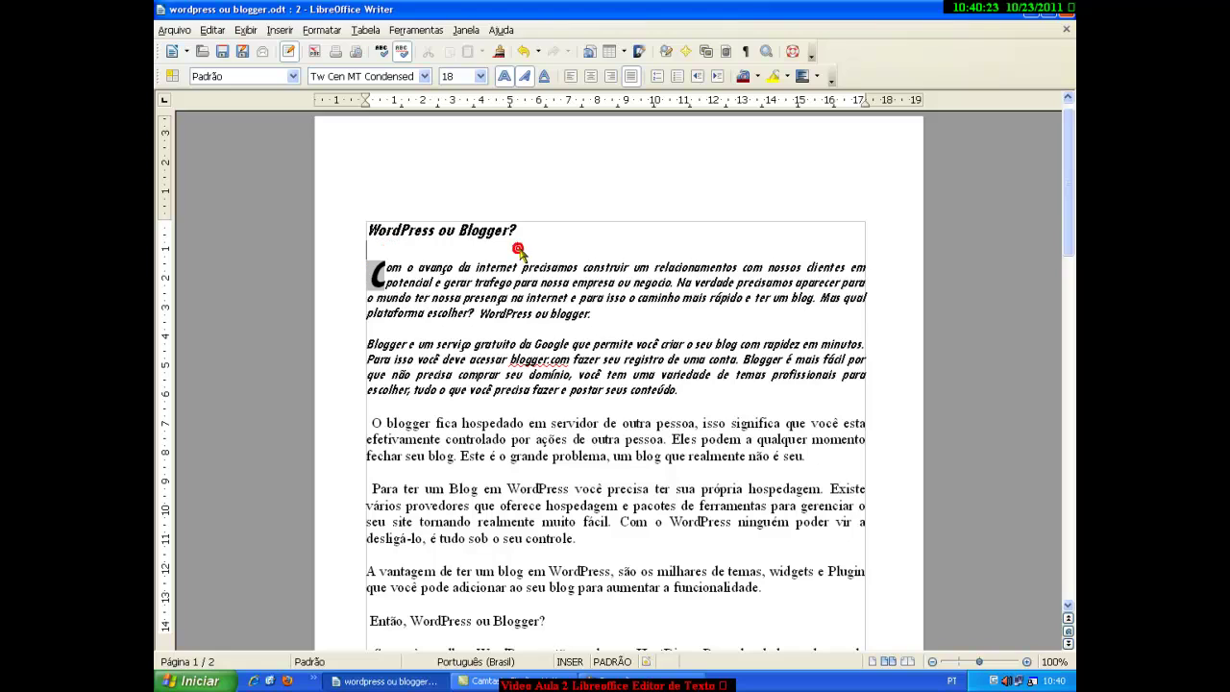